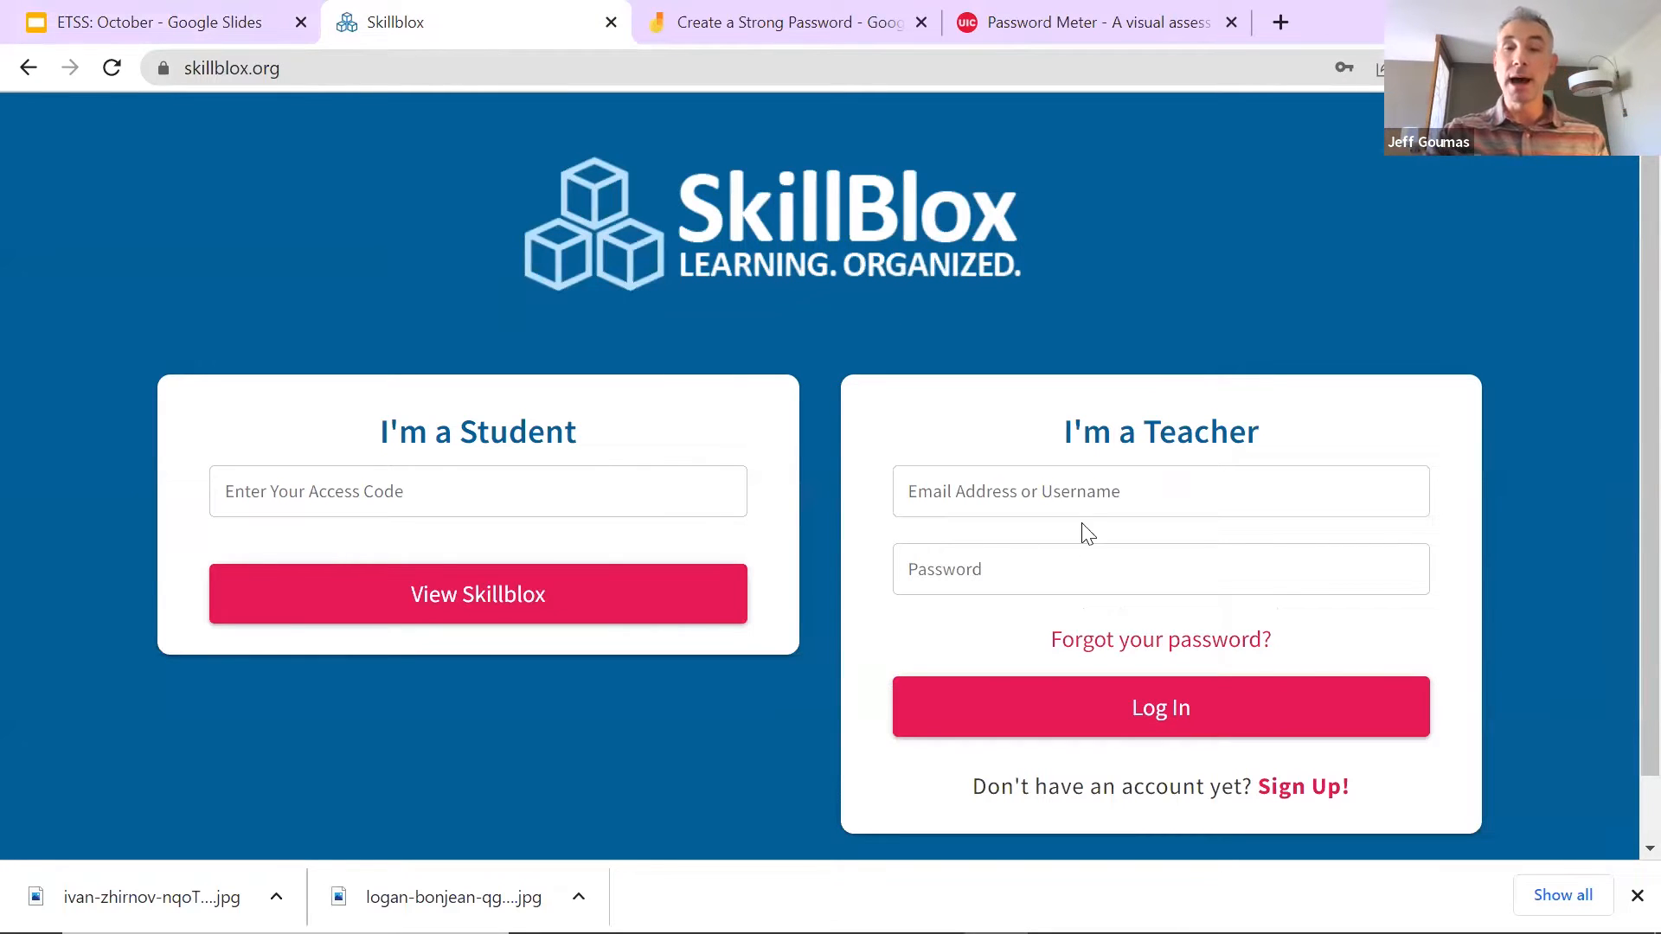
# Step: Sign in with the teacher account email and password
pyautogui.click(1087, 488)
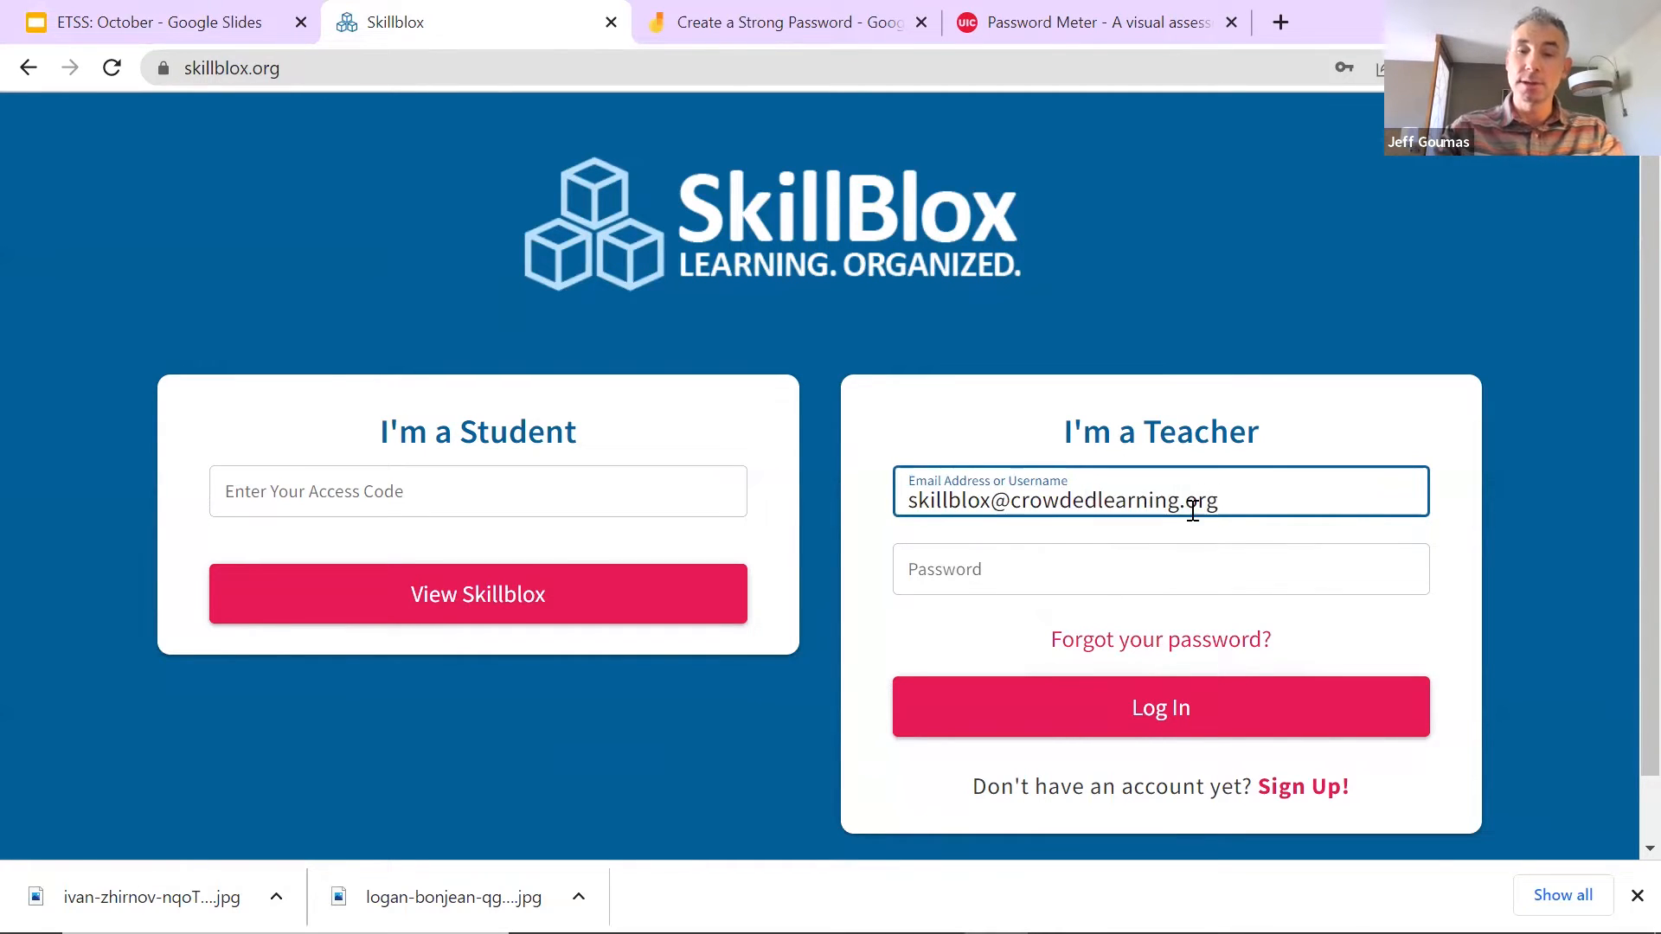
pyautogui.click(1064, 561)
pyautogui.write('p')
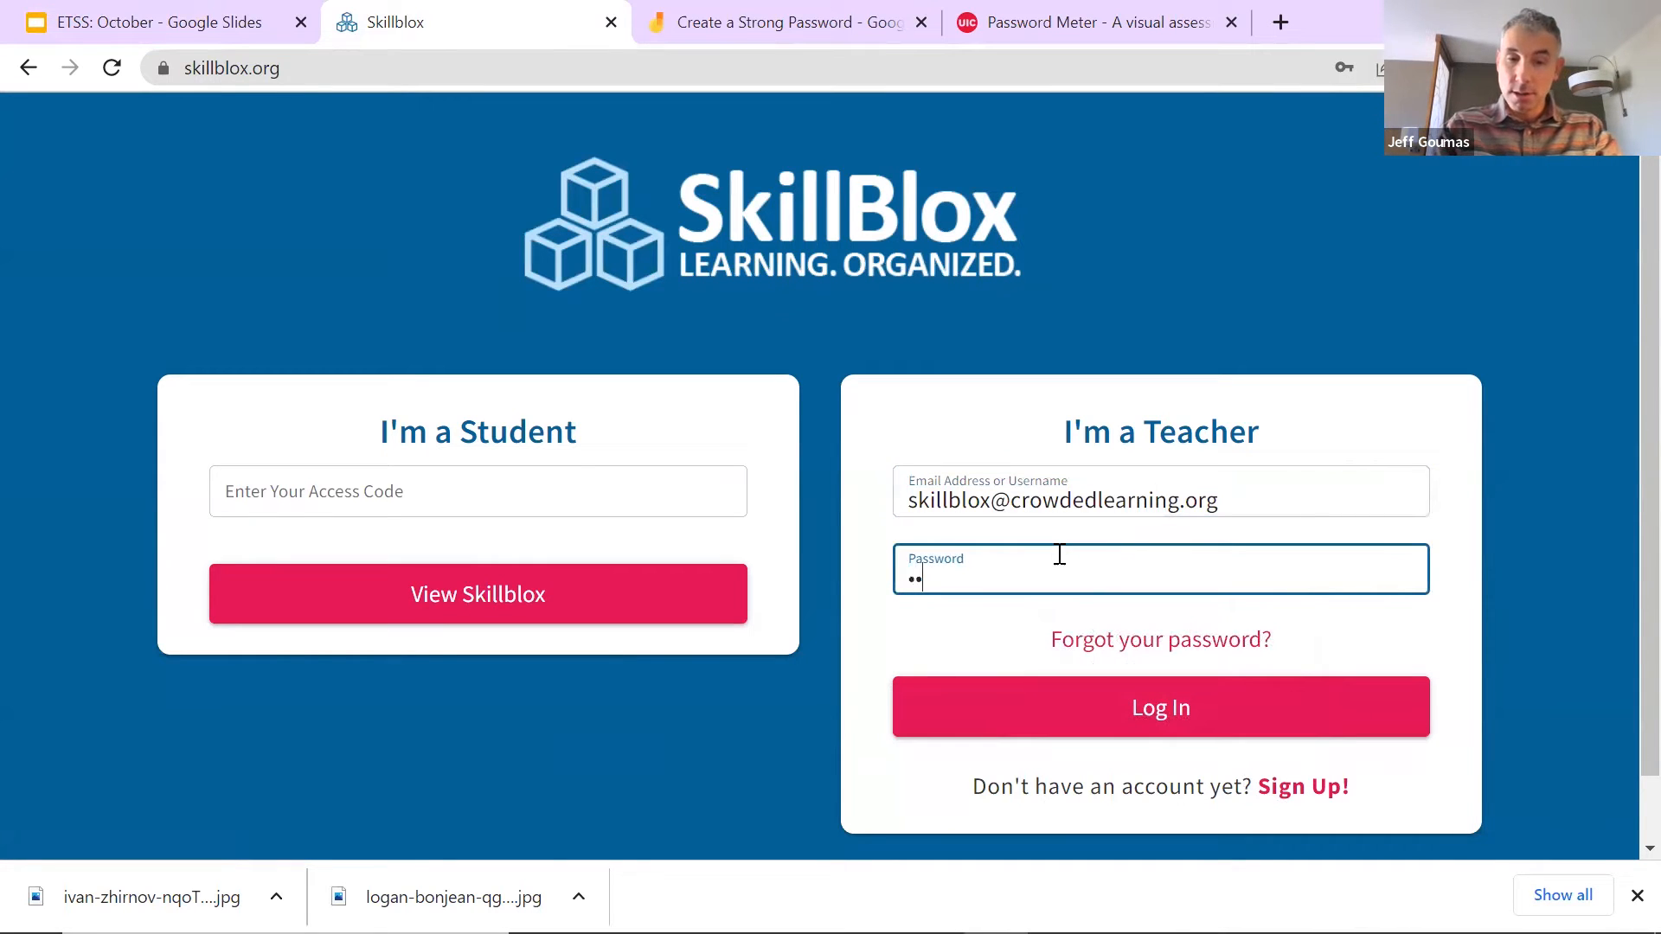
pyautogui.press('Return')
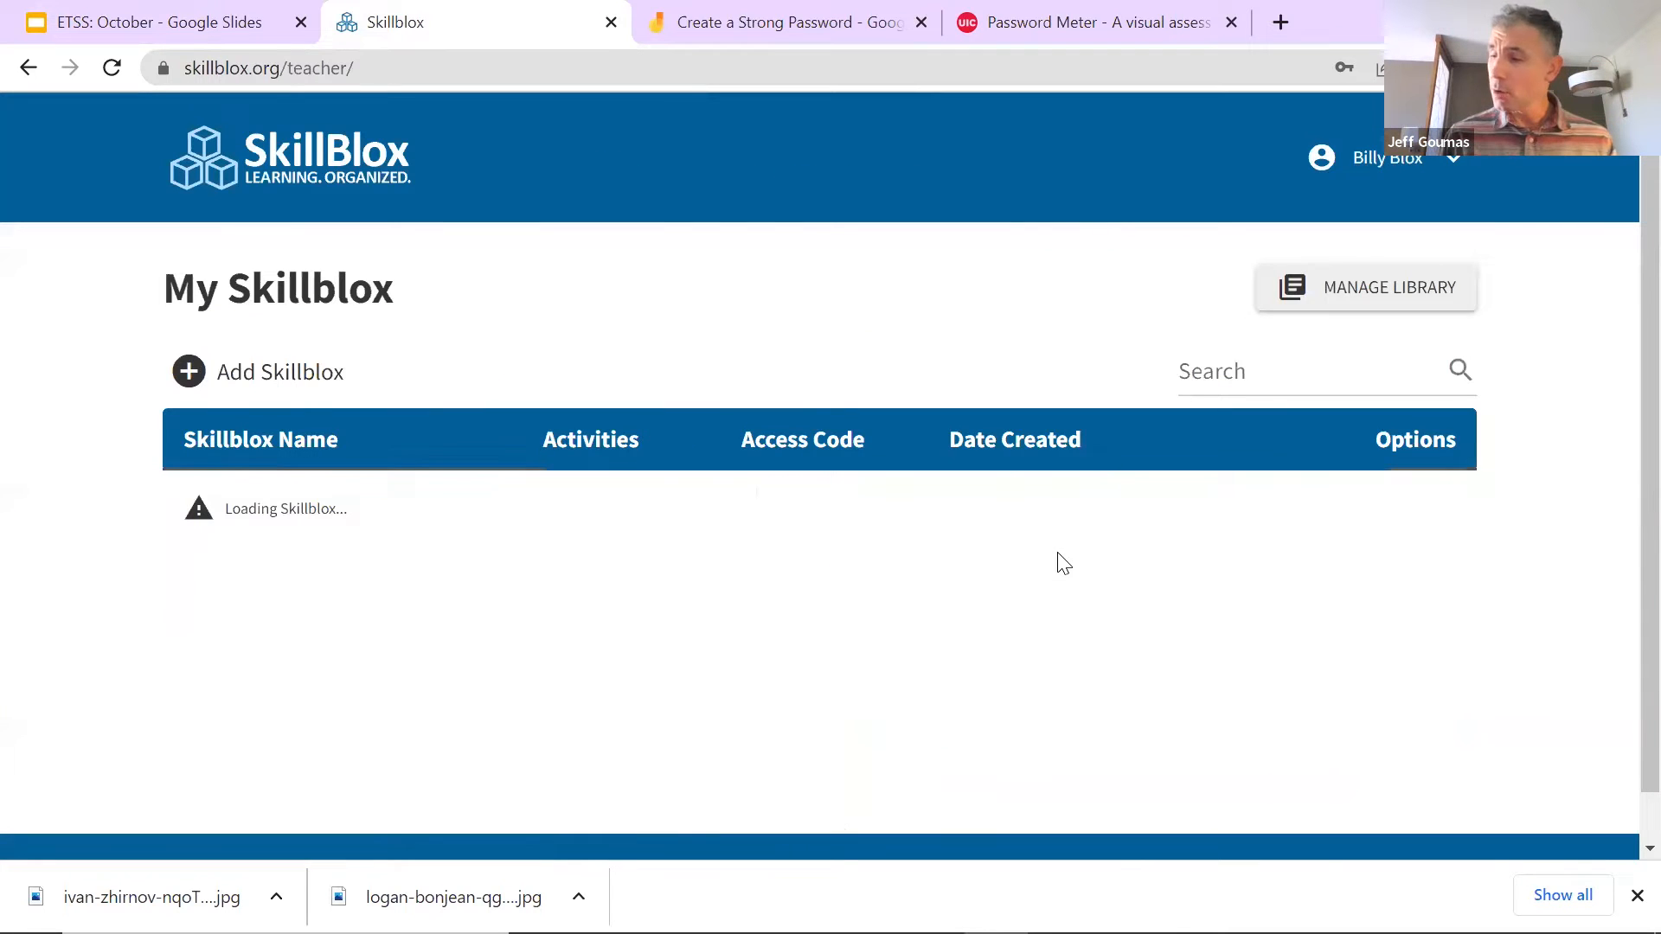
# Step: Sort the My Skillblox list by Skillblox Name and start a new Skillblox
pyautogui.scroll(-3, 410, 536)
pyautogui.scroll(3, 389, 484)
pyautogui.click(380, 467)
pyautogui.scroll(-5, 411, 650)
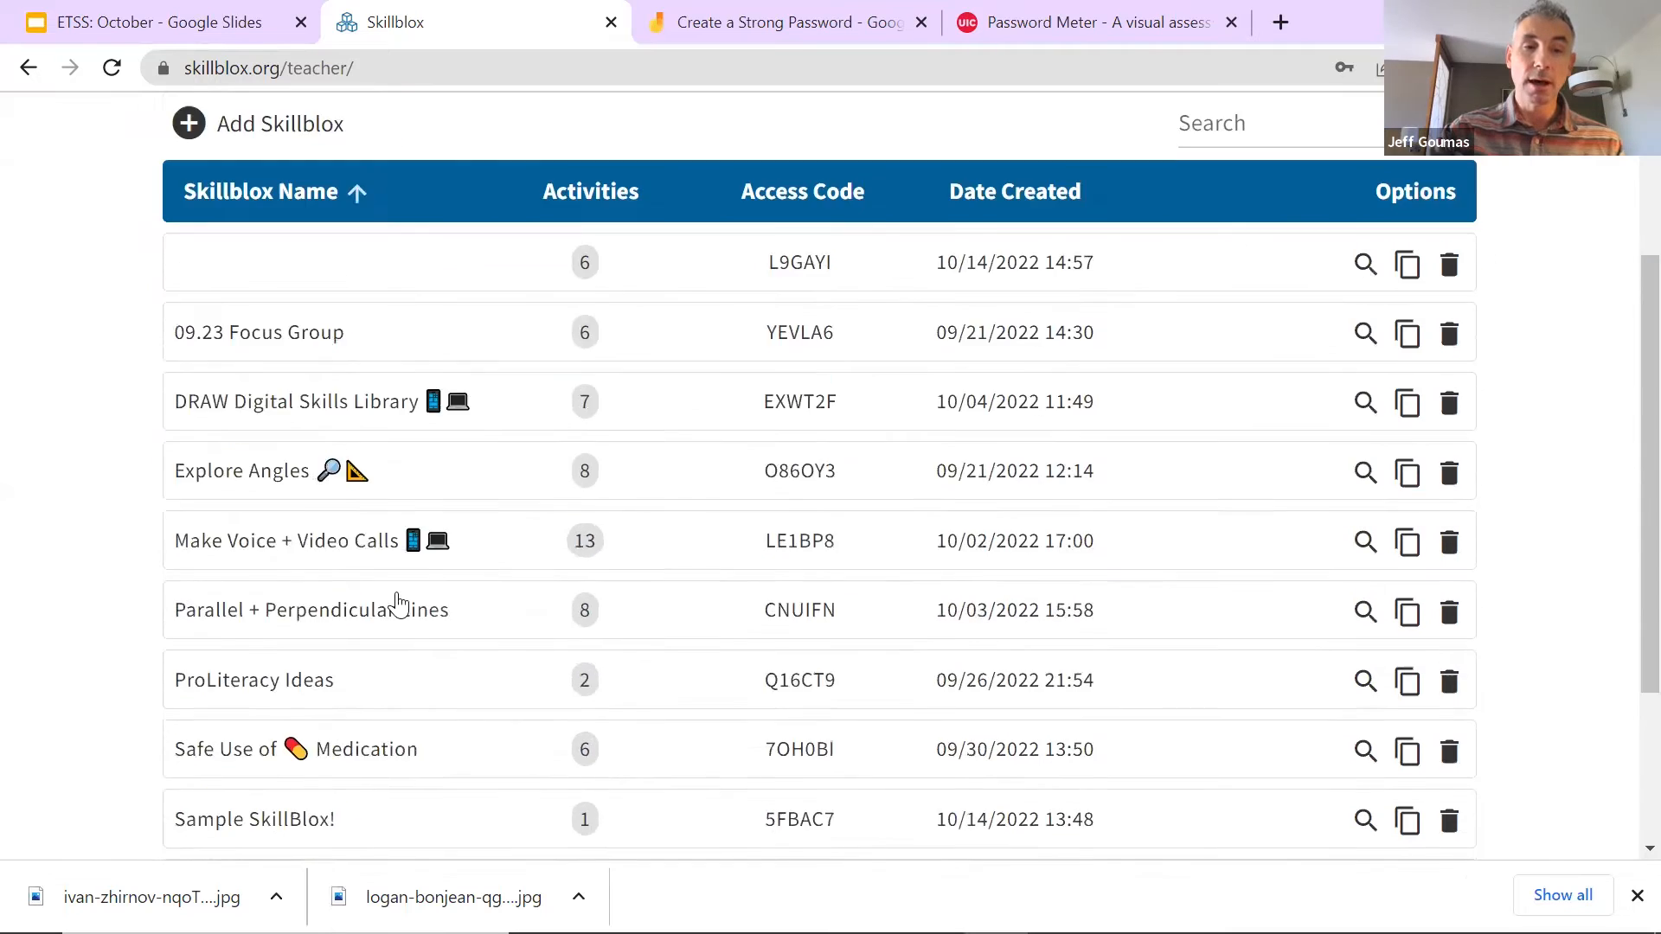
pyautogui.scroll(5, 460, 612)
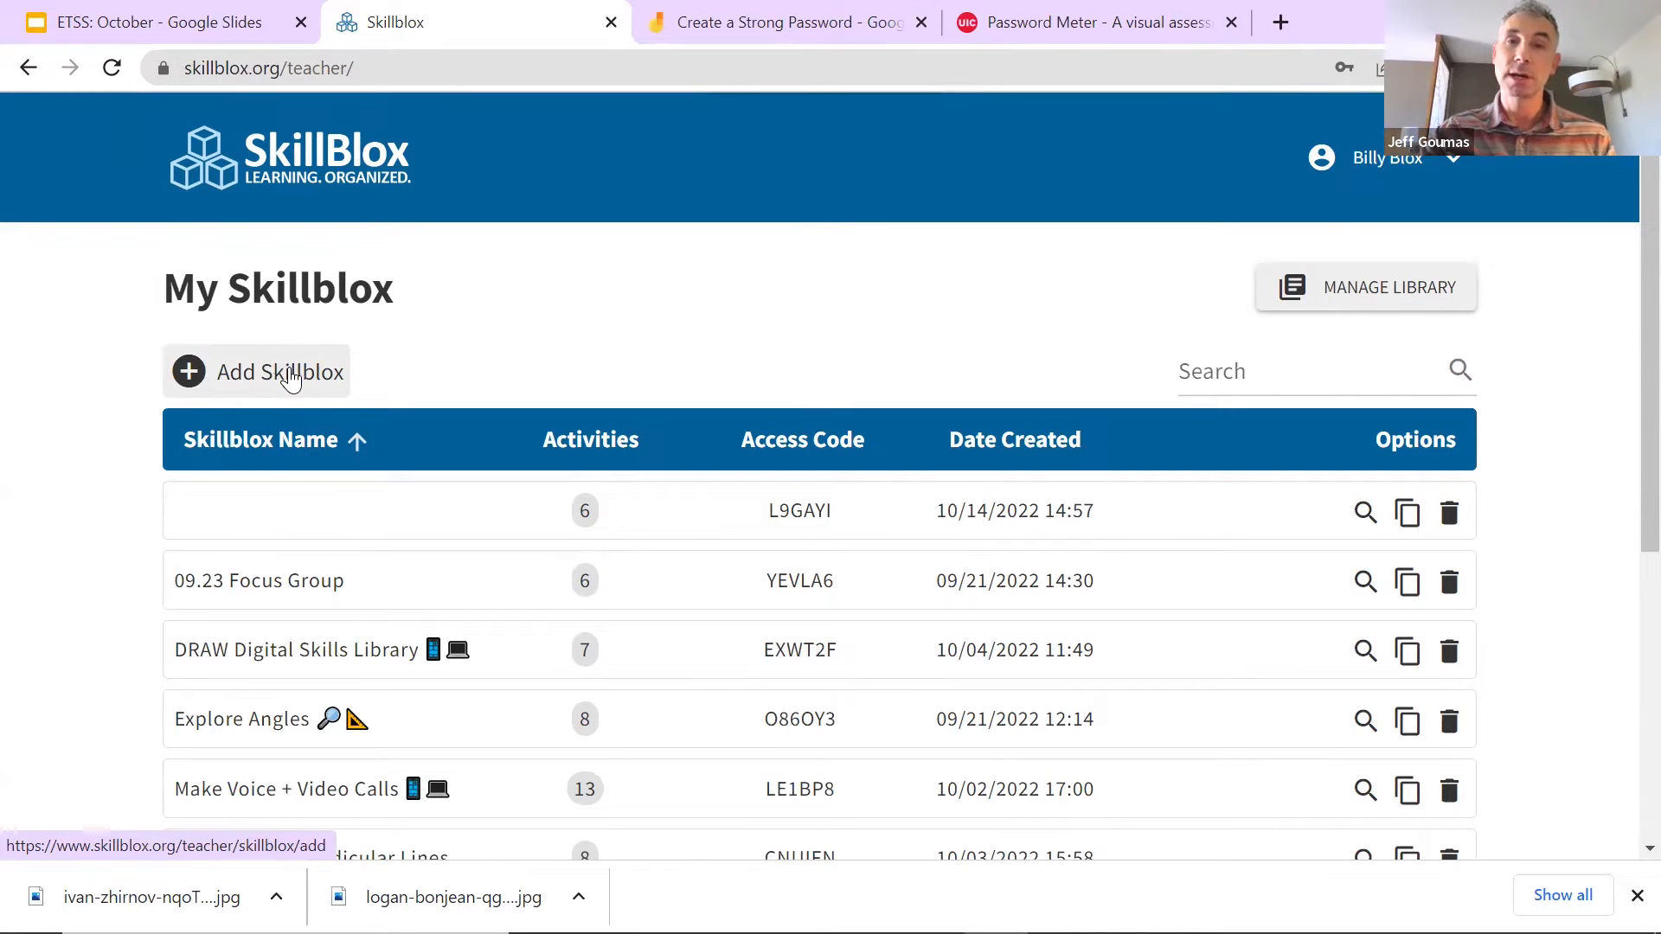
pyautogui.click(291, 383)
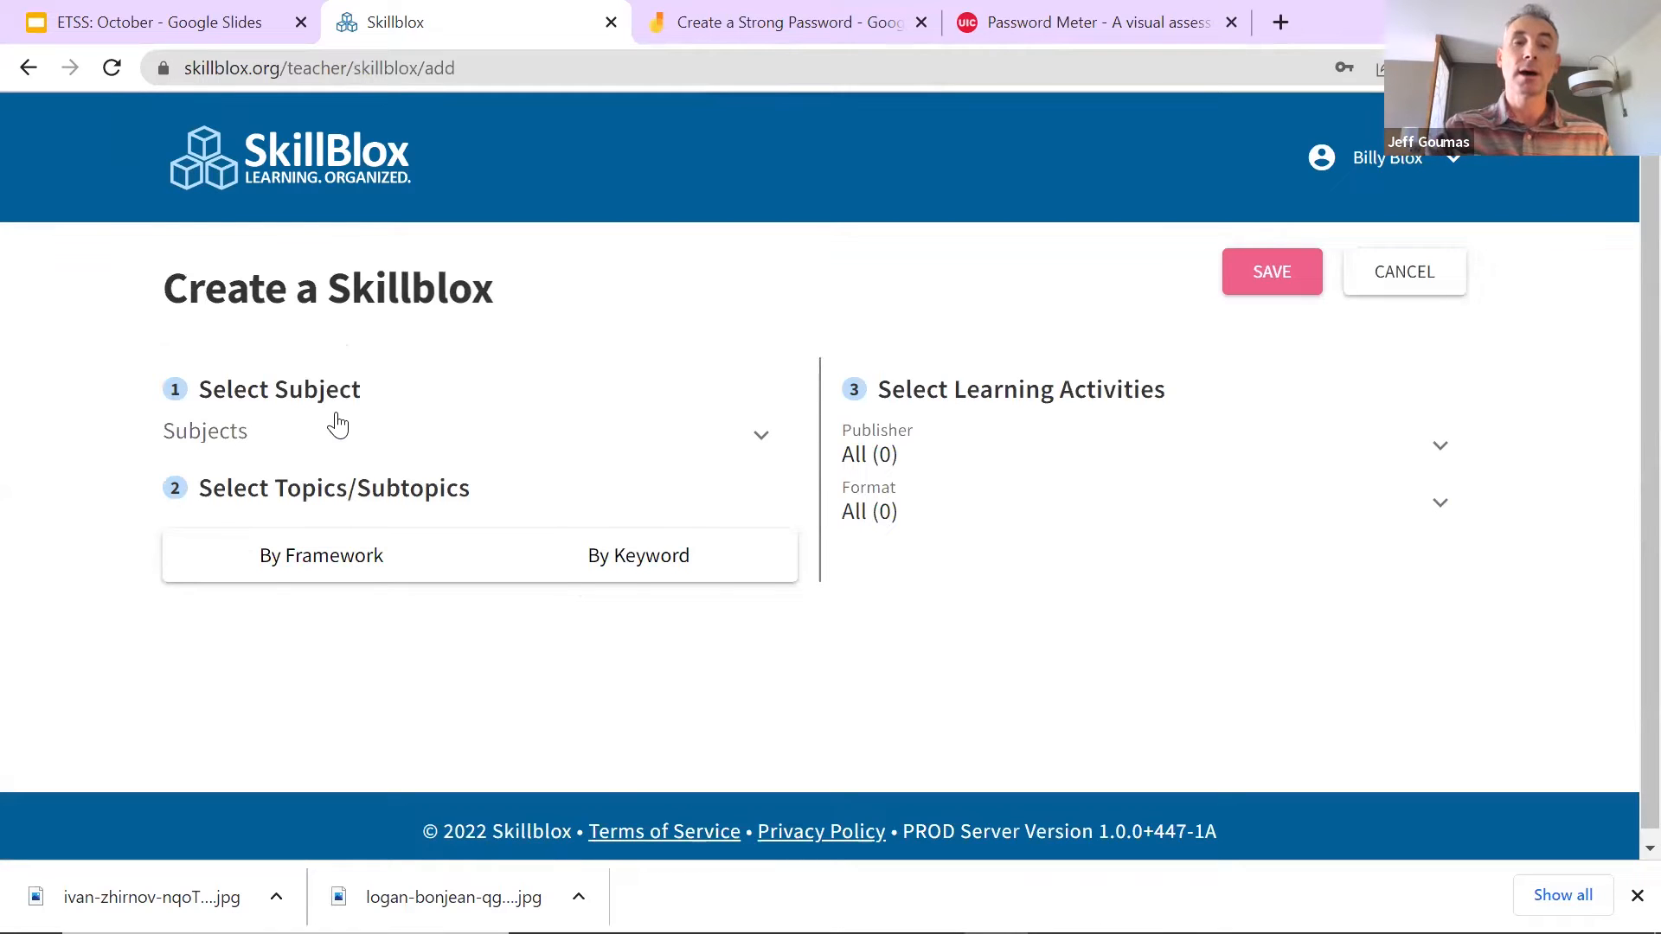
# Step: Choose Math as the subject, browse topics By Framework, and filter to level C
pyautogui.click(294, 442)
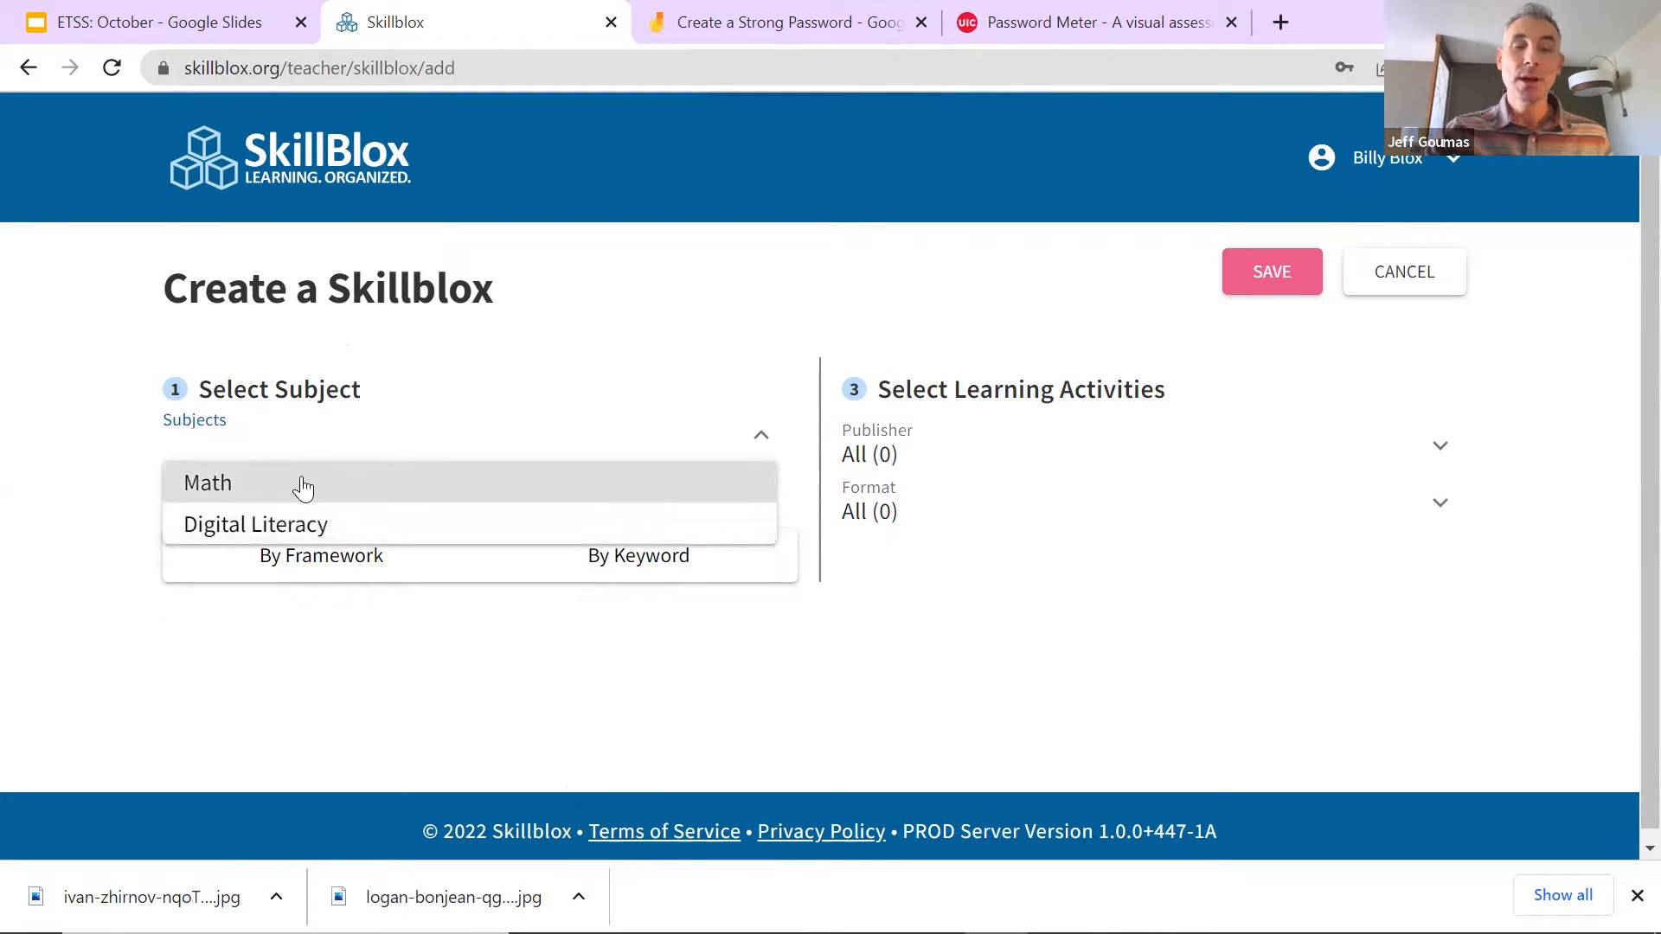
pyautogui.click(304, 487)
pyautogui.click(340, 567)
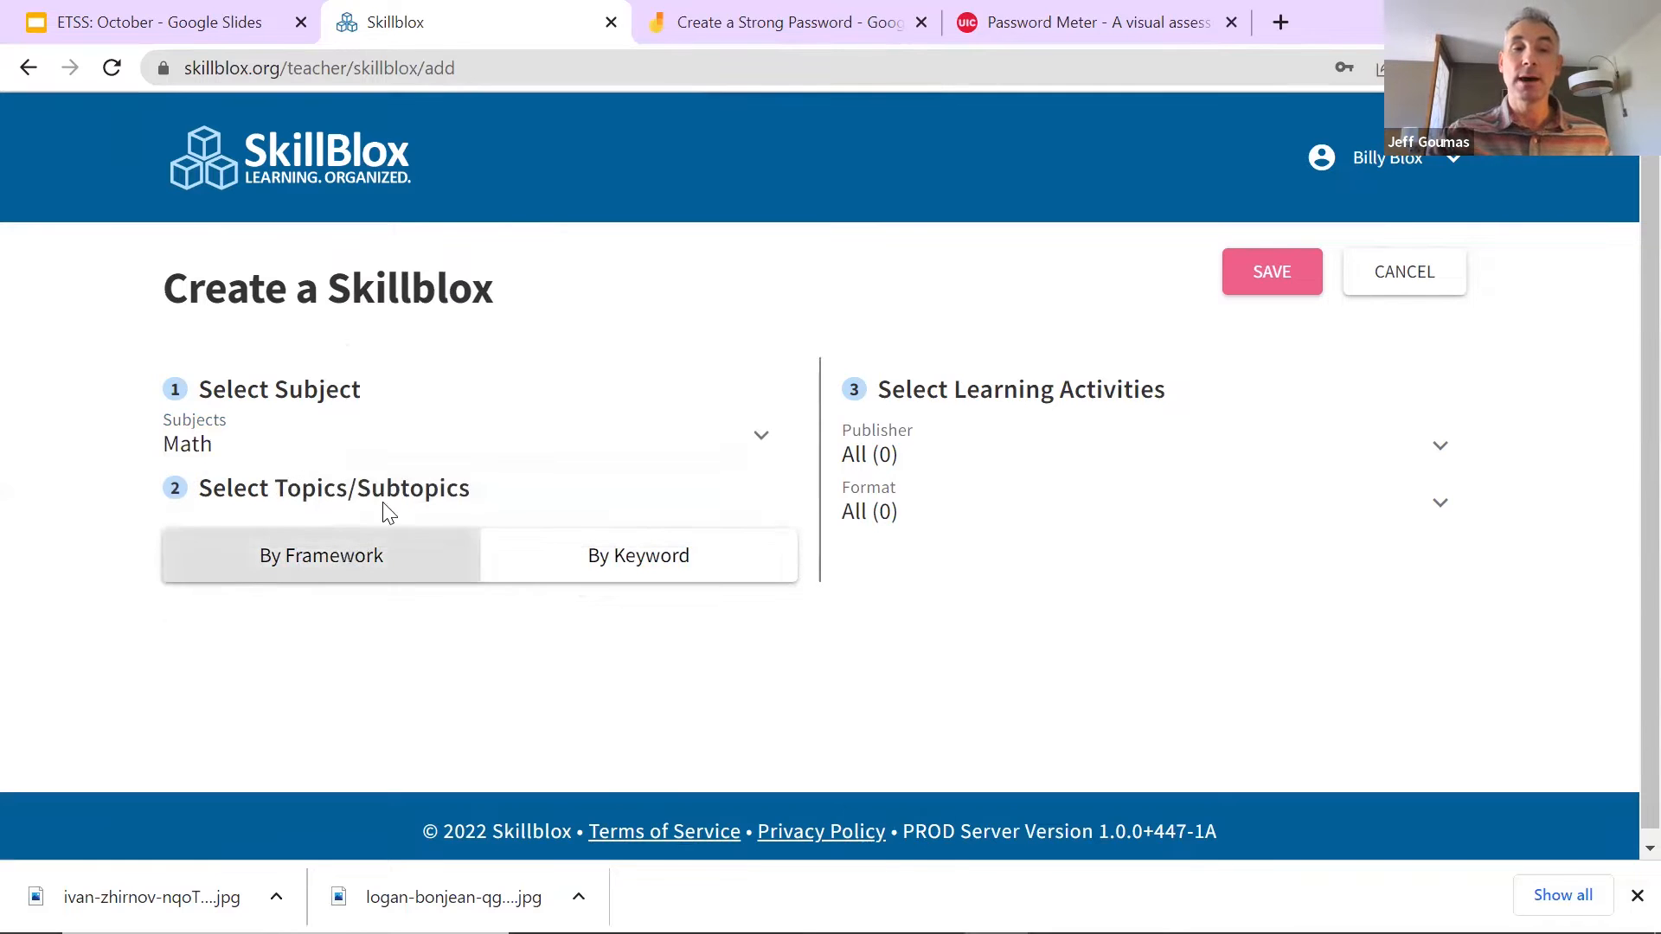
pyautogui.scroll(-3, 434, 467)
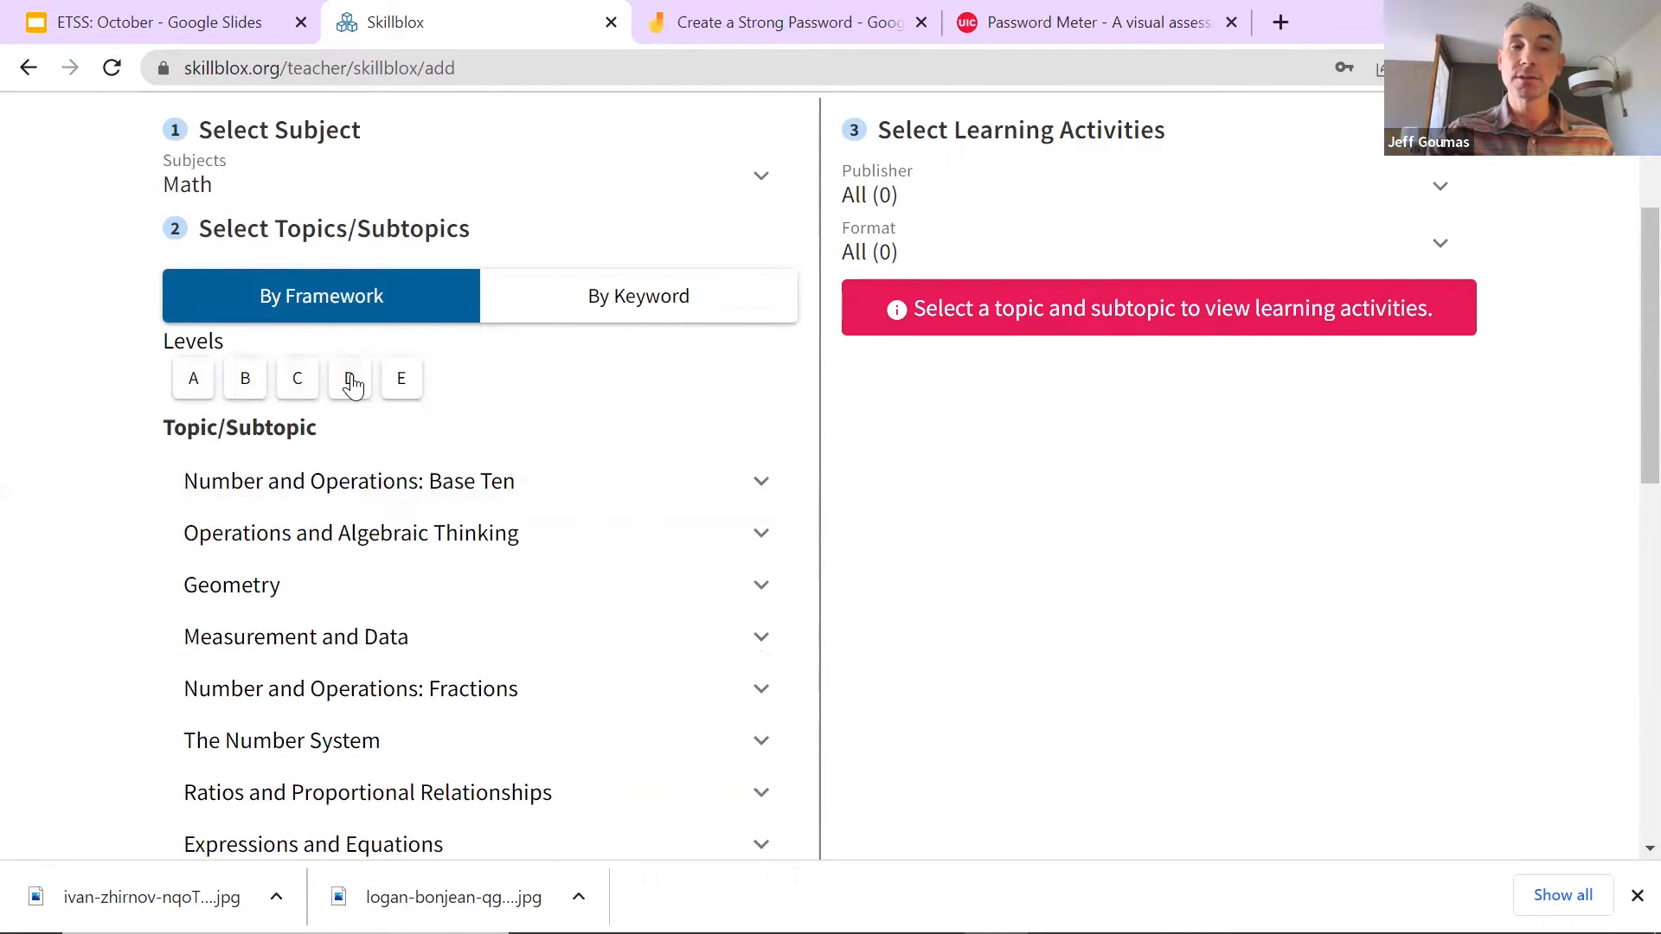
pyautogui.click(193, 382)
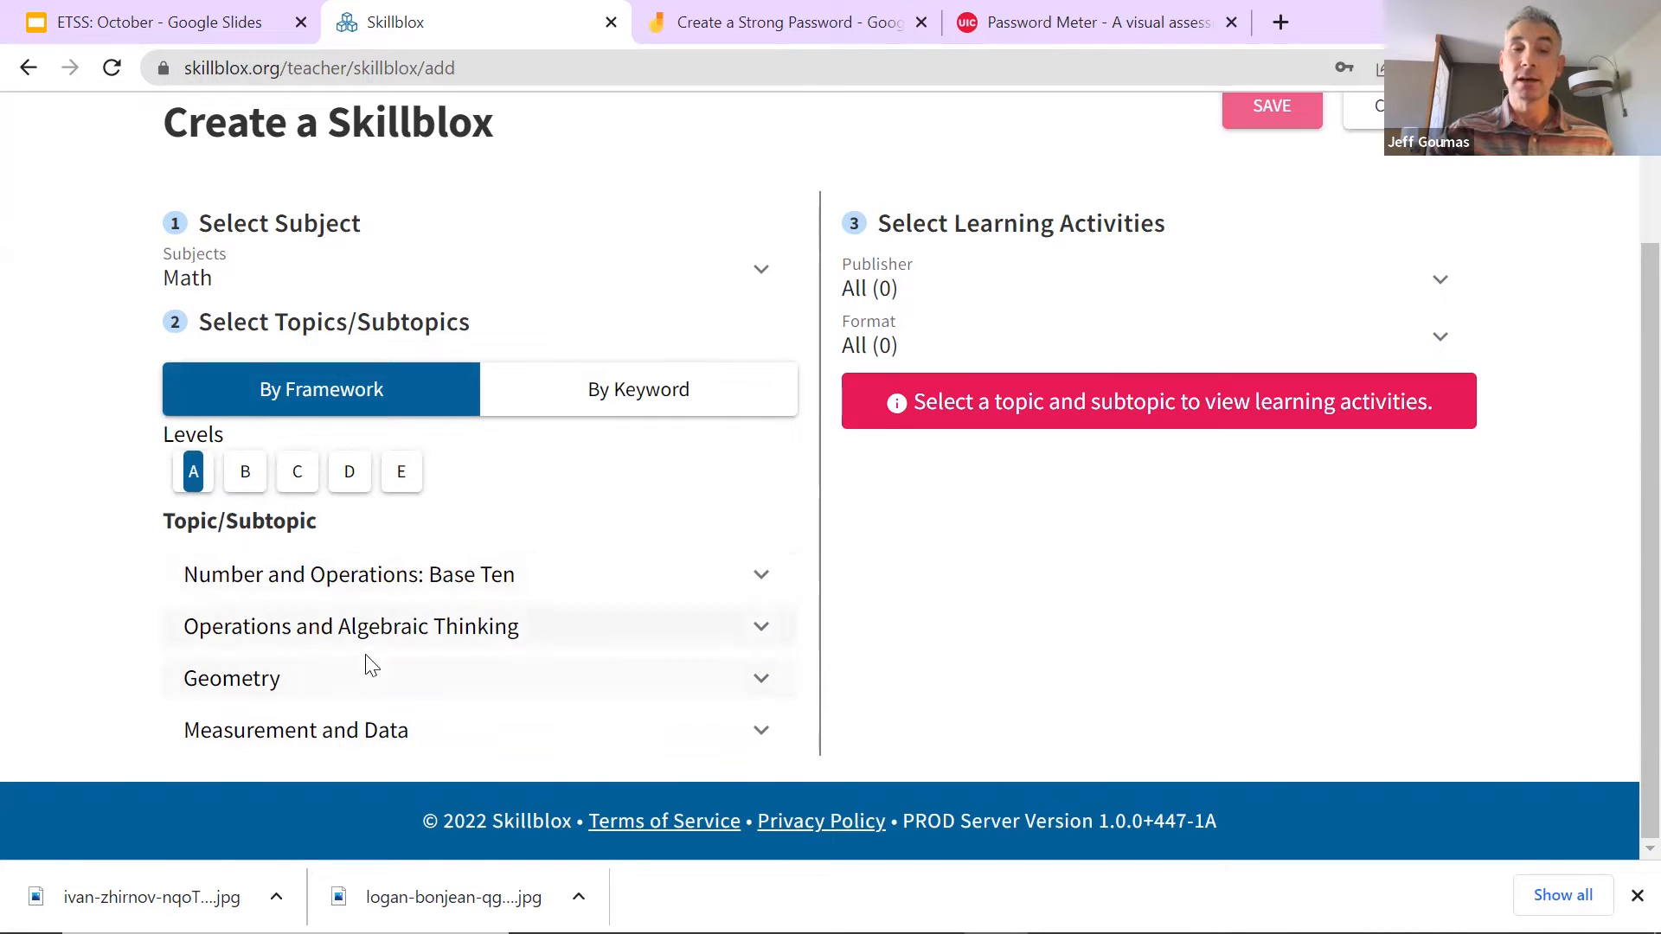
pyautogui.click(302, 490)
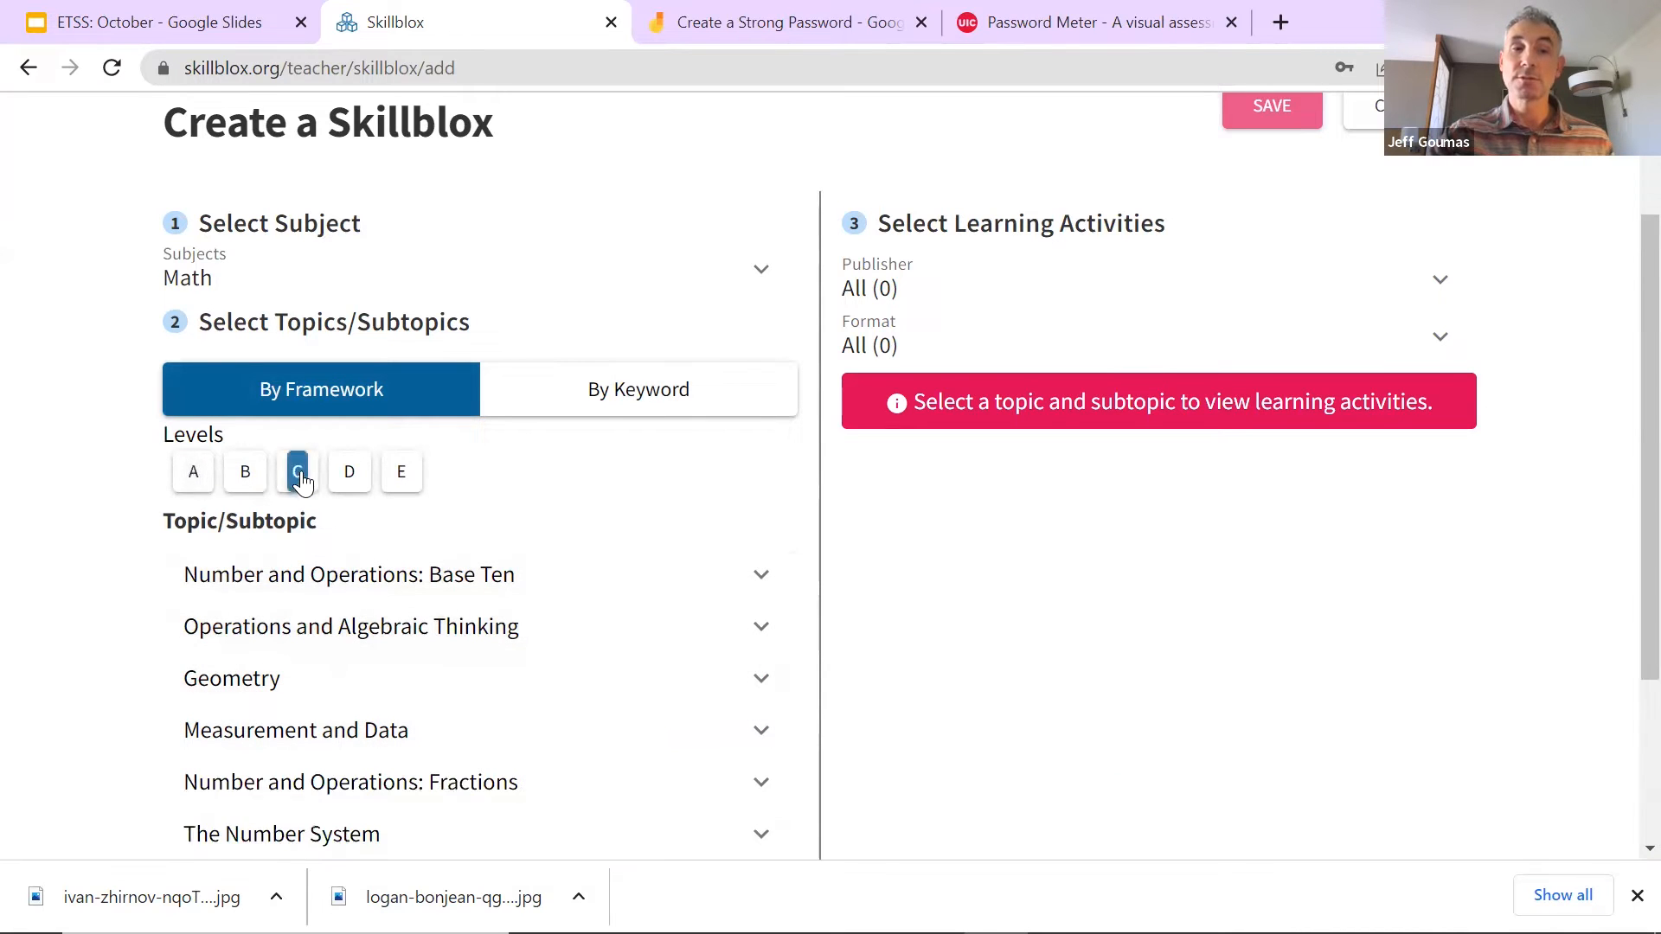
# Step: Preview Base Ten activities on comparing larger whole numbers, then switch to Digital Literacy
pyautogui.click(396, 582)
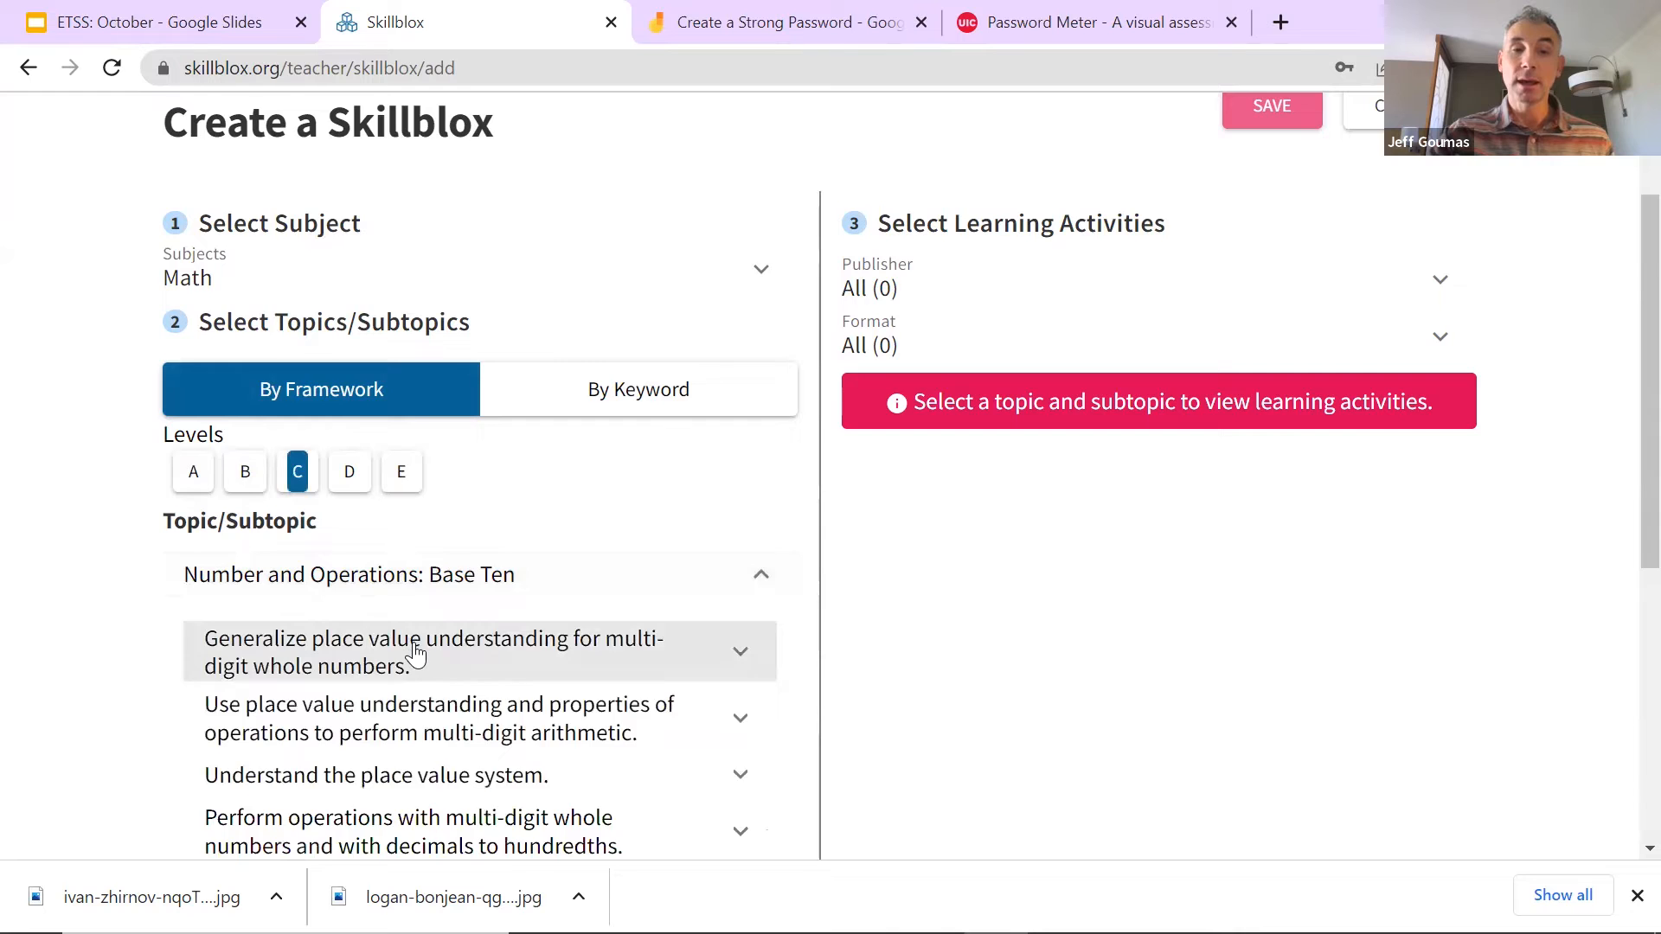
pyautogui.click(415, 652)
pyautogui.scroll(-1, 416, 645)
pyautogui.click(409, 584)
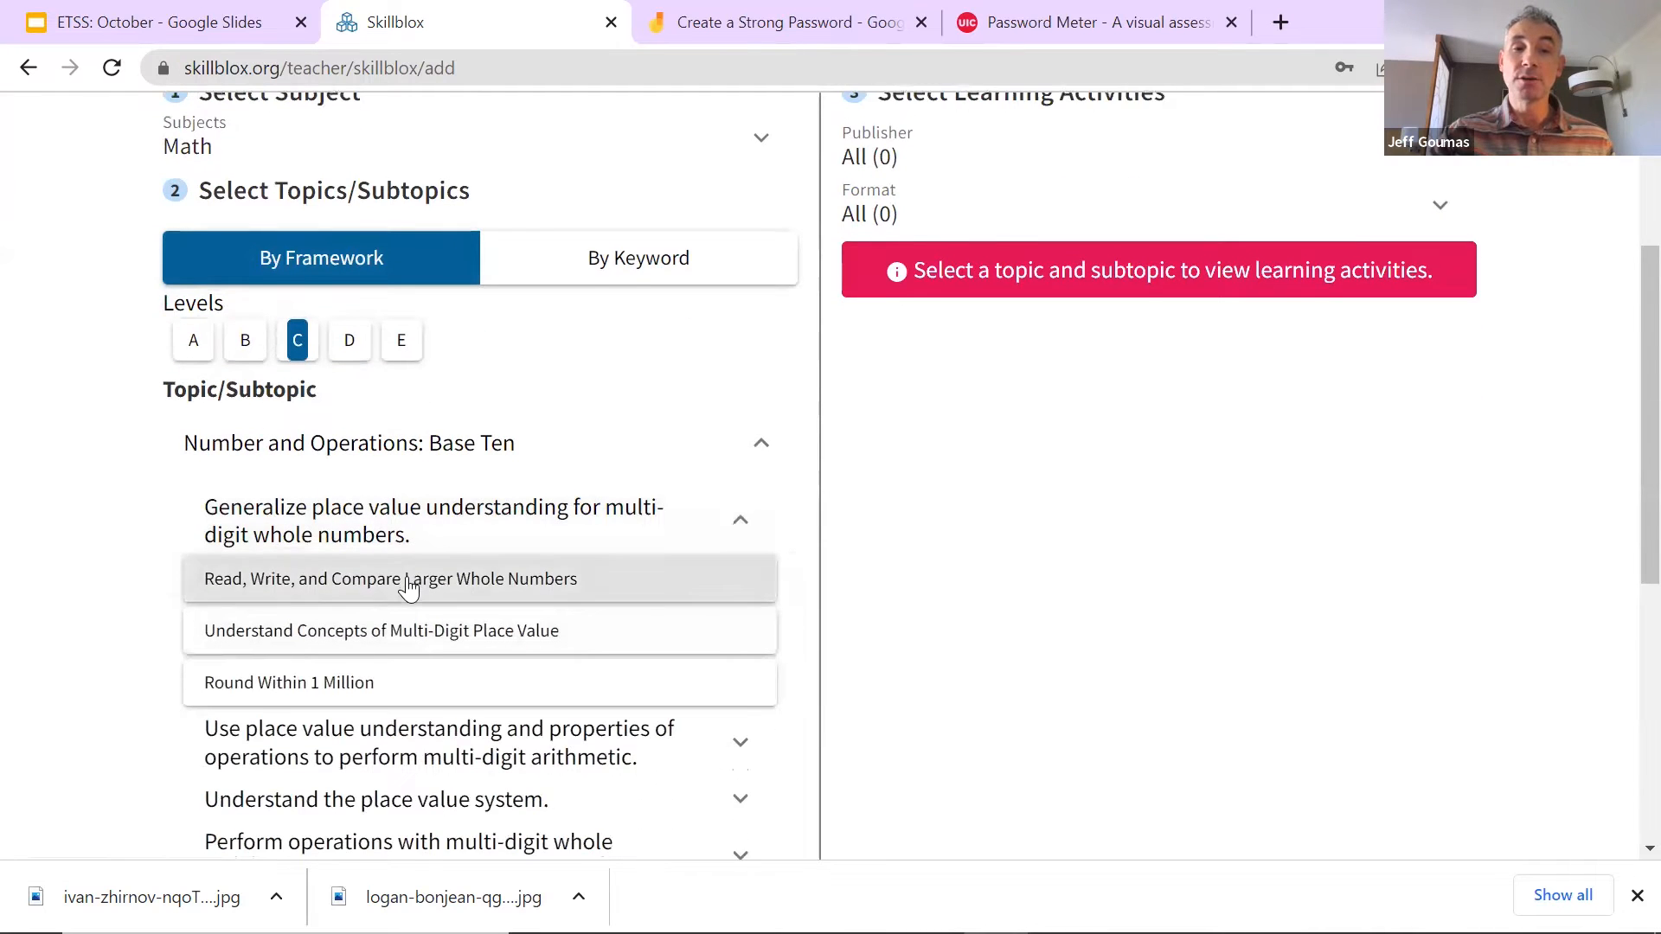
pyautogui.scroll(-1, 481, 553)
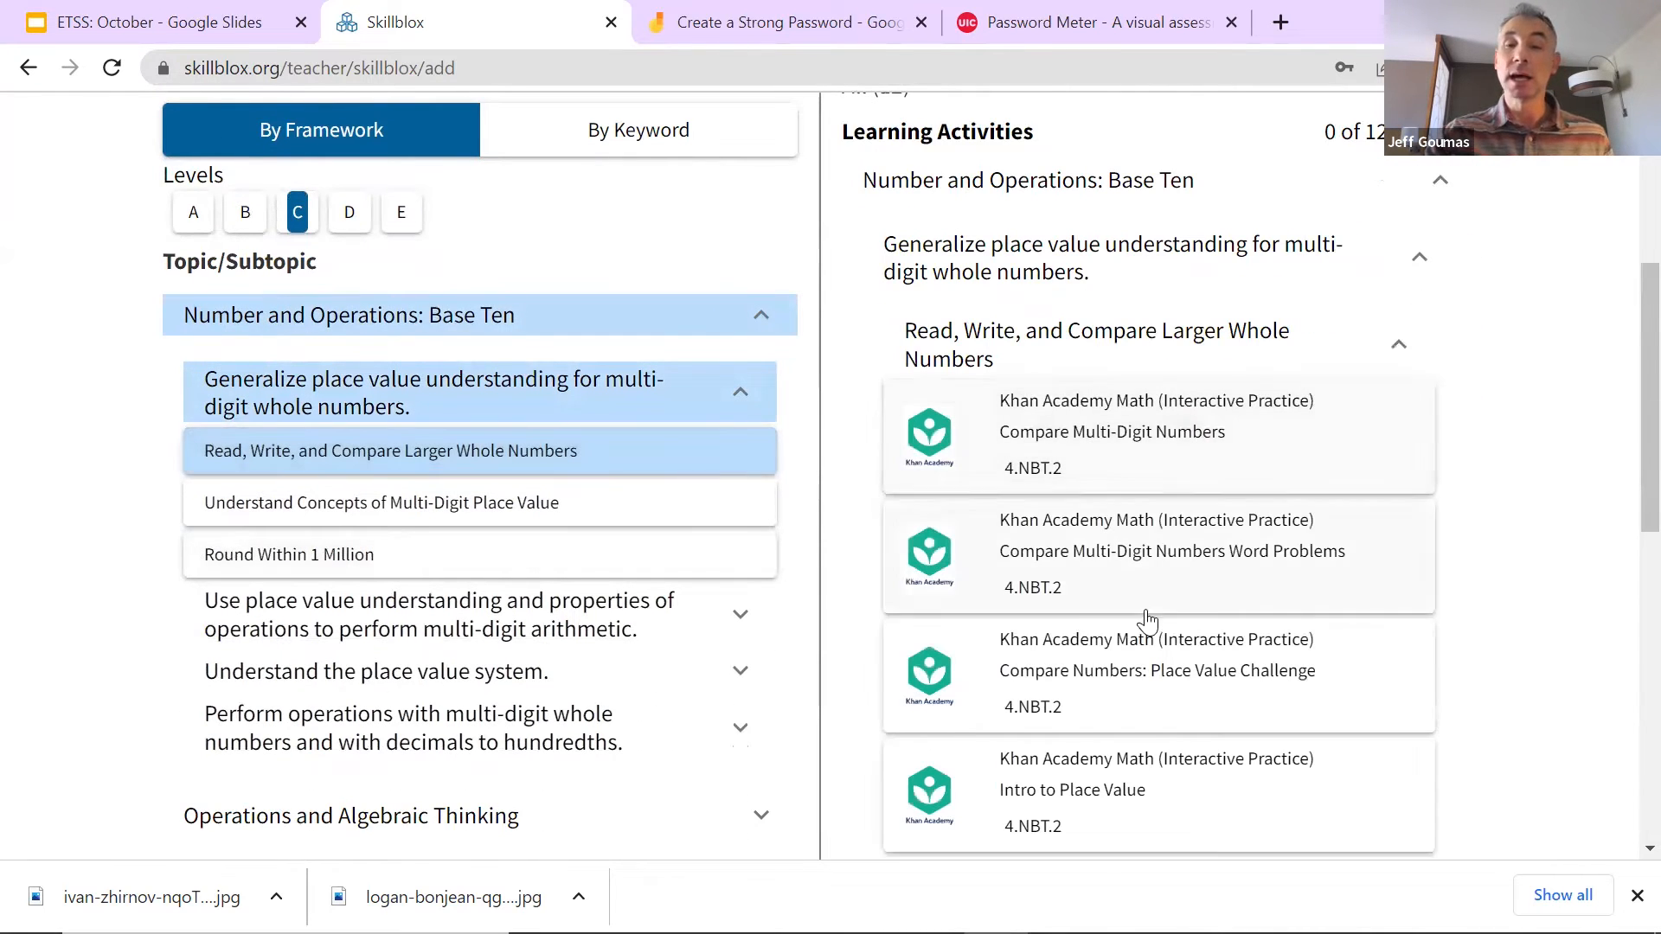
pyautogui.scroll(-3, 1196, 550)
pyautogui.scroll(-3, 1195, 550)
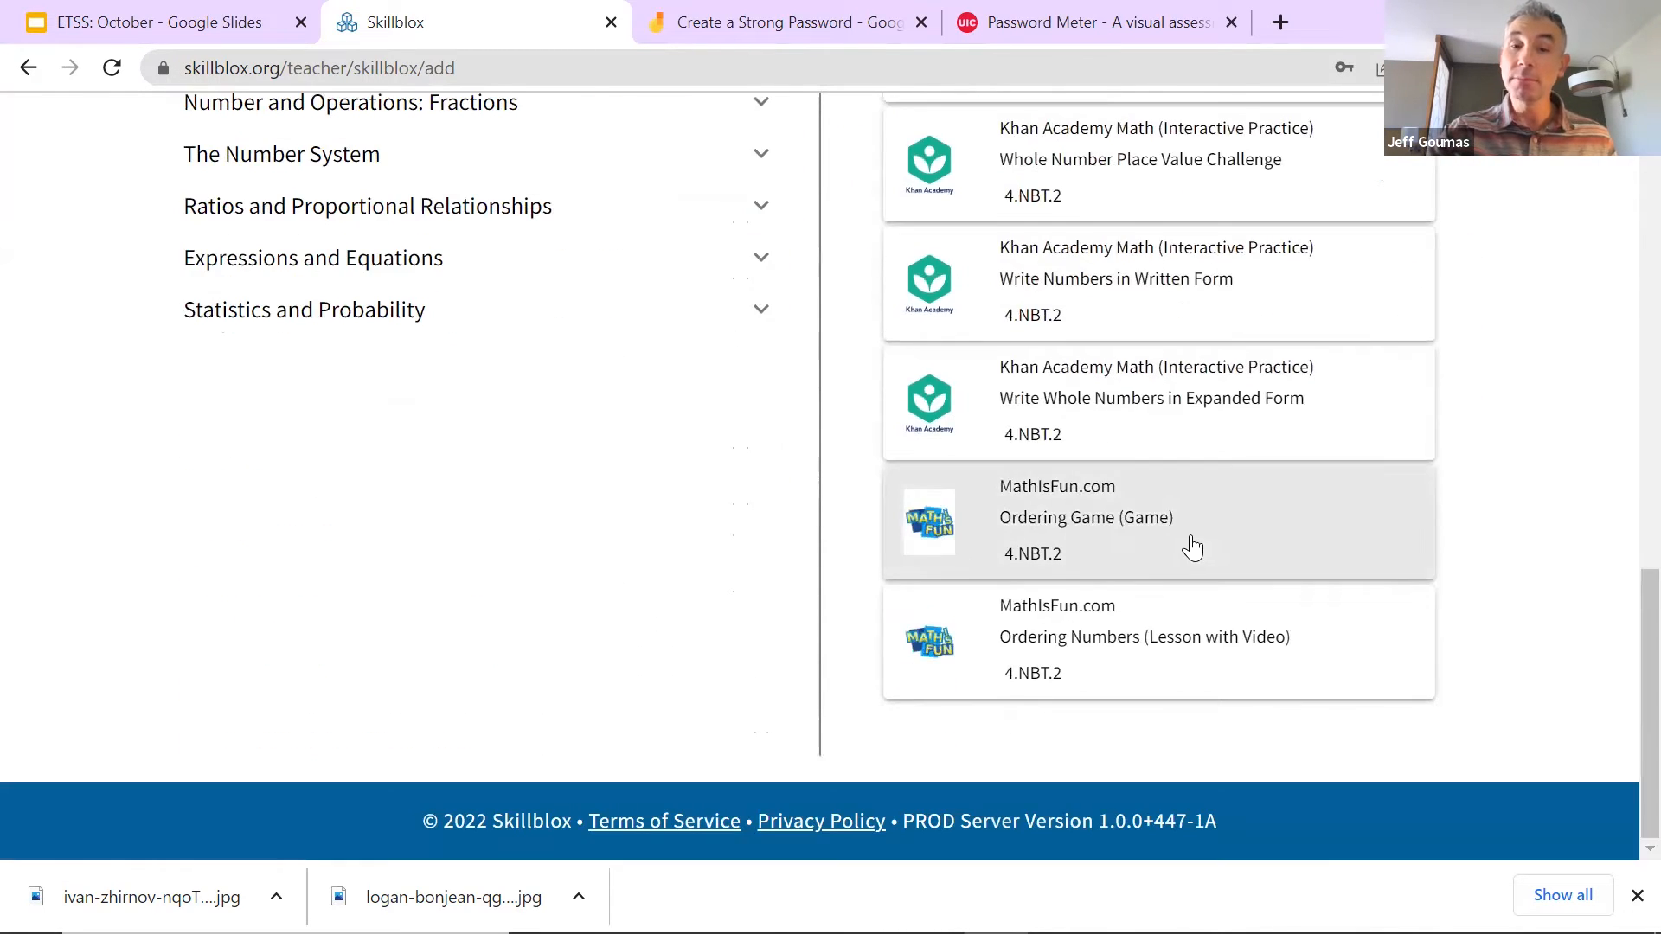
pyautogui.scroll(8, 1190, 545)
pyautogui.click(296, 509)
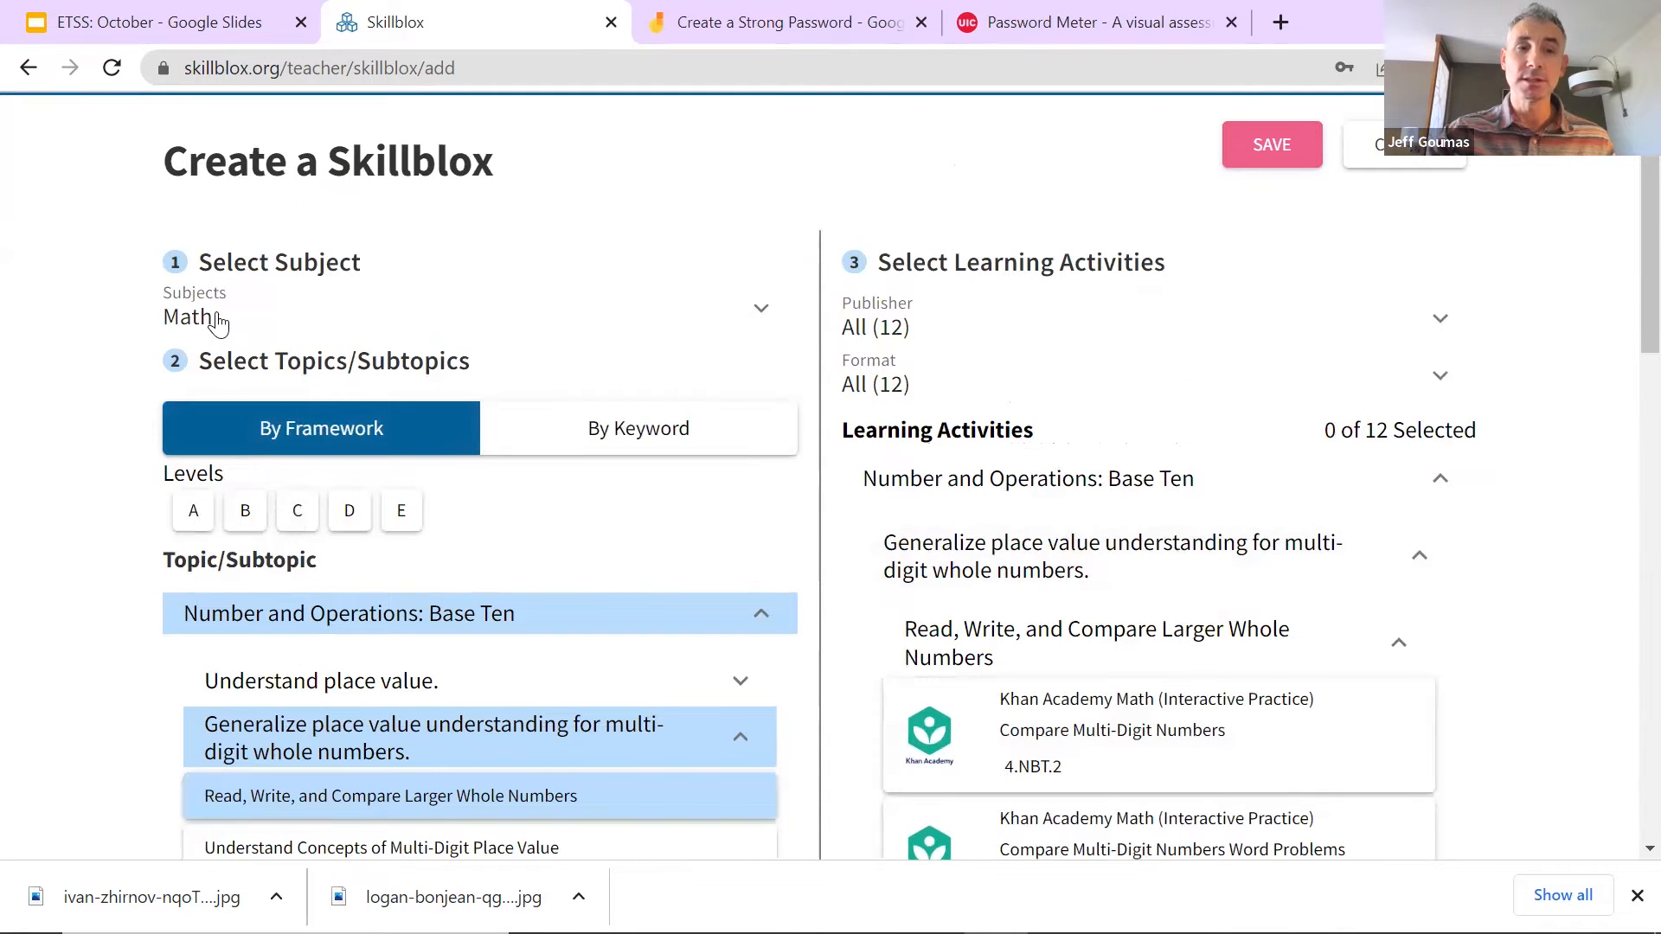
pyautogui.click(233, 365)
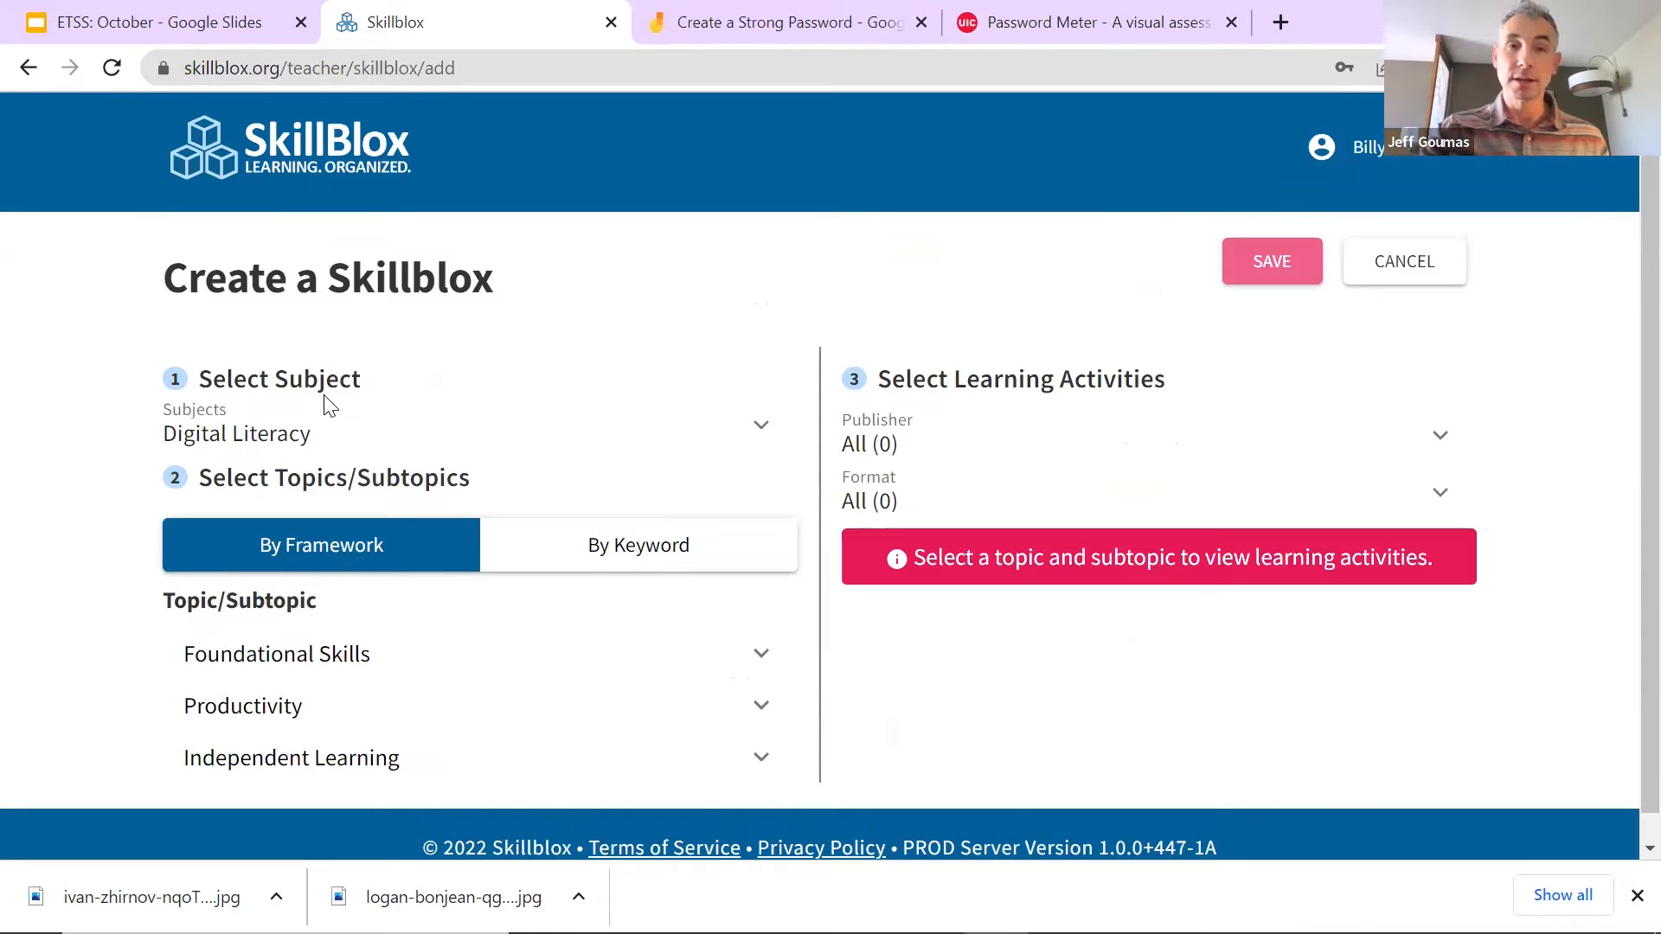
# Step: Expand the Foundational Skills, Productivity and Independent Learning topics
pyautogui.scroll(-1, 340, 467)
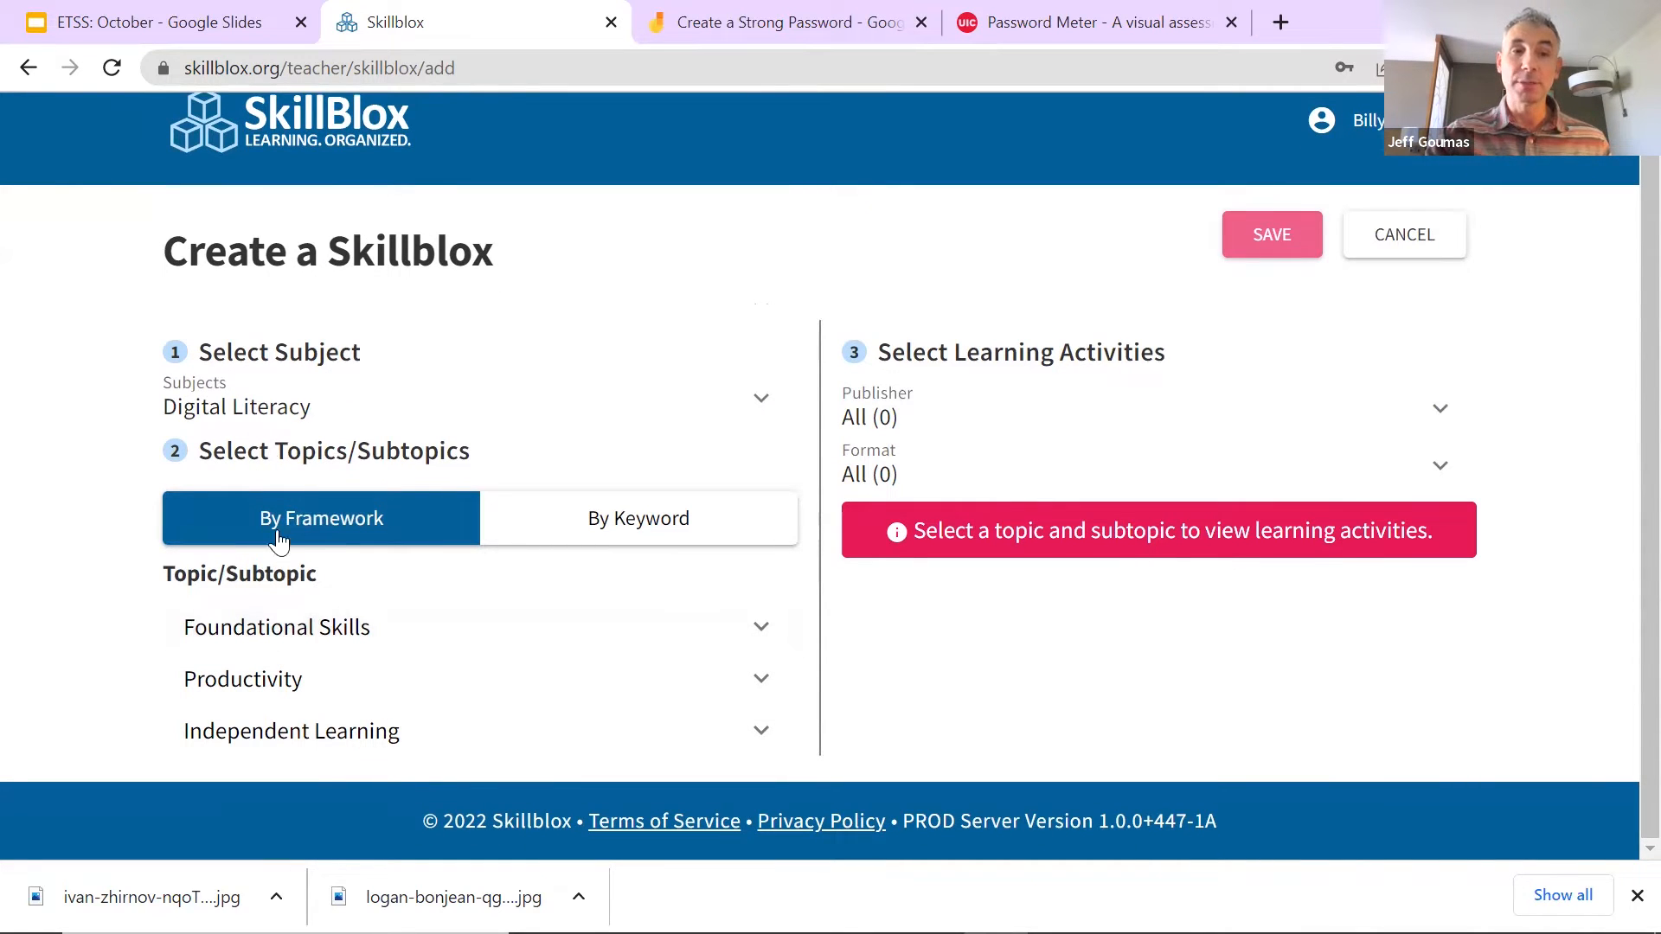
pyautogui.click(292, 629)
pyautogui.scroll(-3, 302, 630)
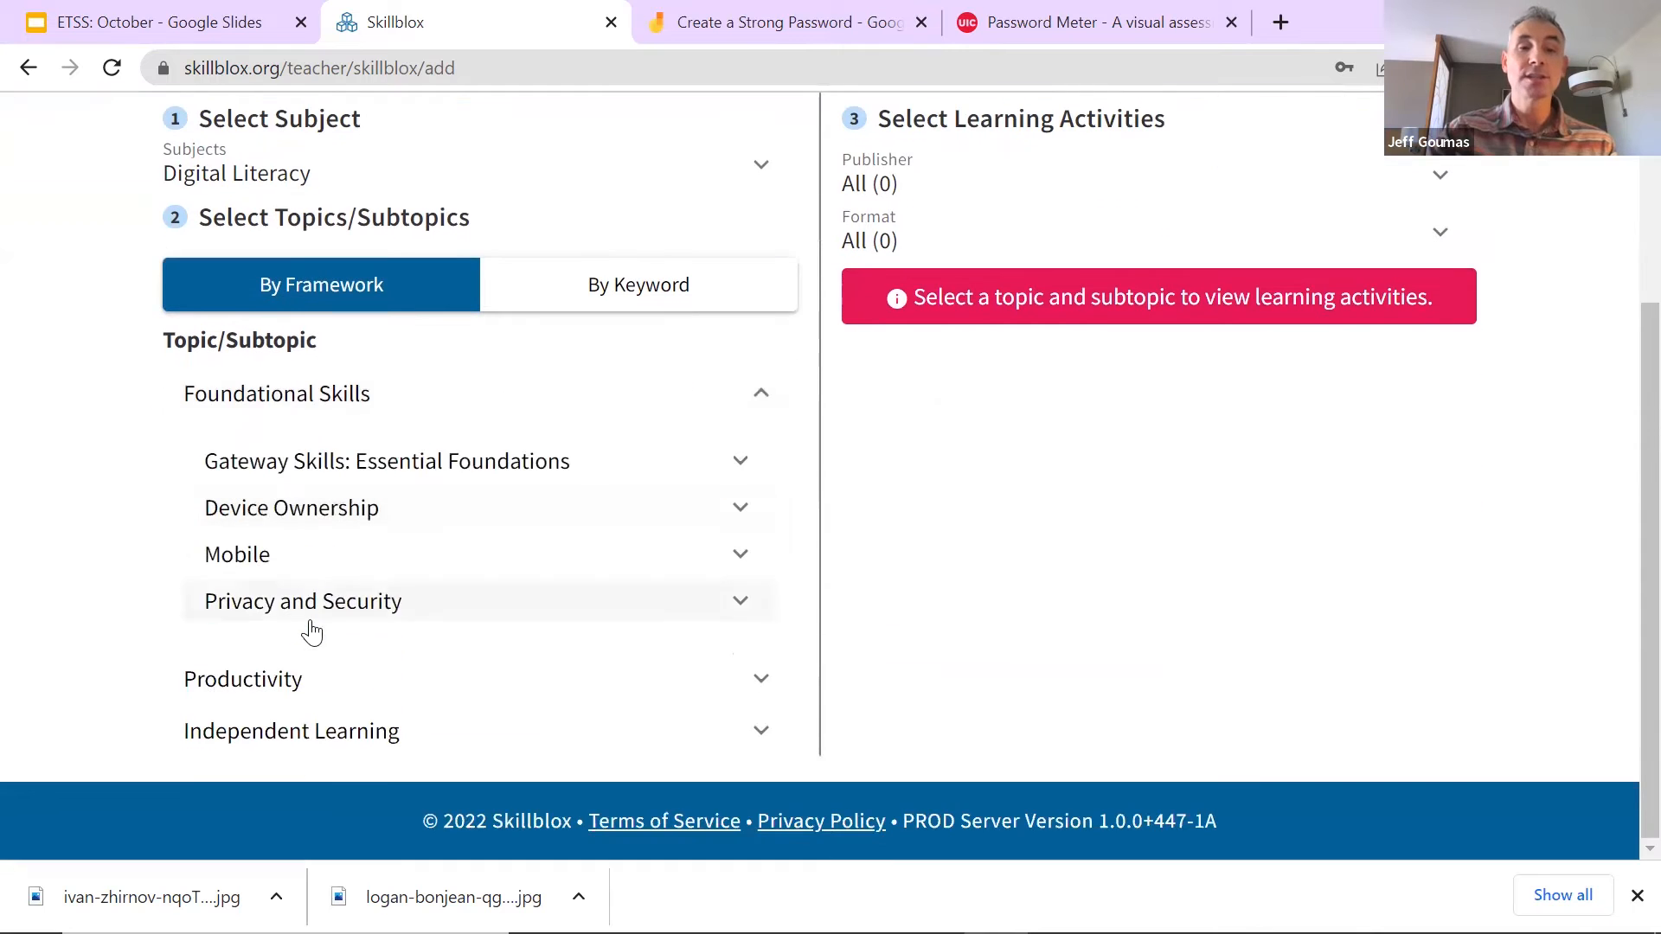
pyautogui.click(288, 679)
pyautogui.scroll(-2, 304, 660)
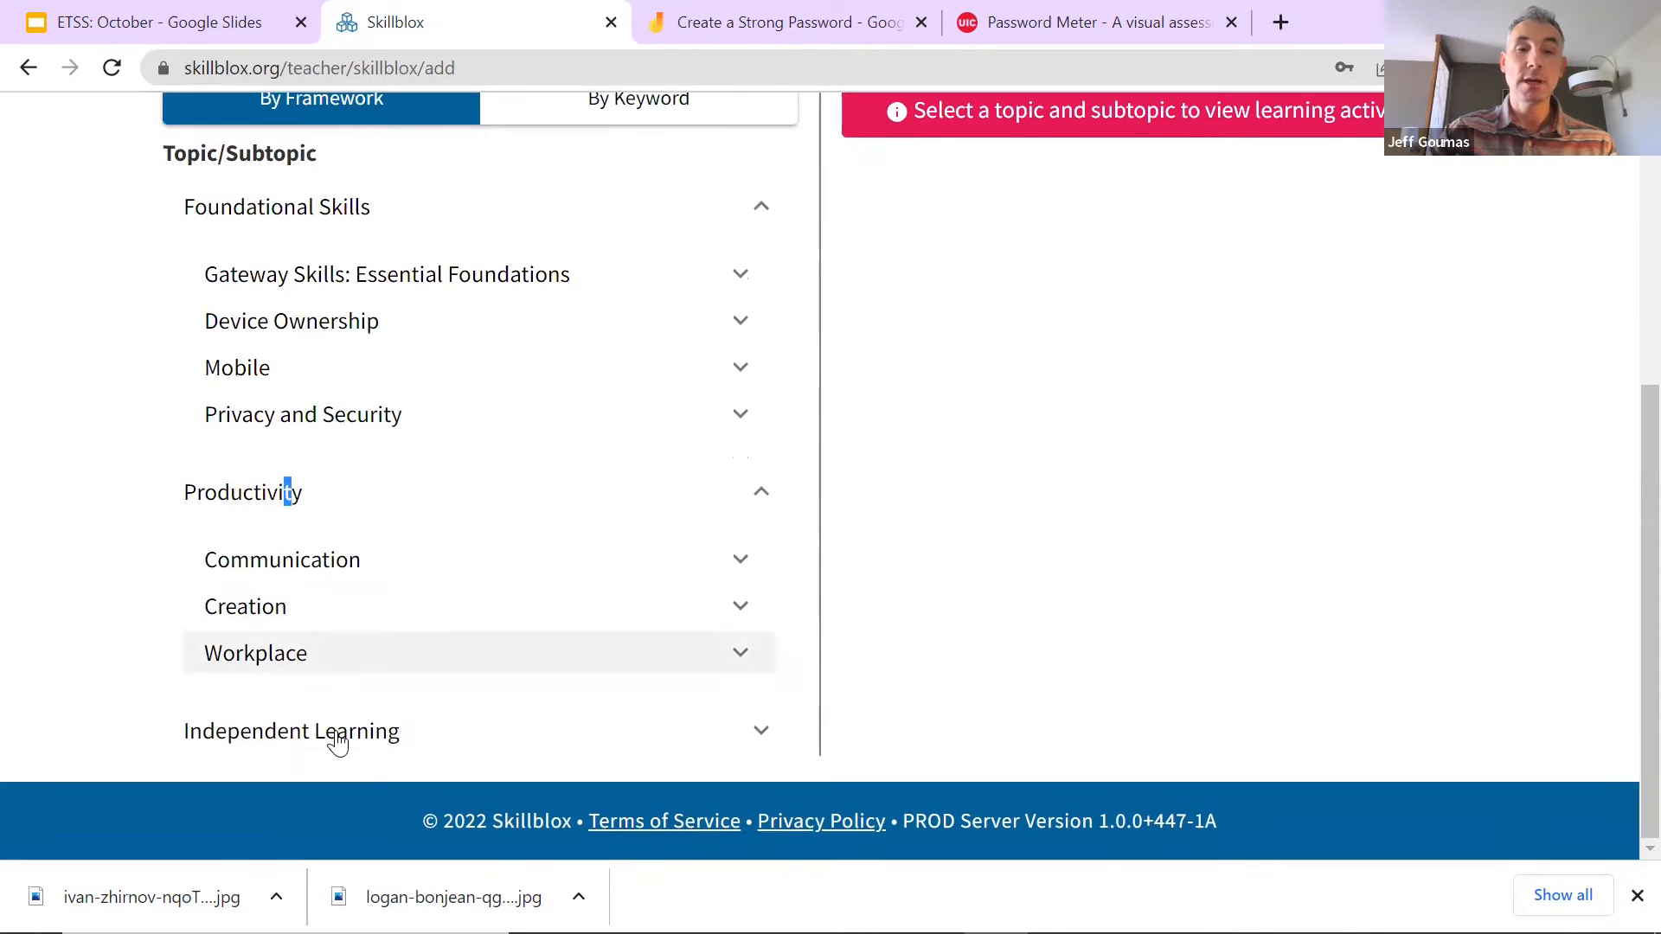
pyautogui.click(340, 738)
pyautogui.scroll(-2, 305, 371)
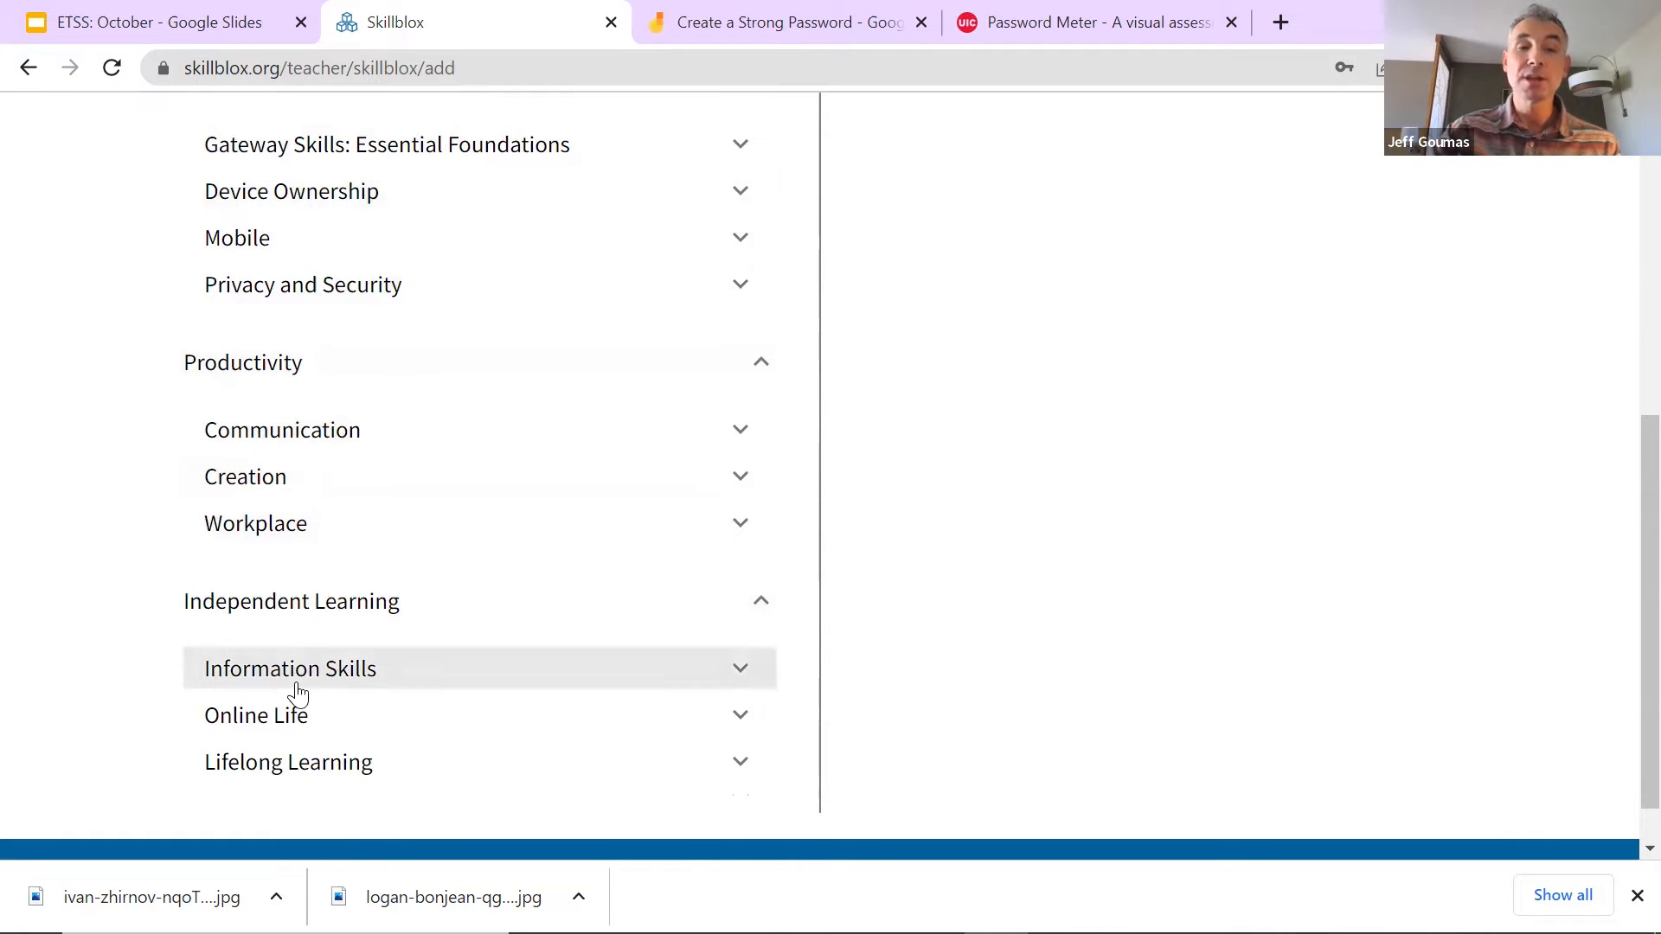
# Step: Open Gateway Skills: Essential Foundations and pick the Create Safe Passwords subtopic
pyautogui.scroll(3, 312, 709)
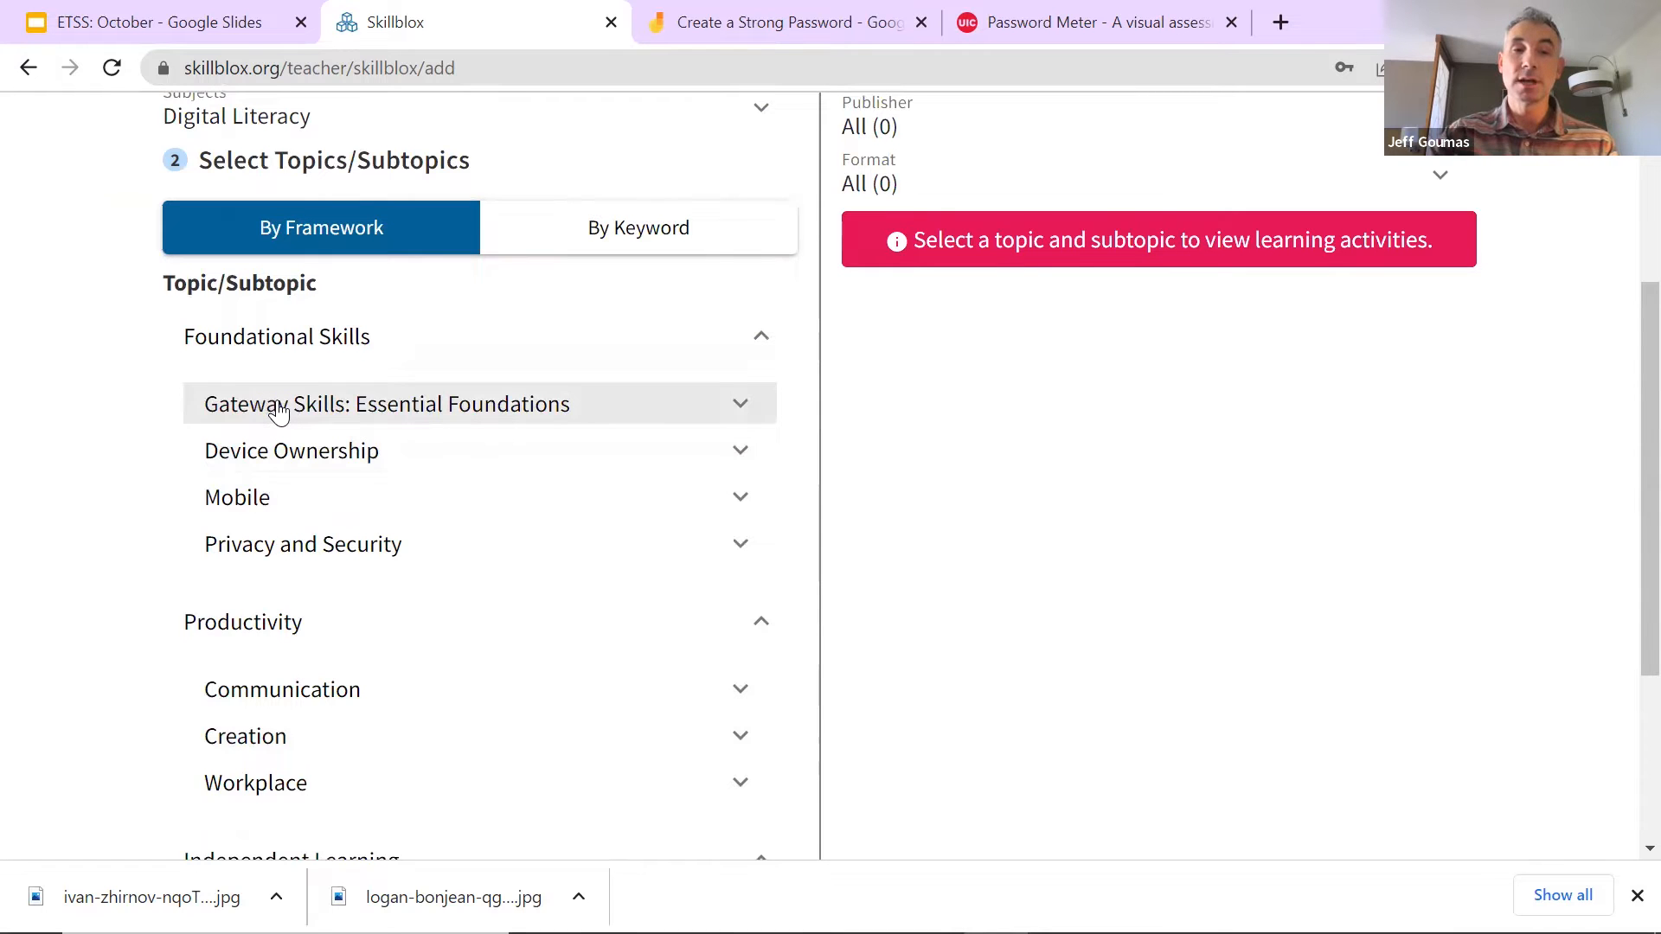
pyautogui.click(279, 412)
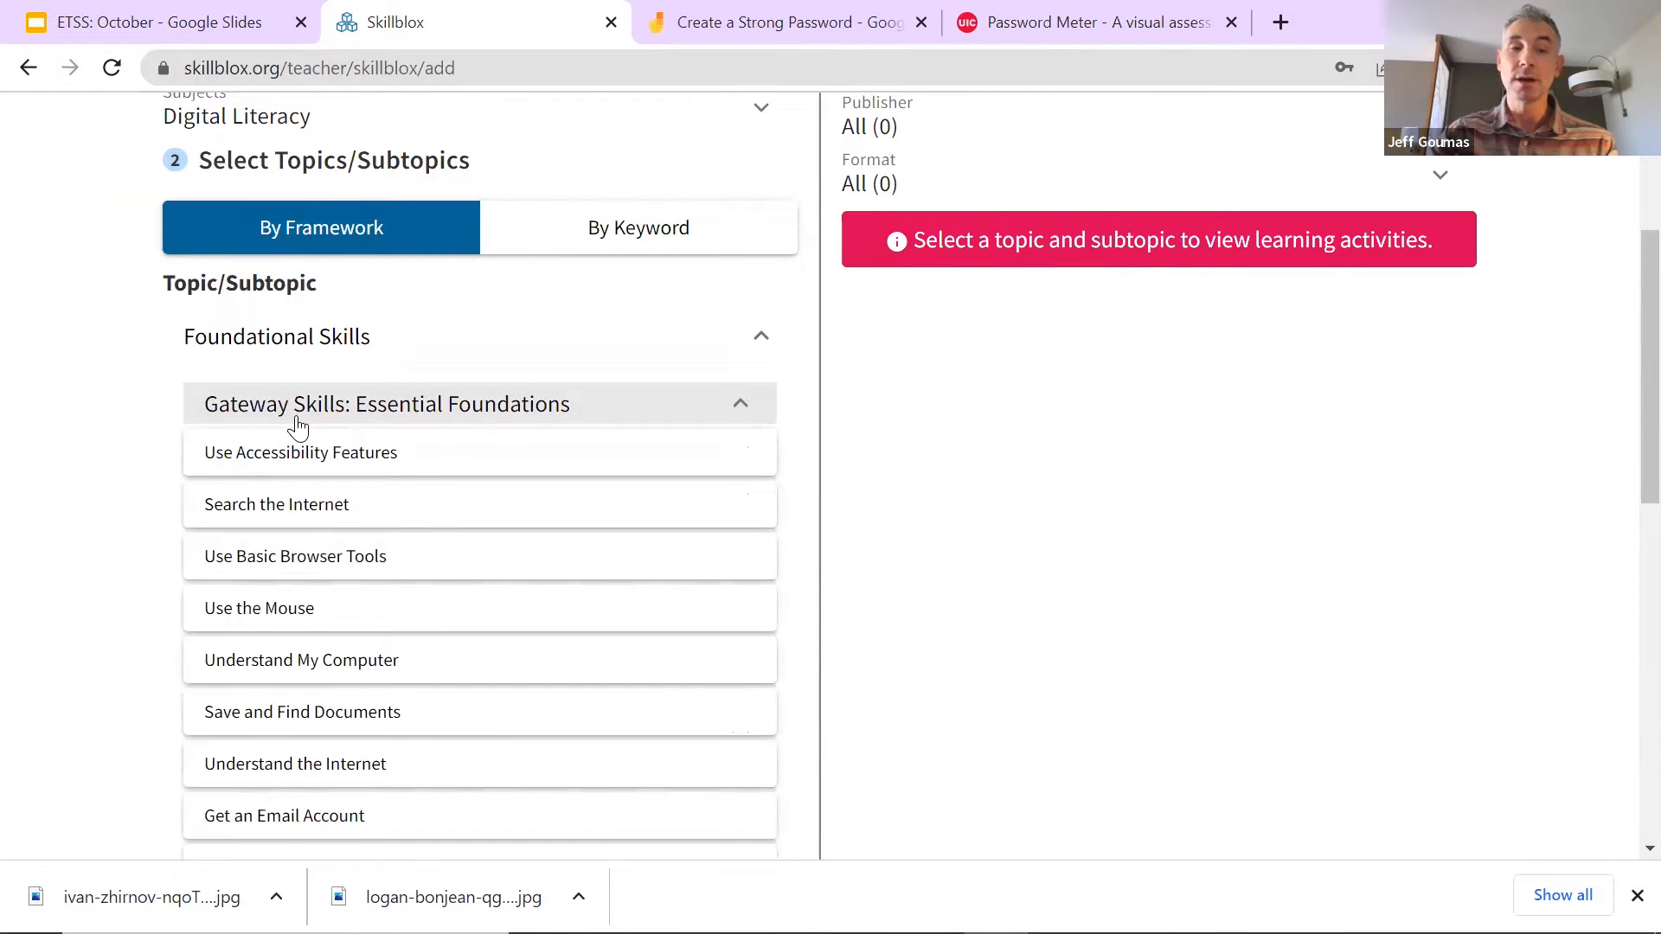
pyautogui.scroll(-1, 298, 422)
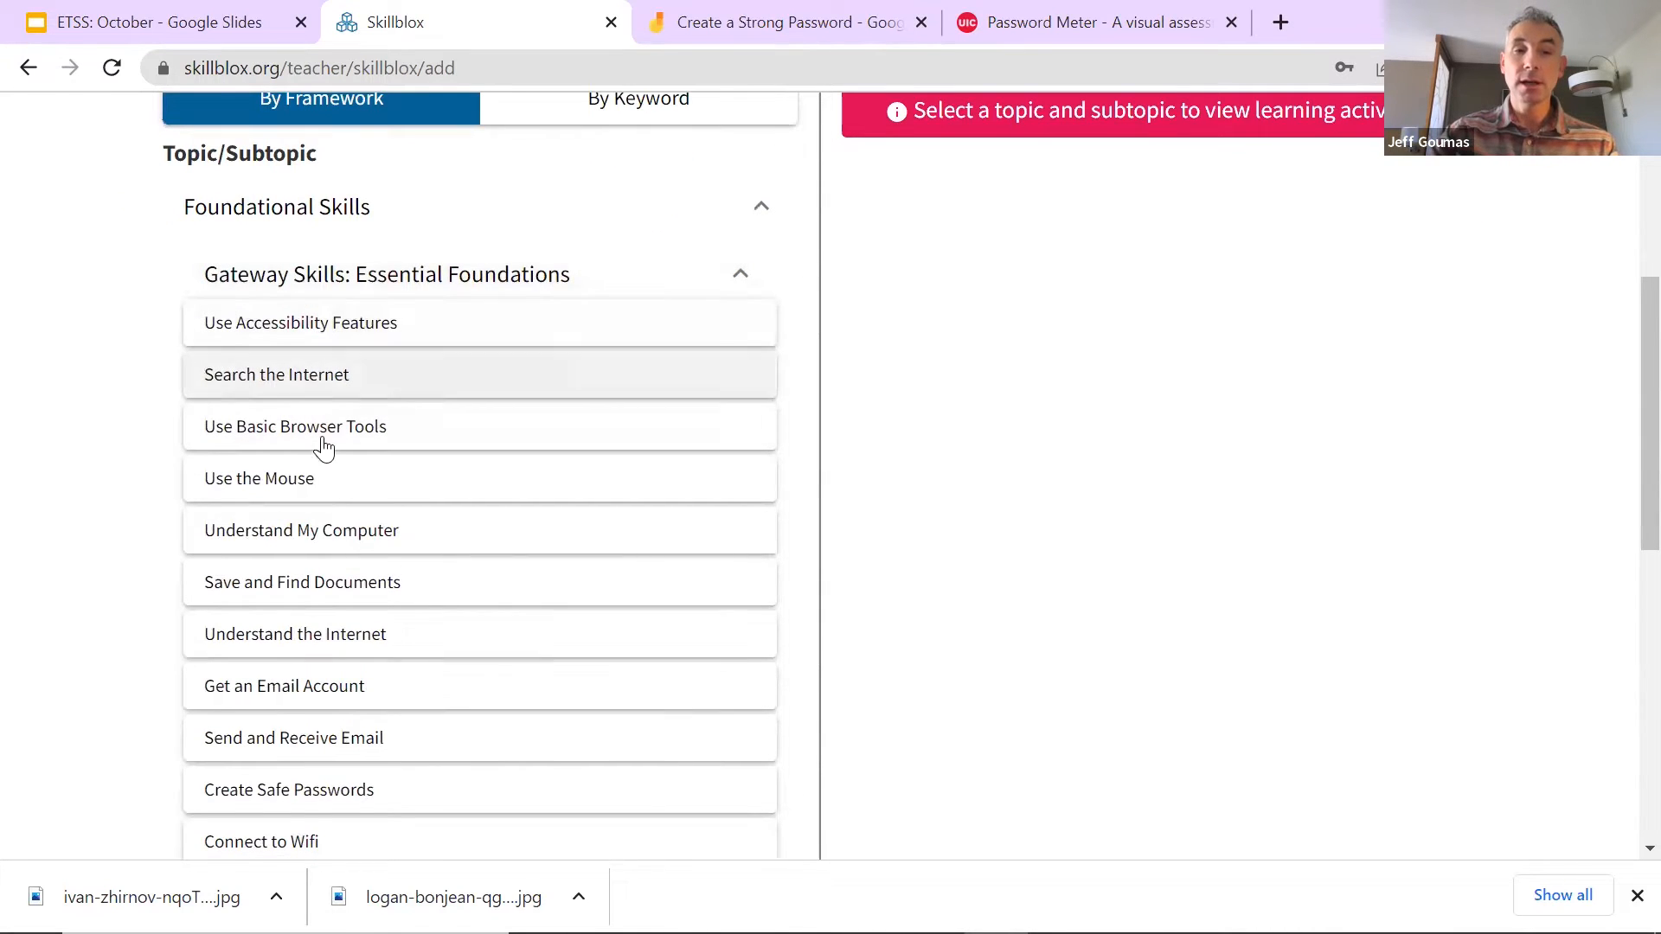
pyautogui.scroll(-1, 360, 718)
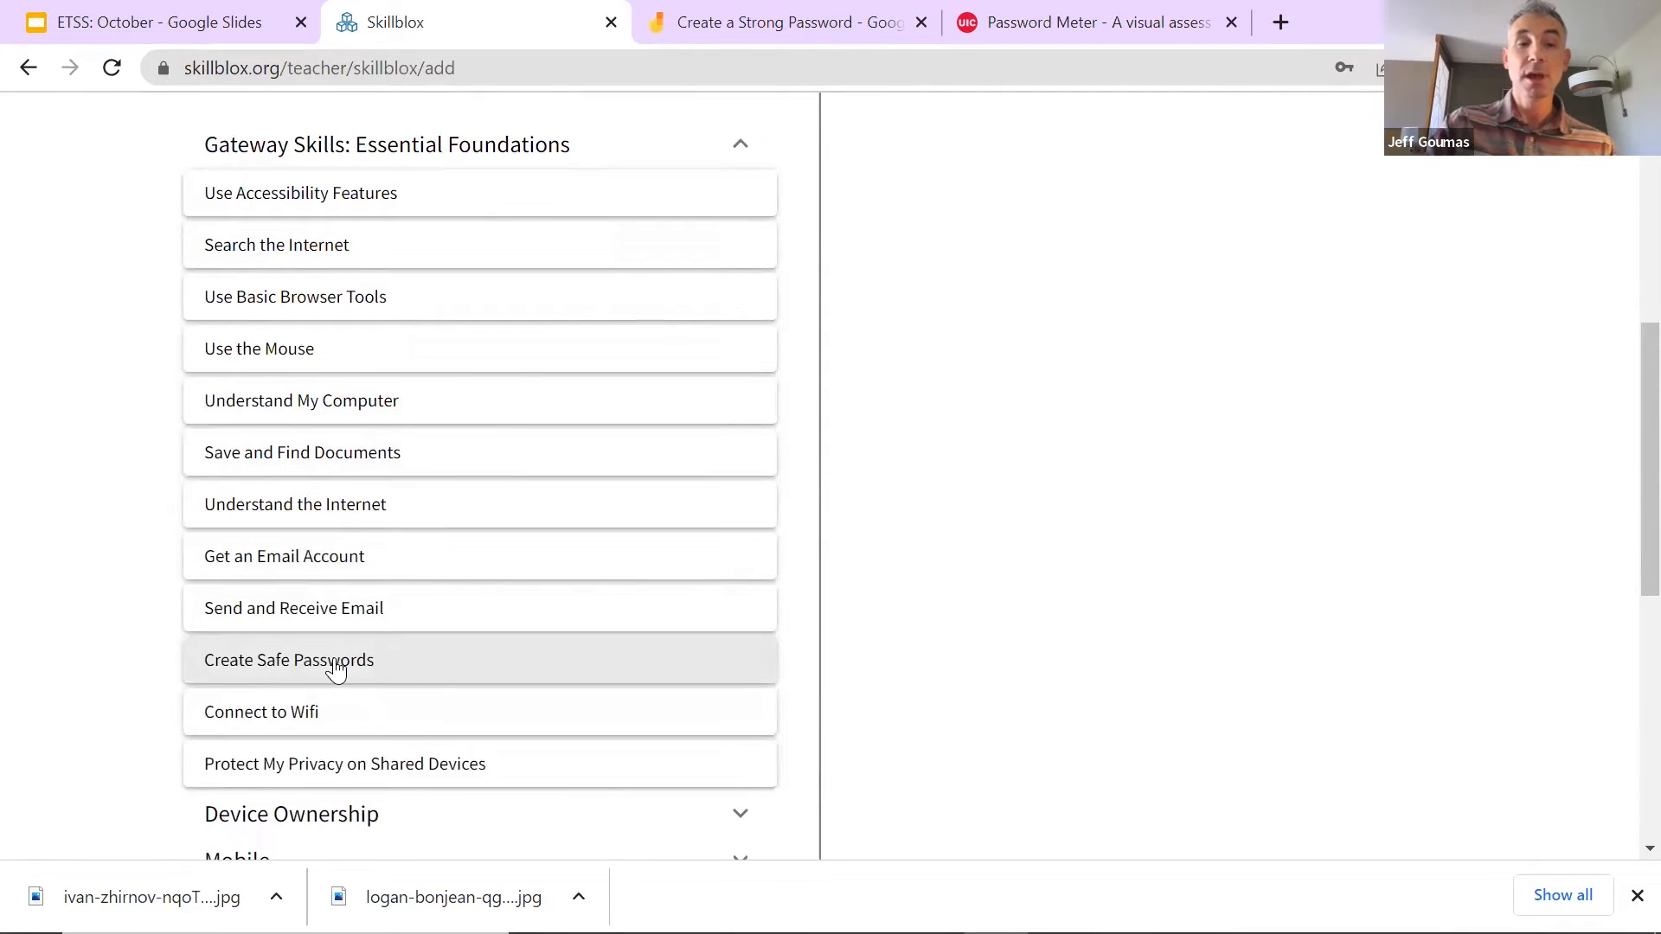
pyautogui.click(339, 663)
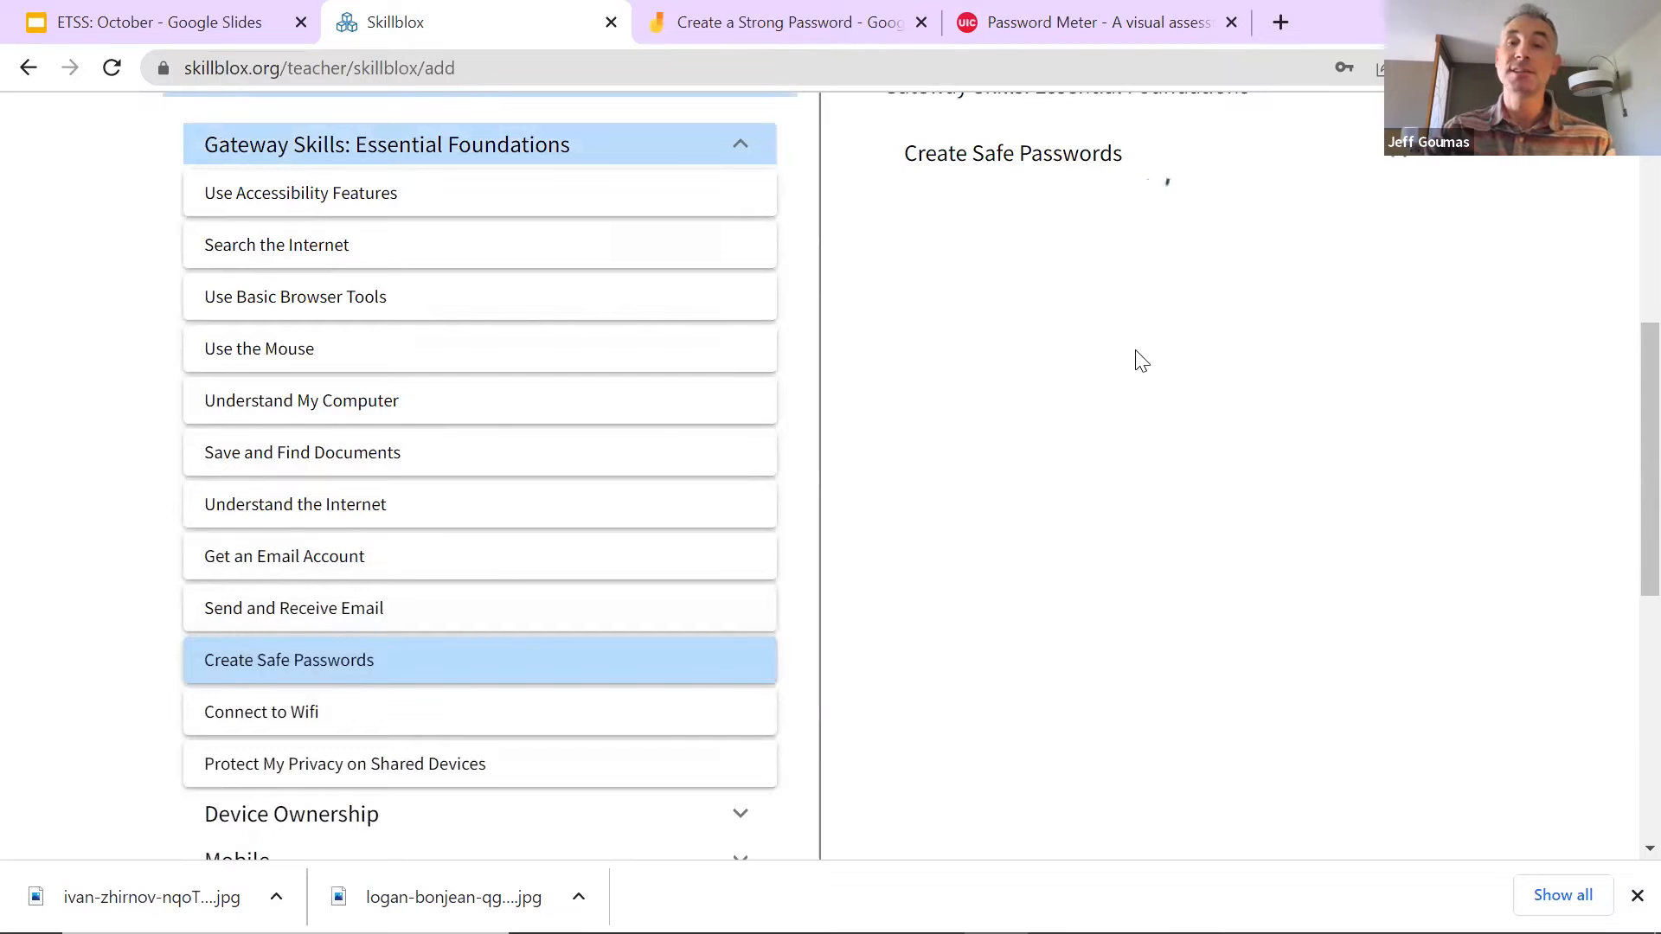
# Step: Select the Tech Savvy Tips and Tricks and Accounts & Passwords activity cards
pyautogui.scroll(1, 1142, 361)
pyautogui.scroll(1, 1150, 359)
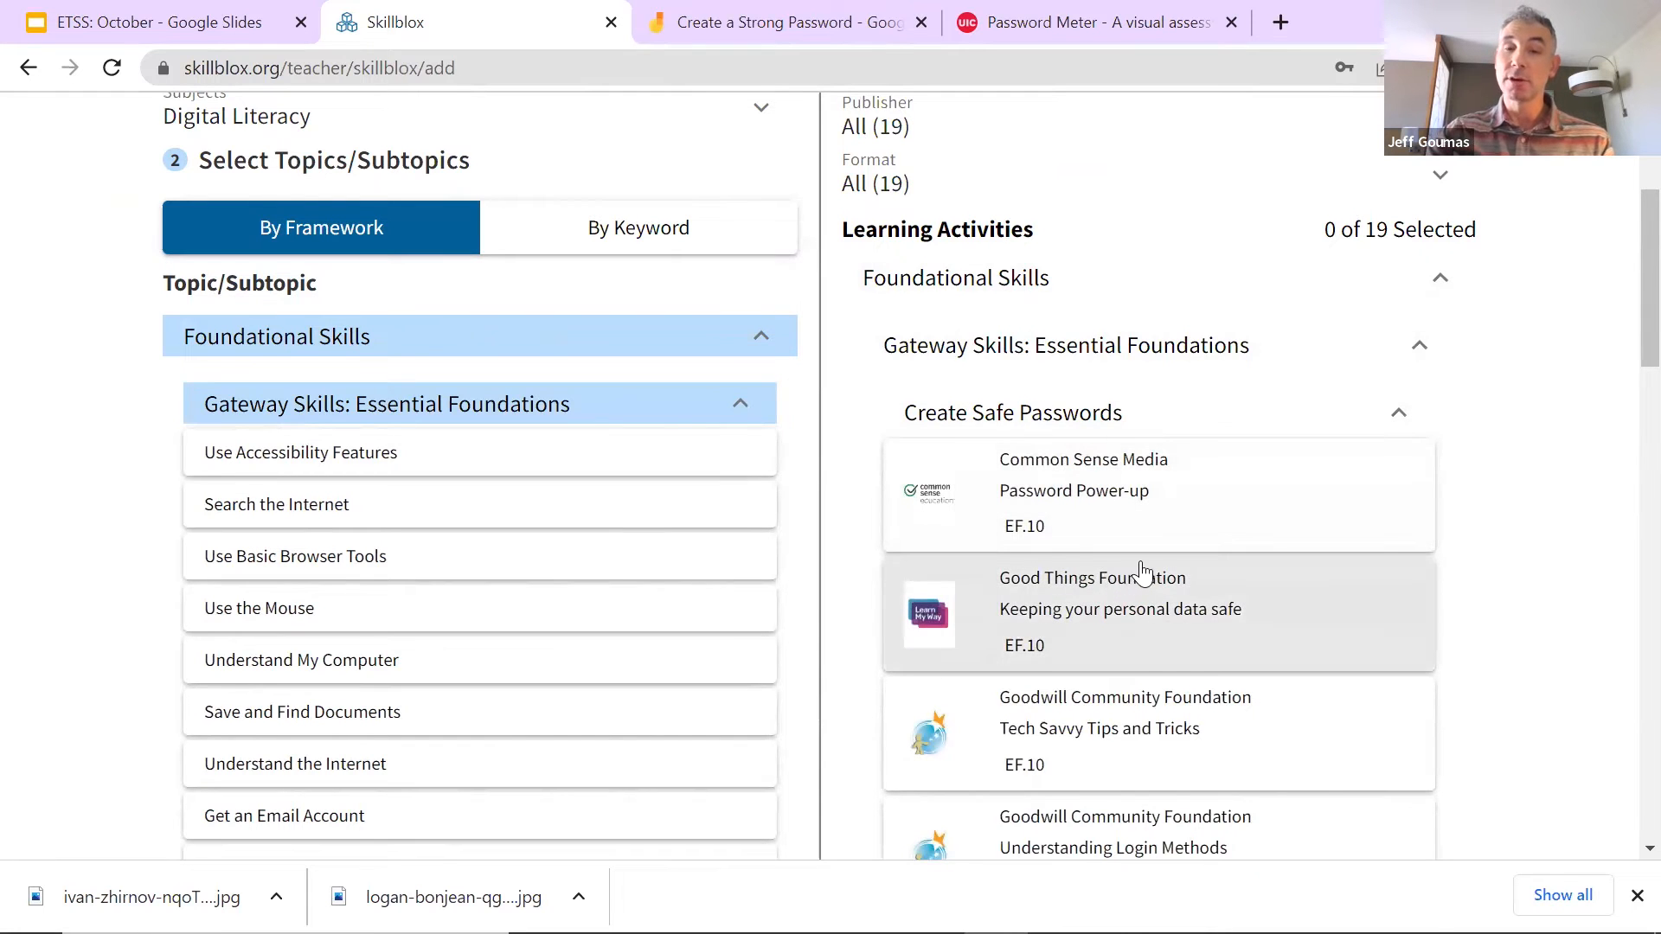
pyautogui.scroll(-4, 1142, 571)
pyautogui.scroll(-3, 1162, 649)
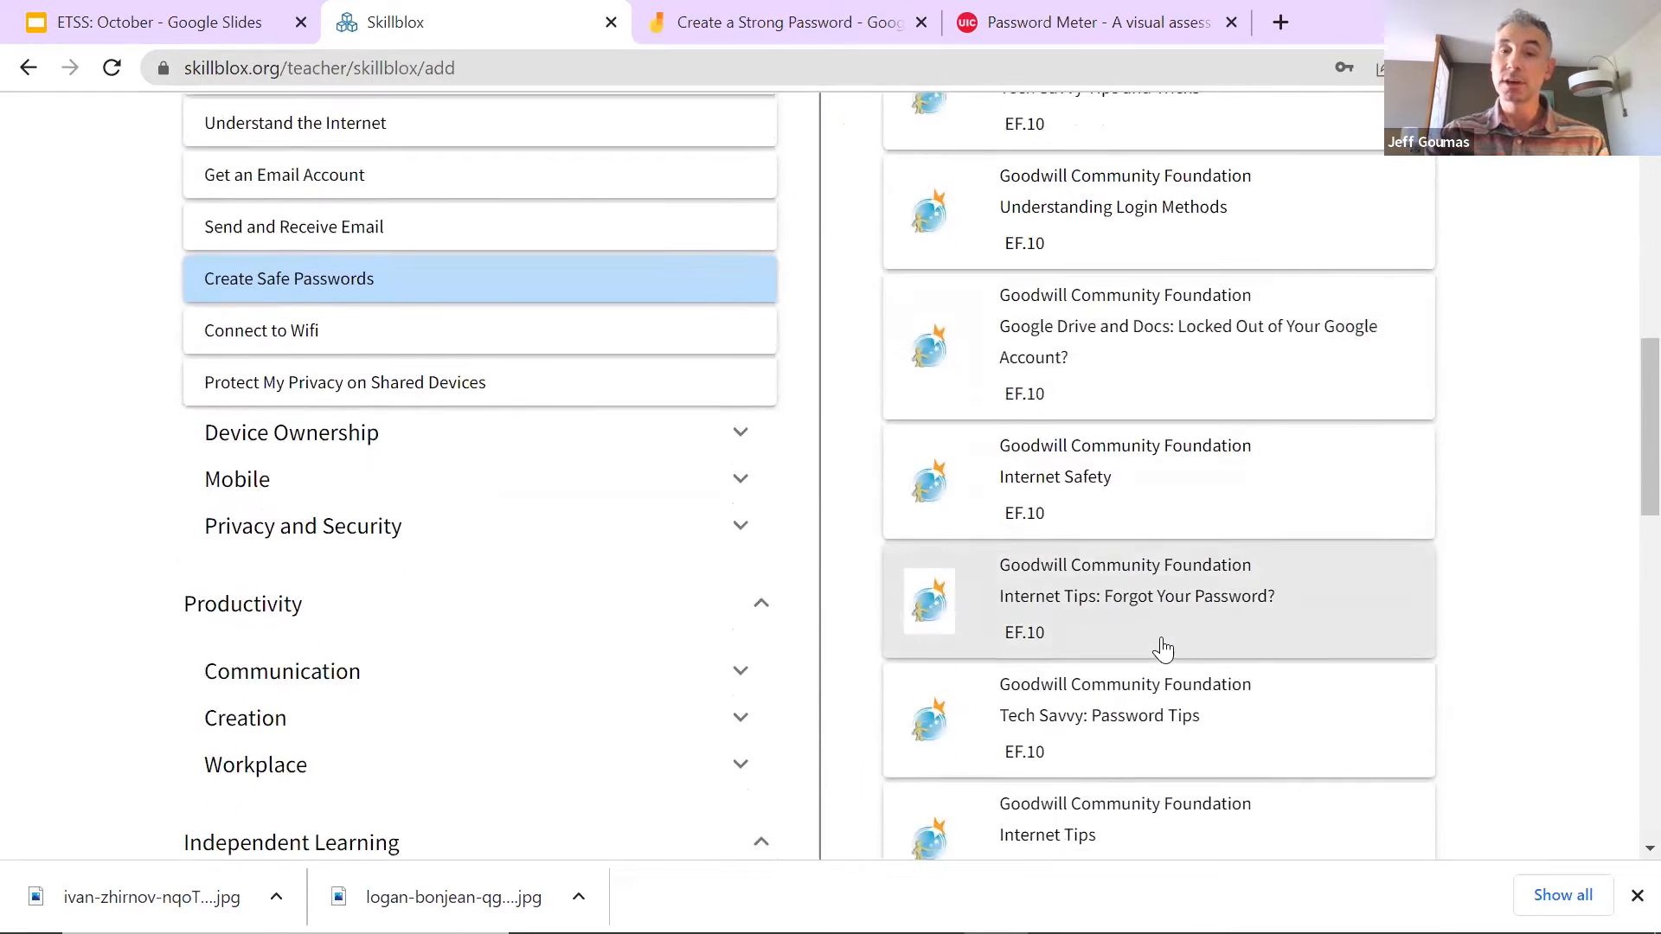
pyautogui.scroll(3, 1162, 649)
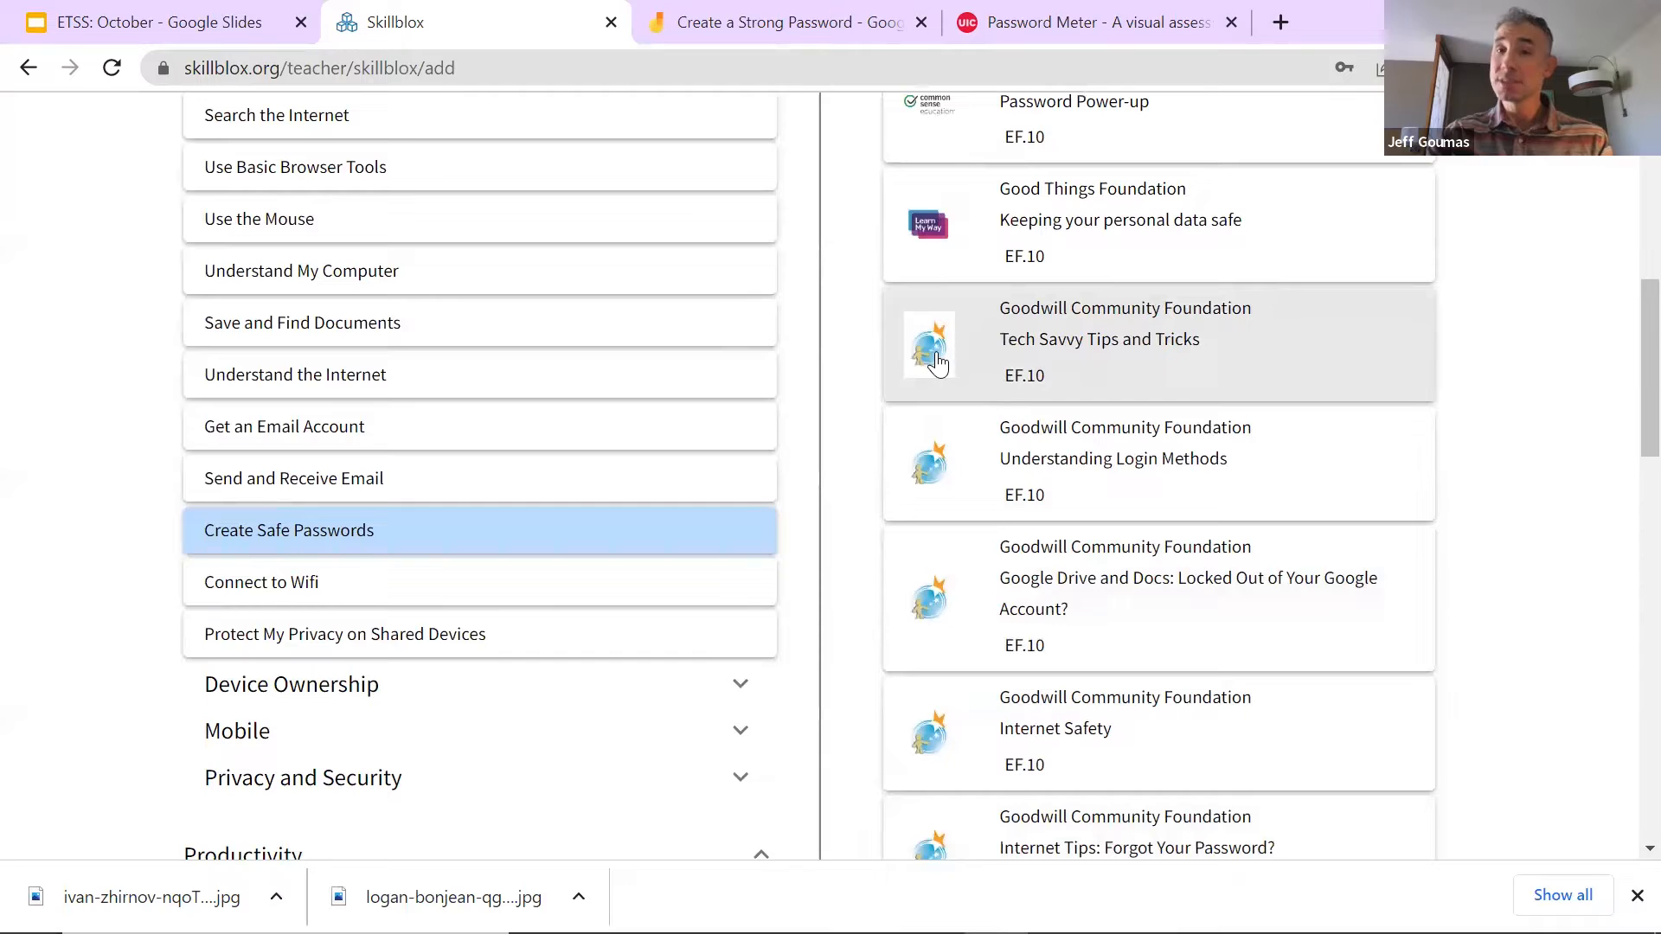
pyautogui.click(1117, 355)
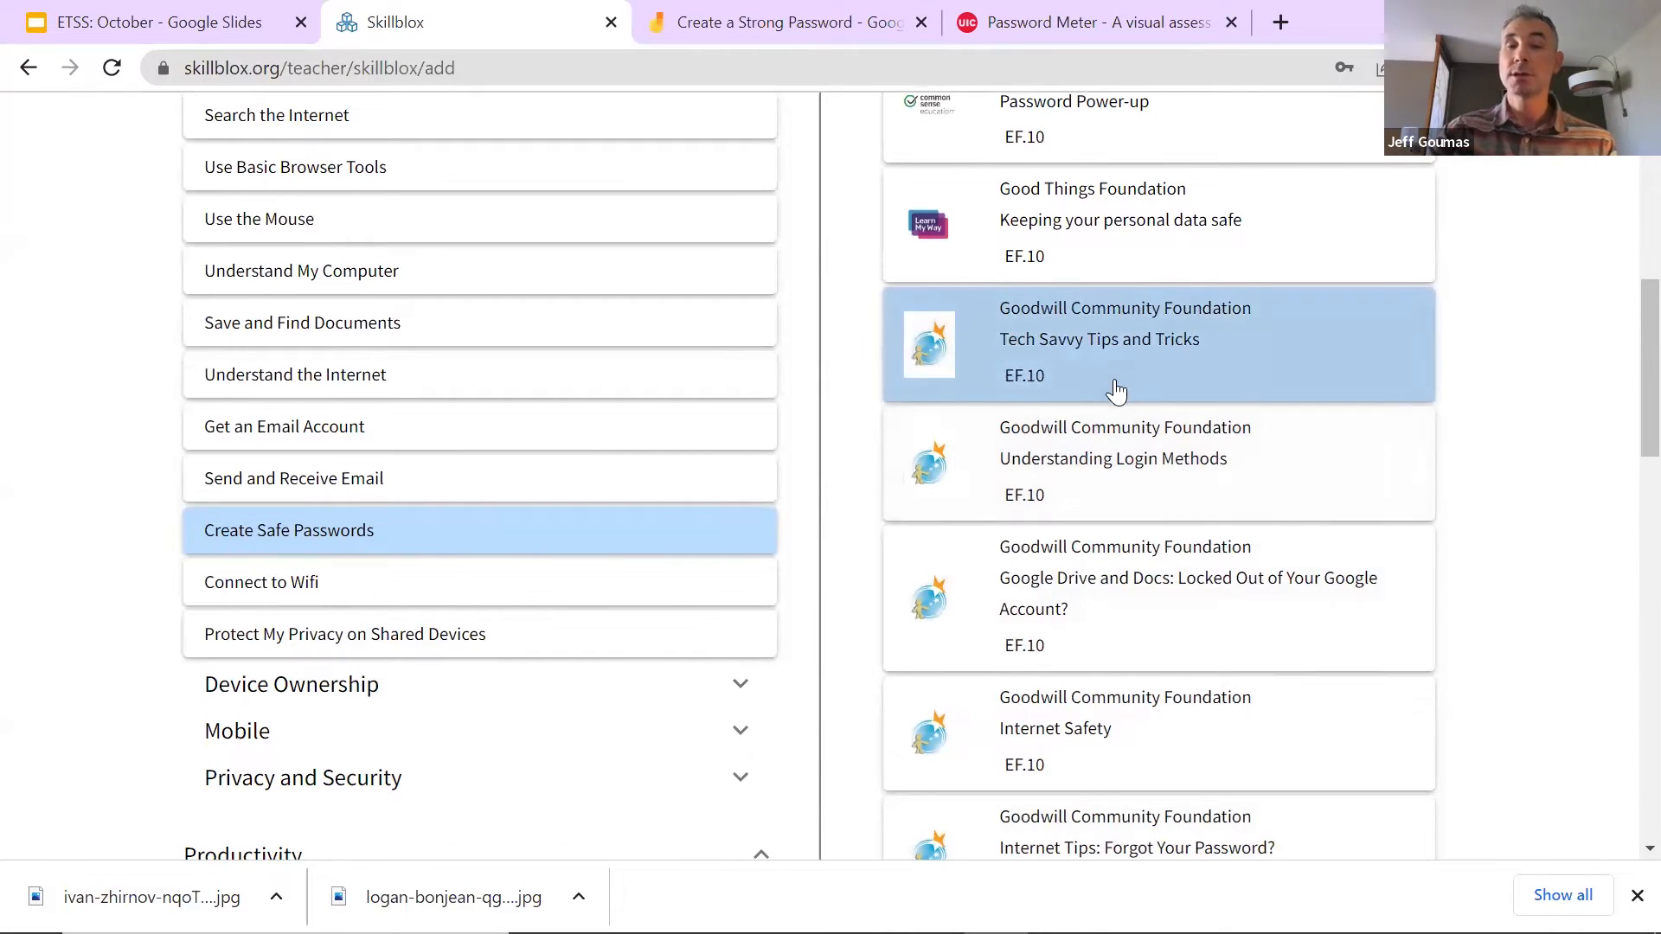
pyautogui.scroll(-12, 1136, 396)
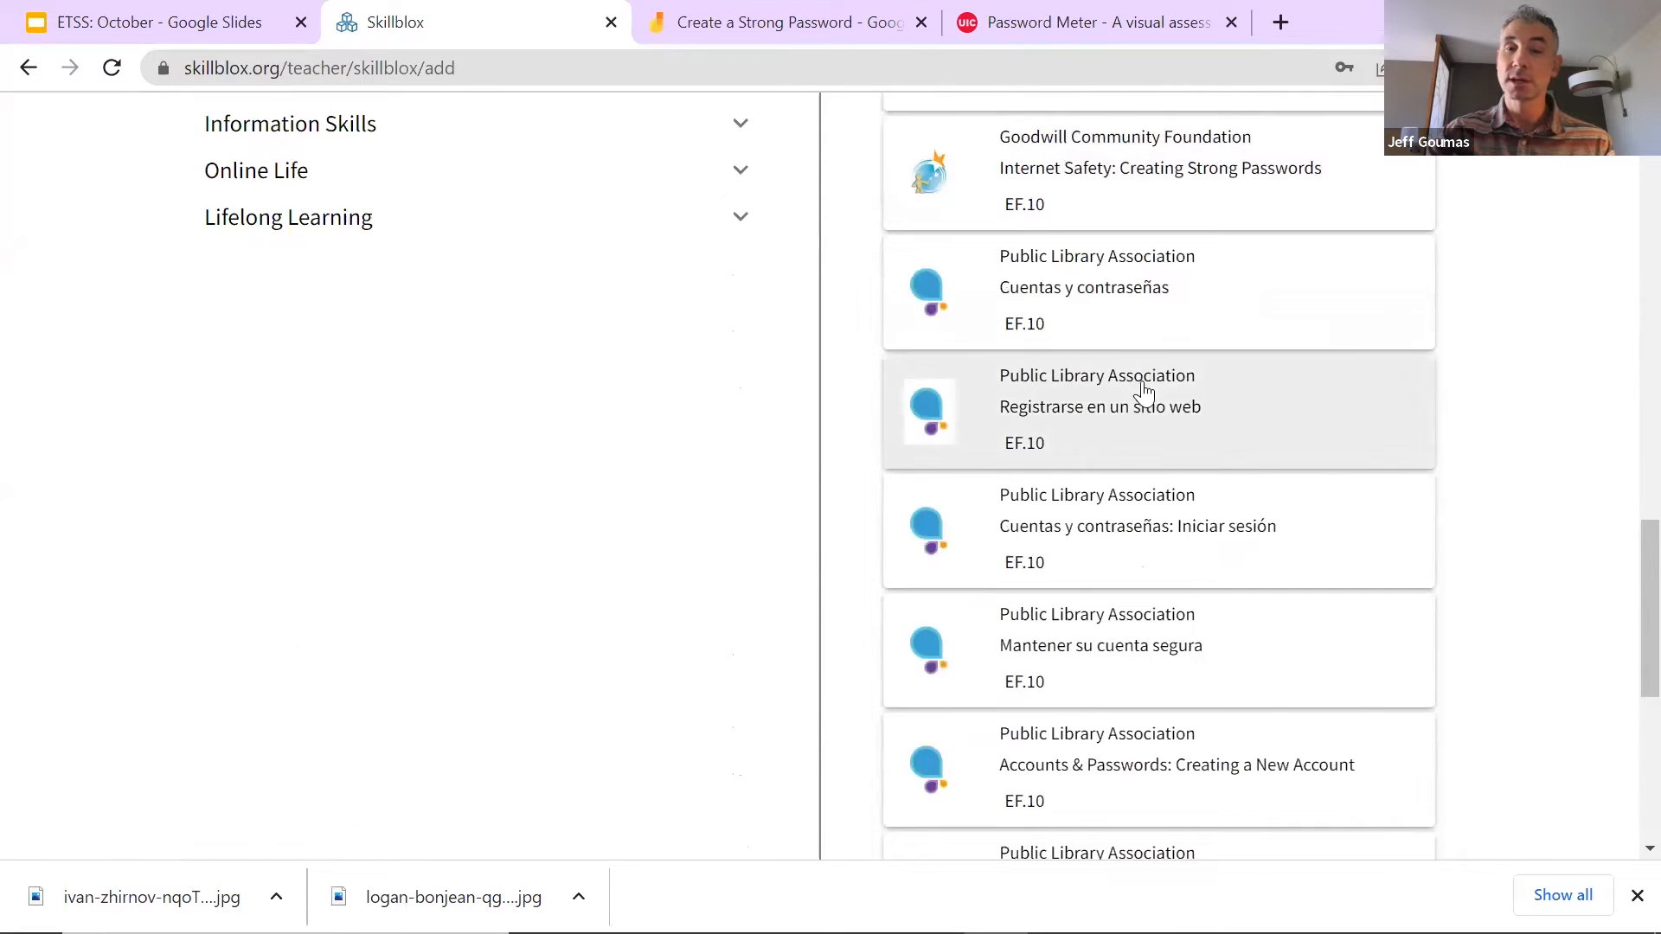
pyautogui.scroll(3, 1114, 363)
pyautogui.scroll(-7, 1168, 686)
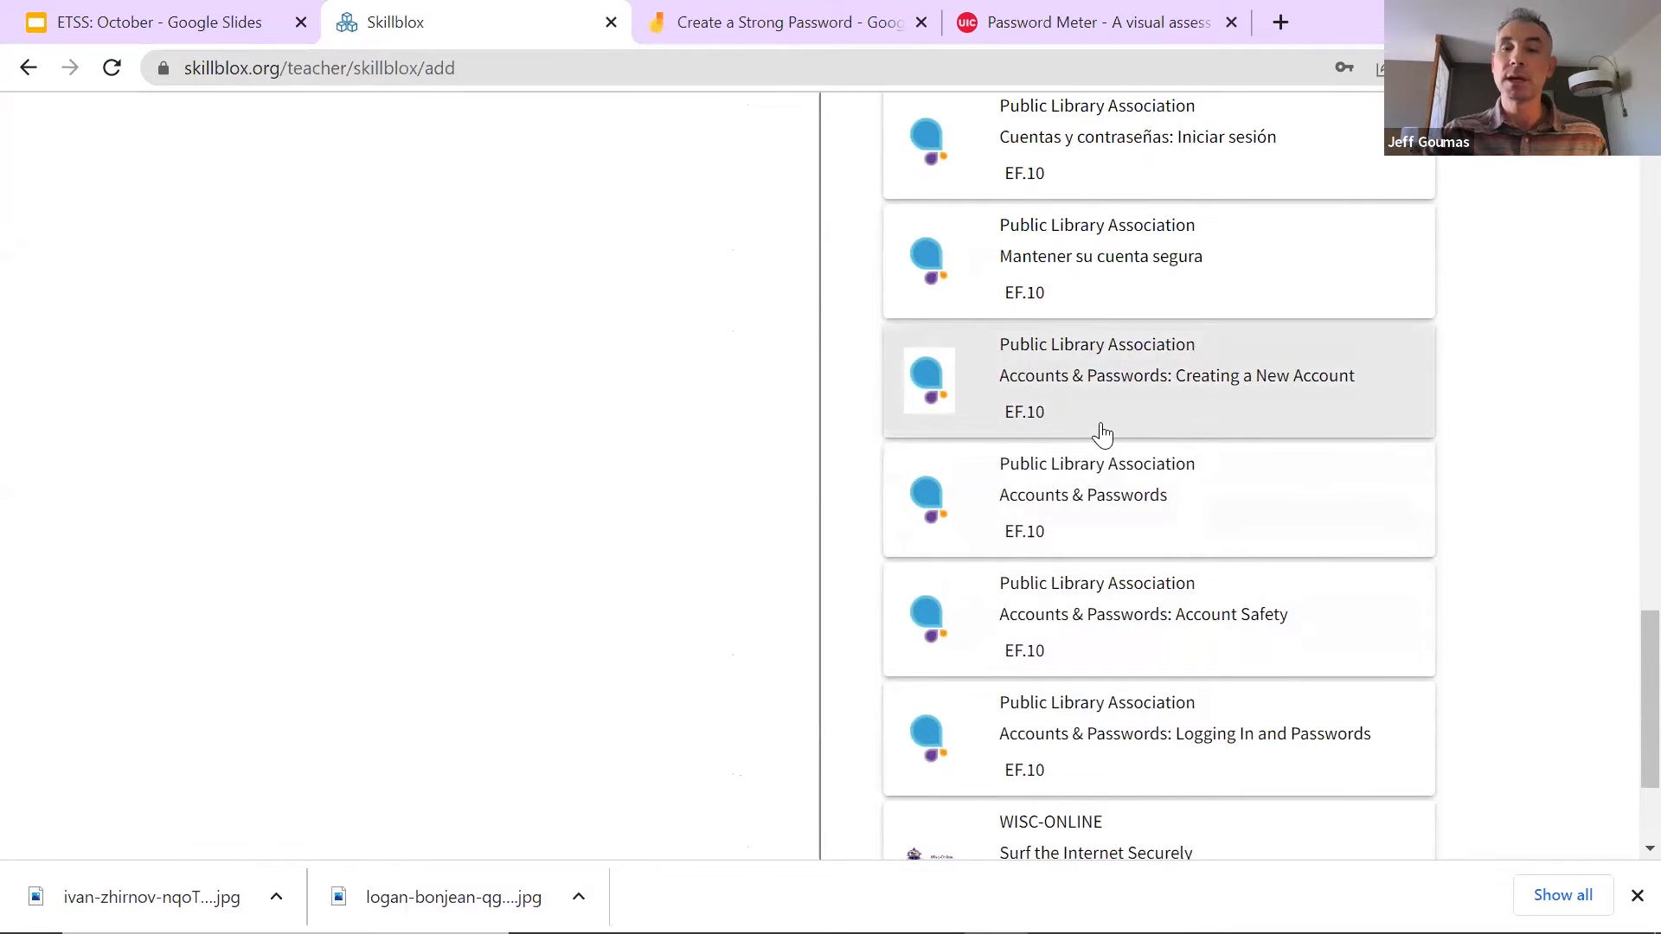
pyautogui.scroll(3, 1104, 437)
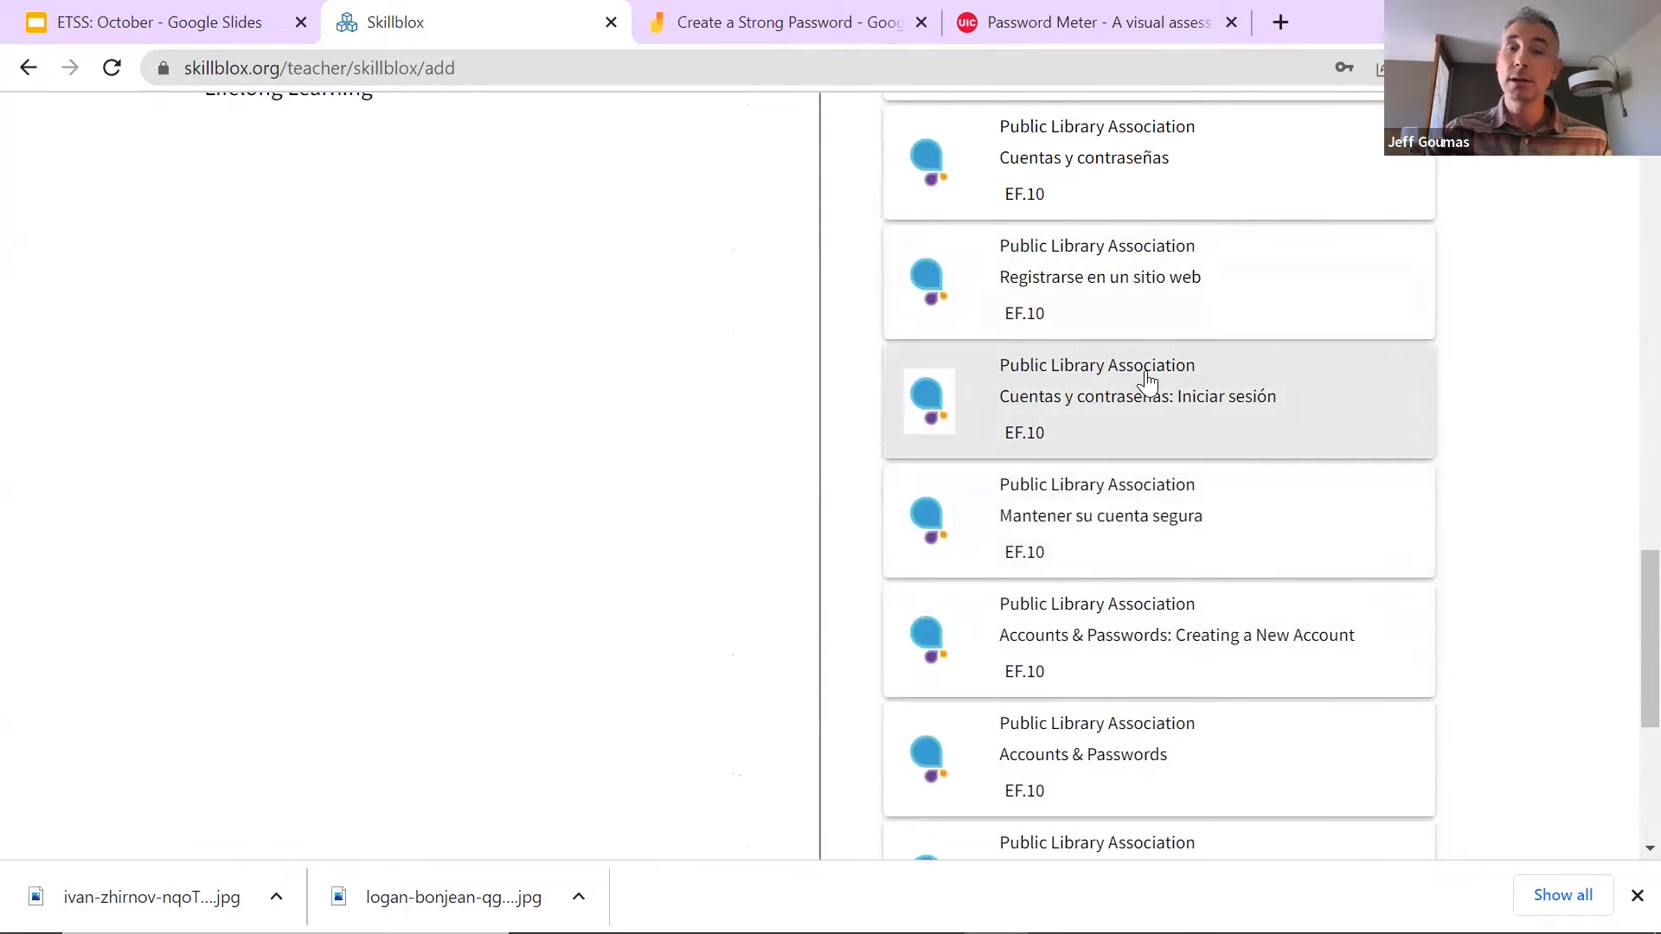
pyautogui.scroll(2, 1146, 380)
pyautogui.scroll(-1, 1121, 343)
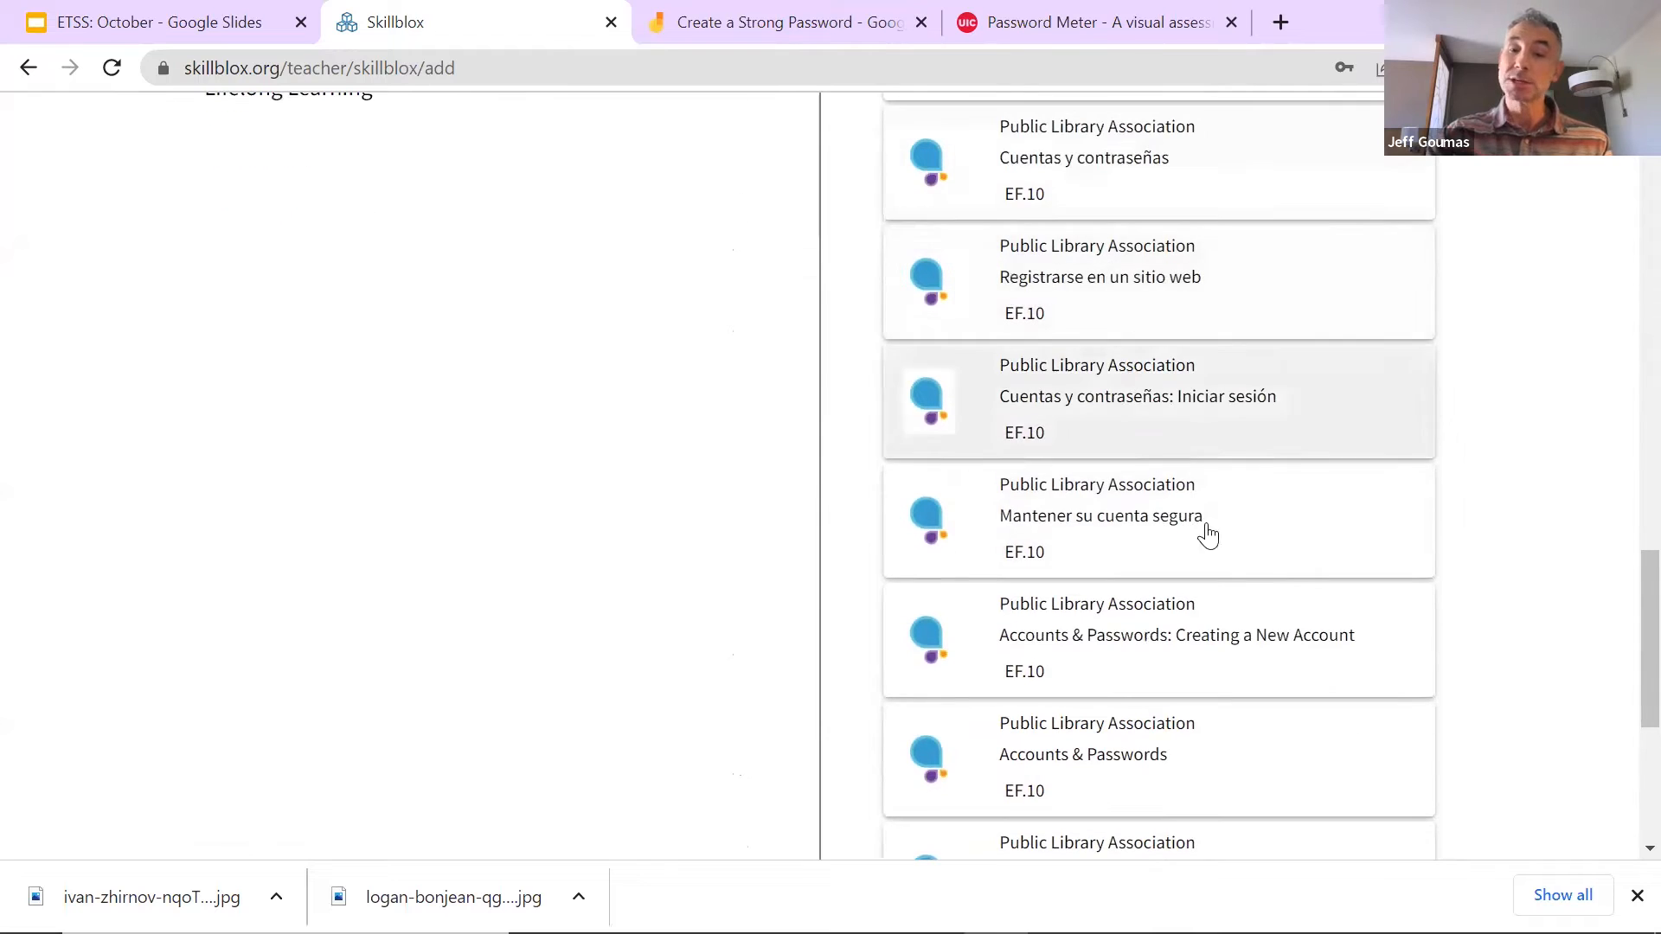
pyautogui.scroll(-1, 1194, 533)
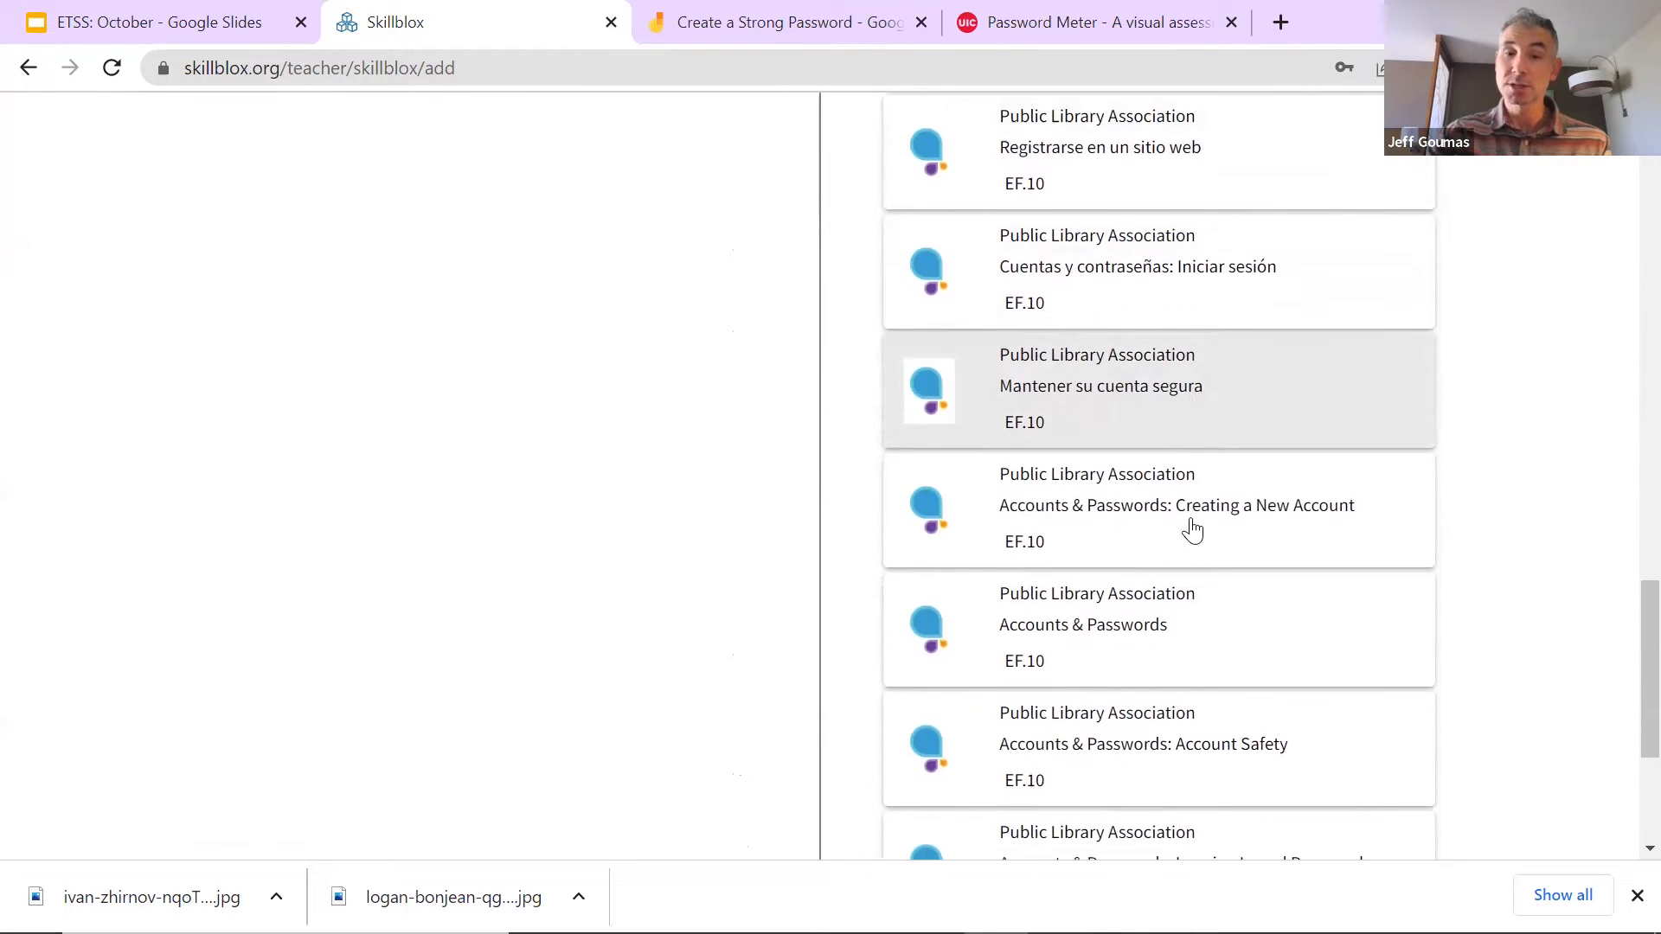
pyautogui.click(1110, 633)
# Step: Save the new Skillblox with its two activities
pyautogui.scroll(-2, 1126, 670)
pyautogui.scroll(6, 1128, 687)
pyautogui.scroll(10, 1118, 654)
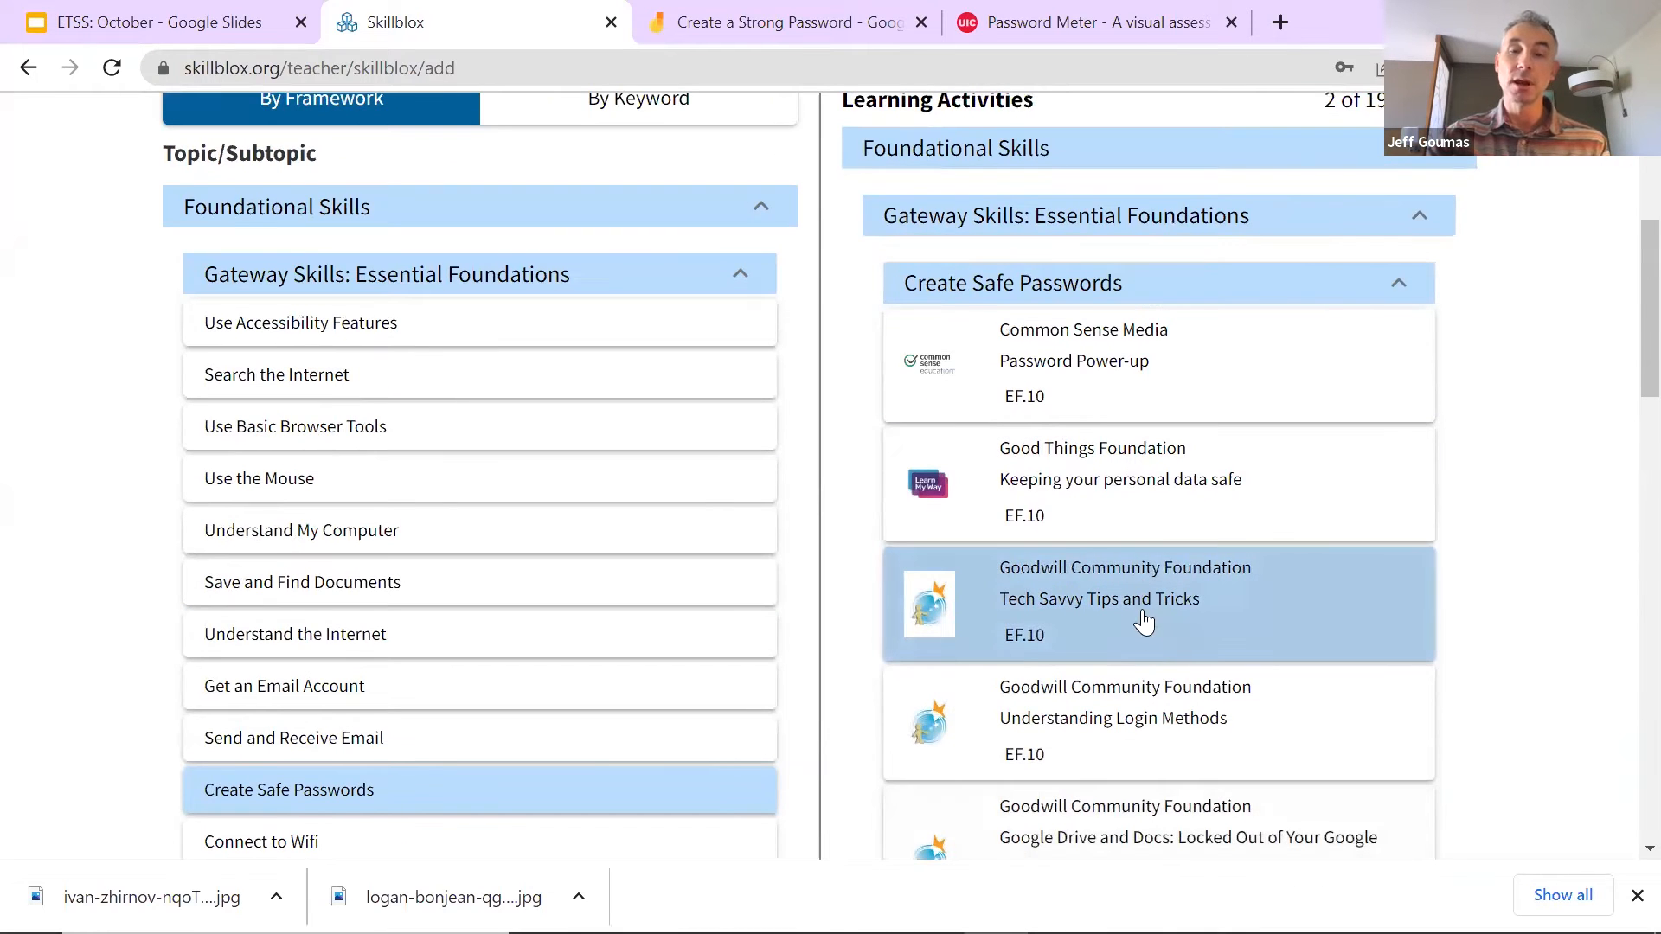
pyautogui.scroll(5, 1112, 613)
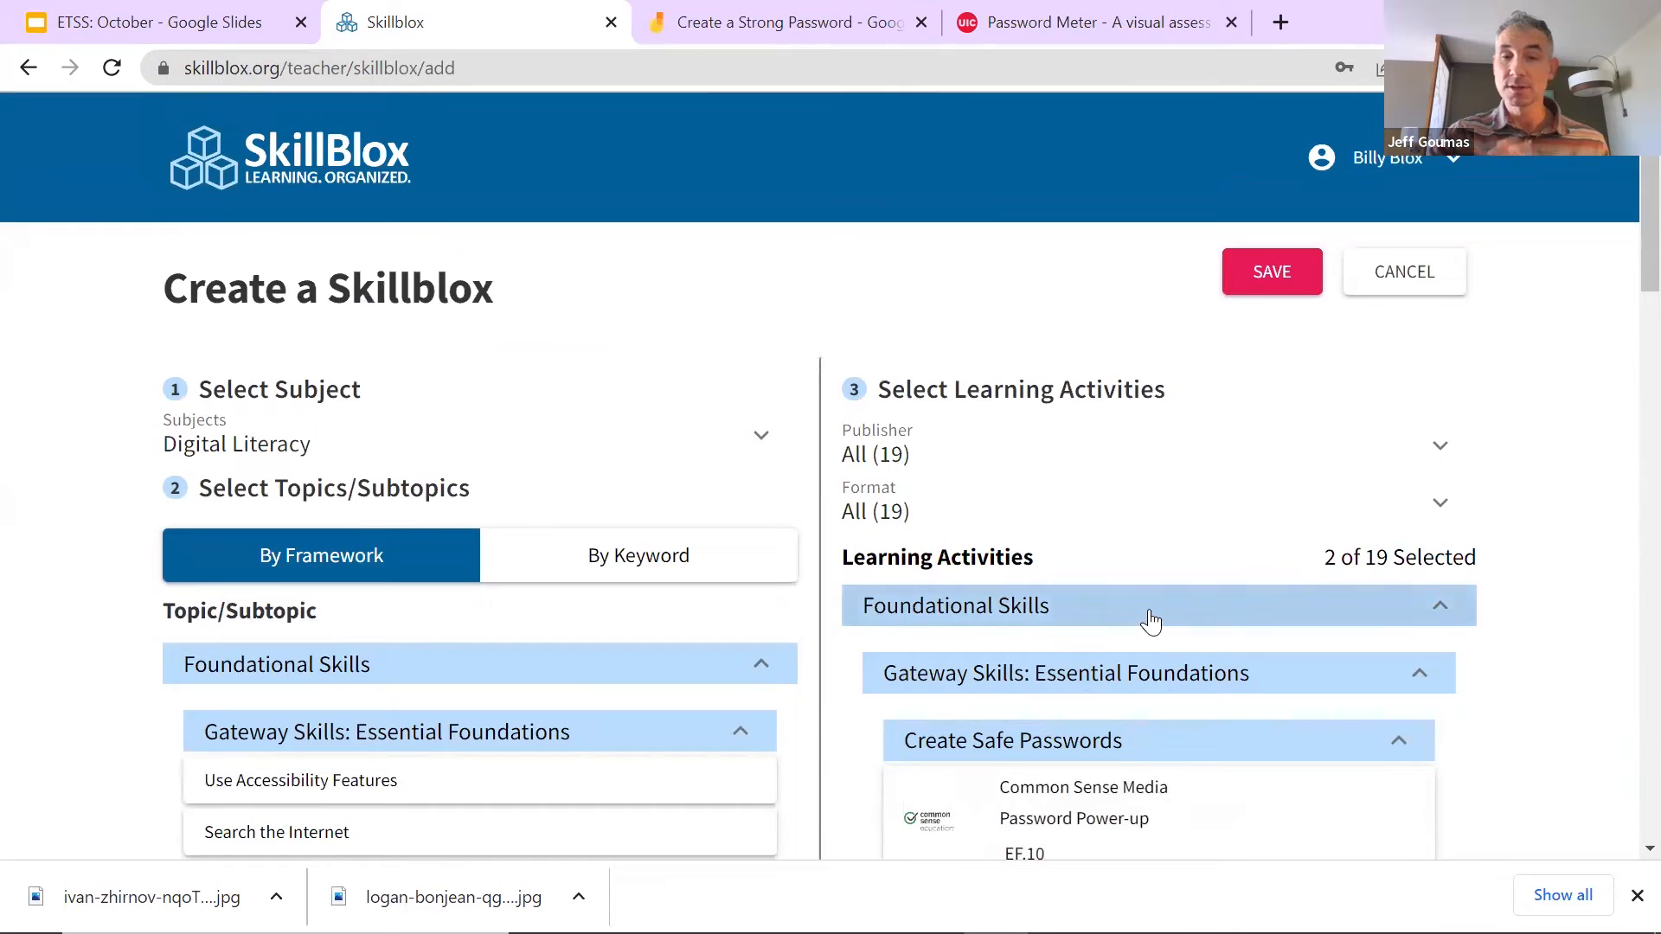
pyautogui.scroll(-5, 1149, 631)
pyautogui.scroll(3, 1189, 562)
pyautogui.scroll(2, 1196, 473)
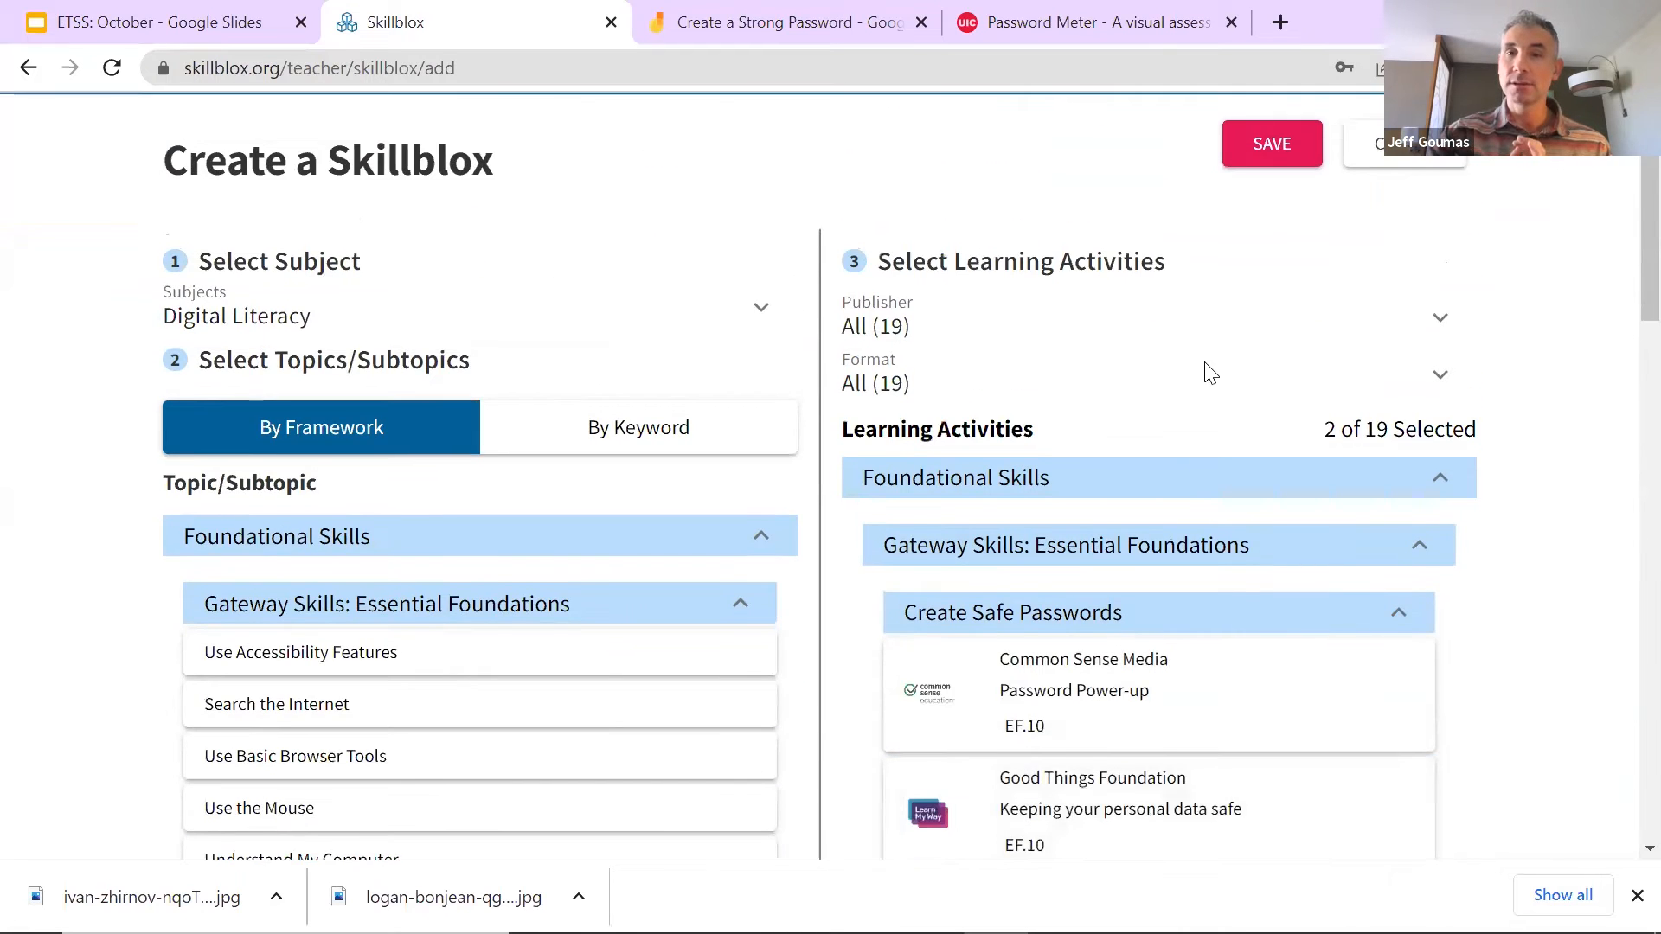
pyautogui.click(1255, 279)
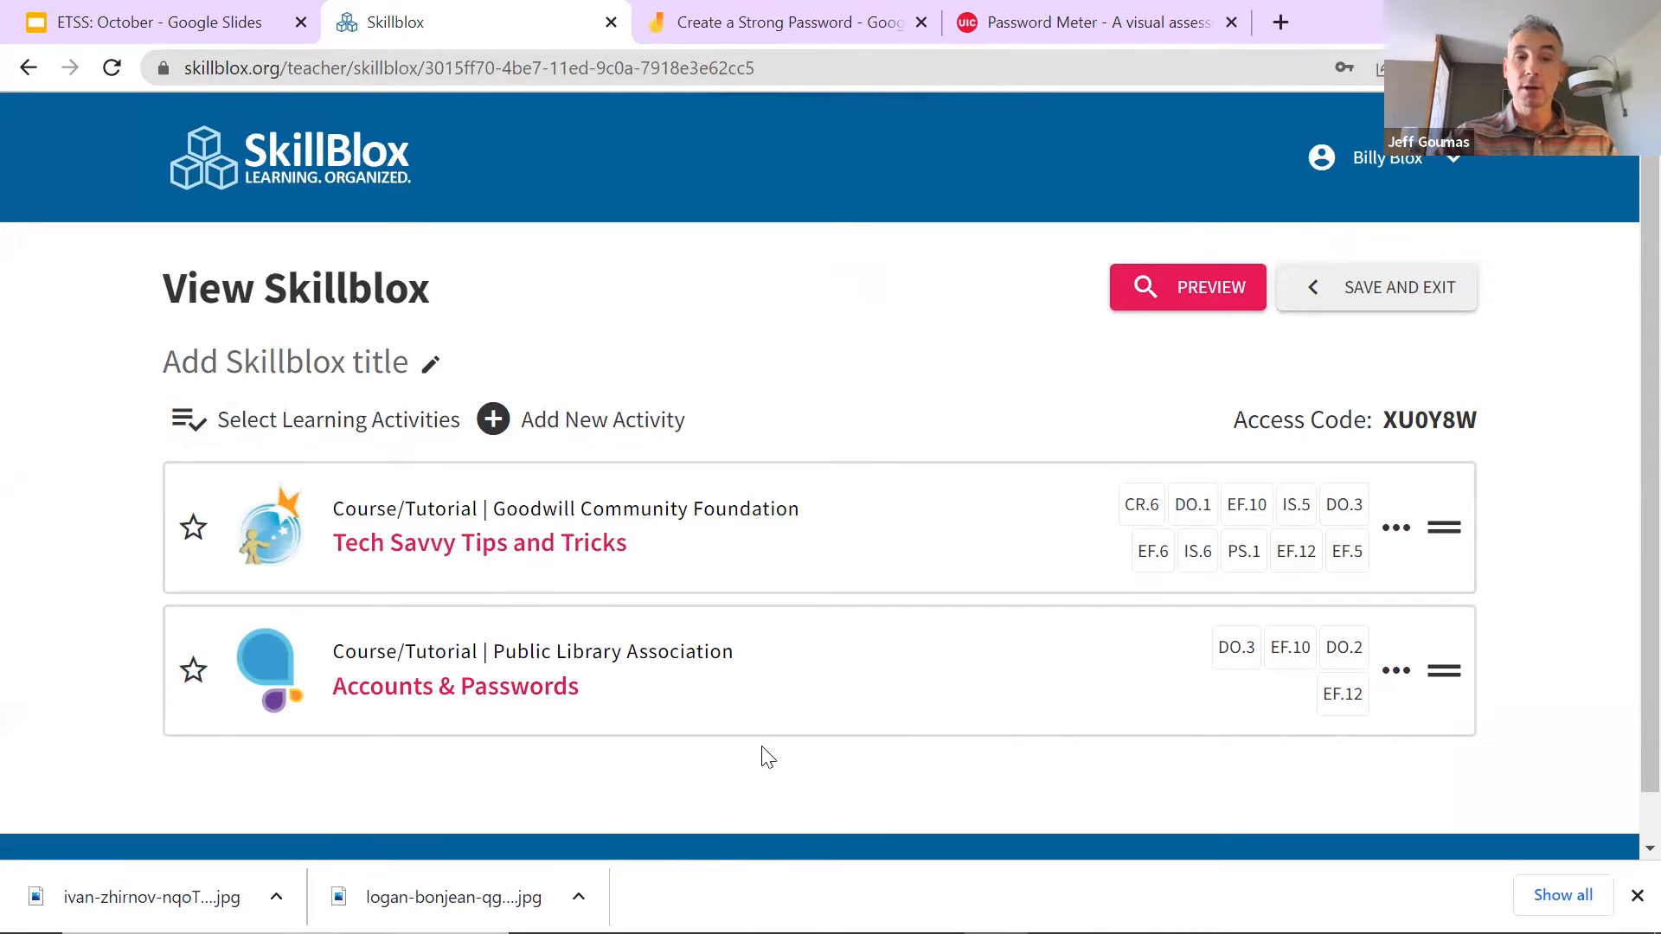
# Step: Title the Skillblox 'Create Safe Passwords' plus a lock-and-key emoji
pyautogui.click(337, 364)
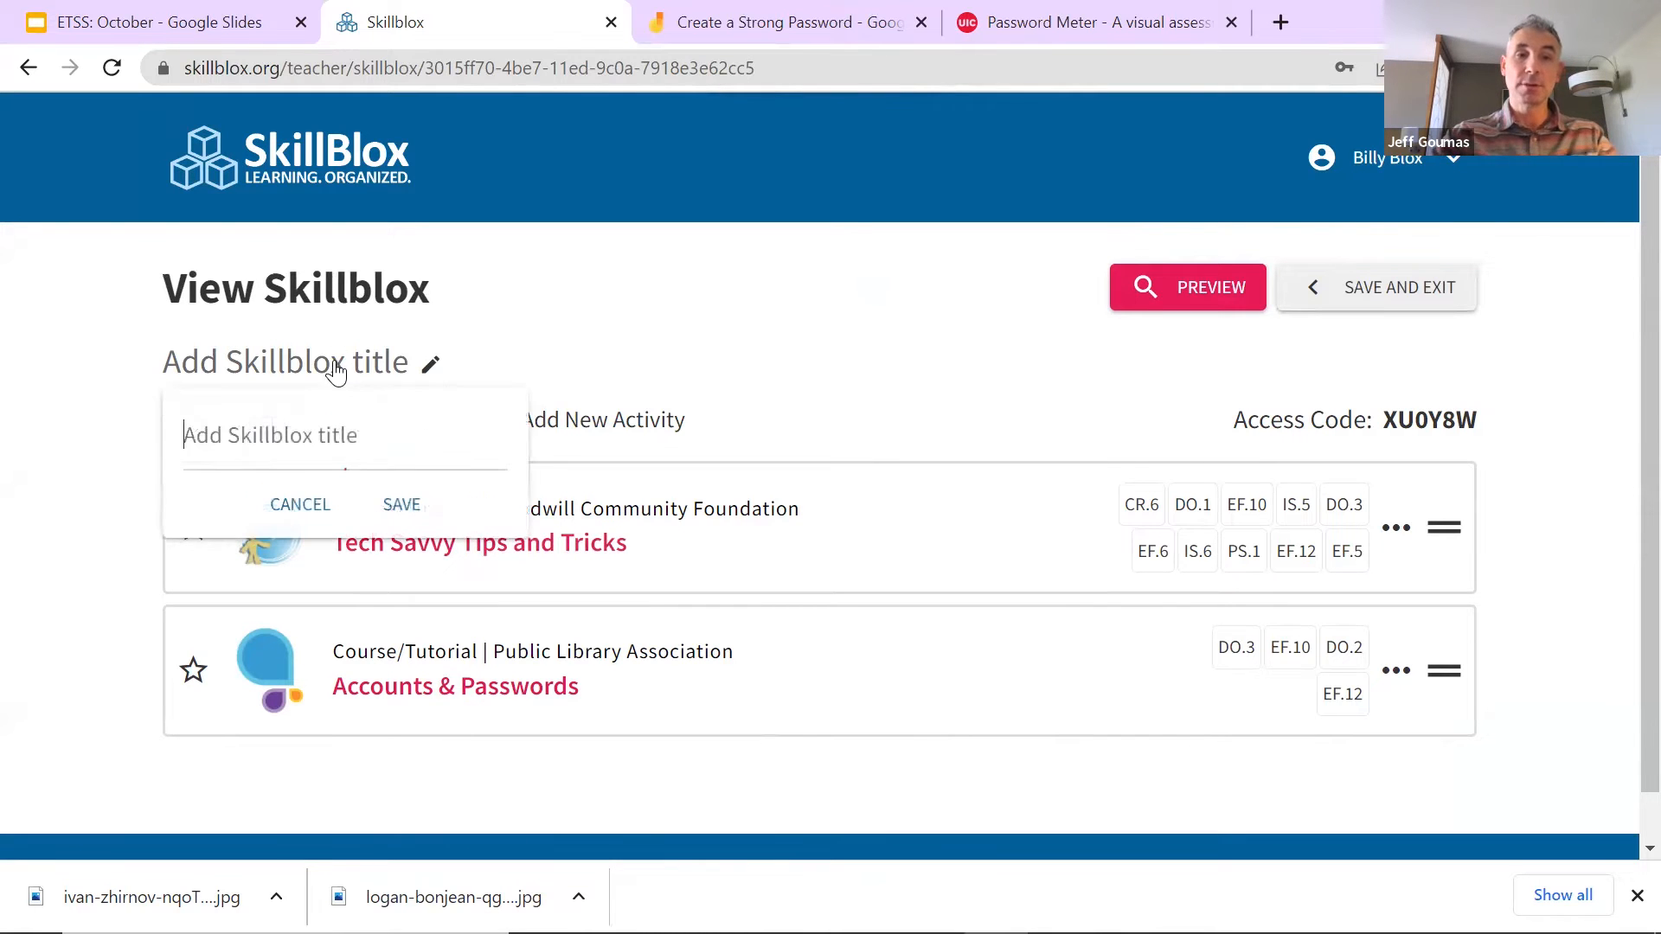
pyautogui.write('Create Safe Passwords')
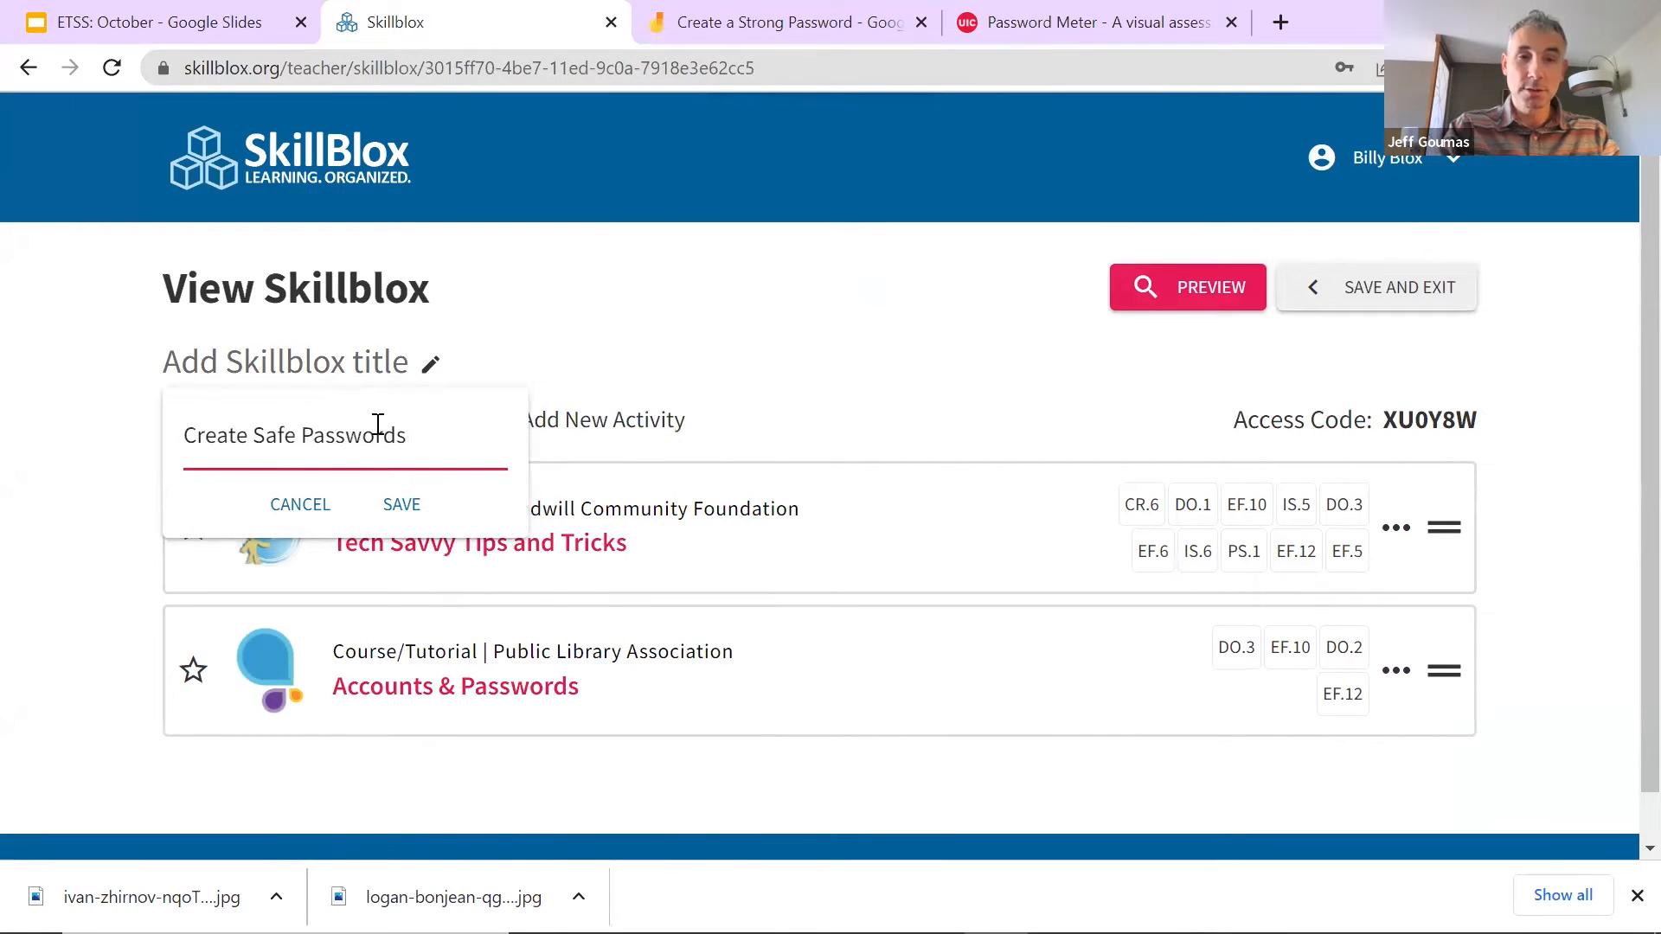
pyautogui.press('super+period')
pyautogui.write('lock')
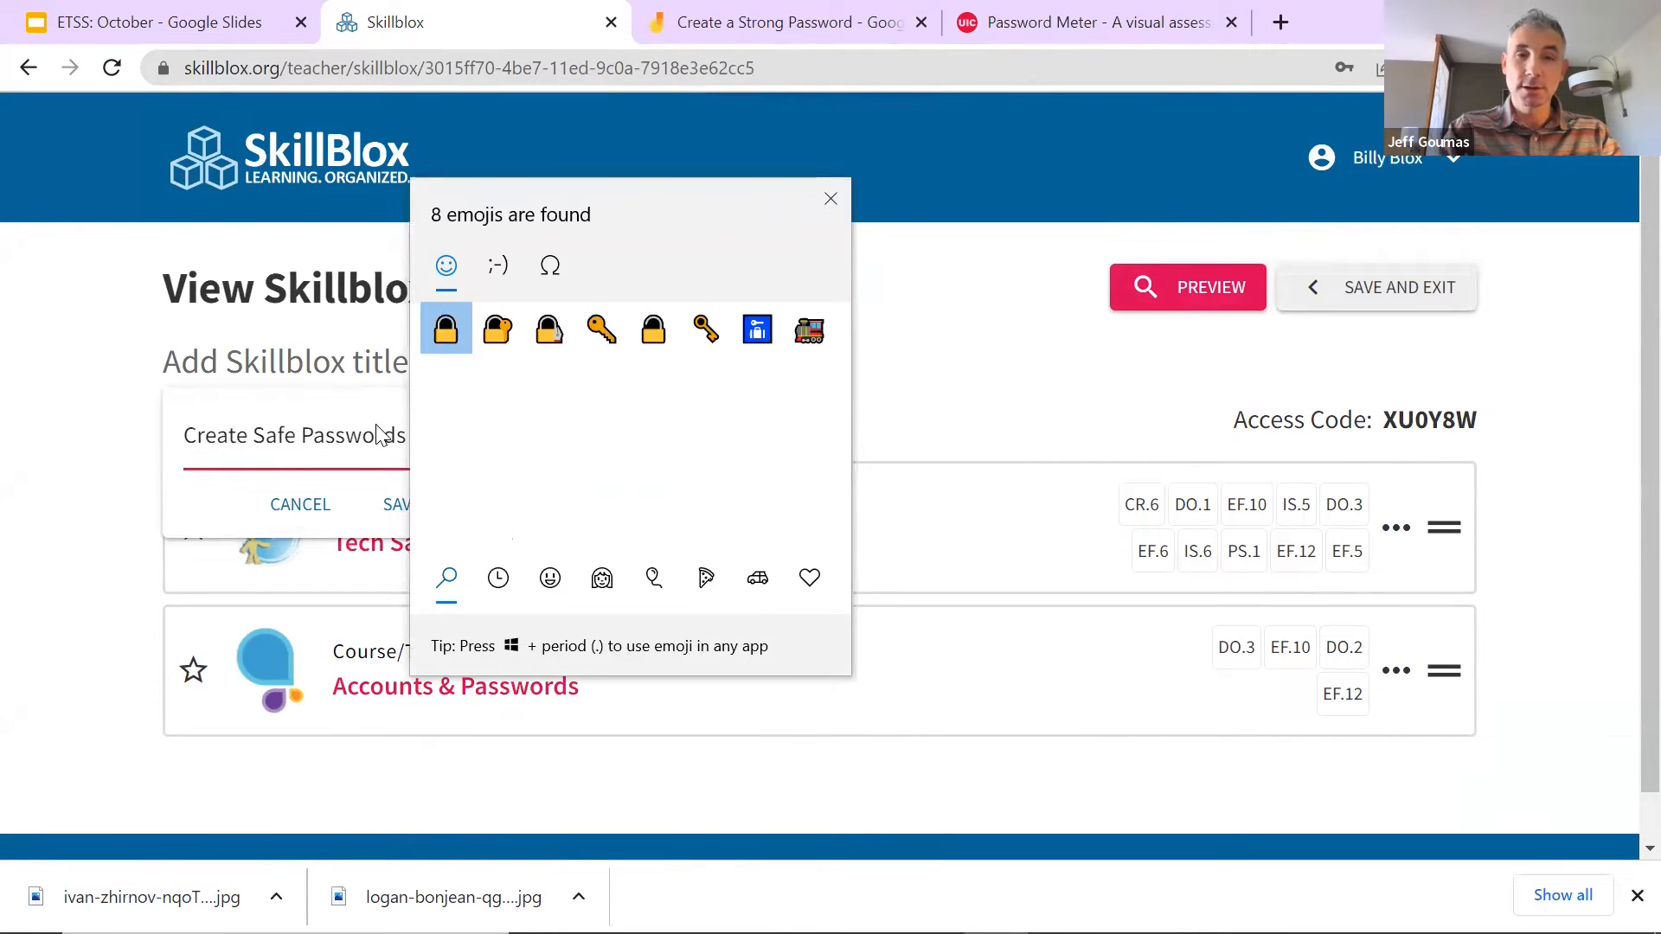
pyautogui.click(498, 329)
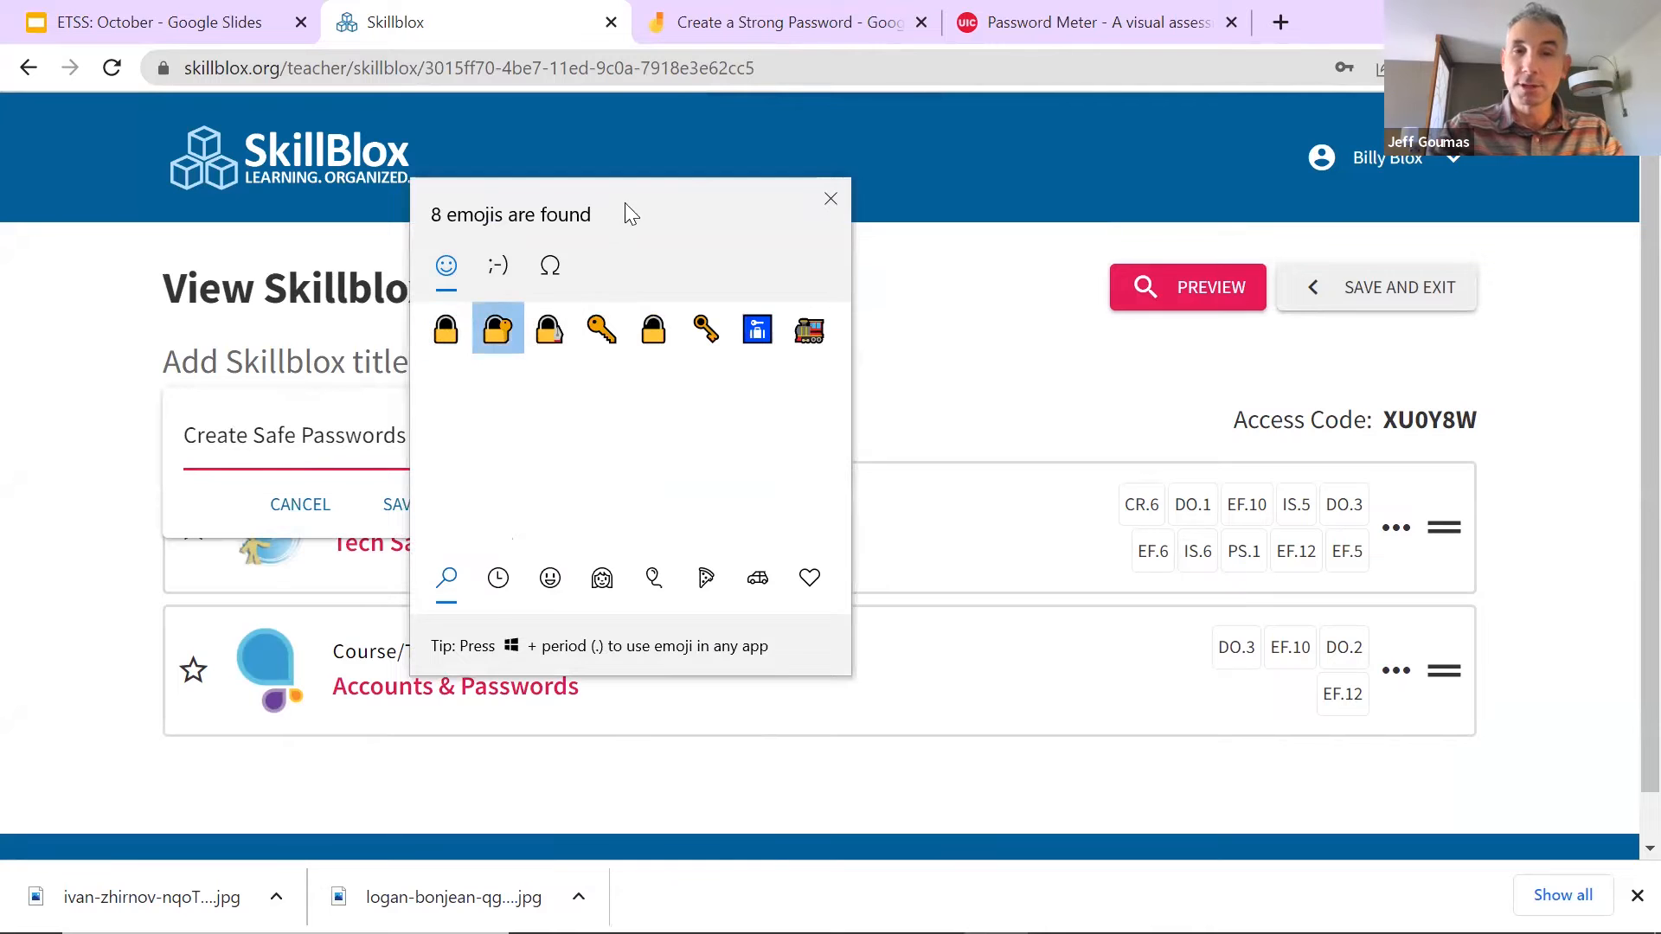
pyautogui.click(831, 198)
pyautogui.click(404, 505)
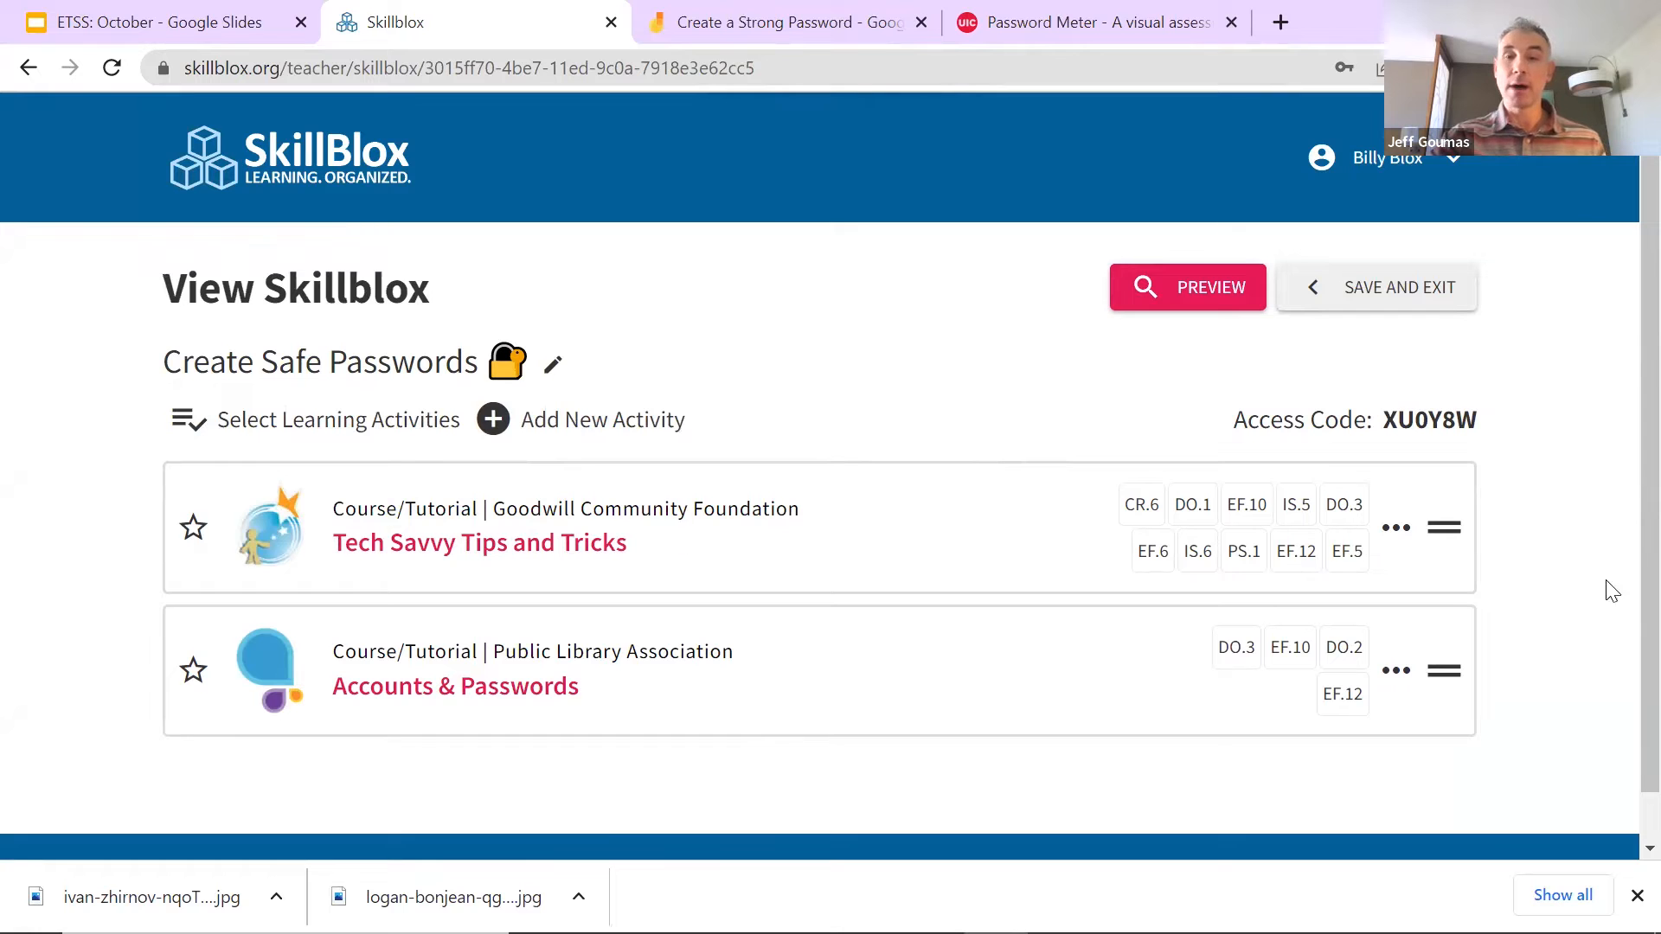
# Step: Try reordering Tech Savvy, then start adding a note to it
pyautogui.moveTo(1442, 523)
pyautogui.mouseDown()
pyautogui.moveTo(1471, 715)
pyautogui.moveTo(1466, 506)
pyautogui.mouseUp()
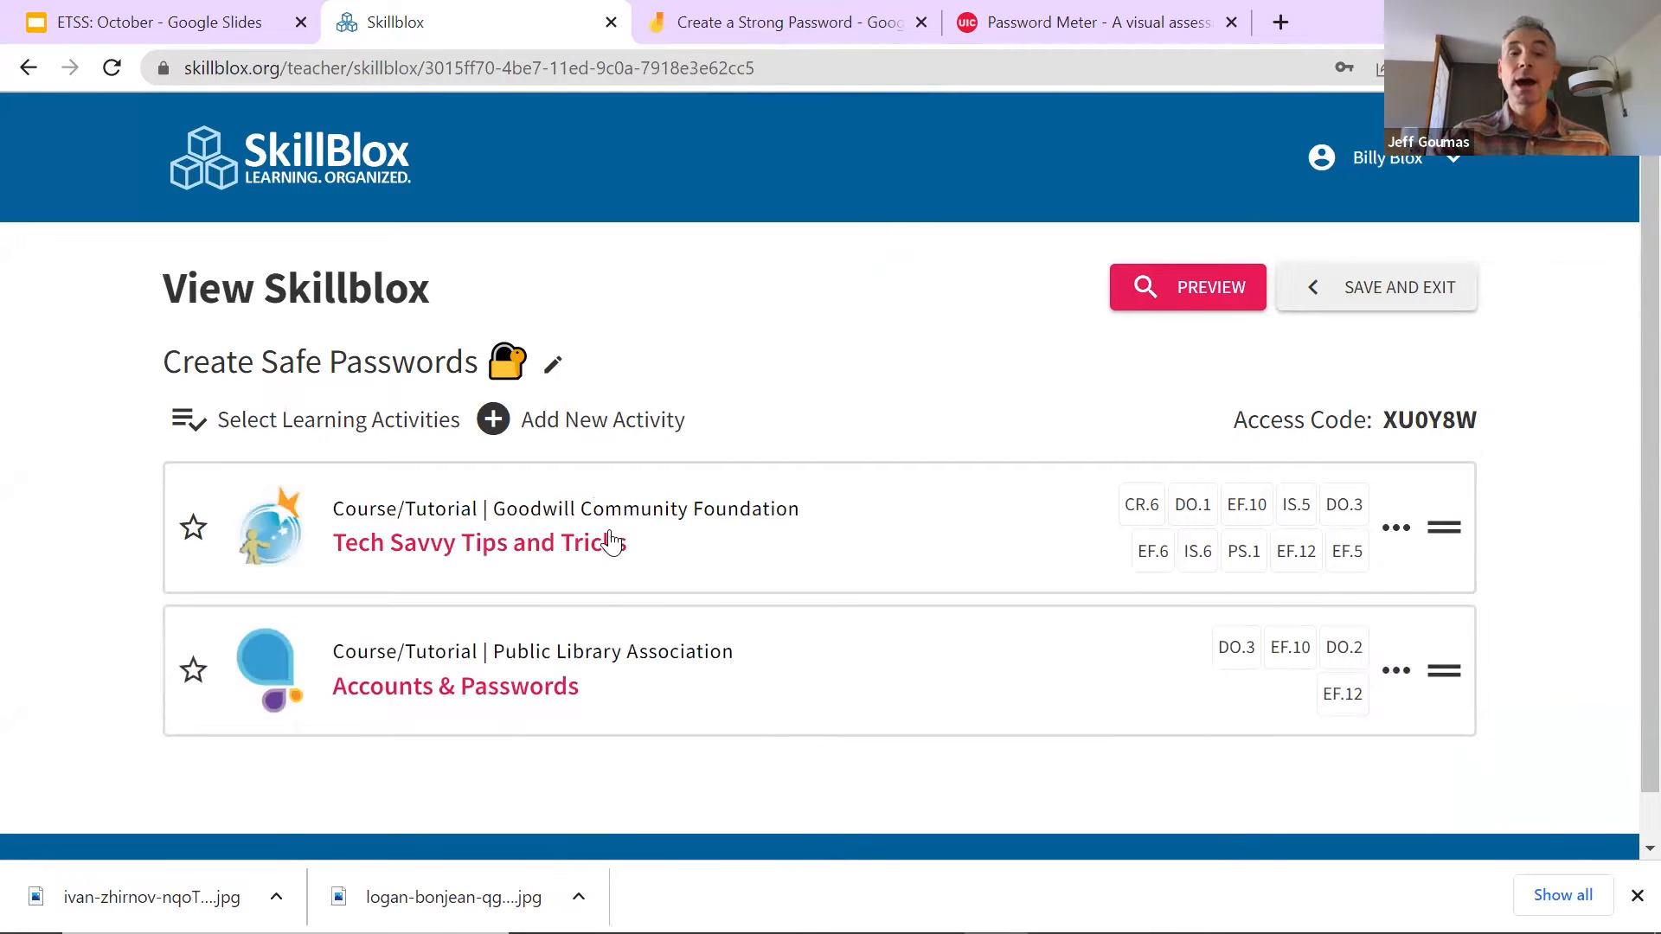
pyautogui.click(1398, 530)
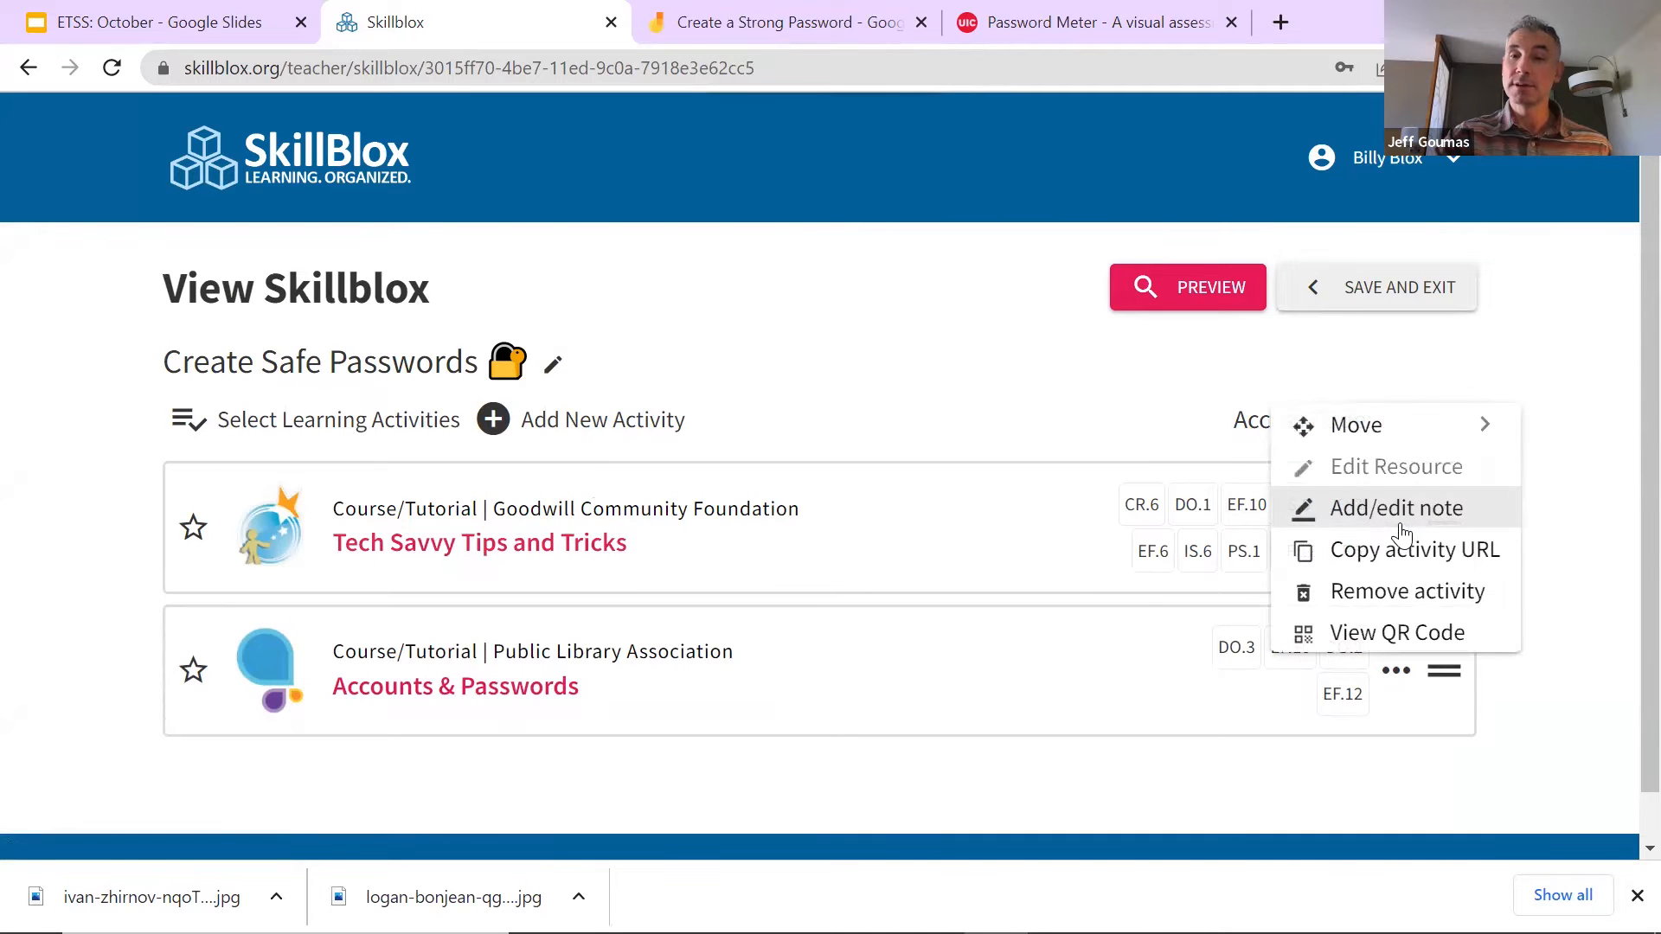
pyautogui.click(1360, 510)
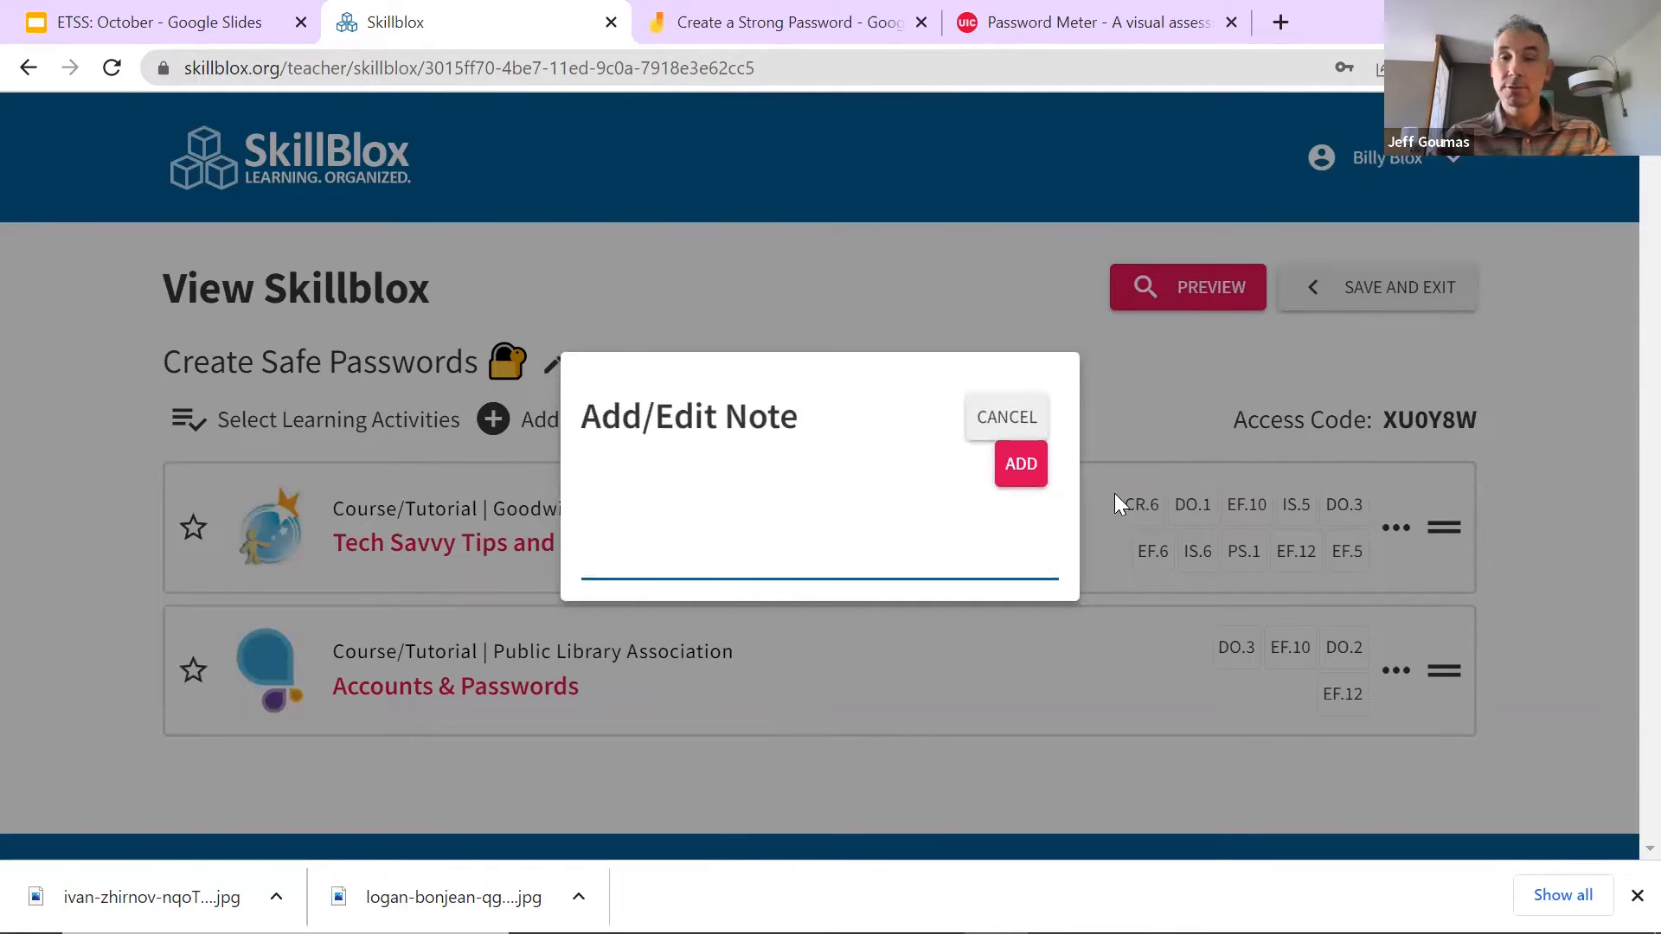
# Step: Cancel the empty note and browse the Tech Savvy Tips and Tricks tutorial on GCFLearnFree.org
pyautogui.click(1006, 417)
pyautogui.click(447, 544)
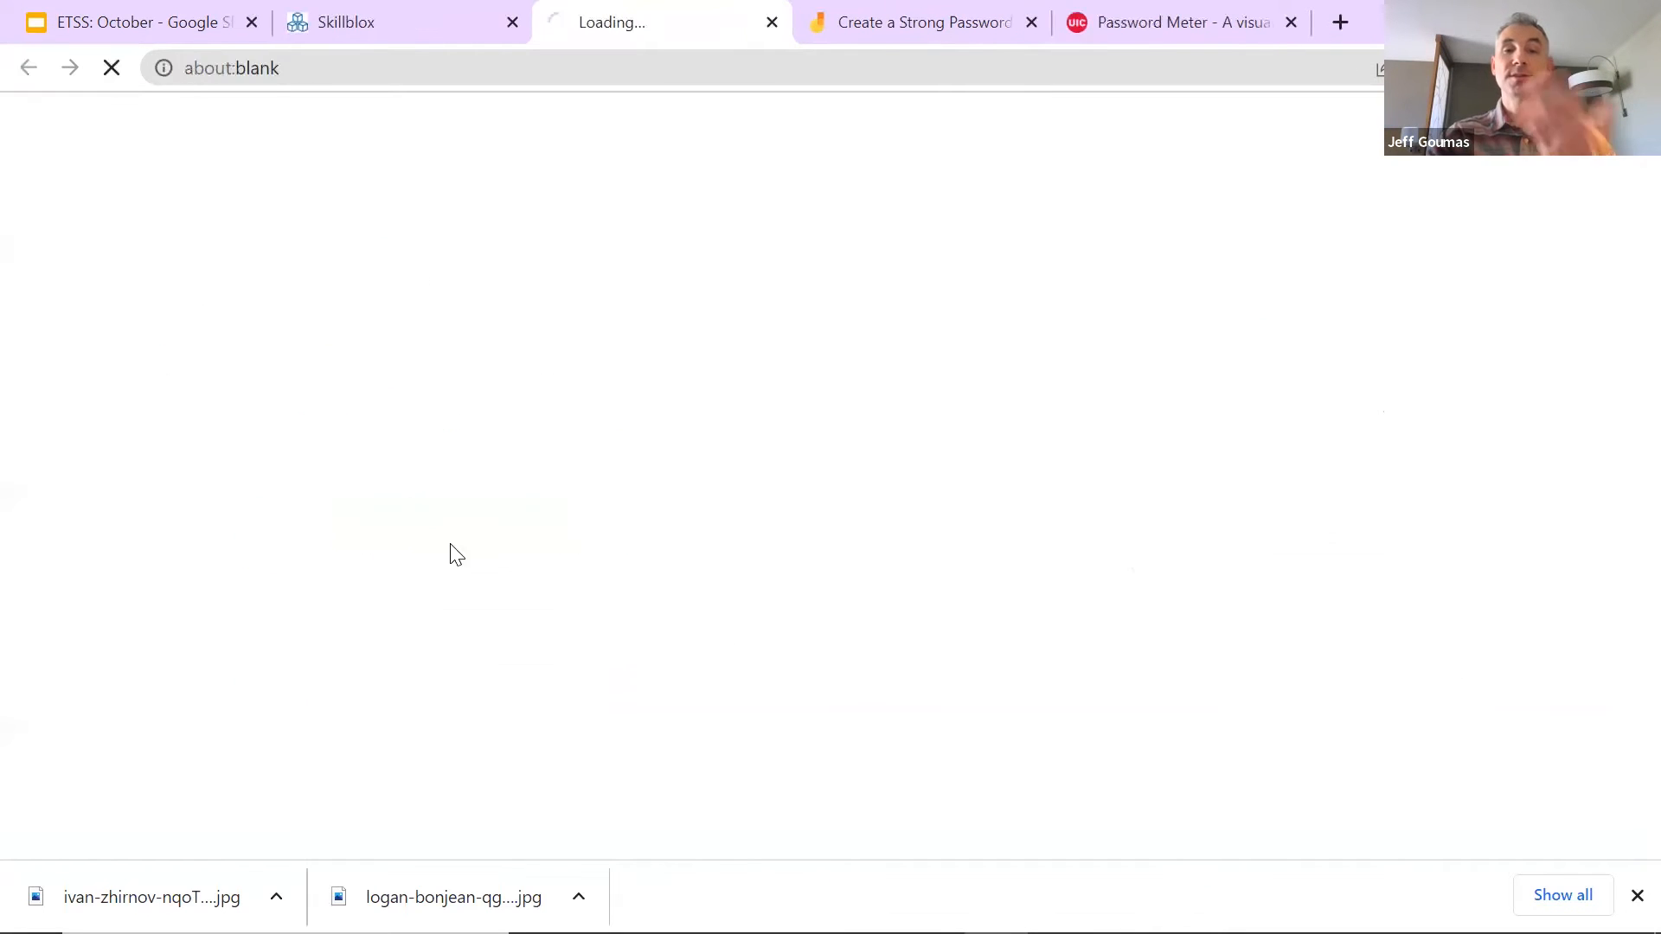
pyautogui.scroll(-4, 731, 509)
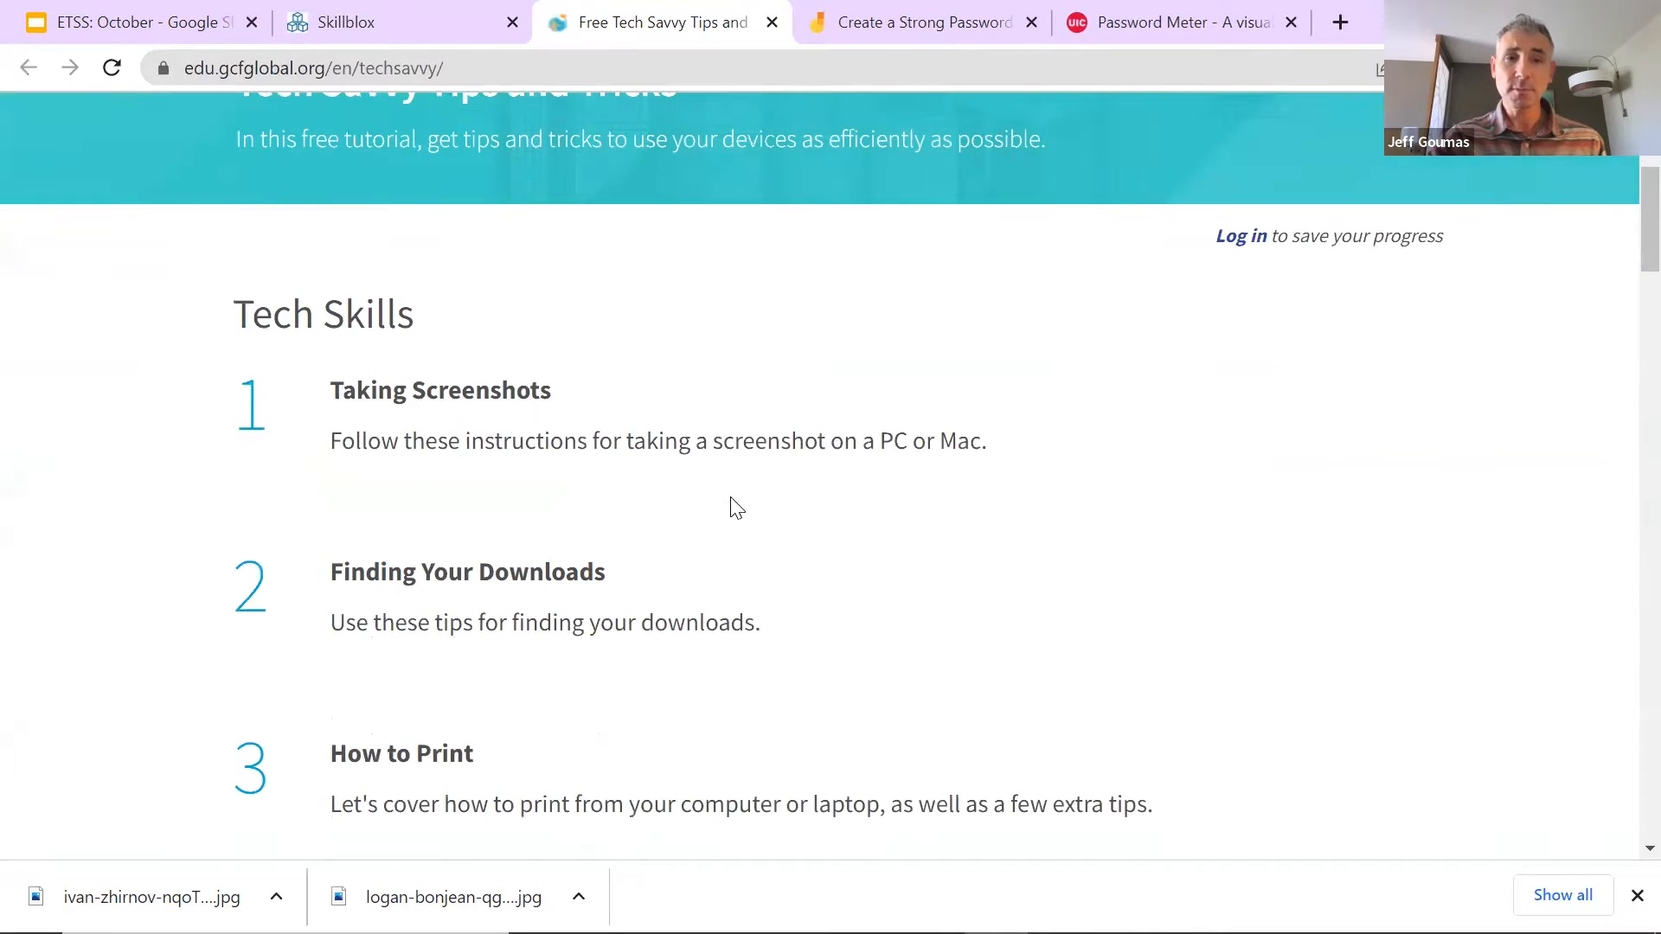
pyautogui.scroll(-14, 726, 487)
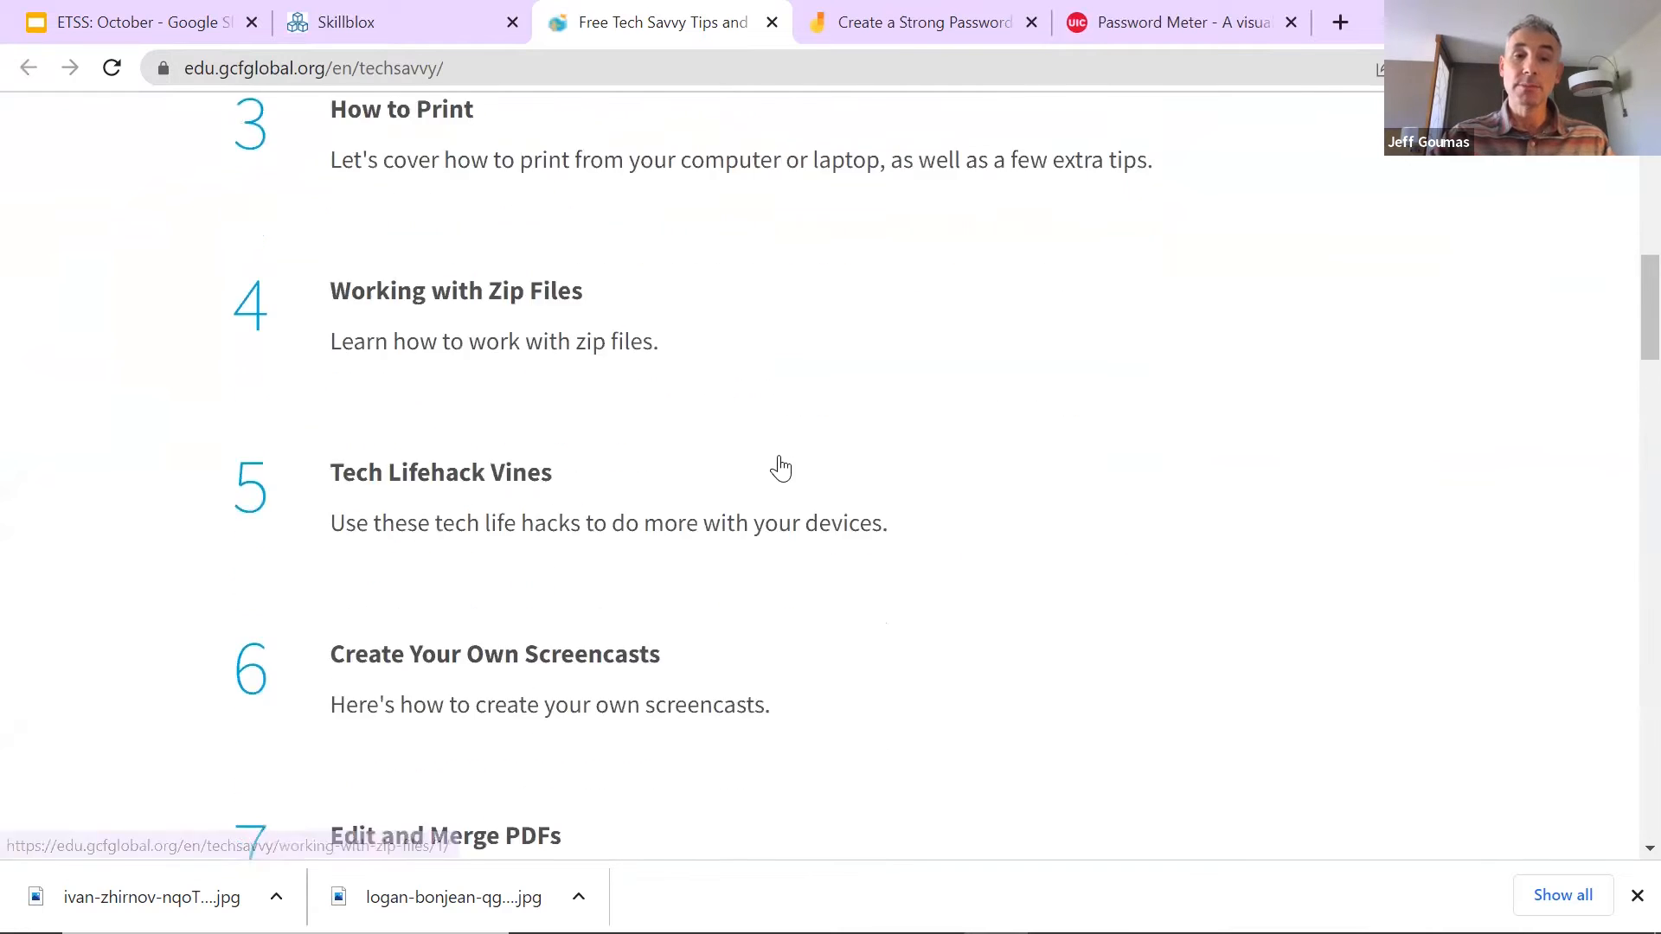
pyautogui.scroll(-1, 787, 467)
pyautogui.scroll(18, 792, 465)
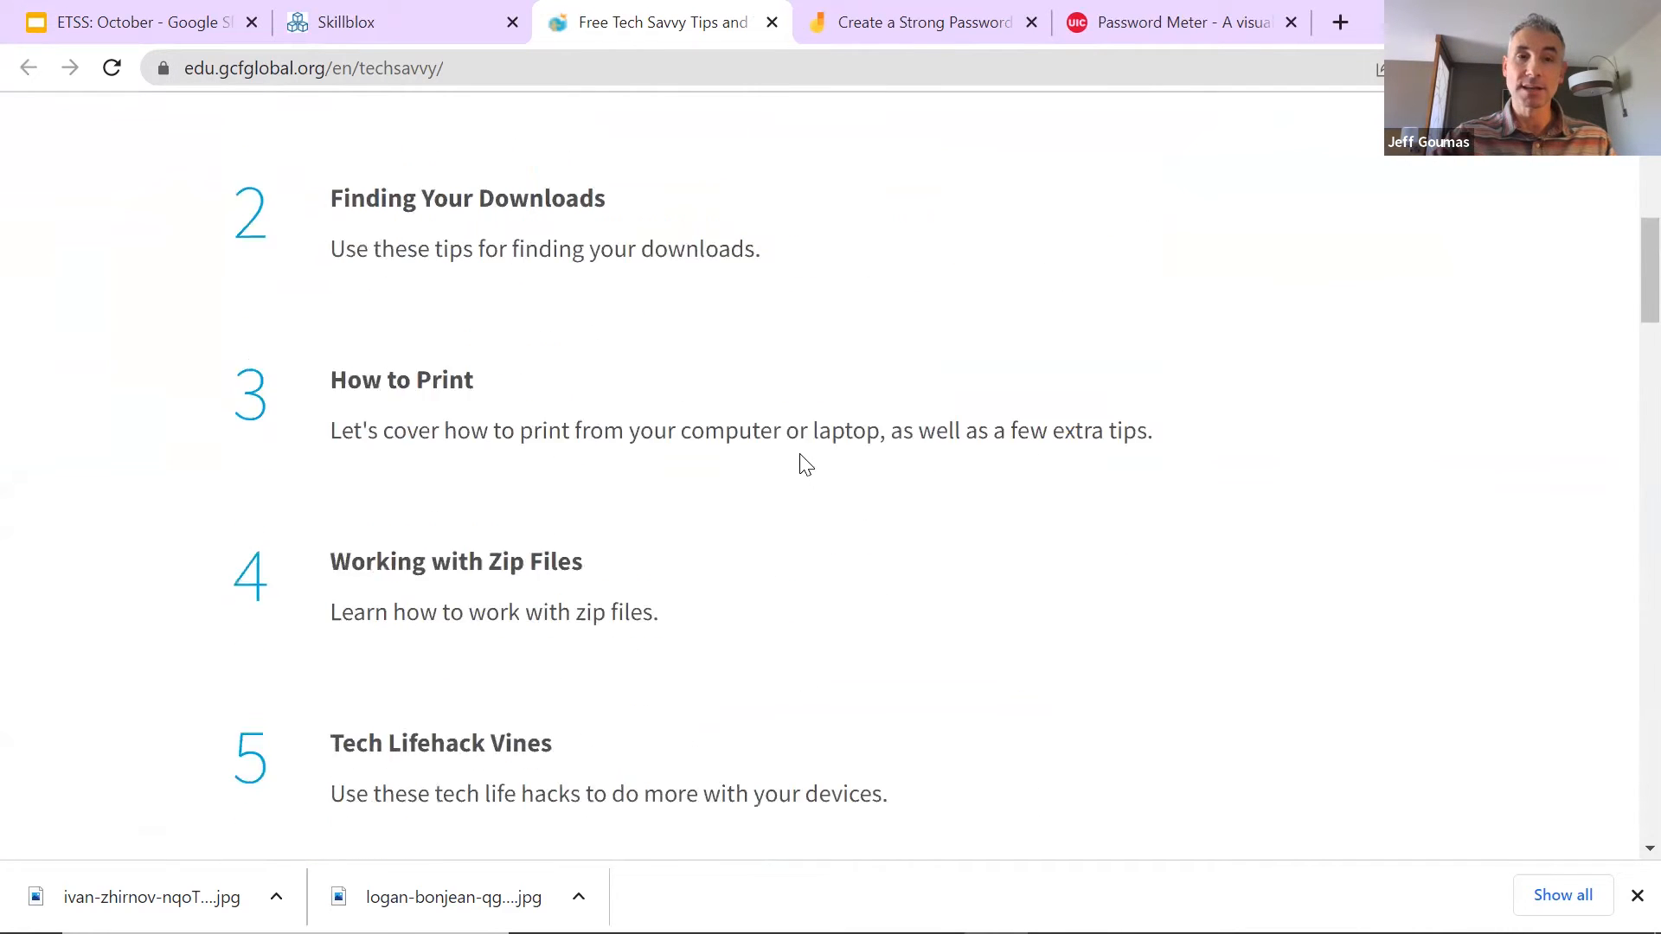
pyautogui.scroll(1, 803, 453)
pyautogui.scroll(-4, 474, 441)
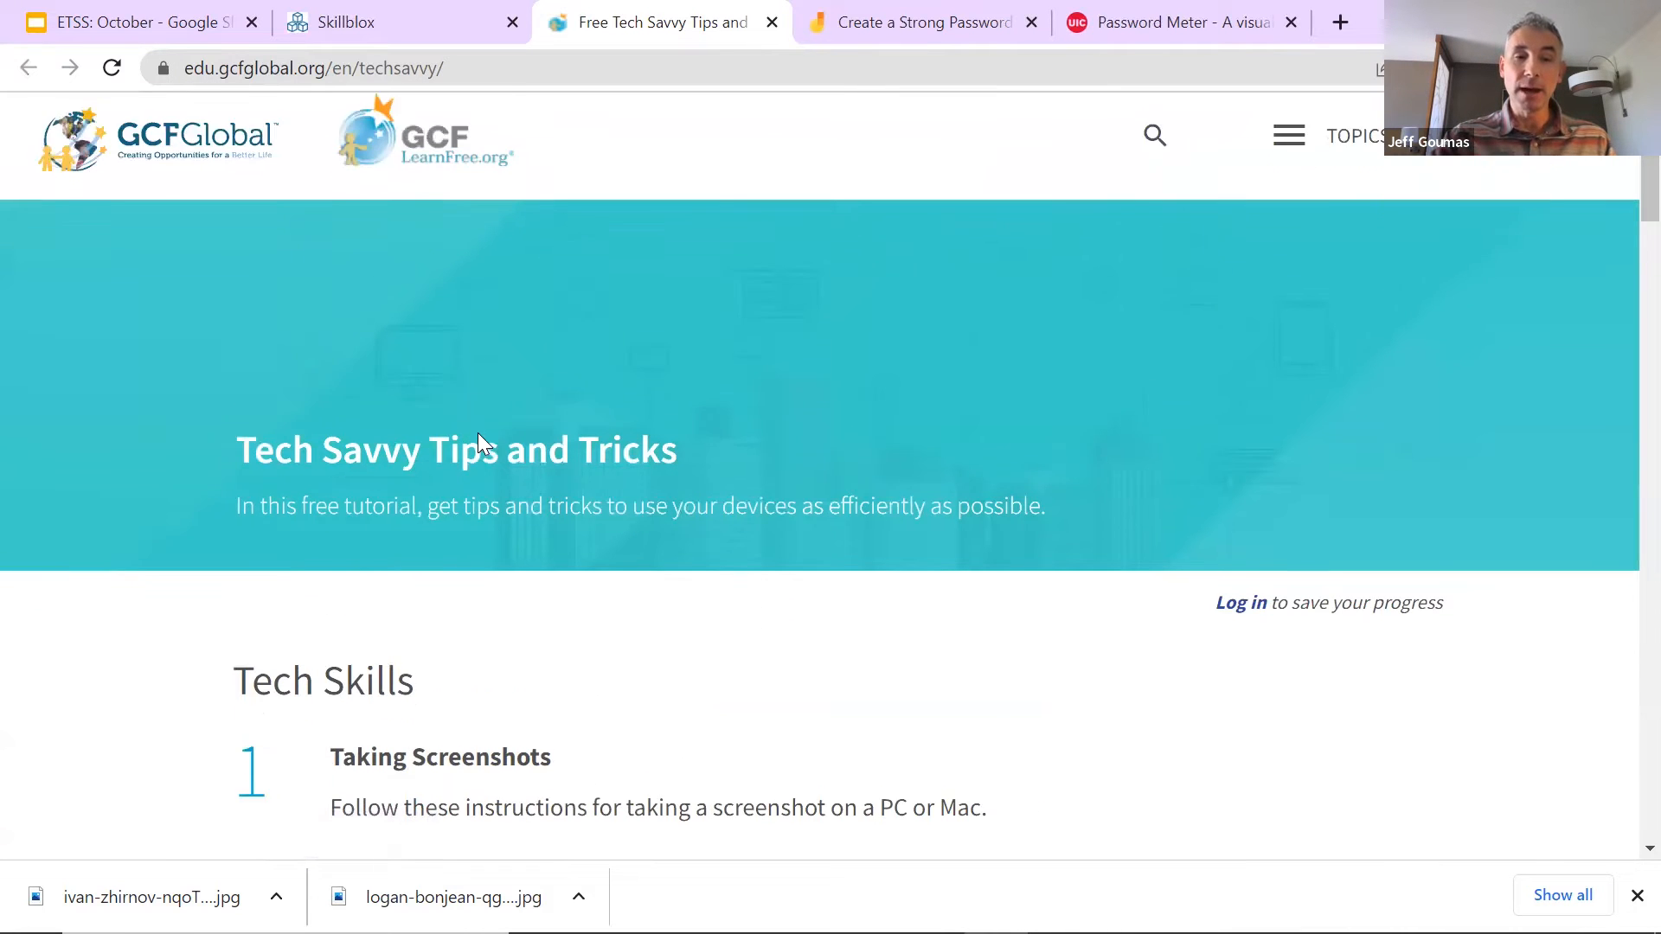
pyautogui.scroll(-1, 597, 463)
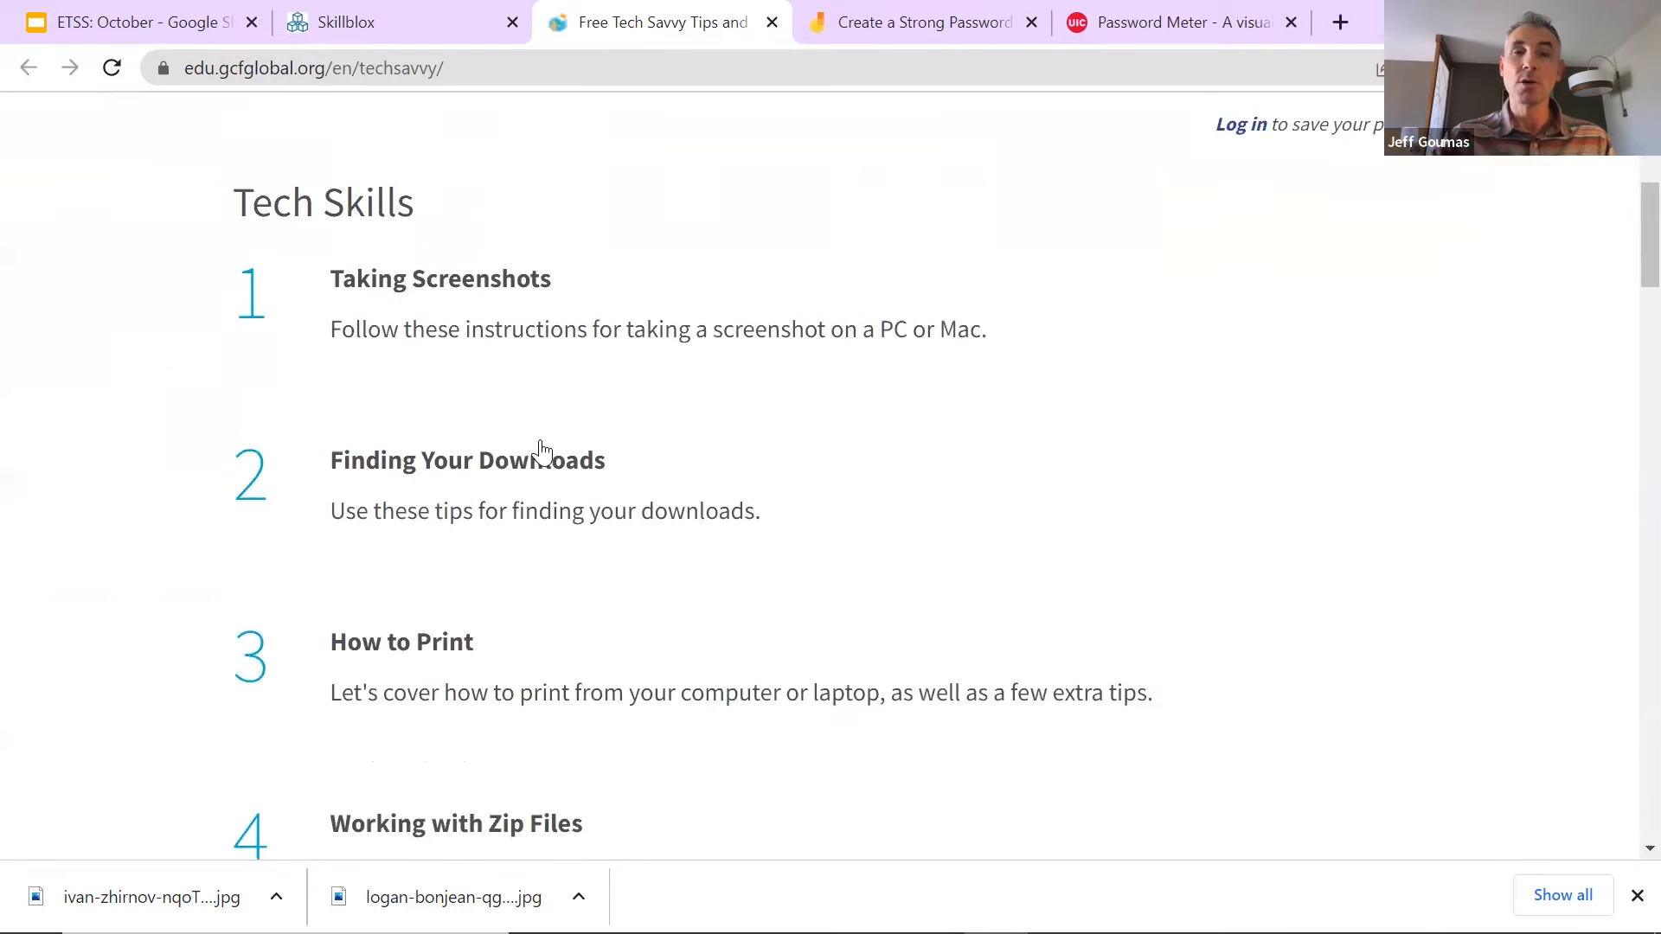
pyautogui.scroll(5, 538, 415)
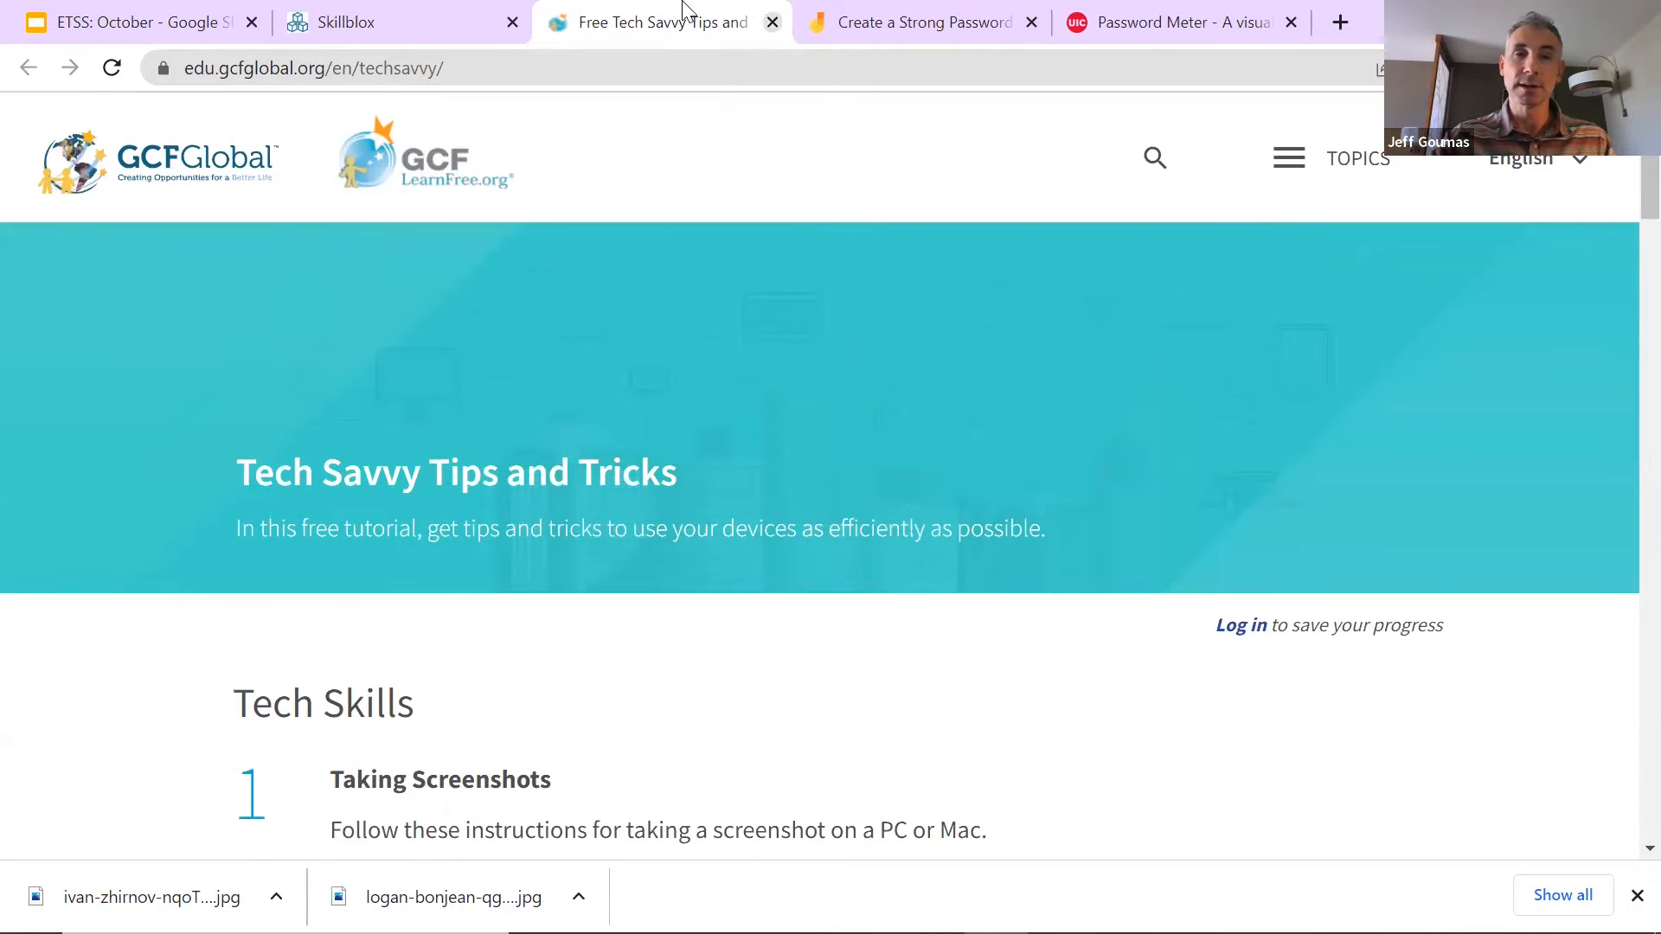
# Step: Close the tutorial and delete the Tech Savvy Tips and Tricks activity
pyautogui.click(772, 22)
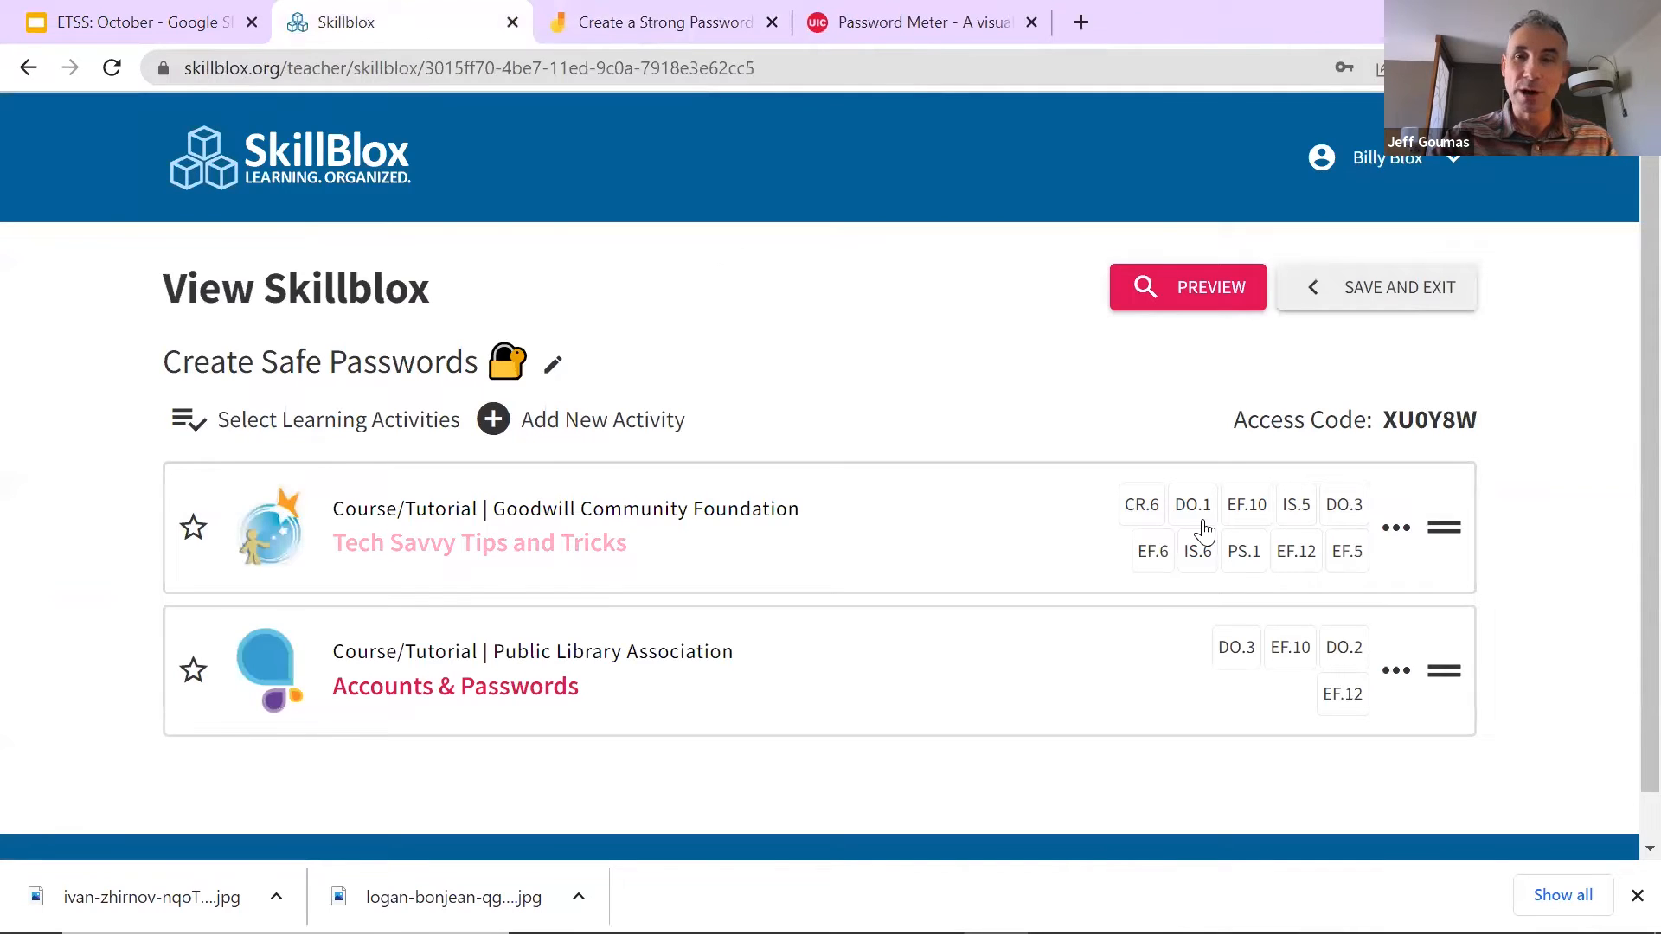
pyautogui.click(1395, 529)
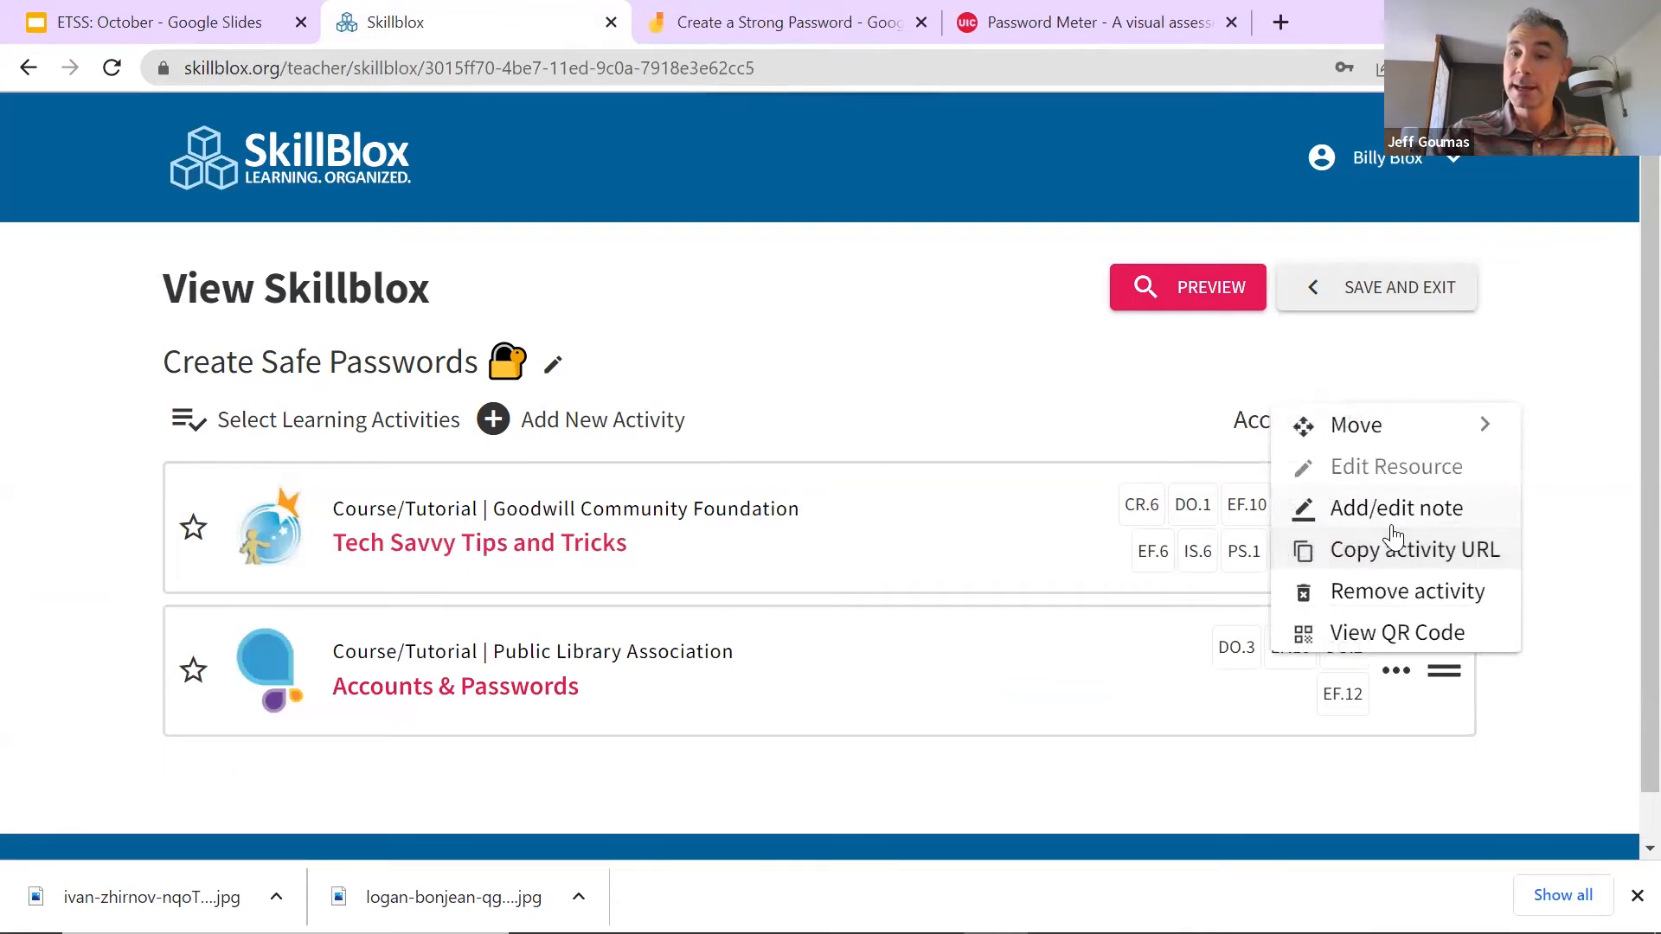
pyautogui.click(1412, 588)
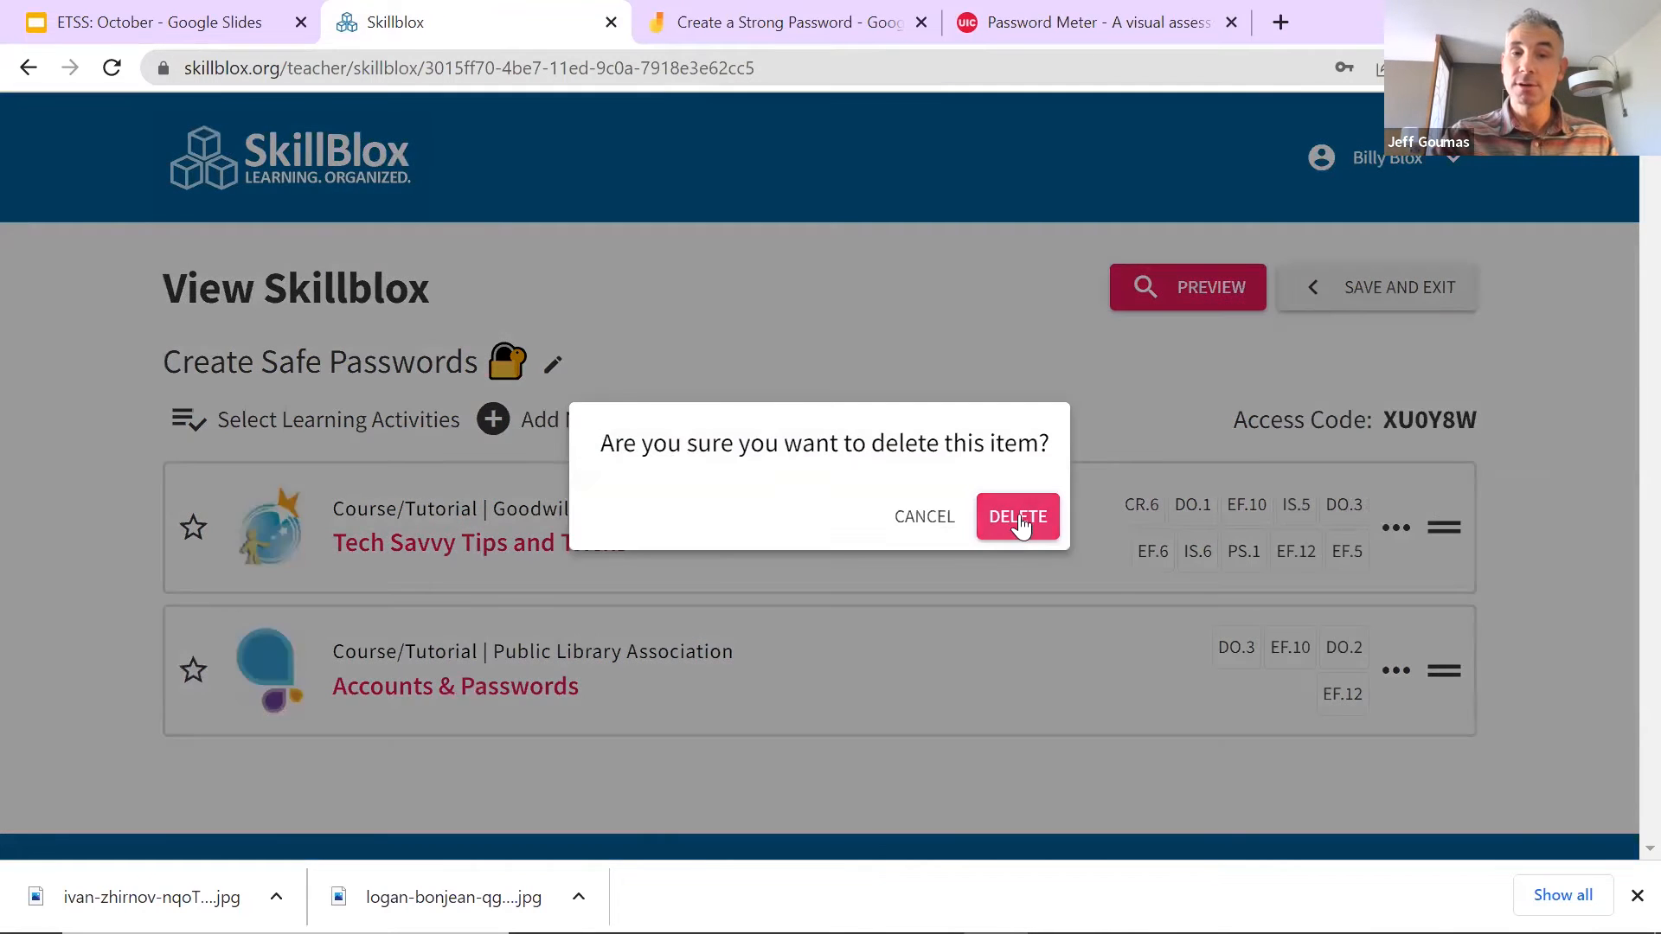
pyautogui.click(1015, 512)
# Step: Add Digital Literacy's Internet Safety: Creating Strong Passwords activity and save the selection
pyautogui.click(296, 422)
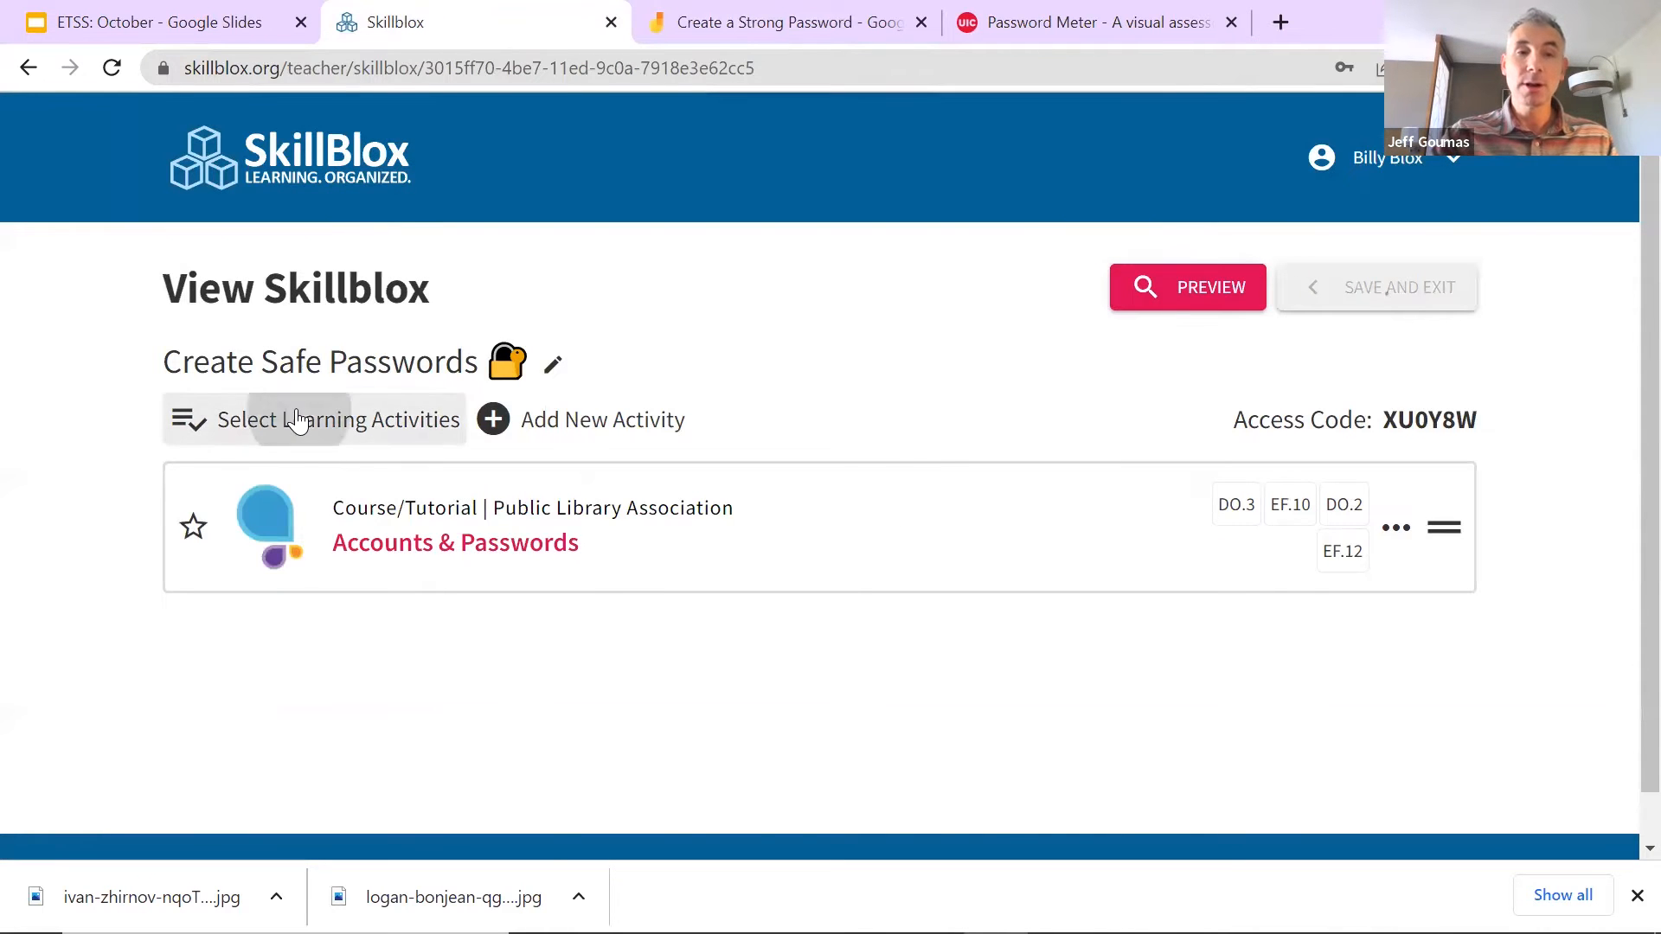
pyautogui.click(235, 434)
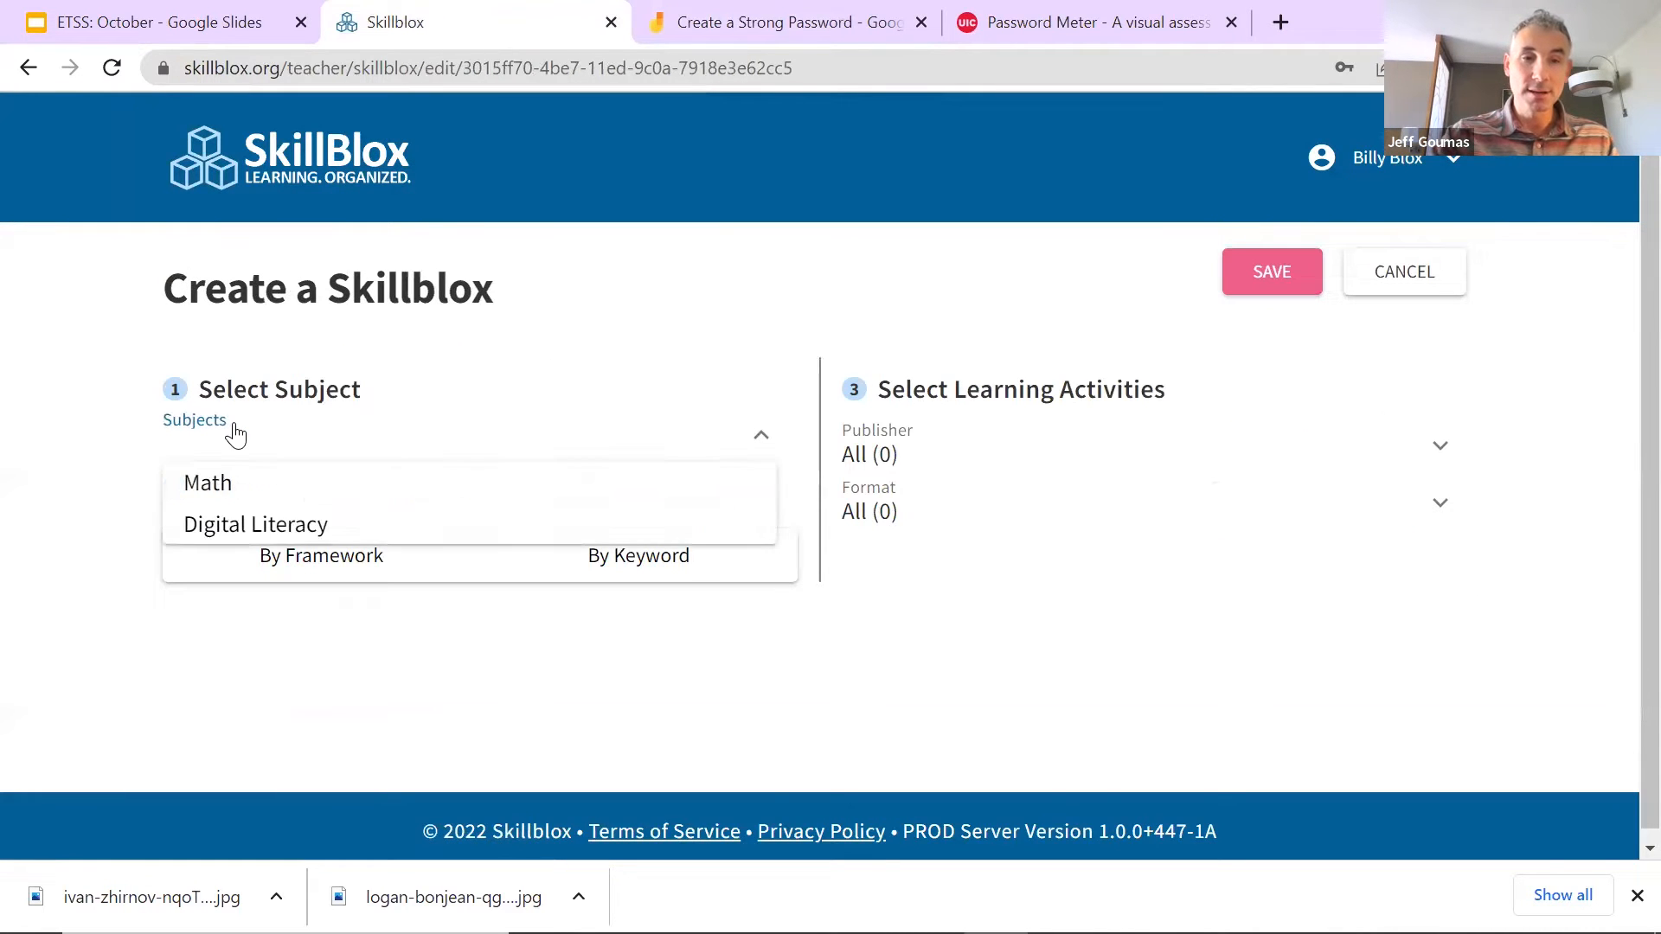
pyautogui.click(252, 524)
pyautogui.click(316, 558)
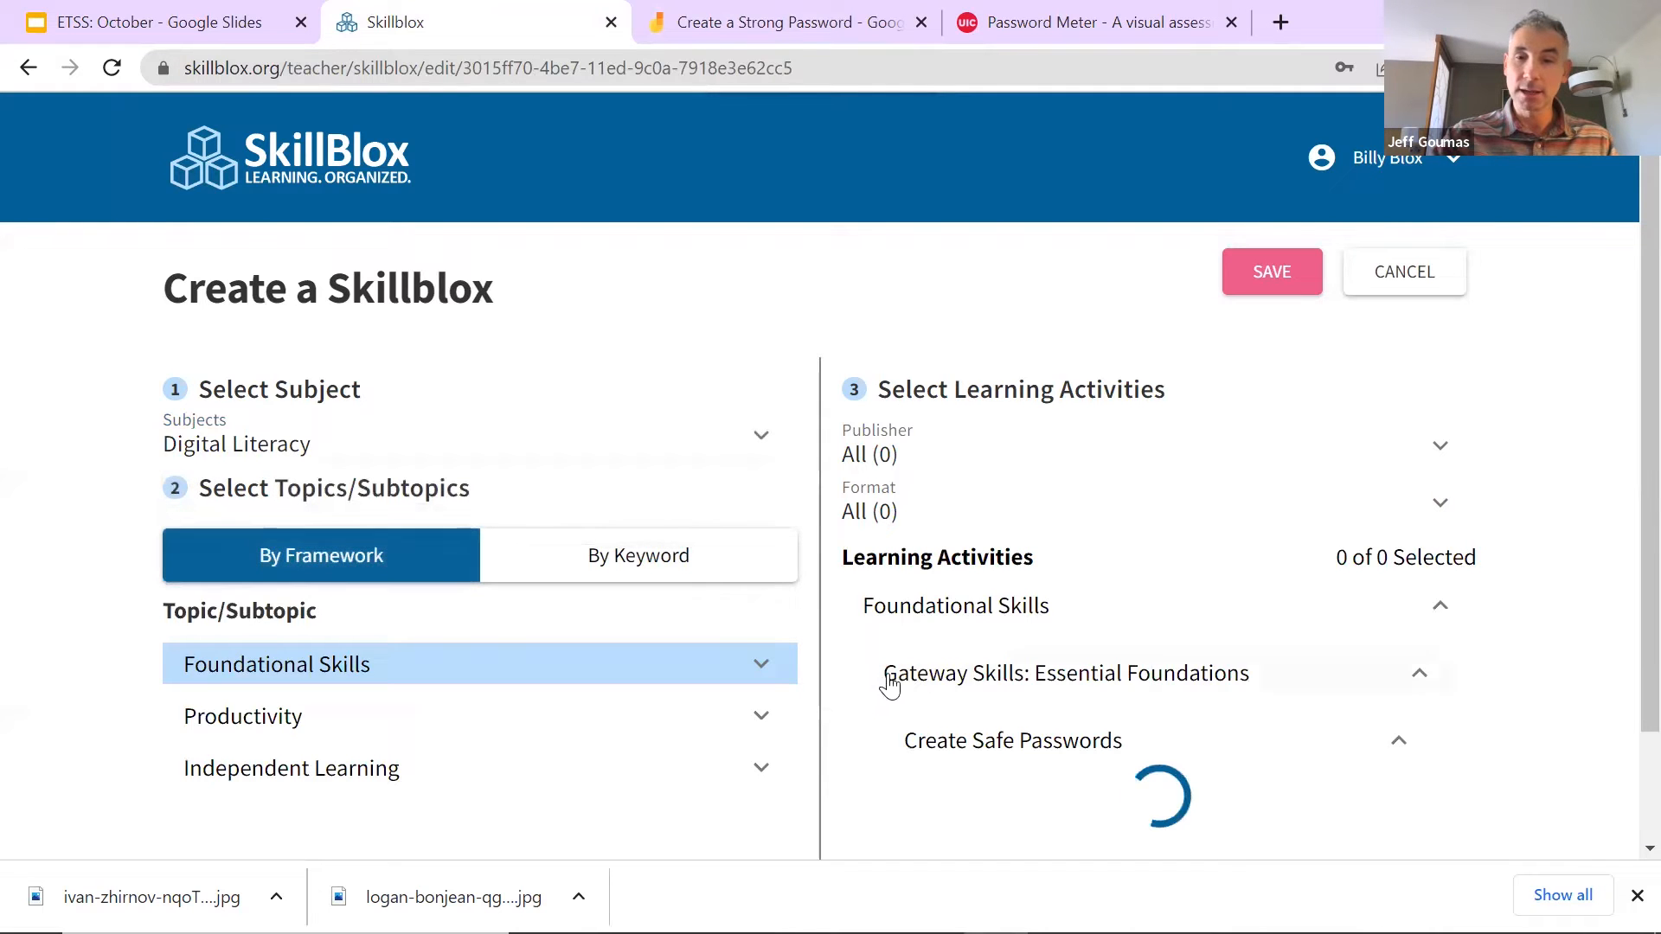
pyautogui.scroll(-2, 1038, 680)
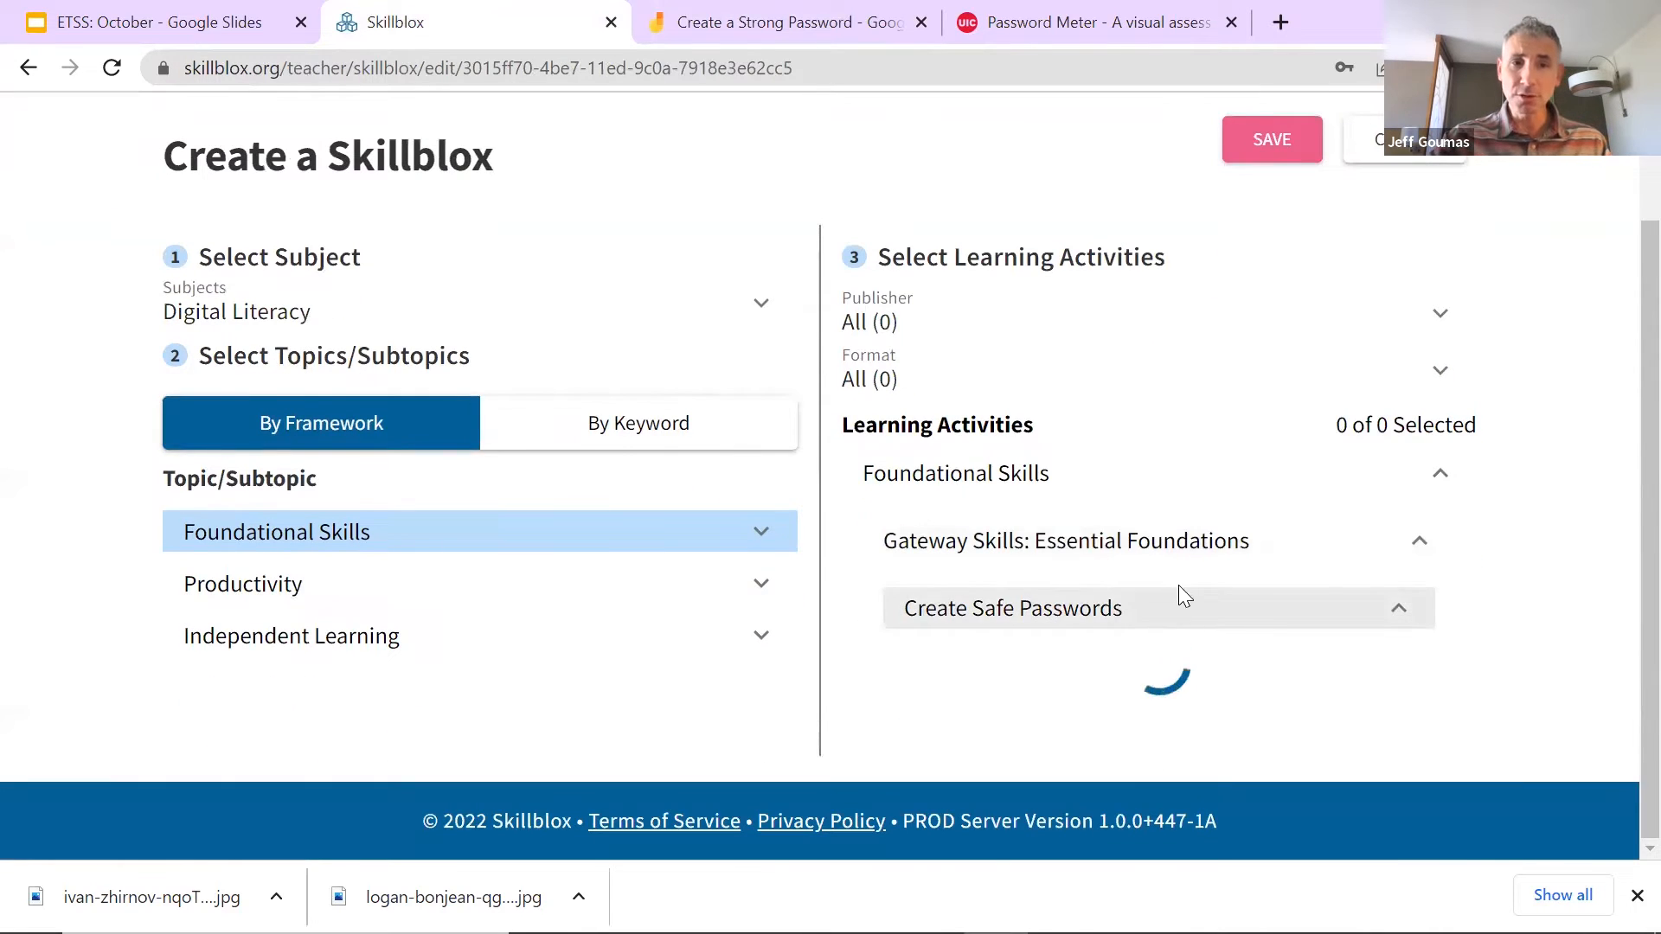
pyautogui.scroll(-10, 1186, 571)
pyautogui.scroll(3, 1197, 571)
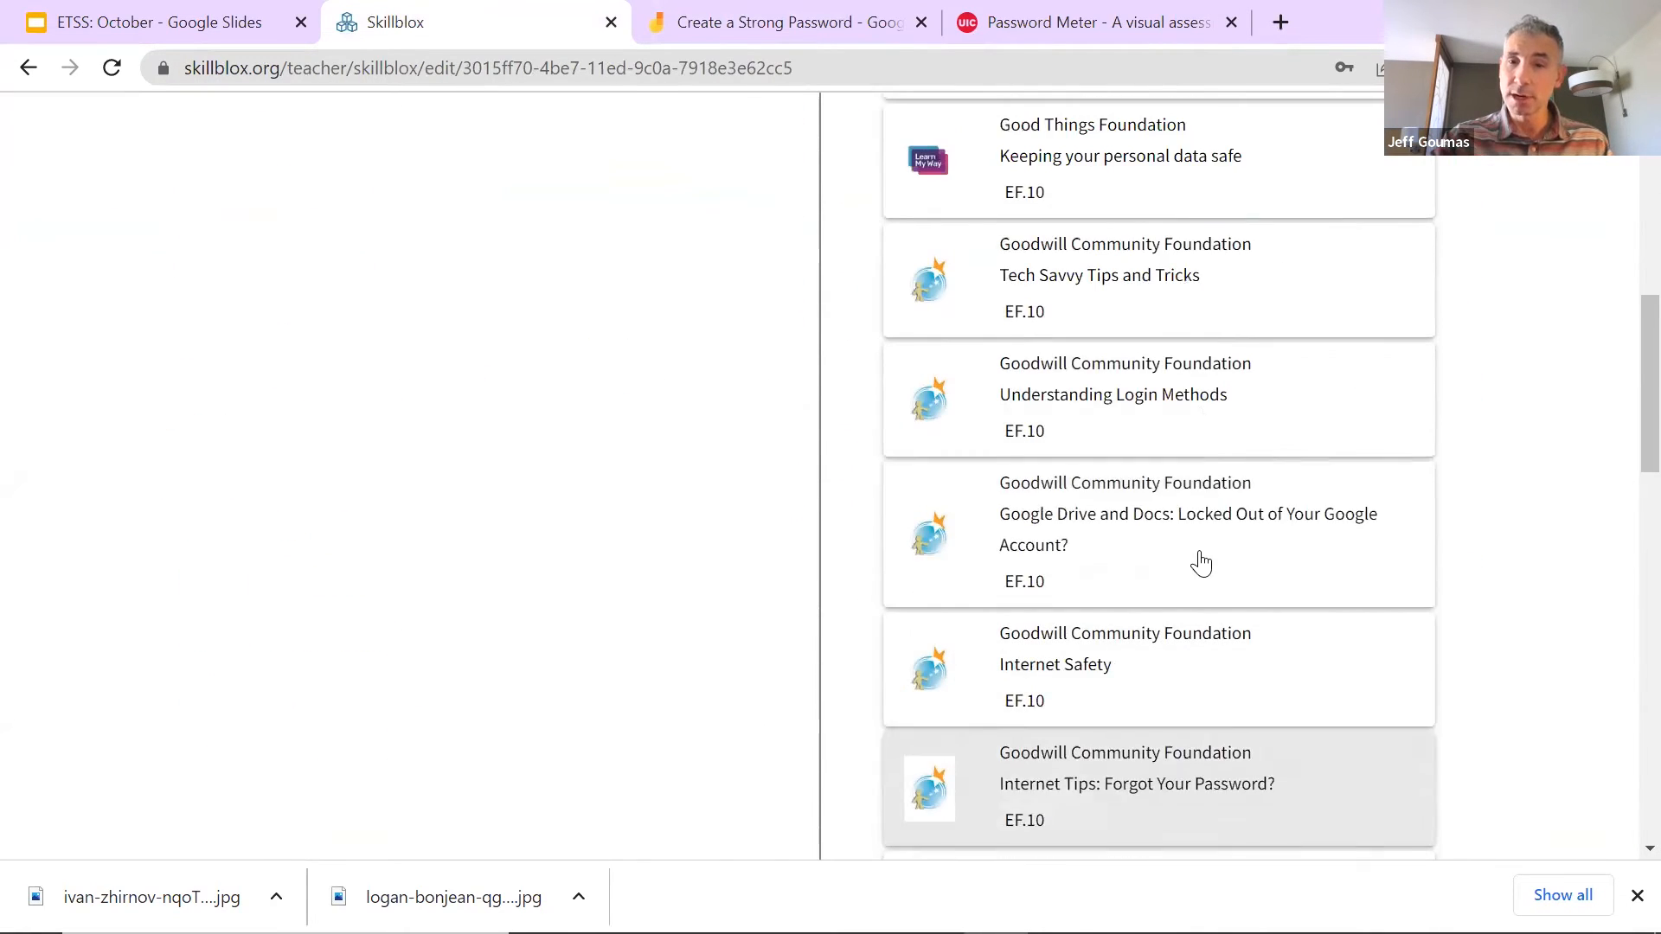
pyautogui.scroll(-4, 1190, 489)
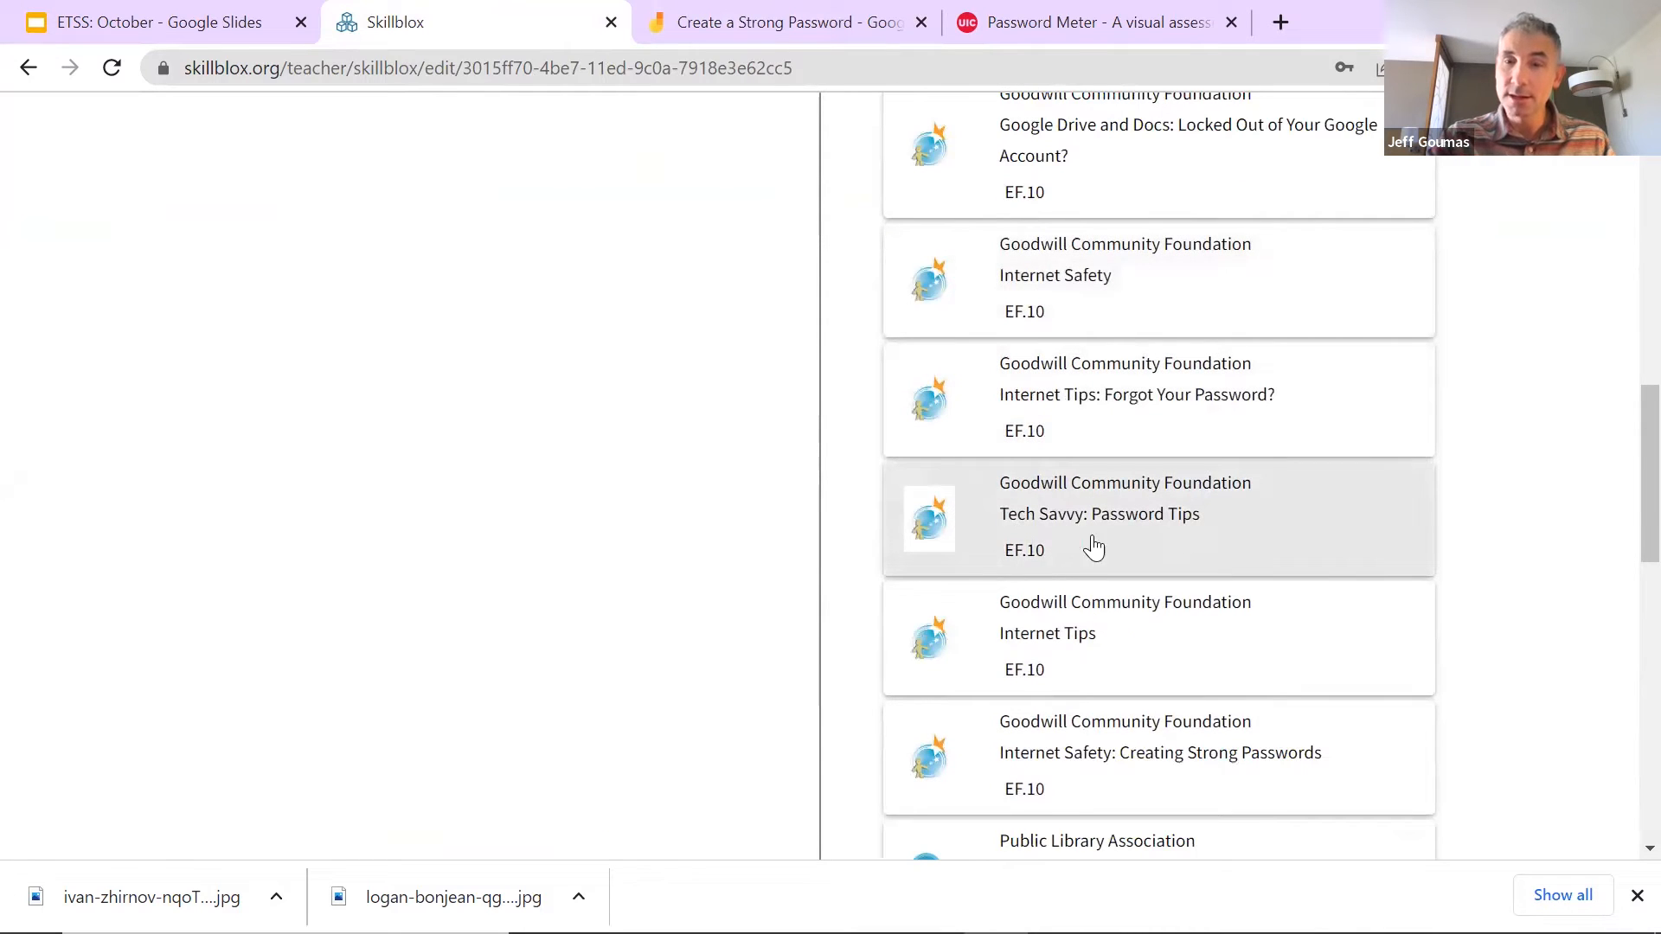
pyautogui.scroll(-2, 1107, 519)
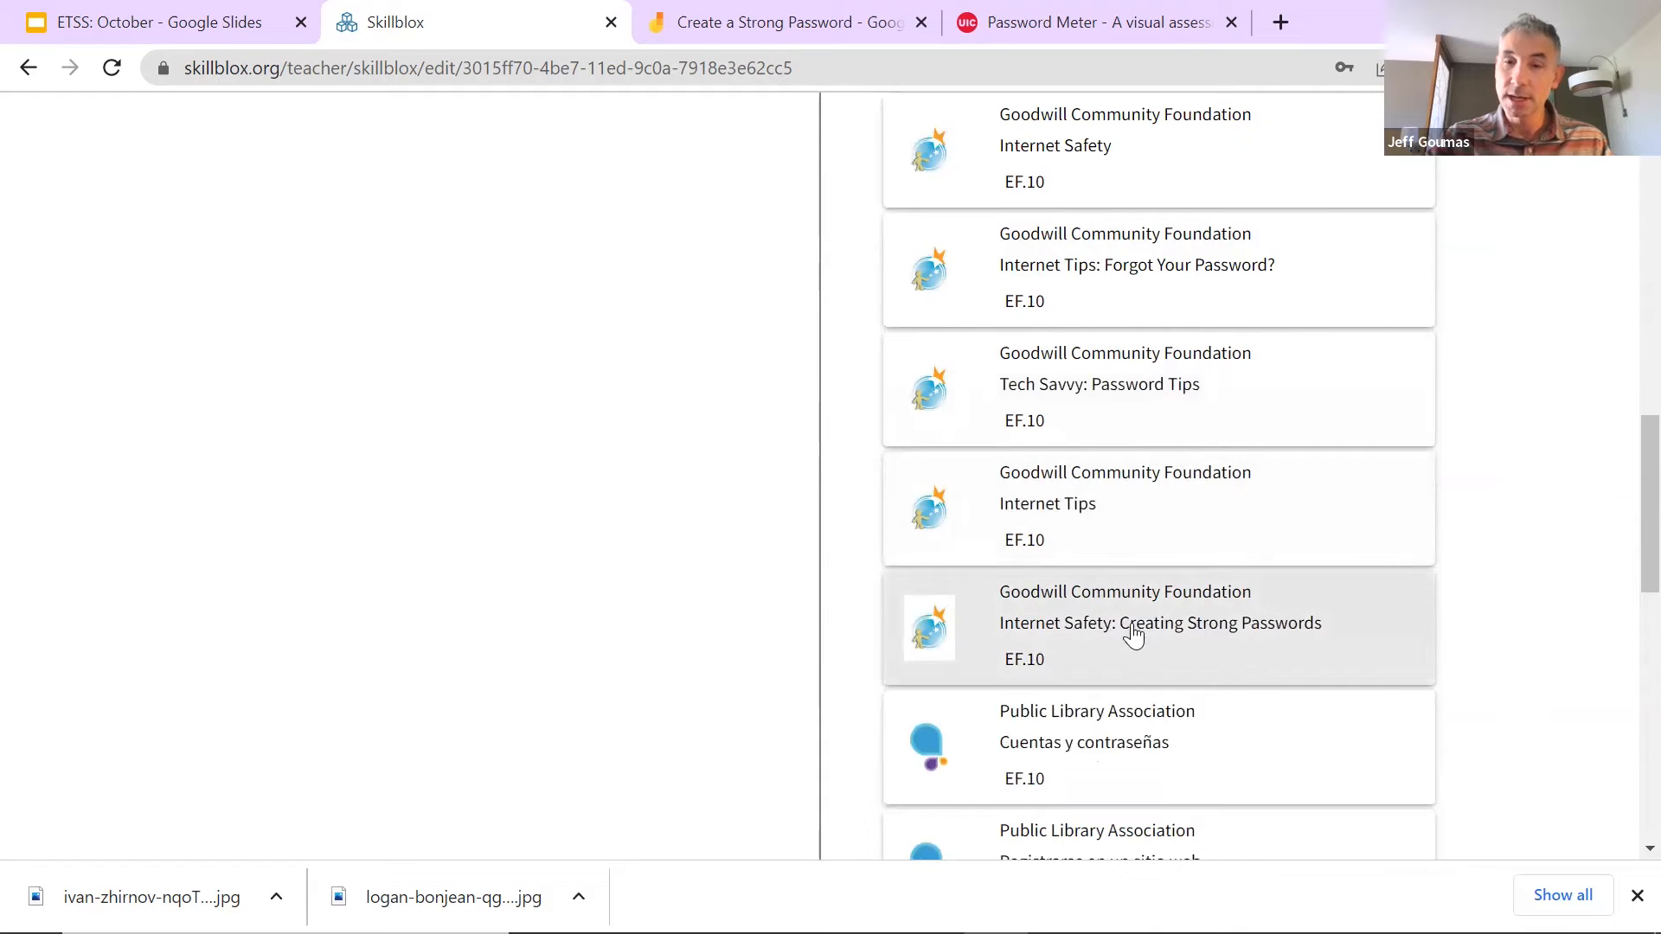
pyautogui.click(1160, 634)
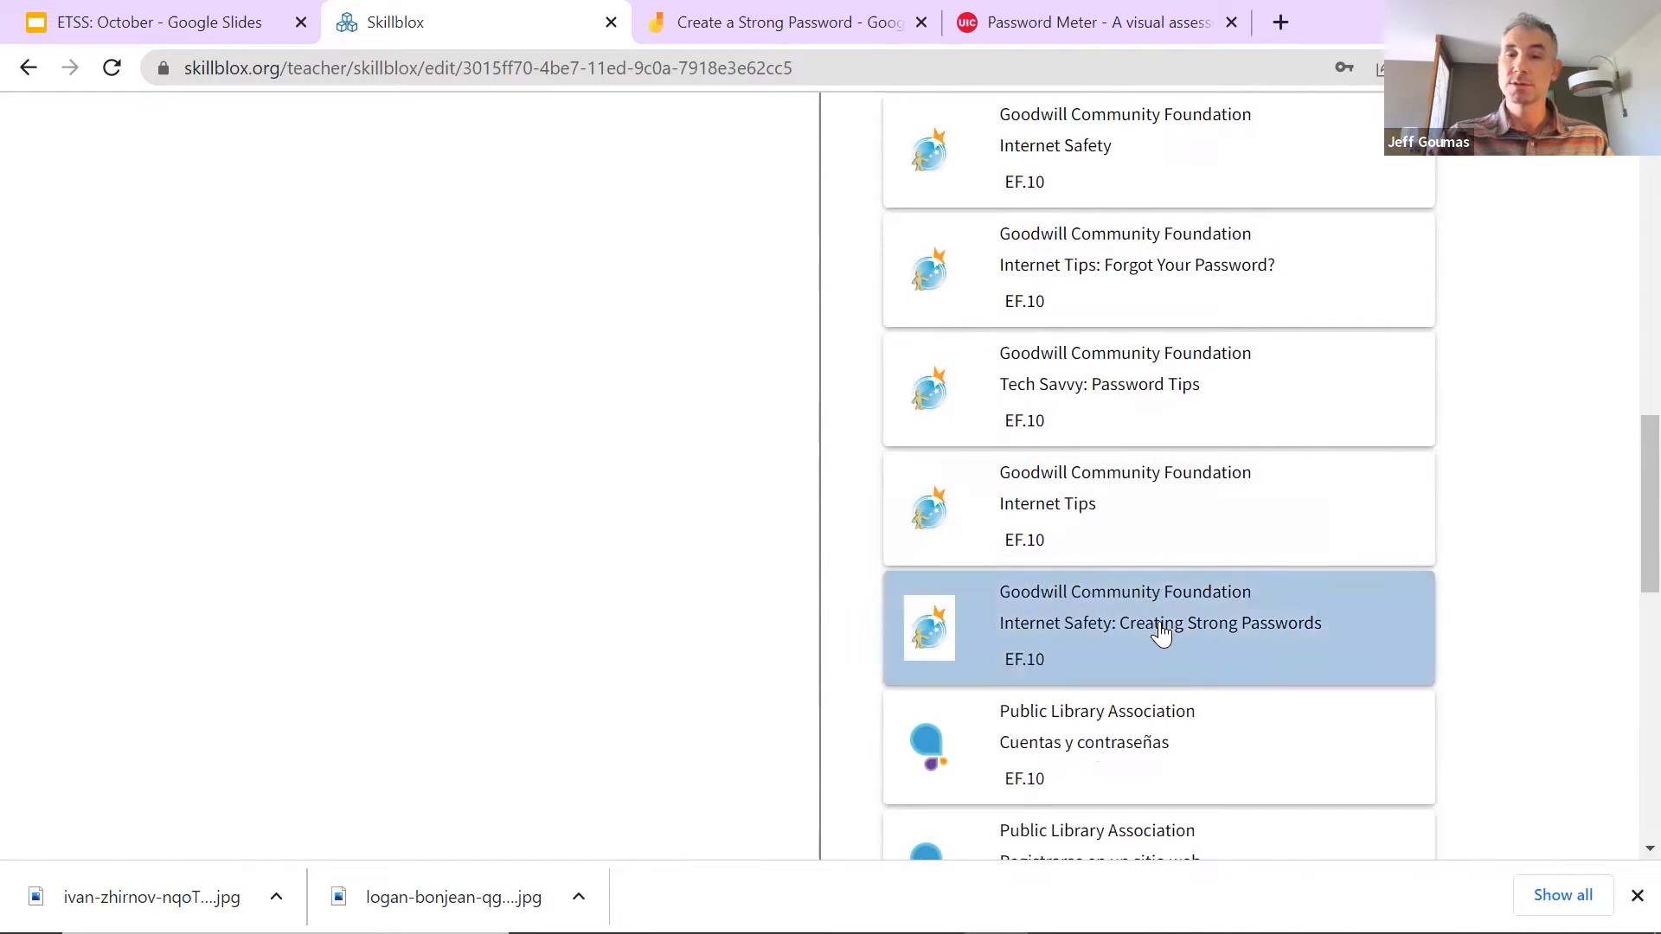
pyautogui.scroll(15, 1167, 630)
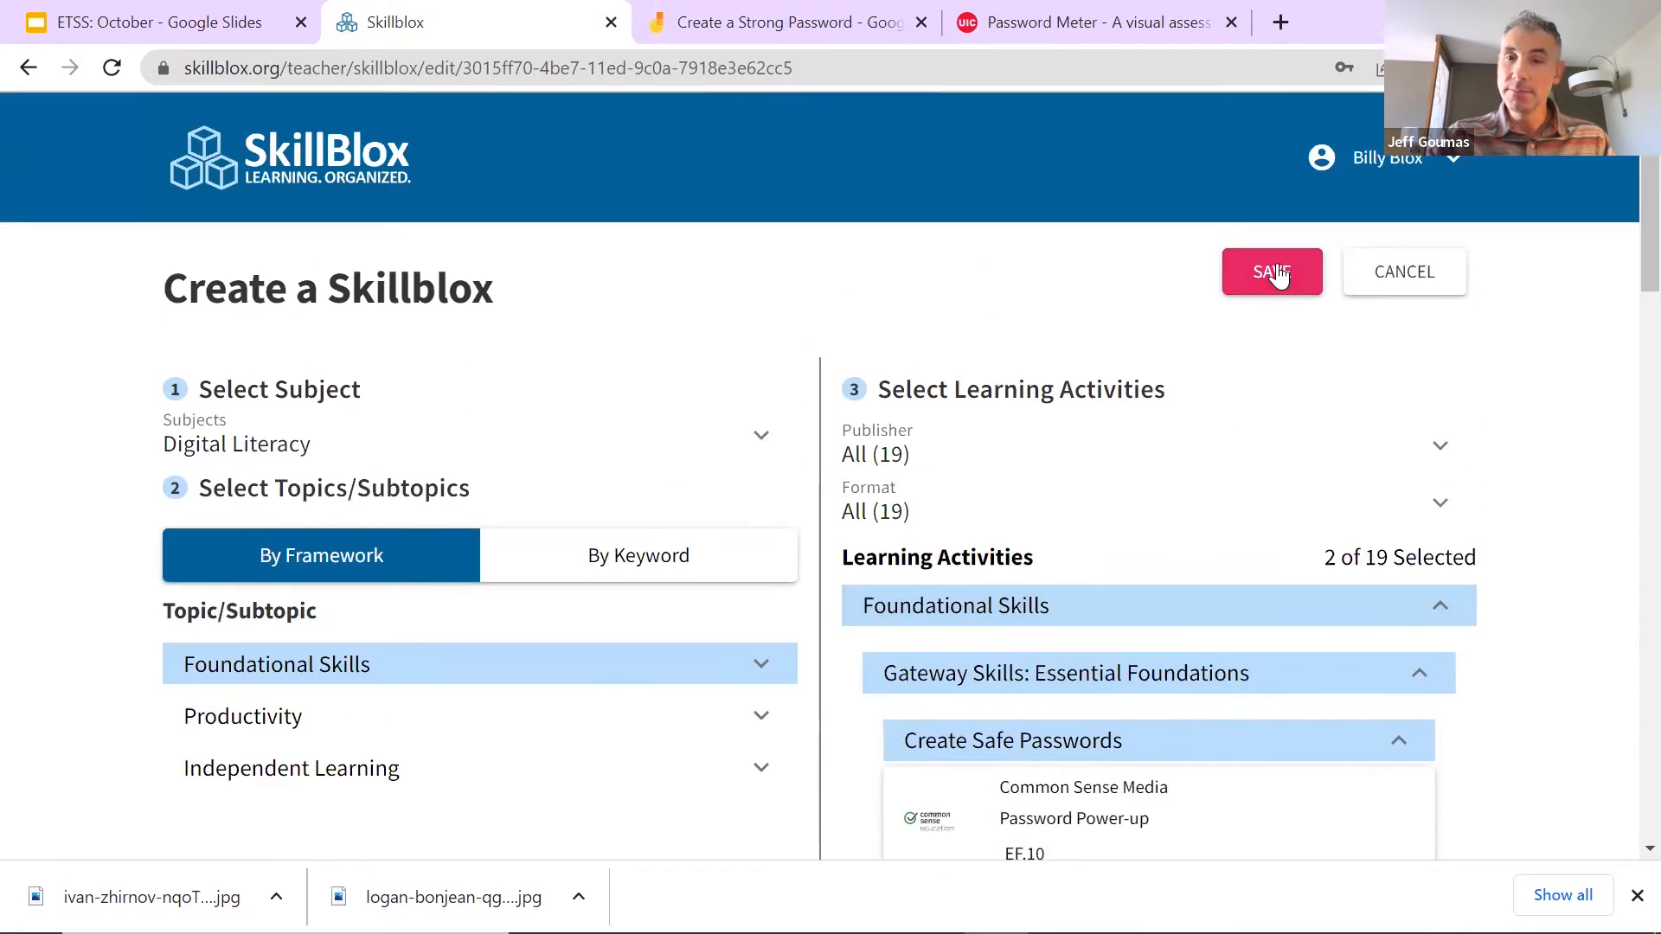
pyautogui.click(1278, 275)
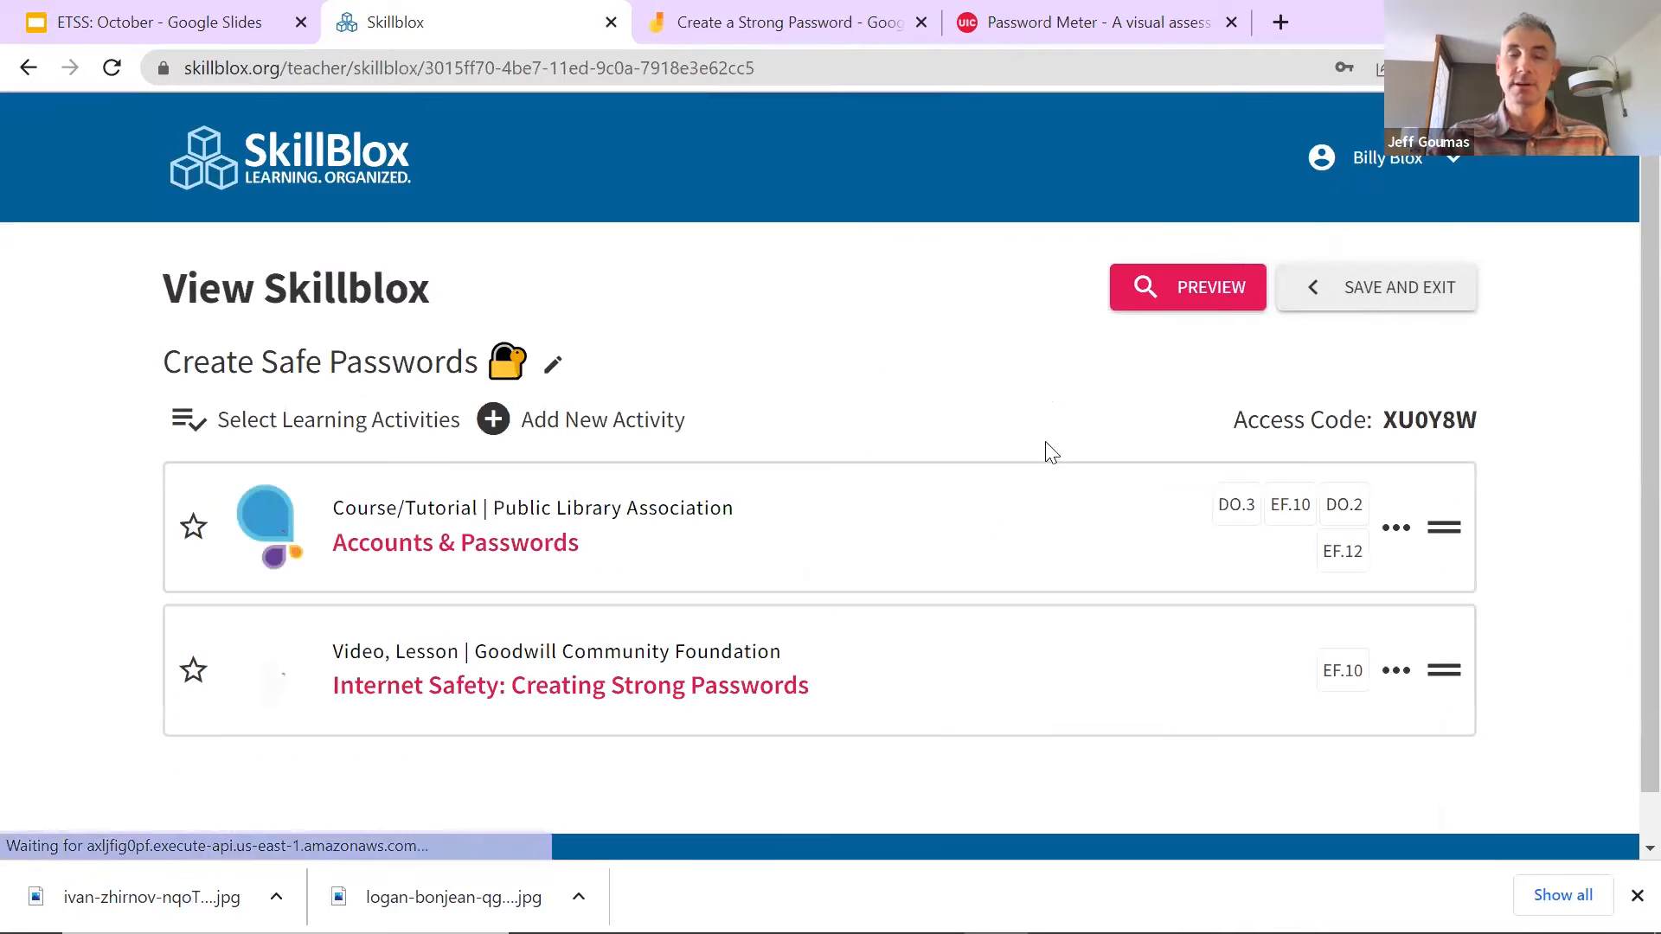
# Step: Read through the GCF Creating Strong Passwords lesson, then return to the Skillblox tab
pyautogui.click(603, 689)
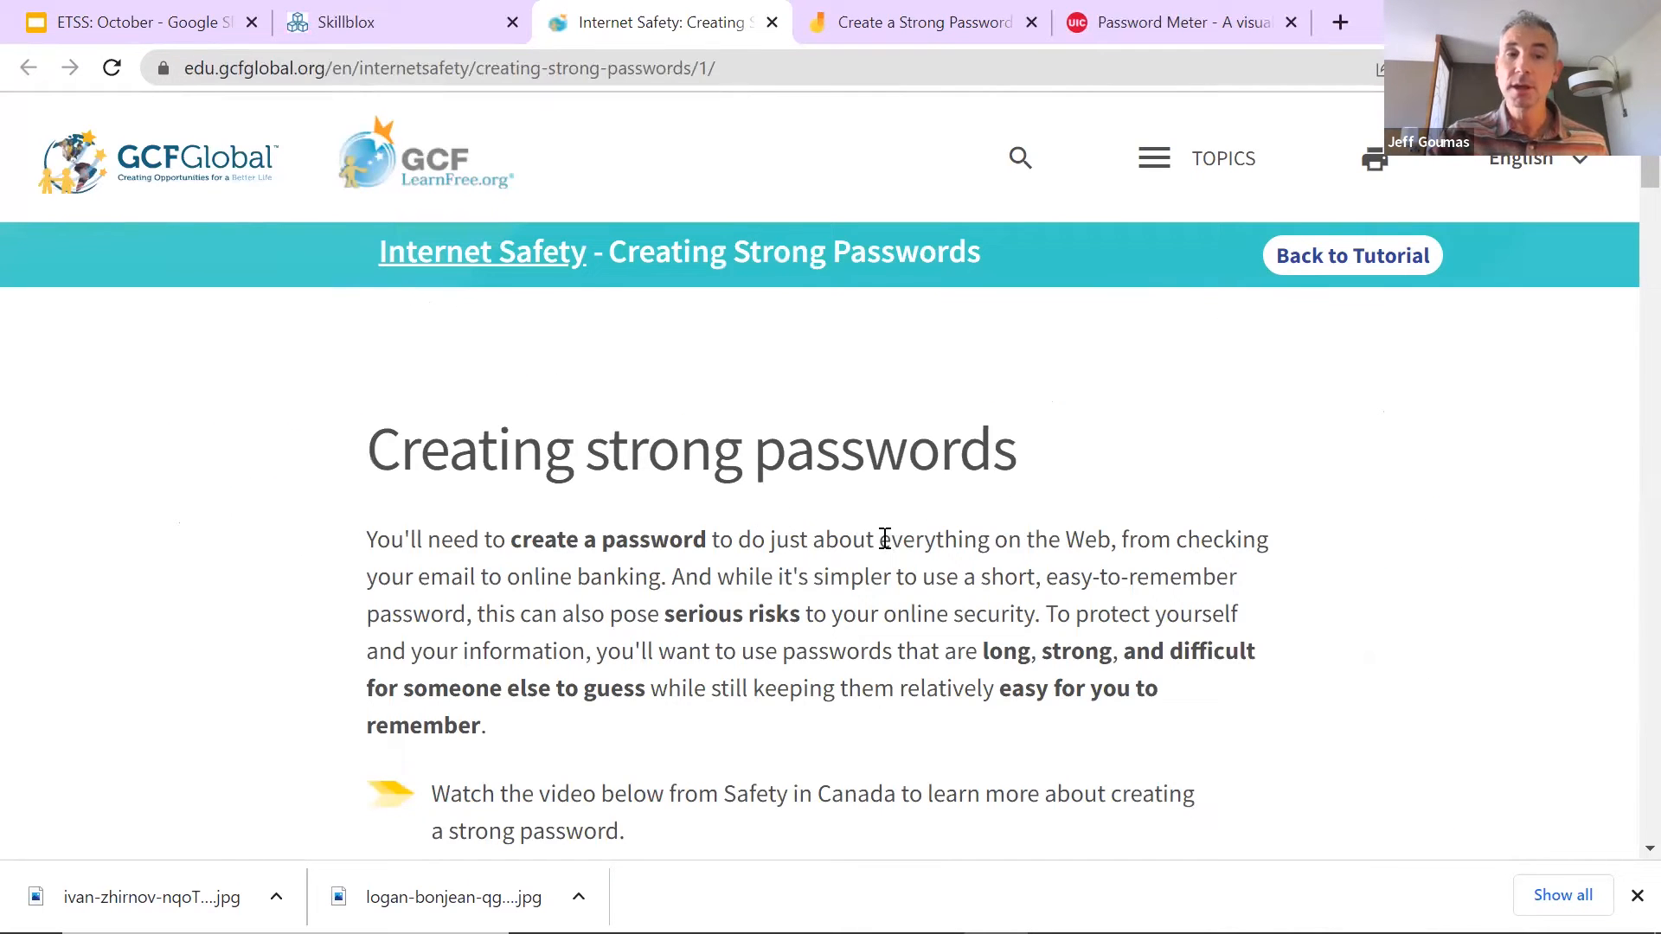
pyautogui.scroll(-10, 884, 538)
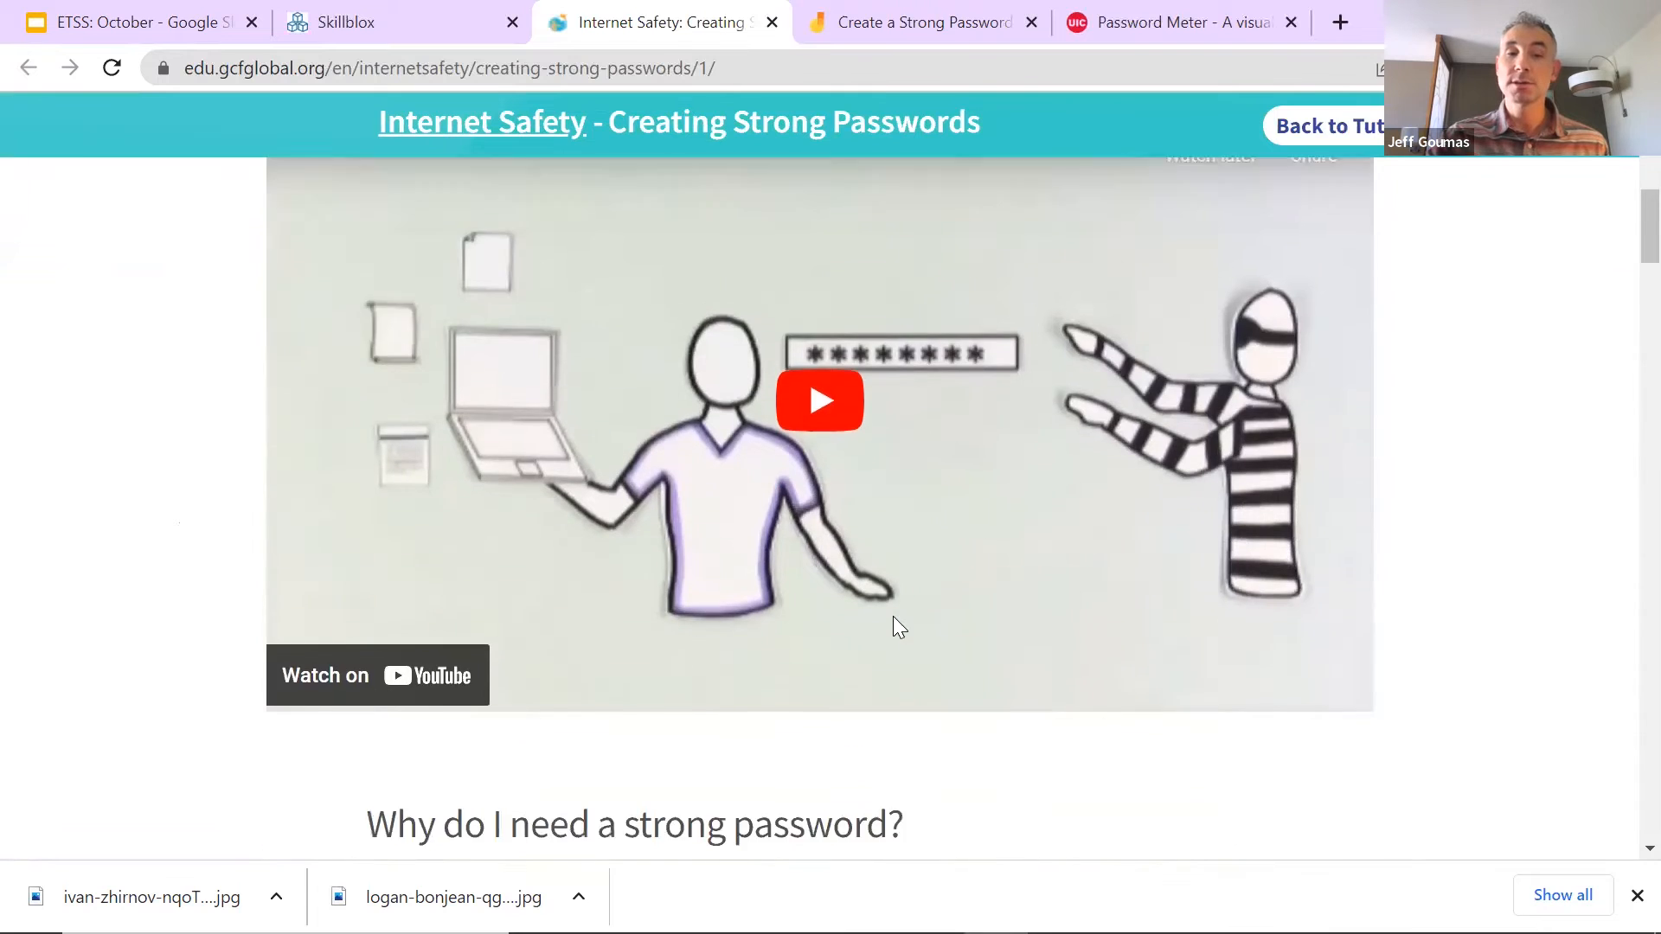
pyautogui.scroll(-14, 899, 606)
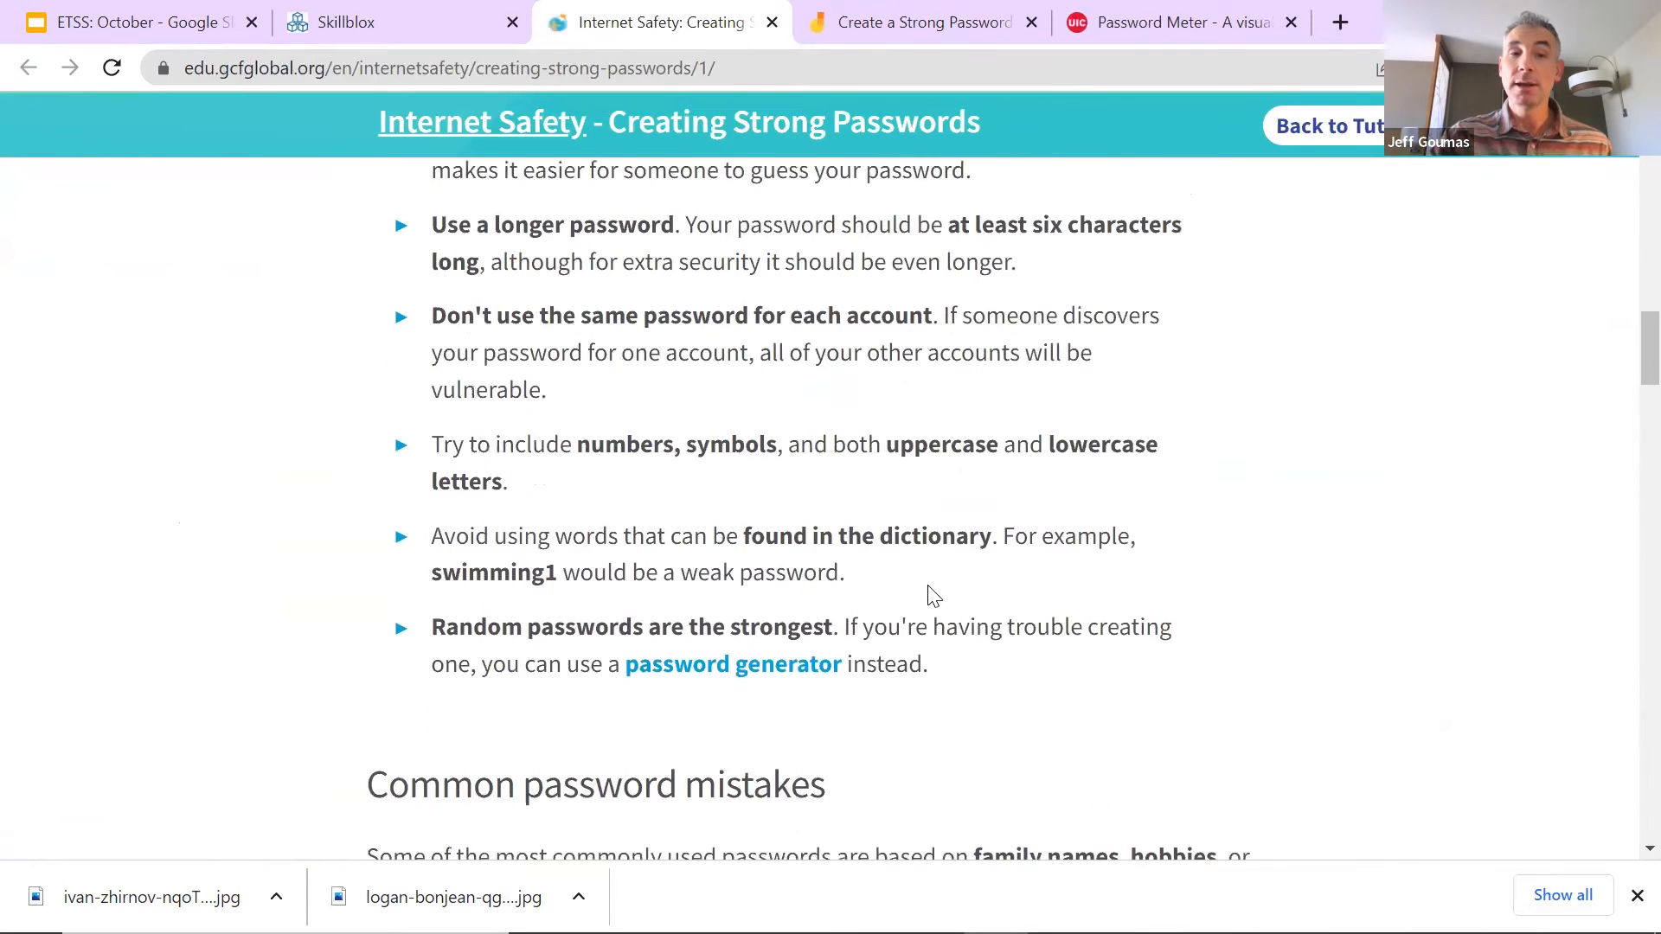
pyautogui.scroll(-9, 932, 595)
pyautogui.scroll(5, 899, 501)
pyautogui.scroll(-8, 837, 456)
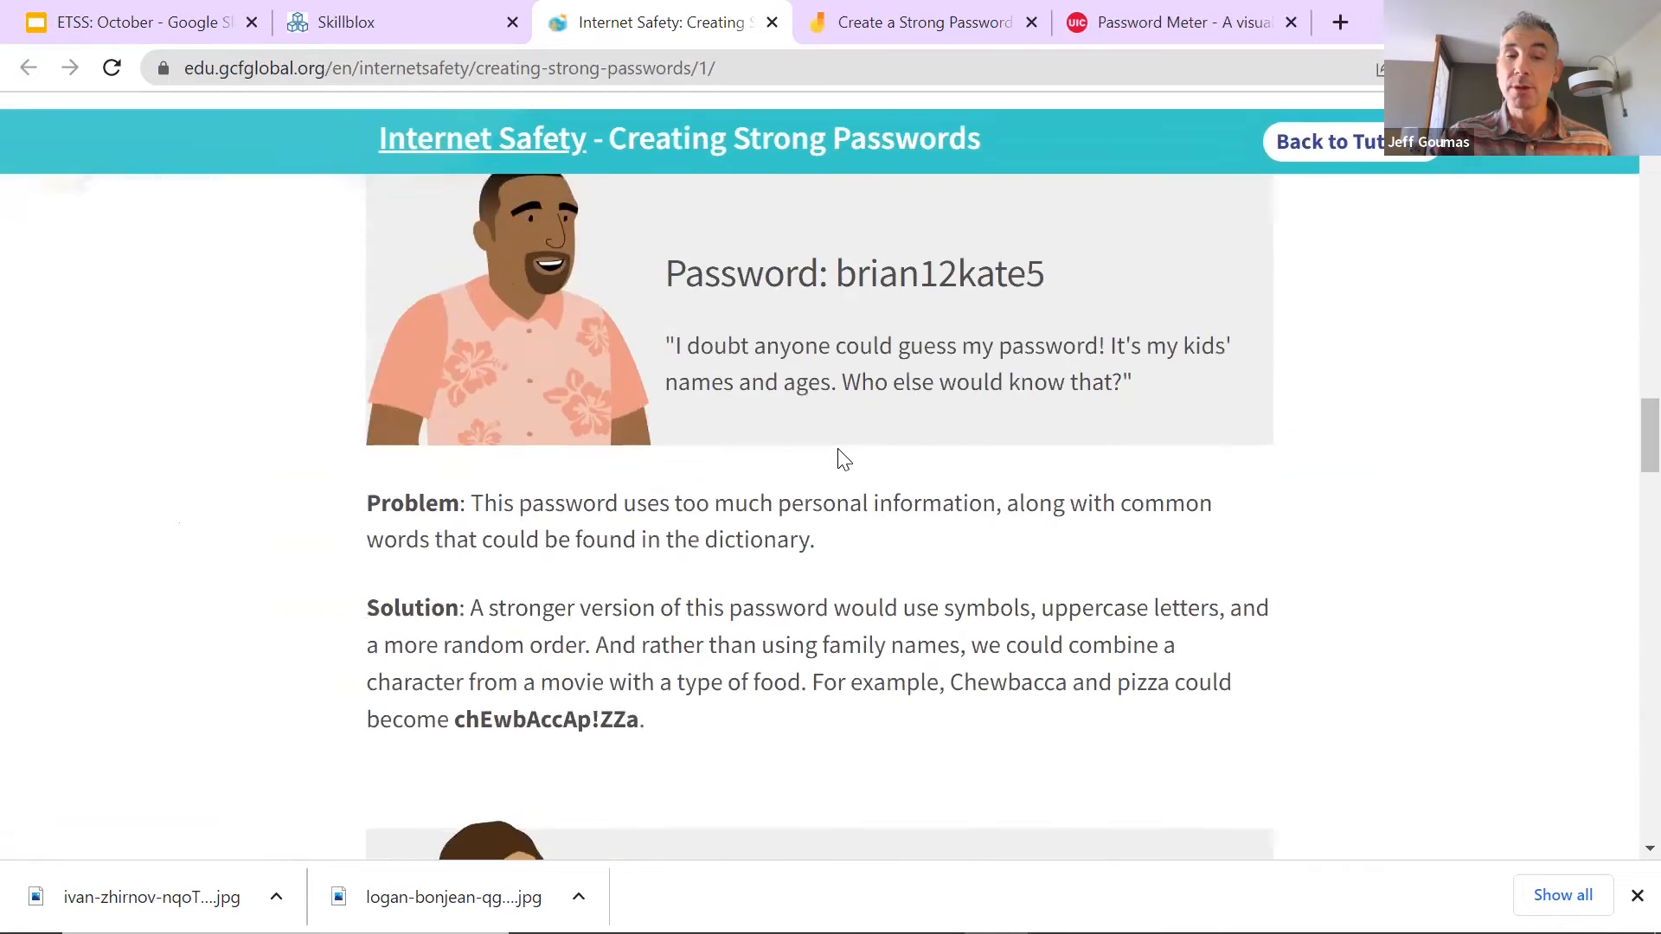
pyautogui.scroll(-4, 826, 550)
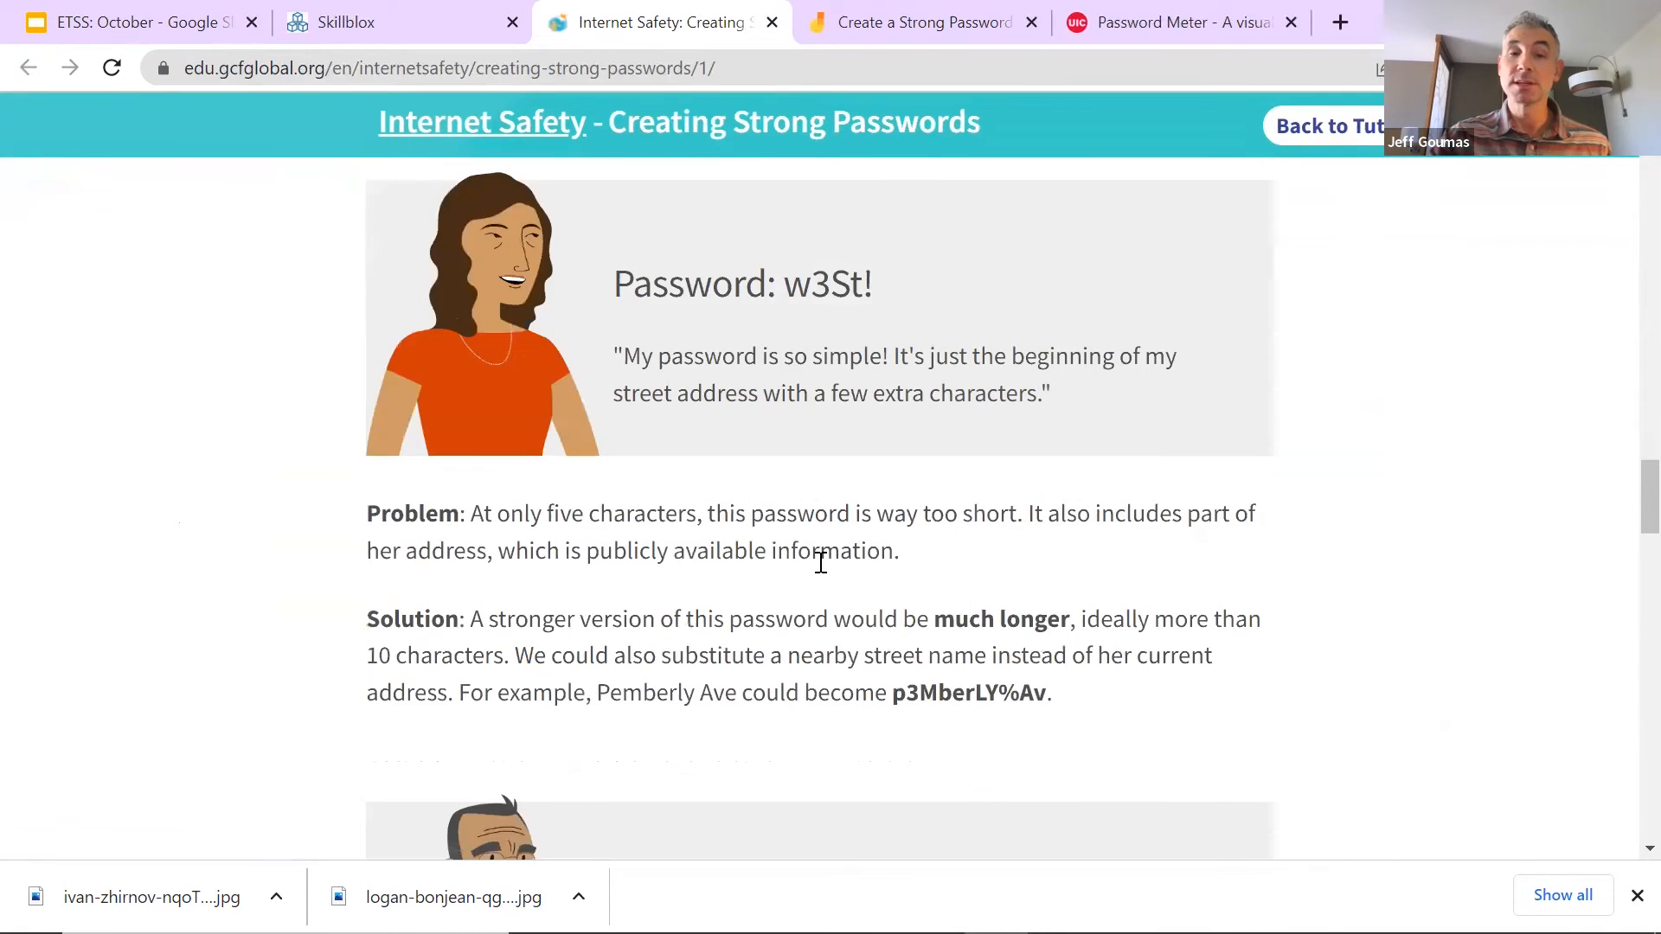
pyautogui.scroll(-6, 843, 601)
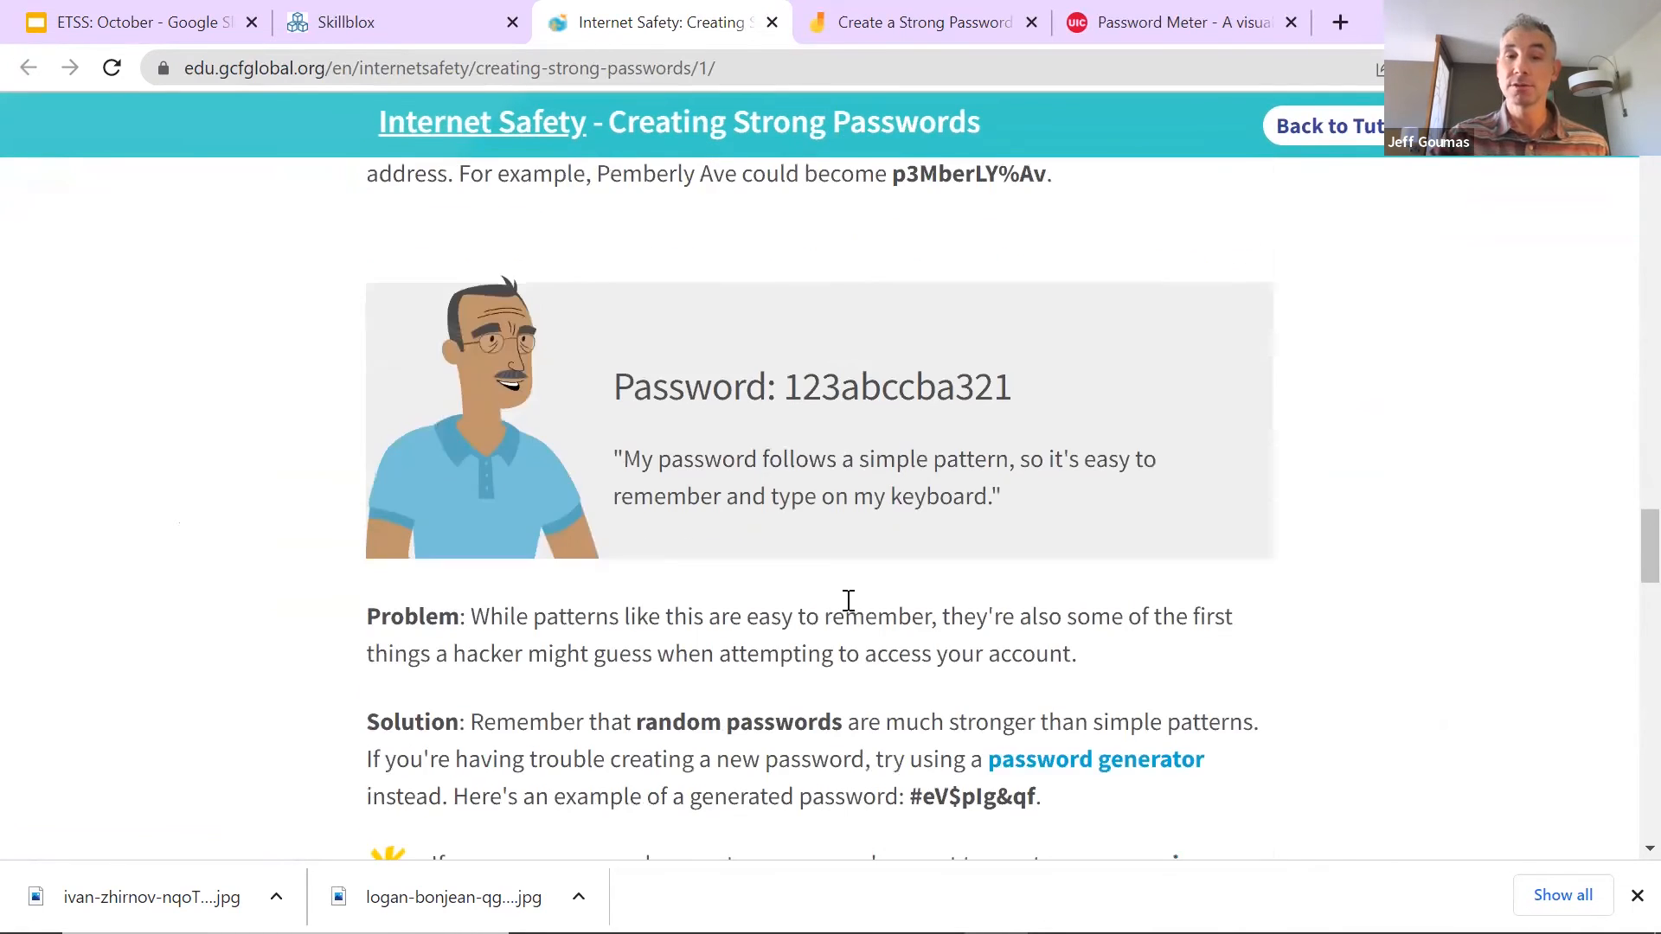
pyautogui.scroll(-4, 843, 596)
pyautogui.scroll(20, 856, 585)
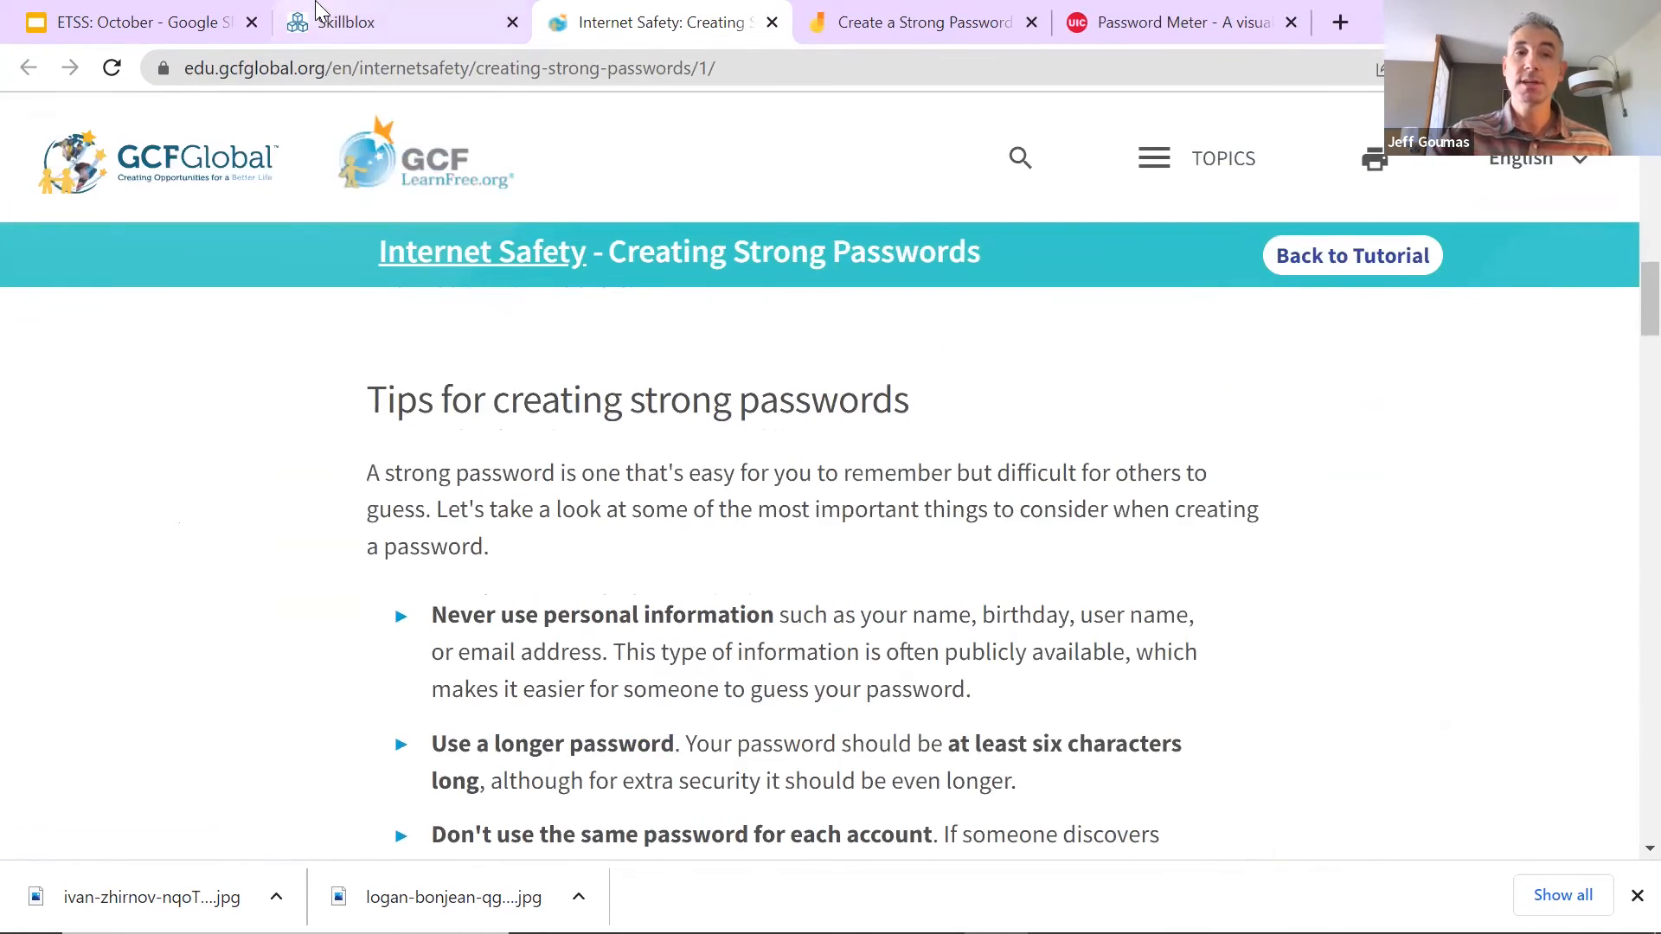
pyautogui.click(366, 25)
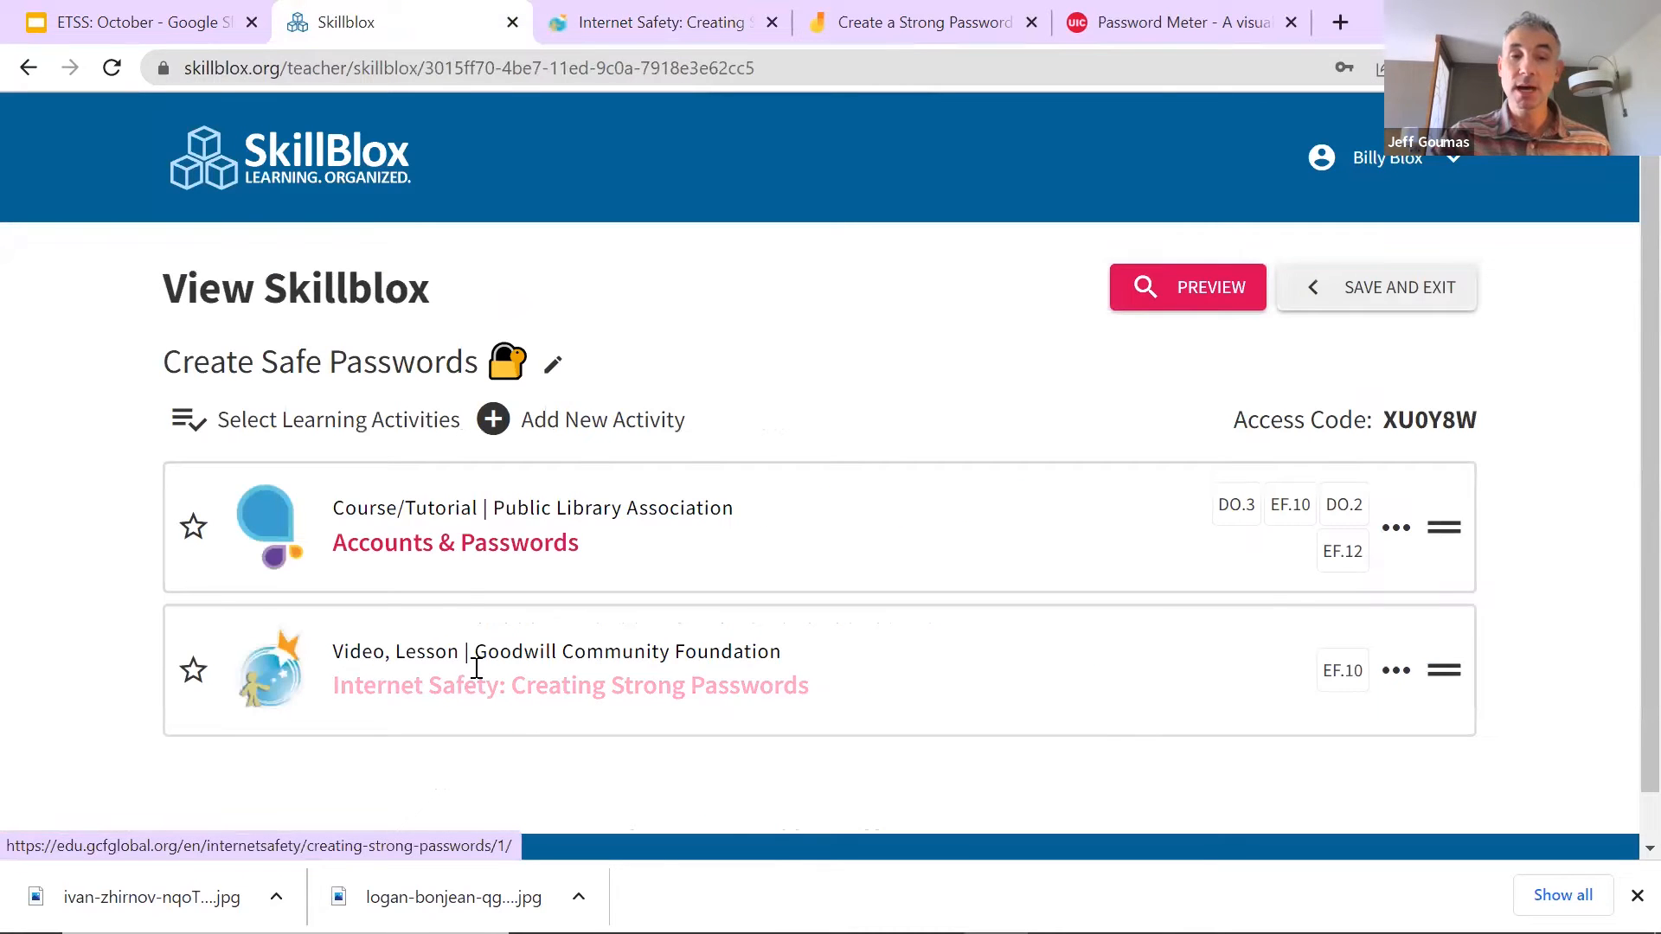
# Step: Preview the DigitalLearn Accounts & Passwords course page with its four activities
pyautogui.click(476, 554)
pyautogui.scroll(-7, 605, 520)
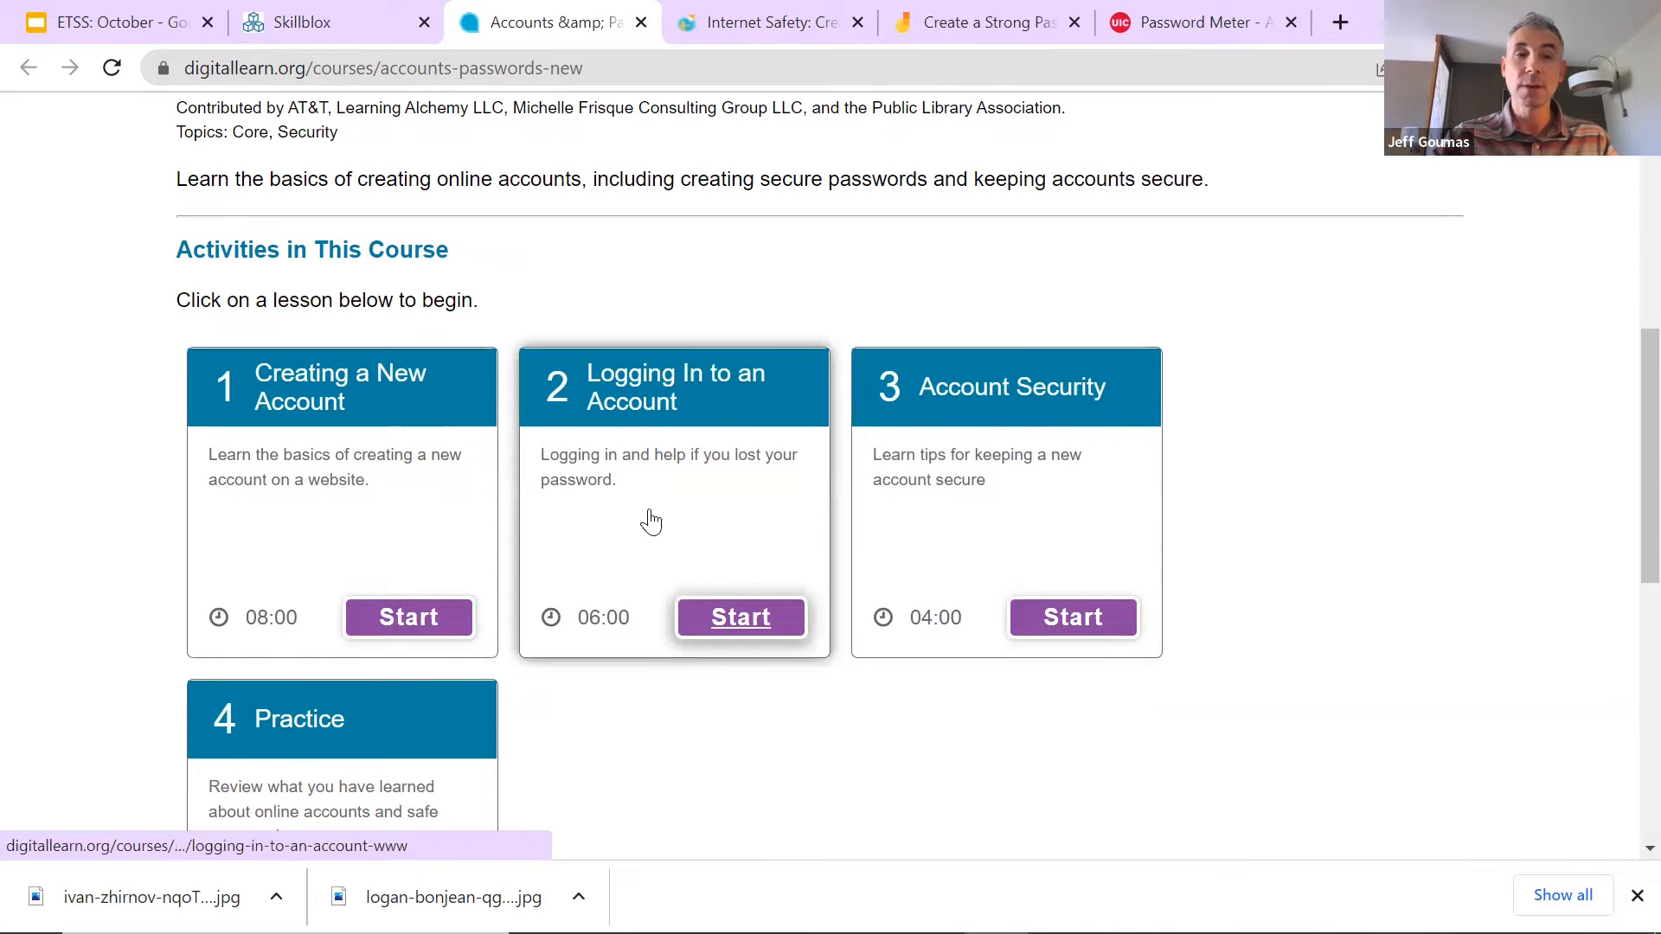
pyautogui.scroll(7, 668, 470)
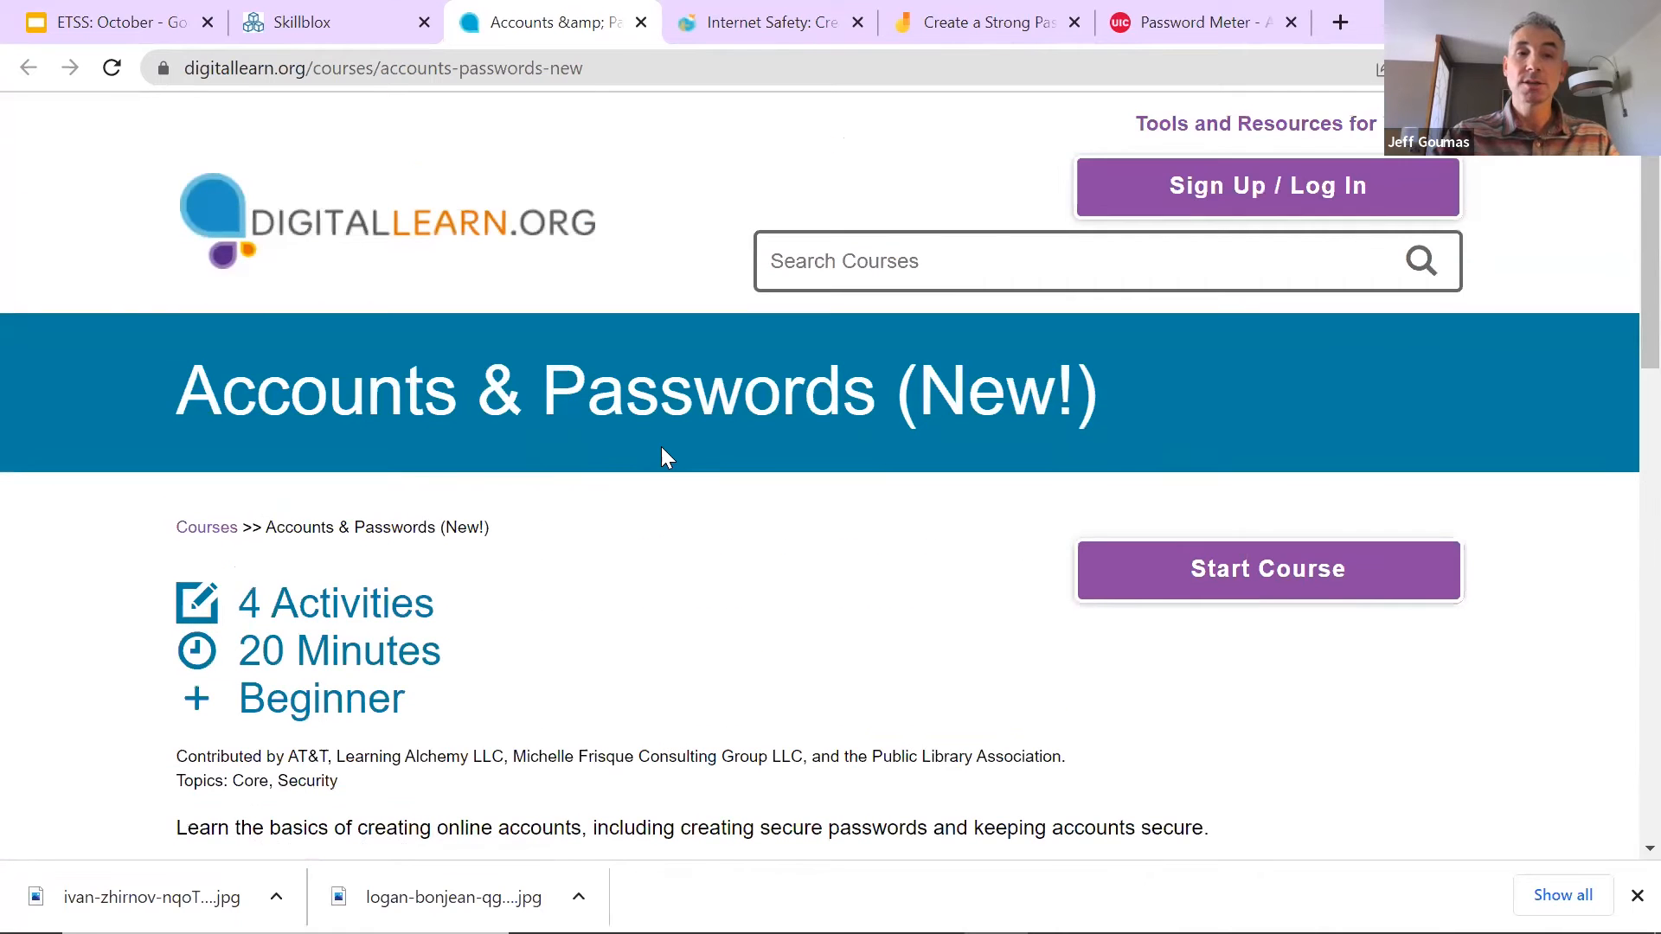
# Step: Back on the Skillblox, save the note on the Accounts & Passwords activity
pyautogui.click(298, 24)
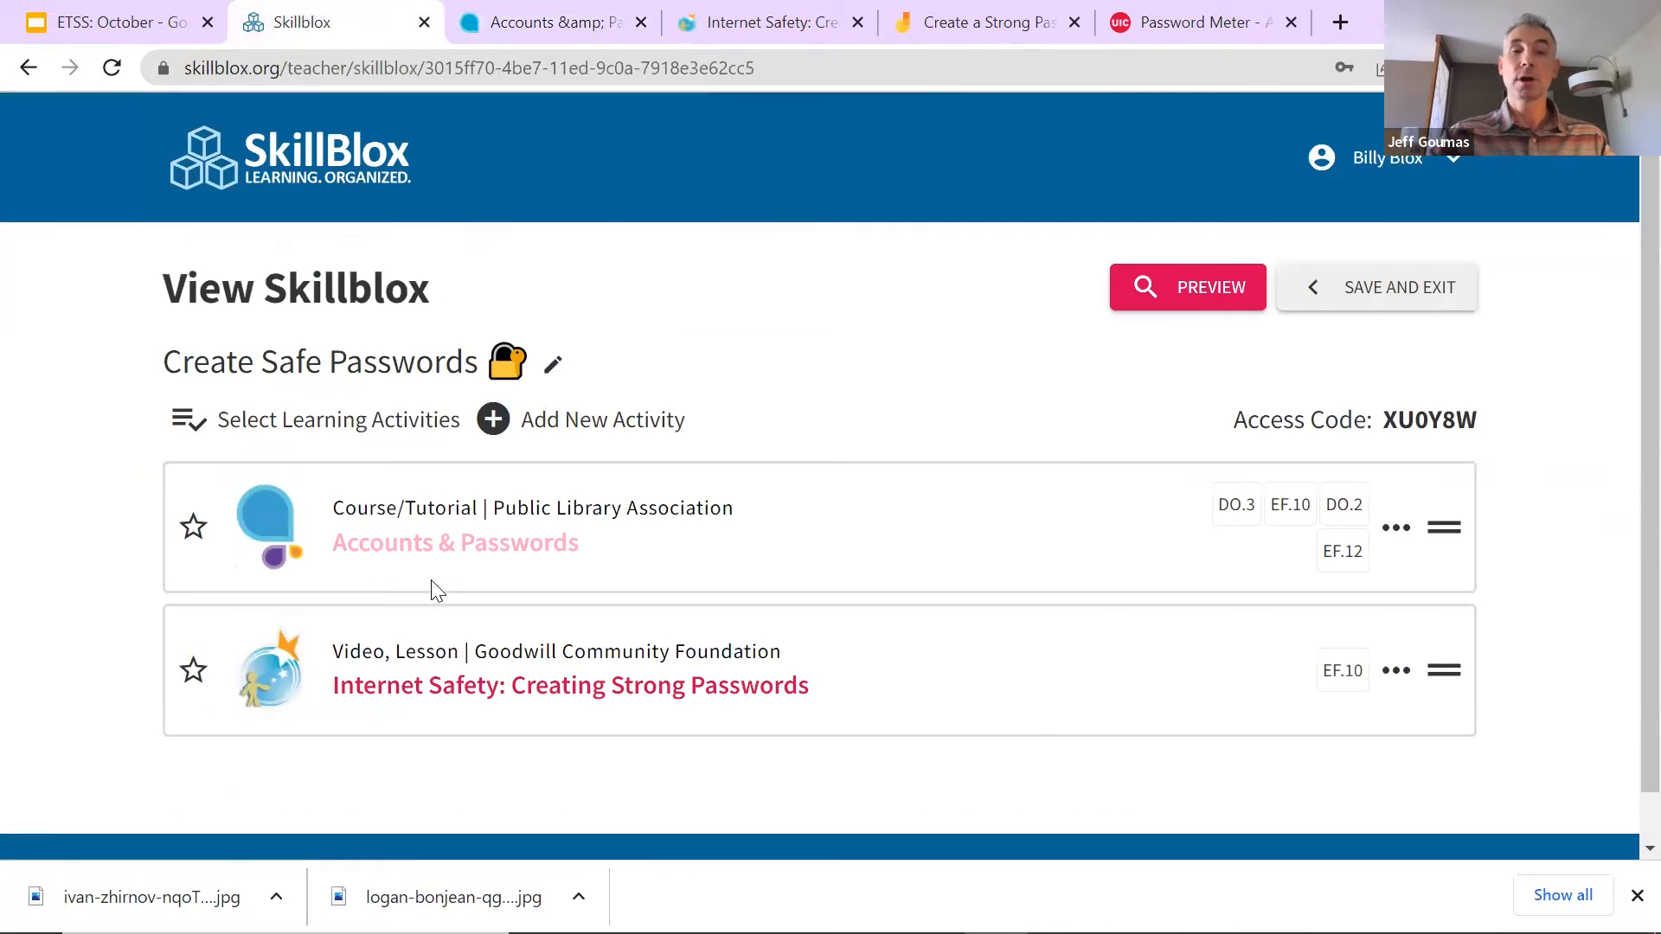
pyautogui.click(1393, 532)
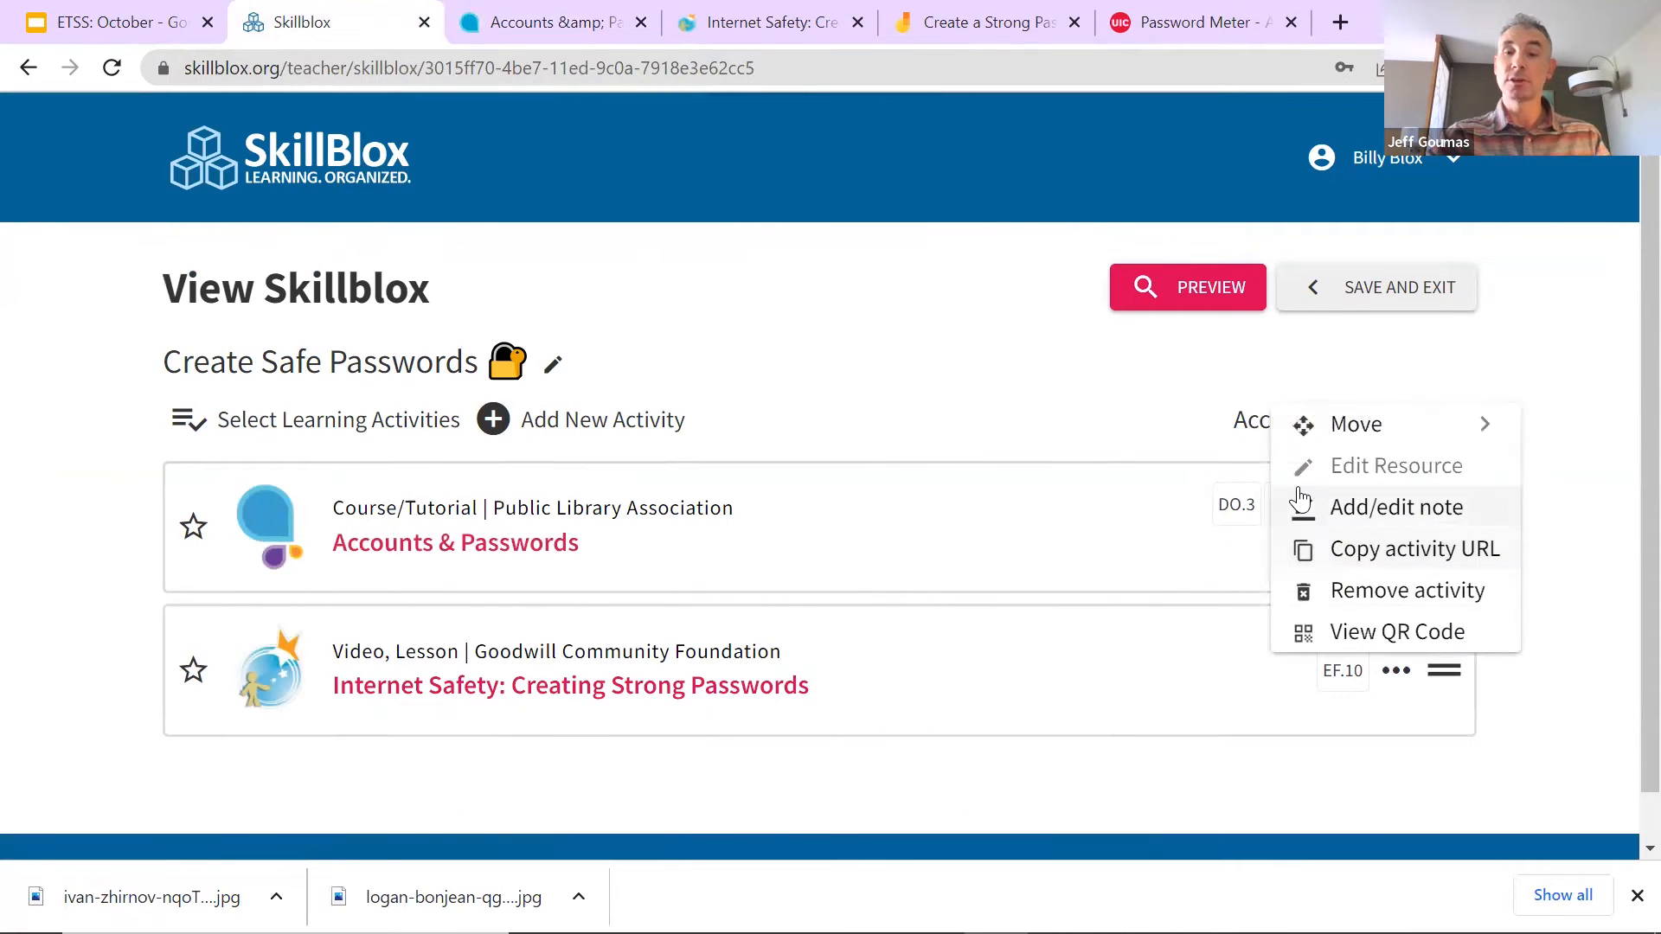
pyautogui.click(1400, 519)
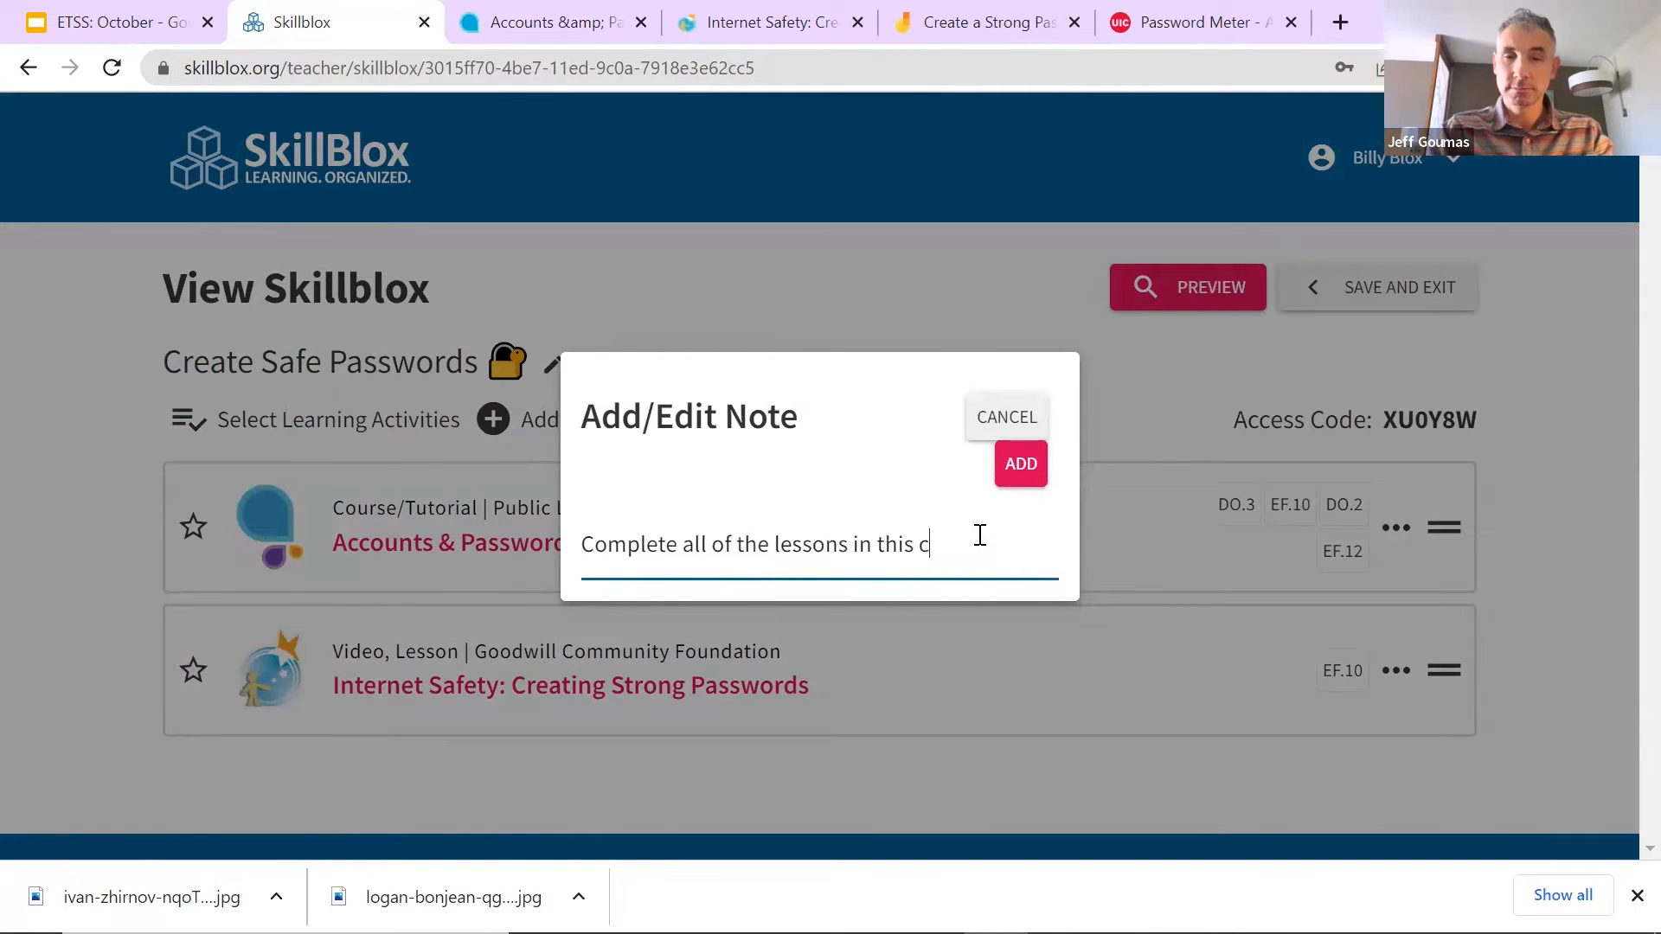
pyautogui.click(1020, 463)
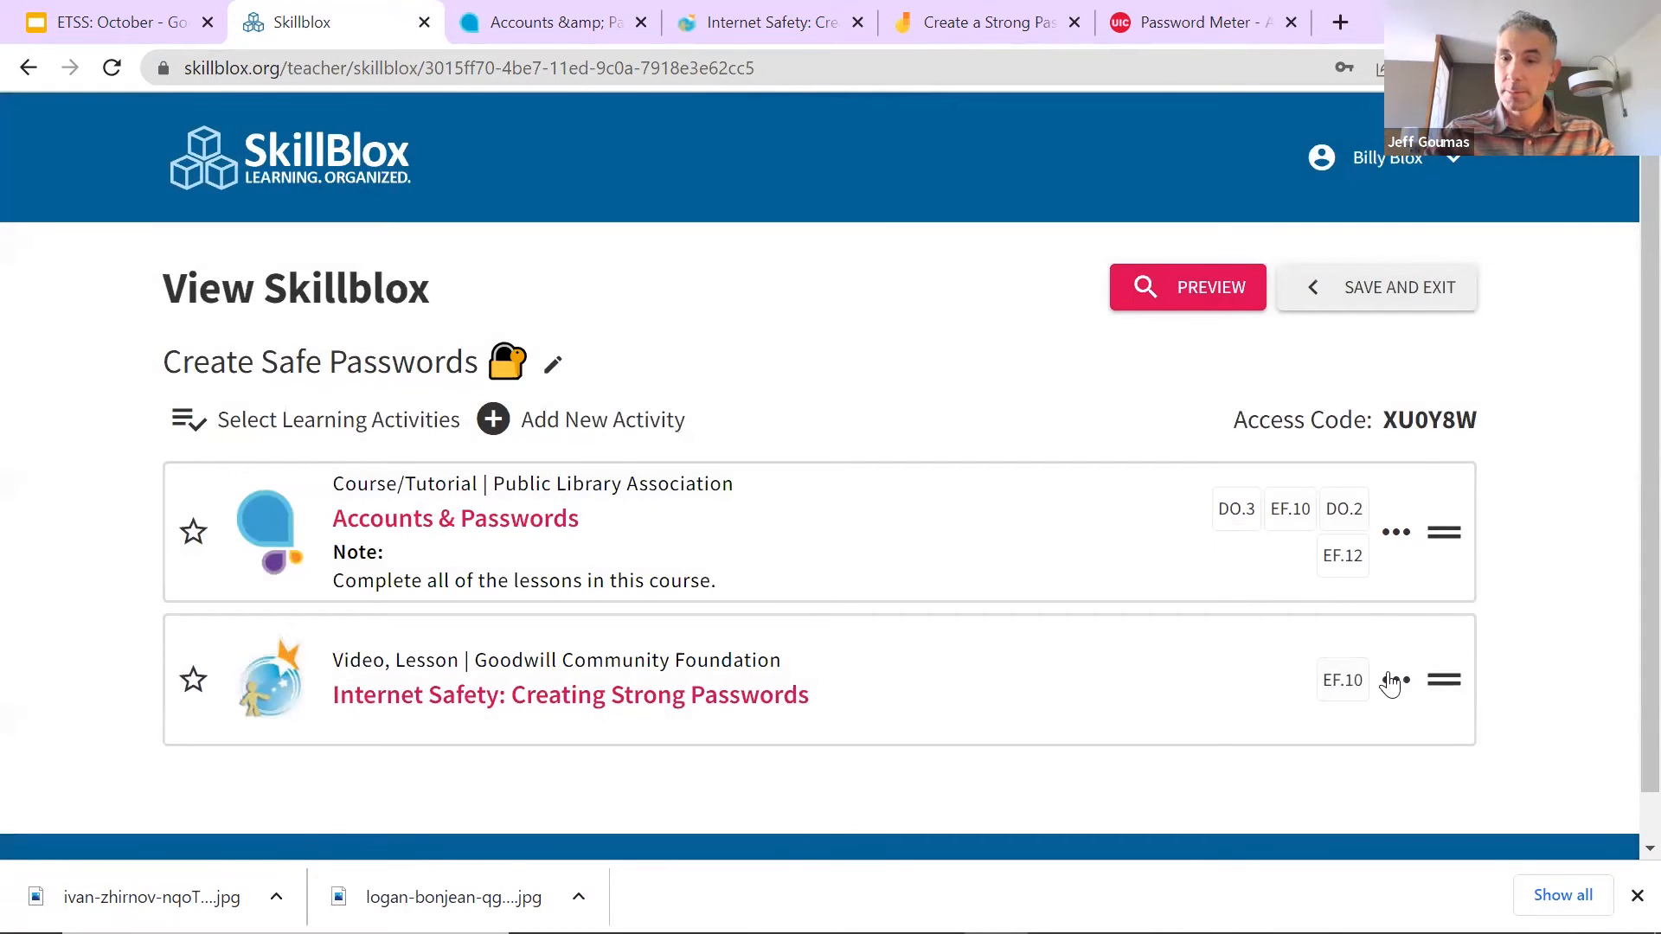
# Step: Add the note 'Read the article and watch the video.' to Internet Safety: Creating Strong Passwords
pyautogui.click(1390, 682)
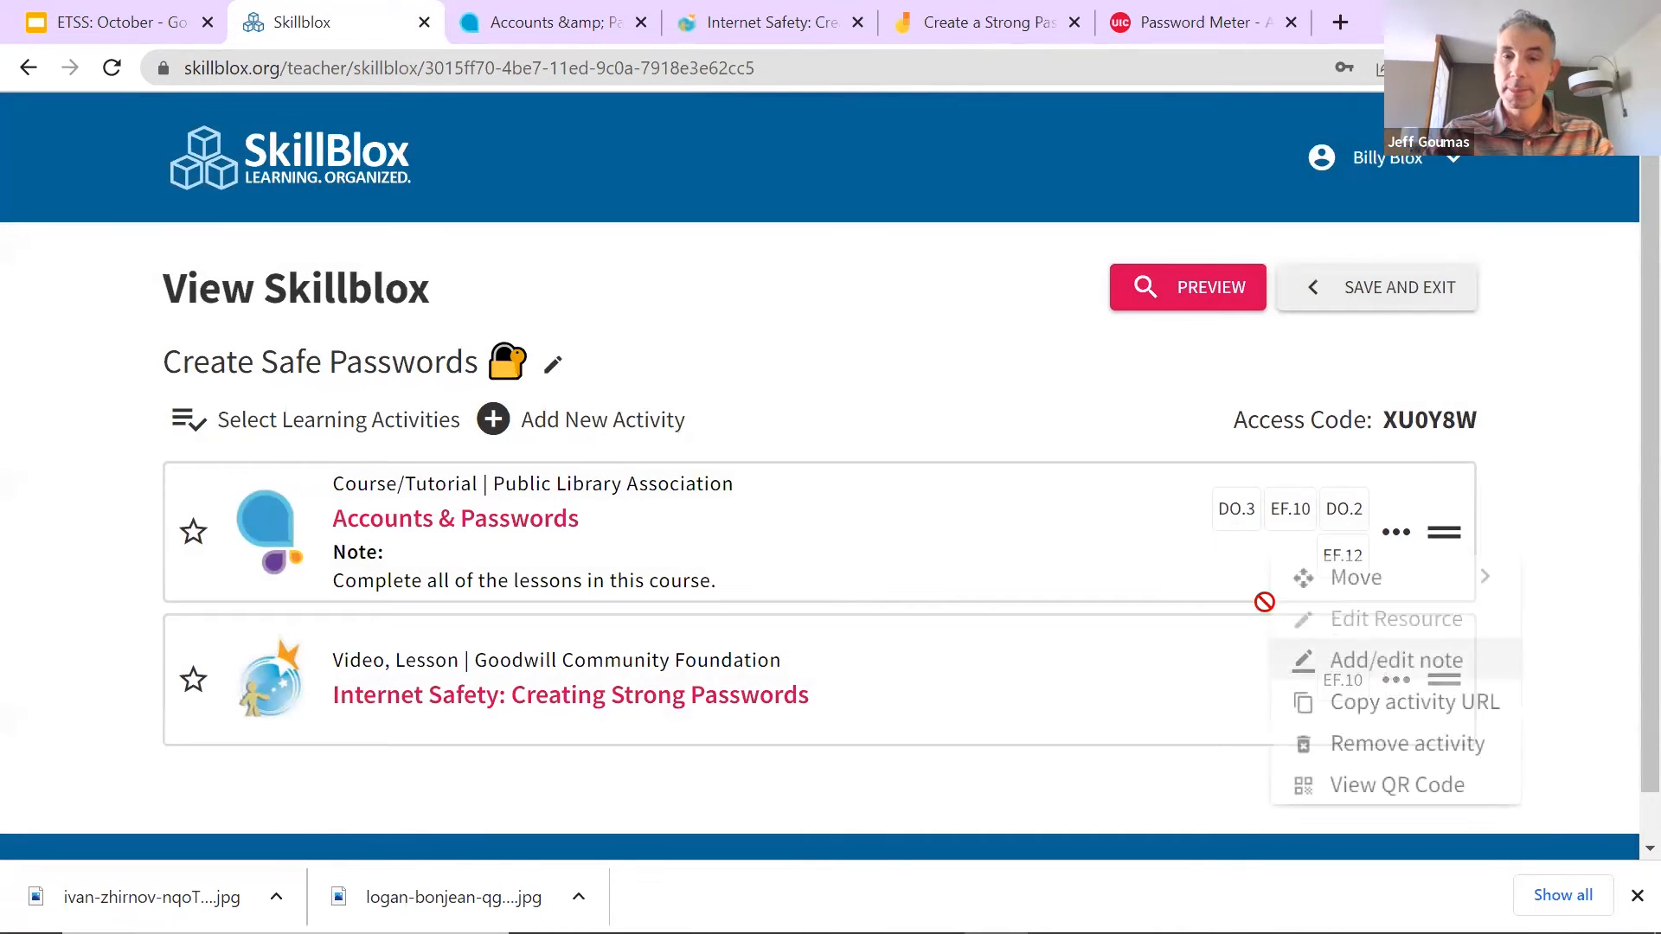
pyautogui.click(1375, 657)
pyautogui.write('Read the article and watch the ideo.')
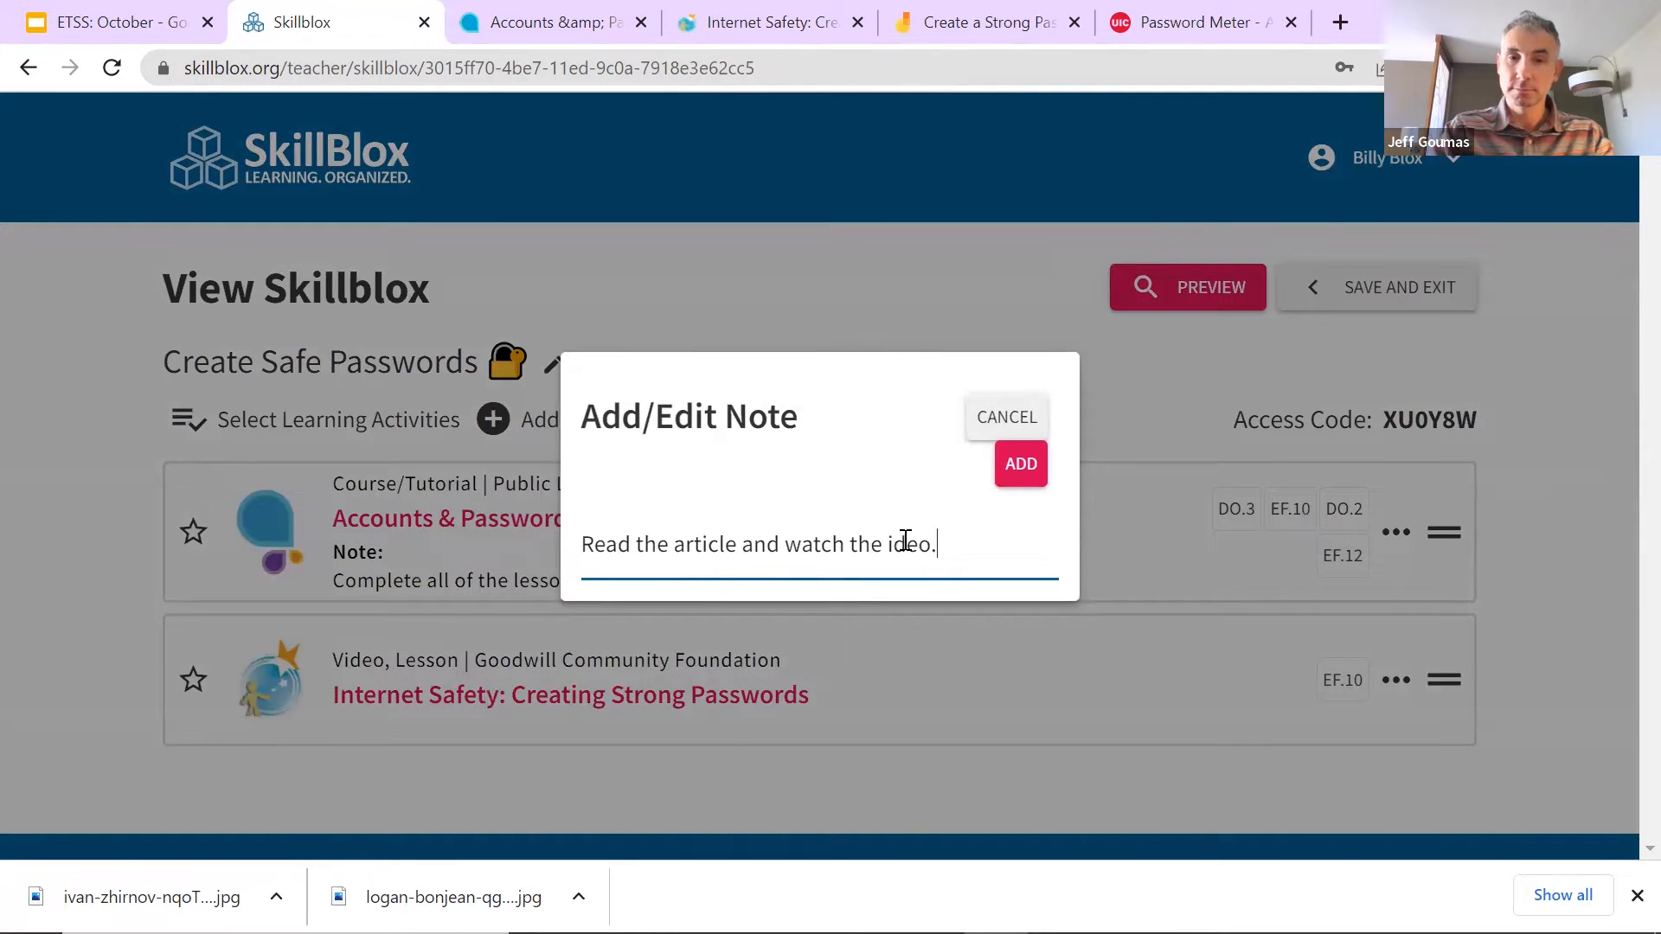
pyautogui.write('v')
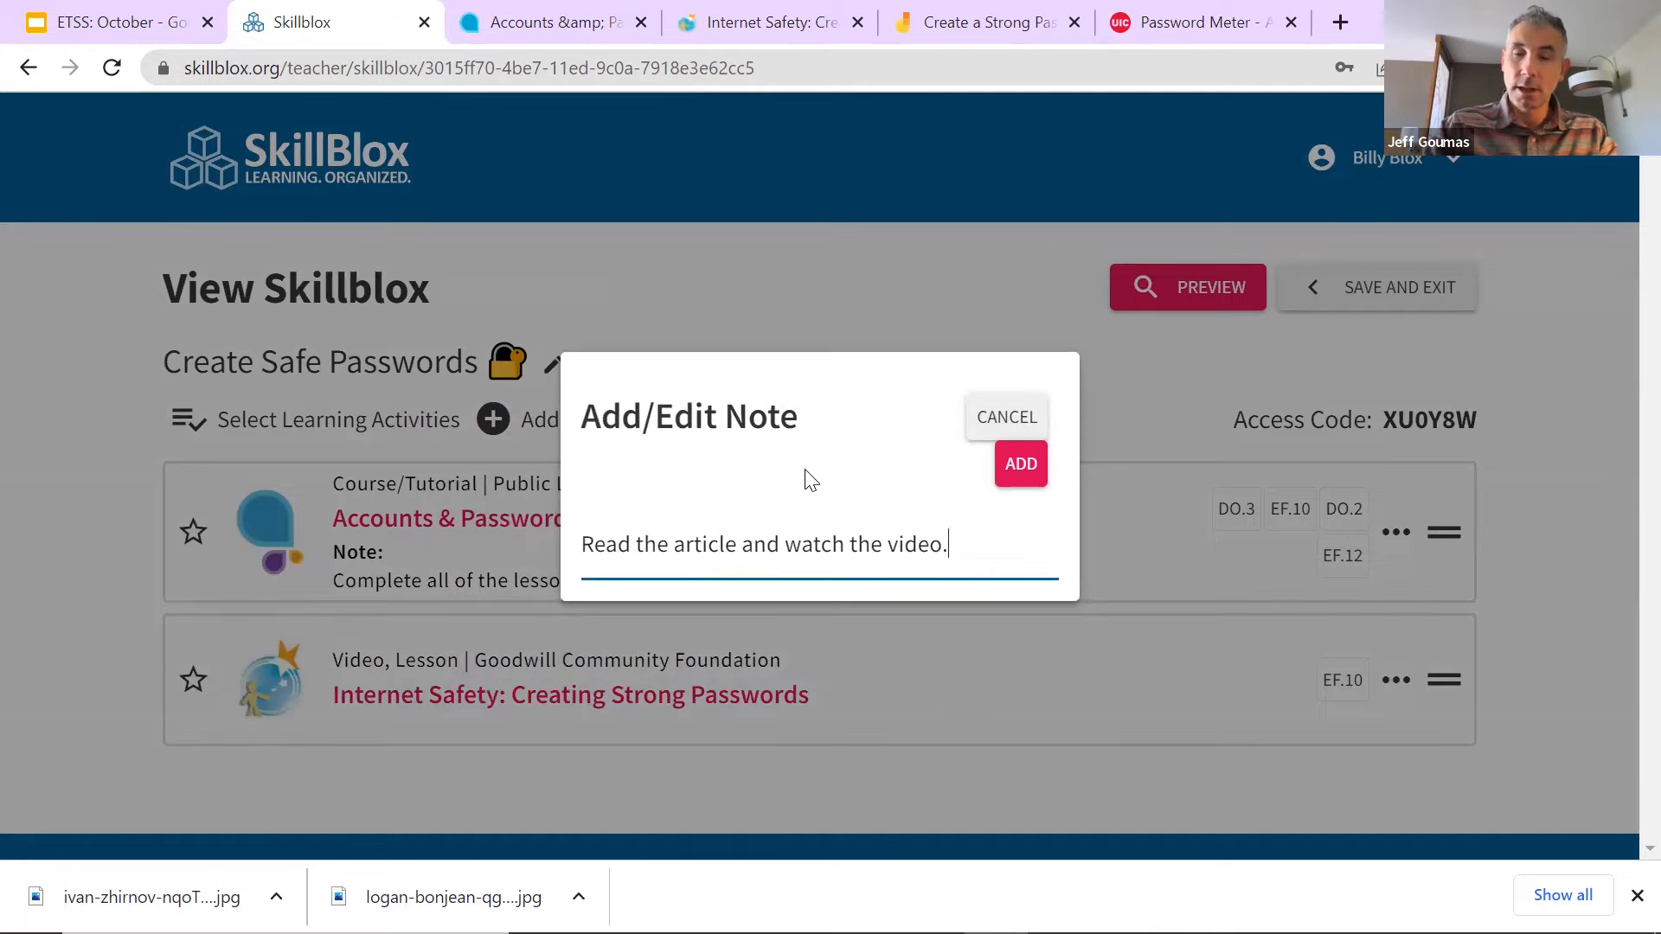
pyautogui.click(1019, 474)
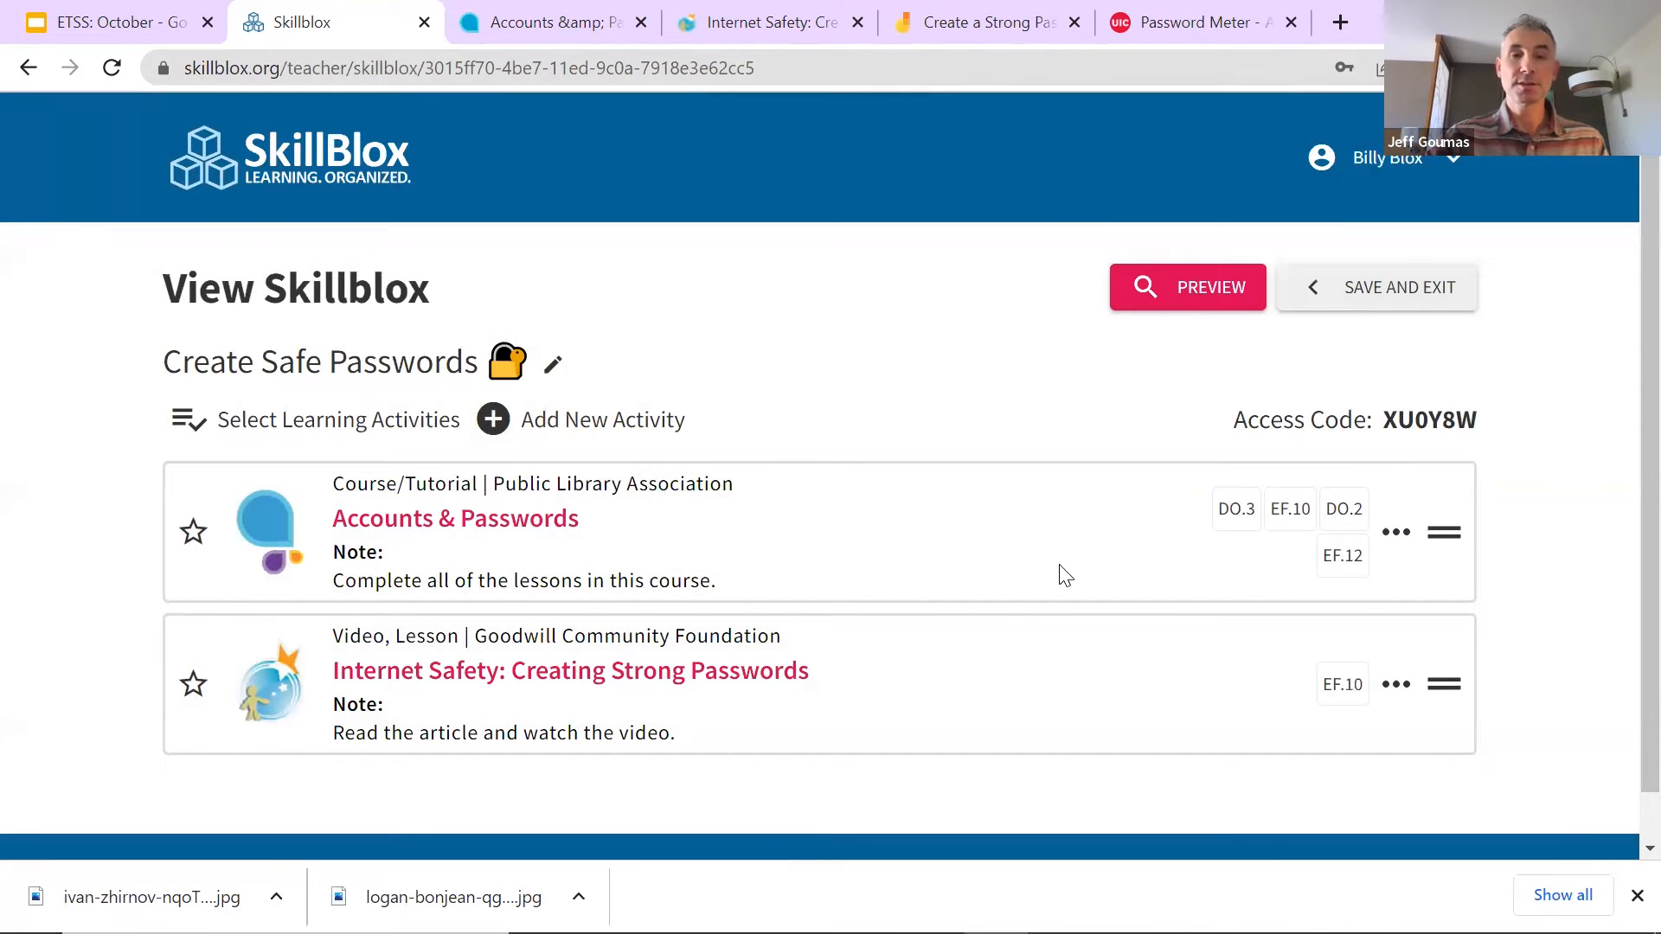
pyautogui.click(1190, 289)
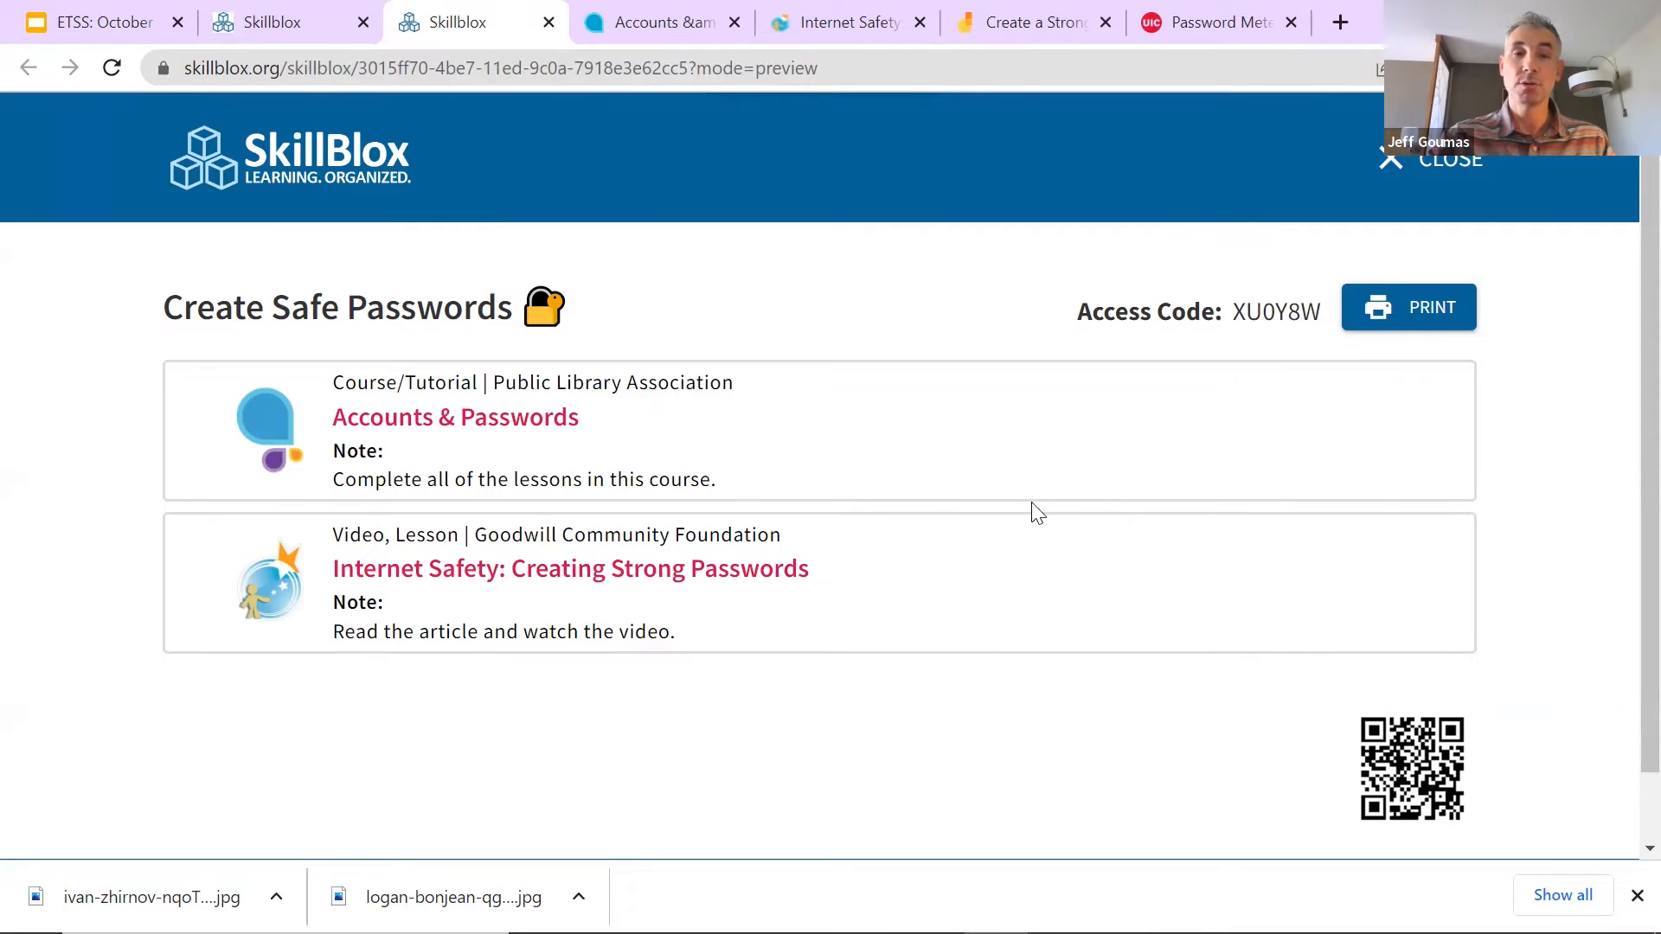
pyautogui.moveTo(1234, 310); pyautogui.dragTo(1323, 308)
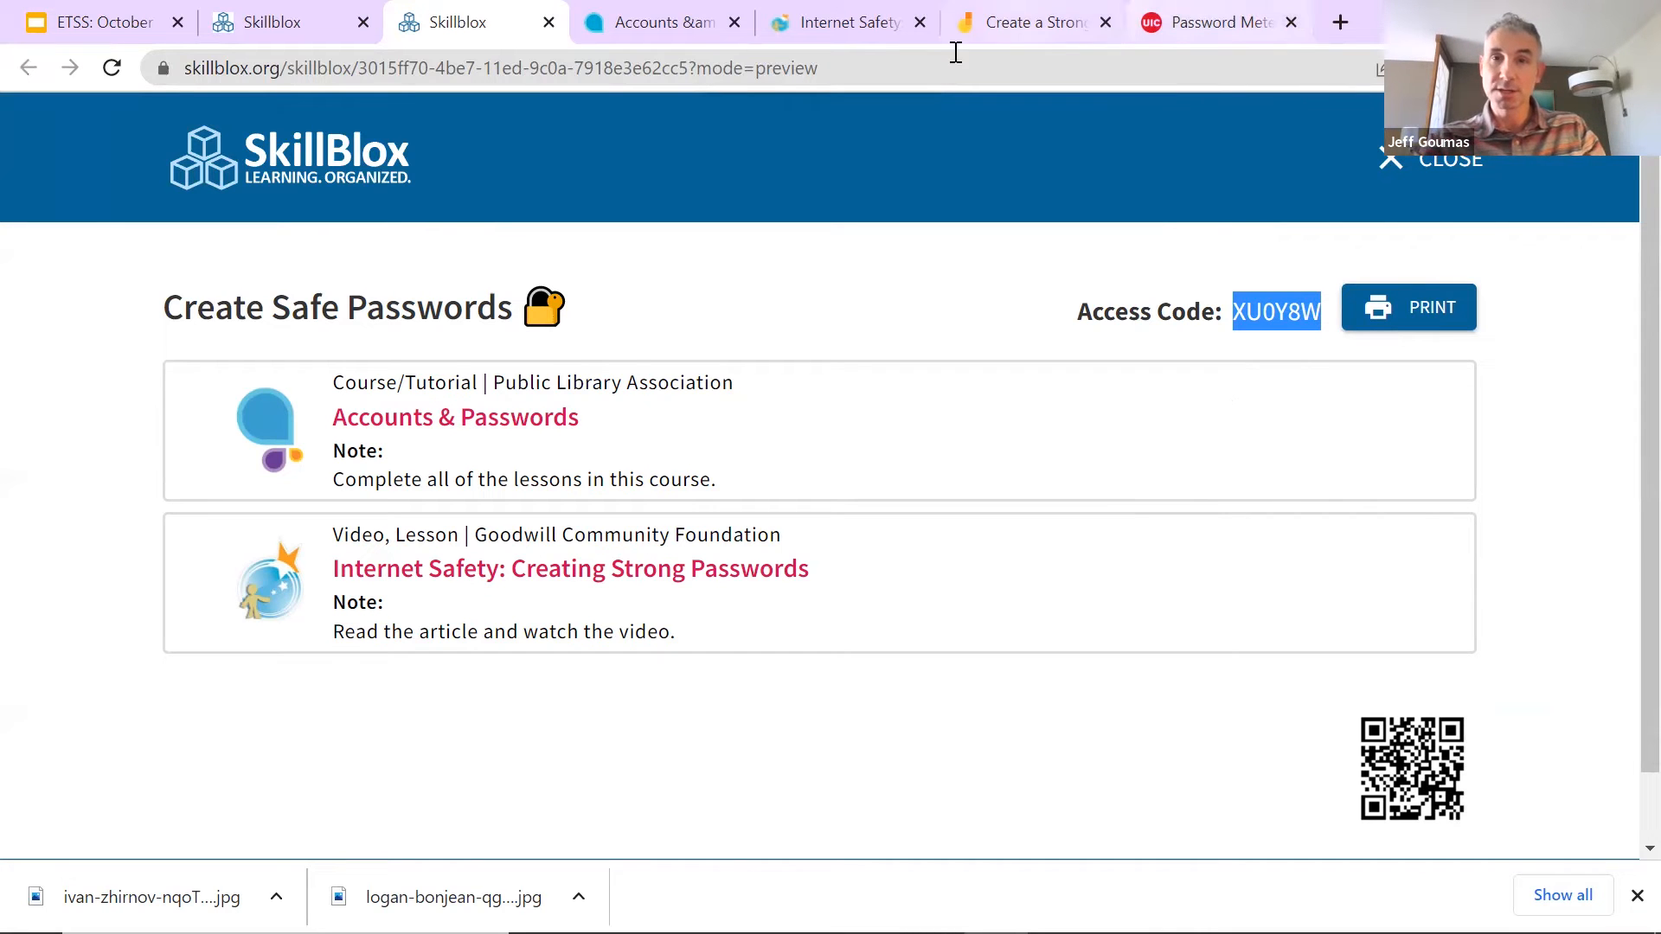
pyautogui.click(1563, 209)
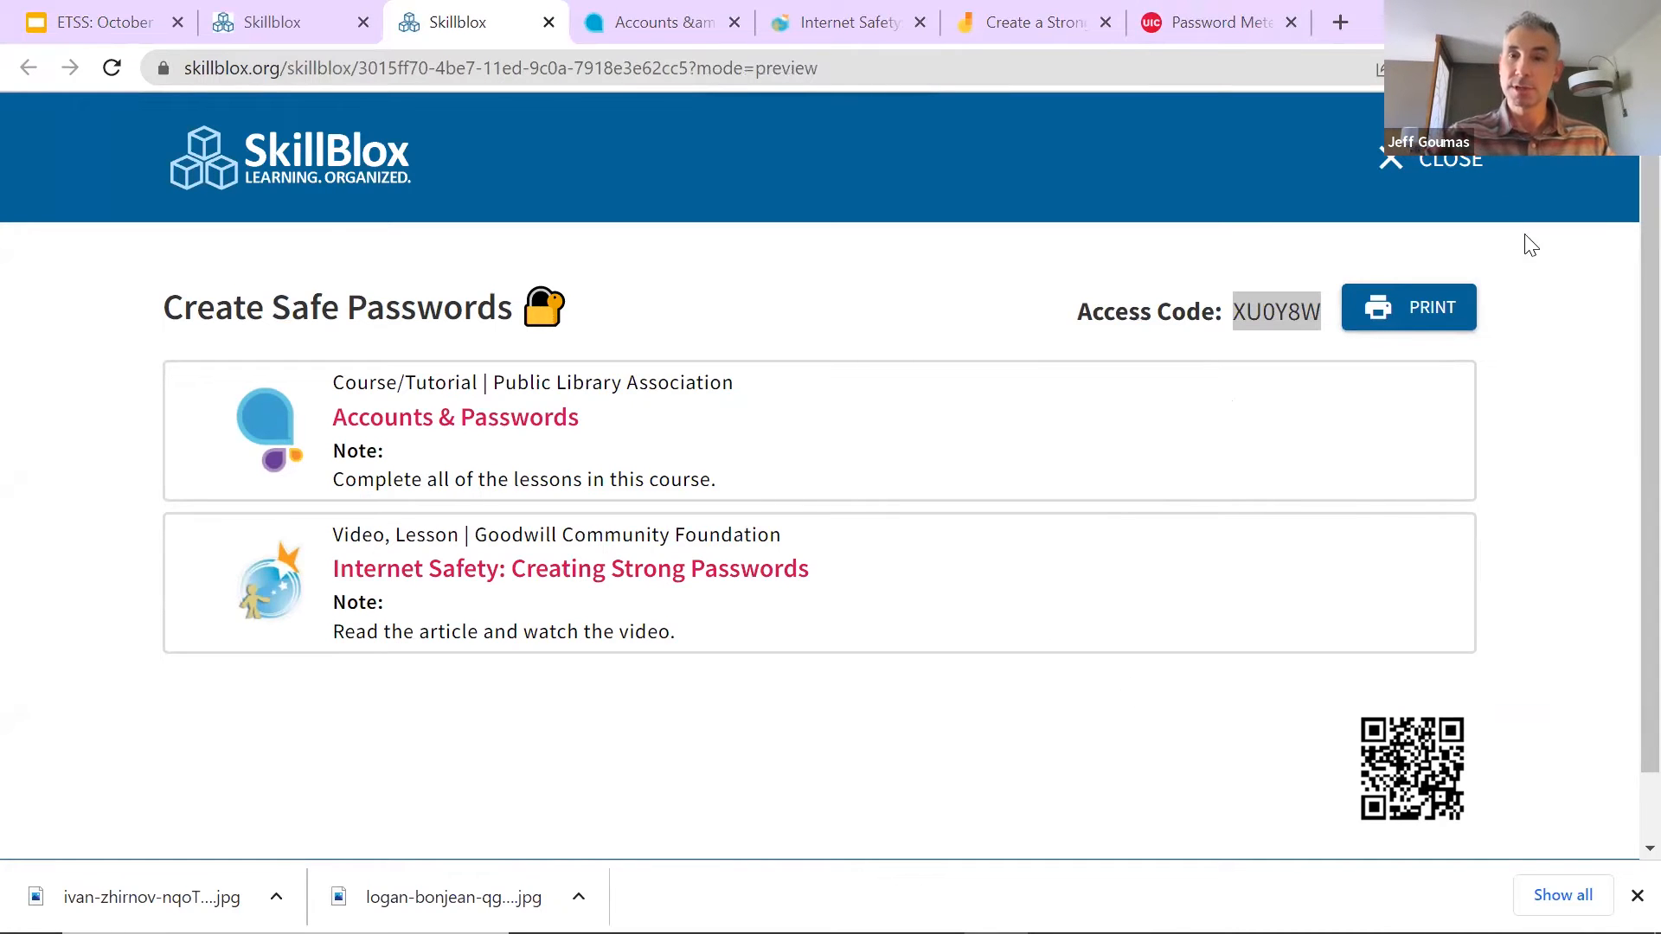
pyautogui.click(1453, 169)
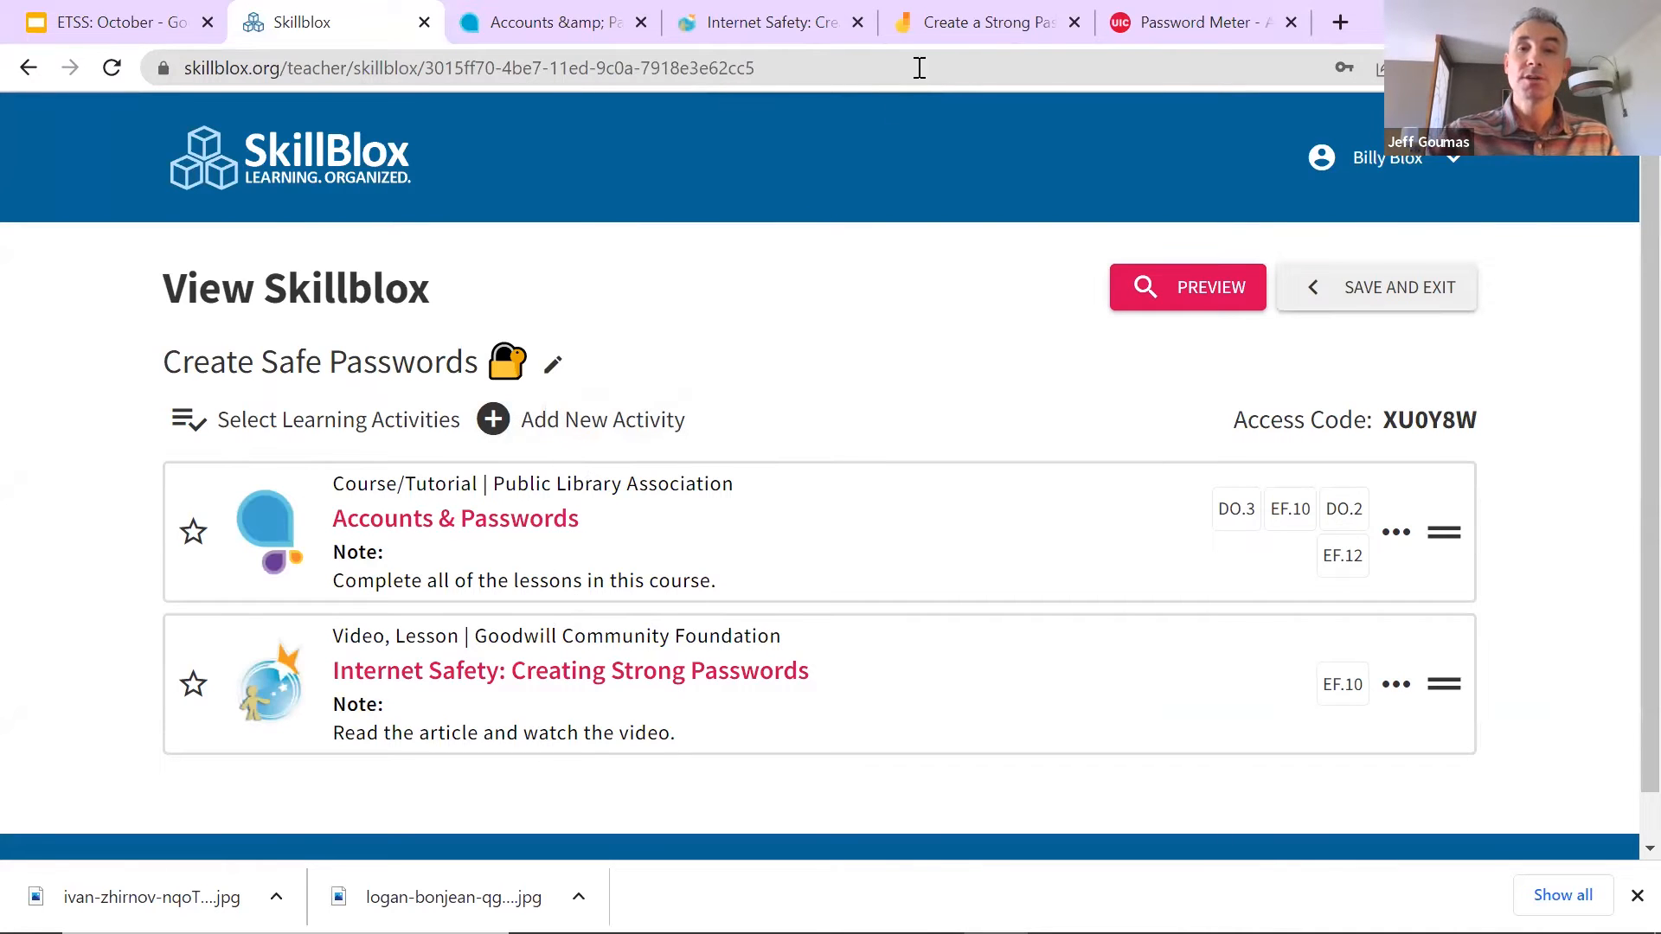
# Step: Test-place the f and I tiles on the Create a Strong Password board, undo them, and copy its share link
pyautogui.click(986, 22)
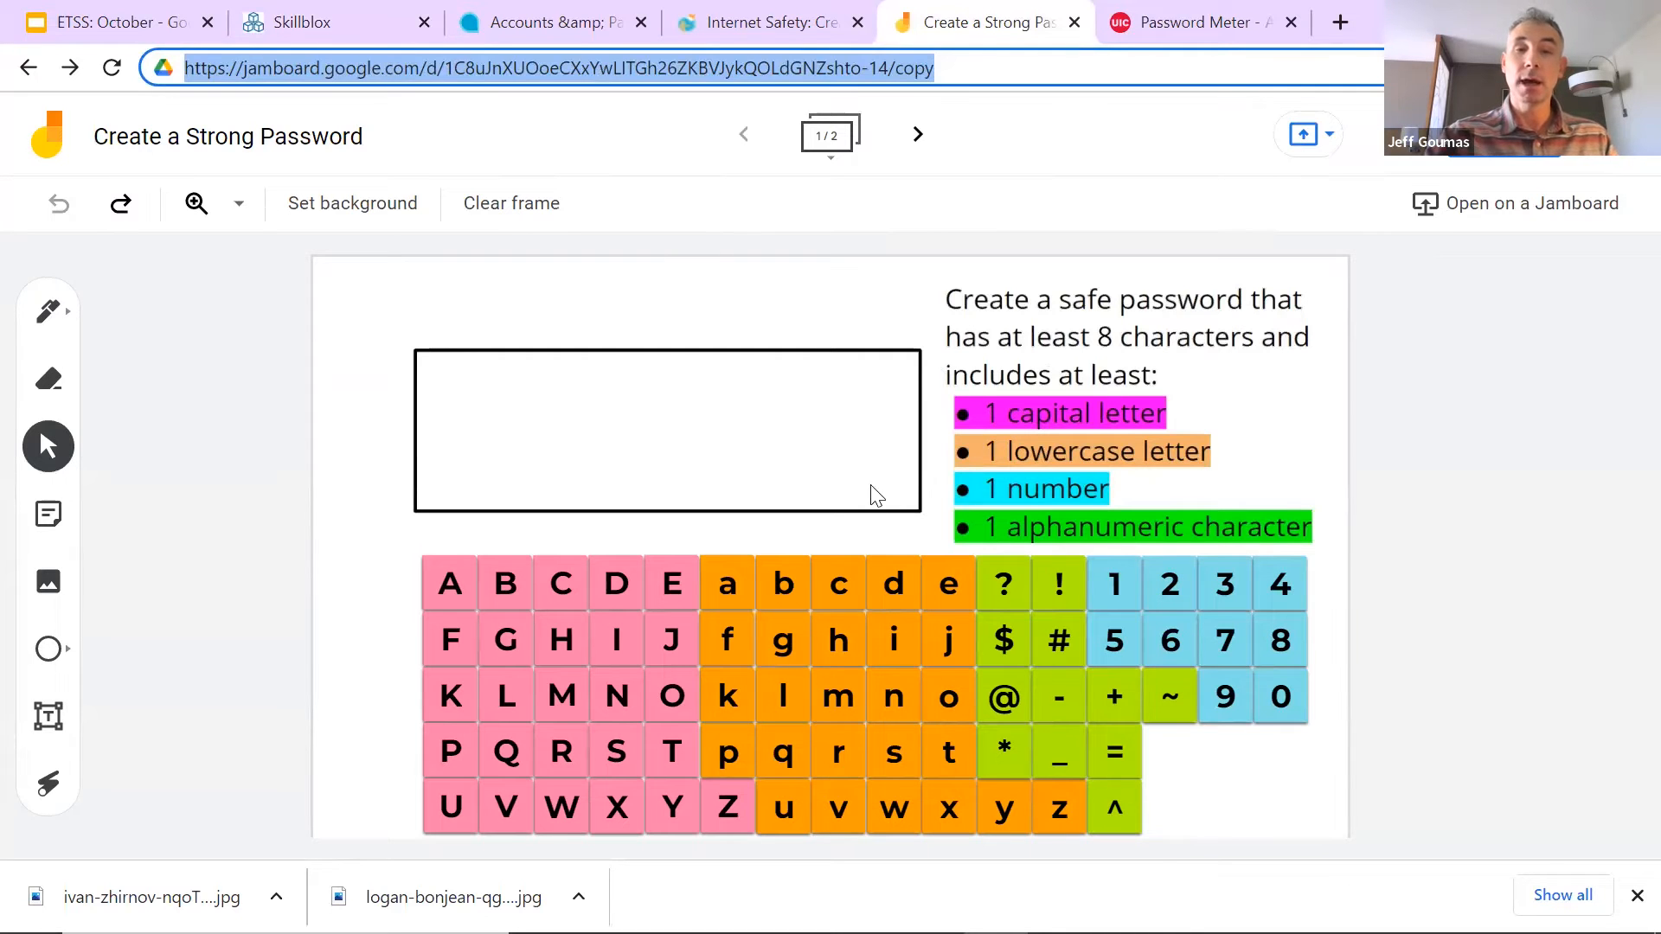
pyautogui.moveTo(727, 649); pyautogui.dragTo(524, 404)
pyautogui.moveTo(615, 606); pyautogui.dragTo(585, 370)
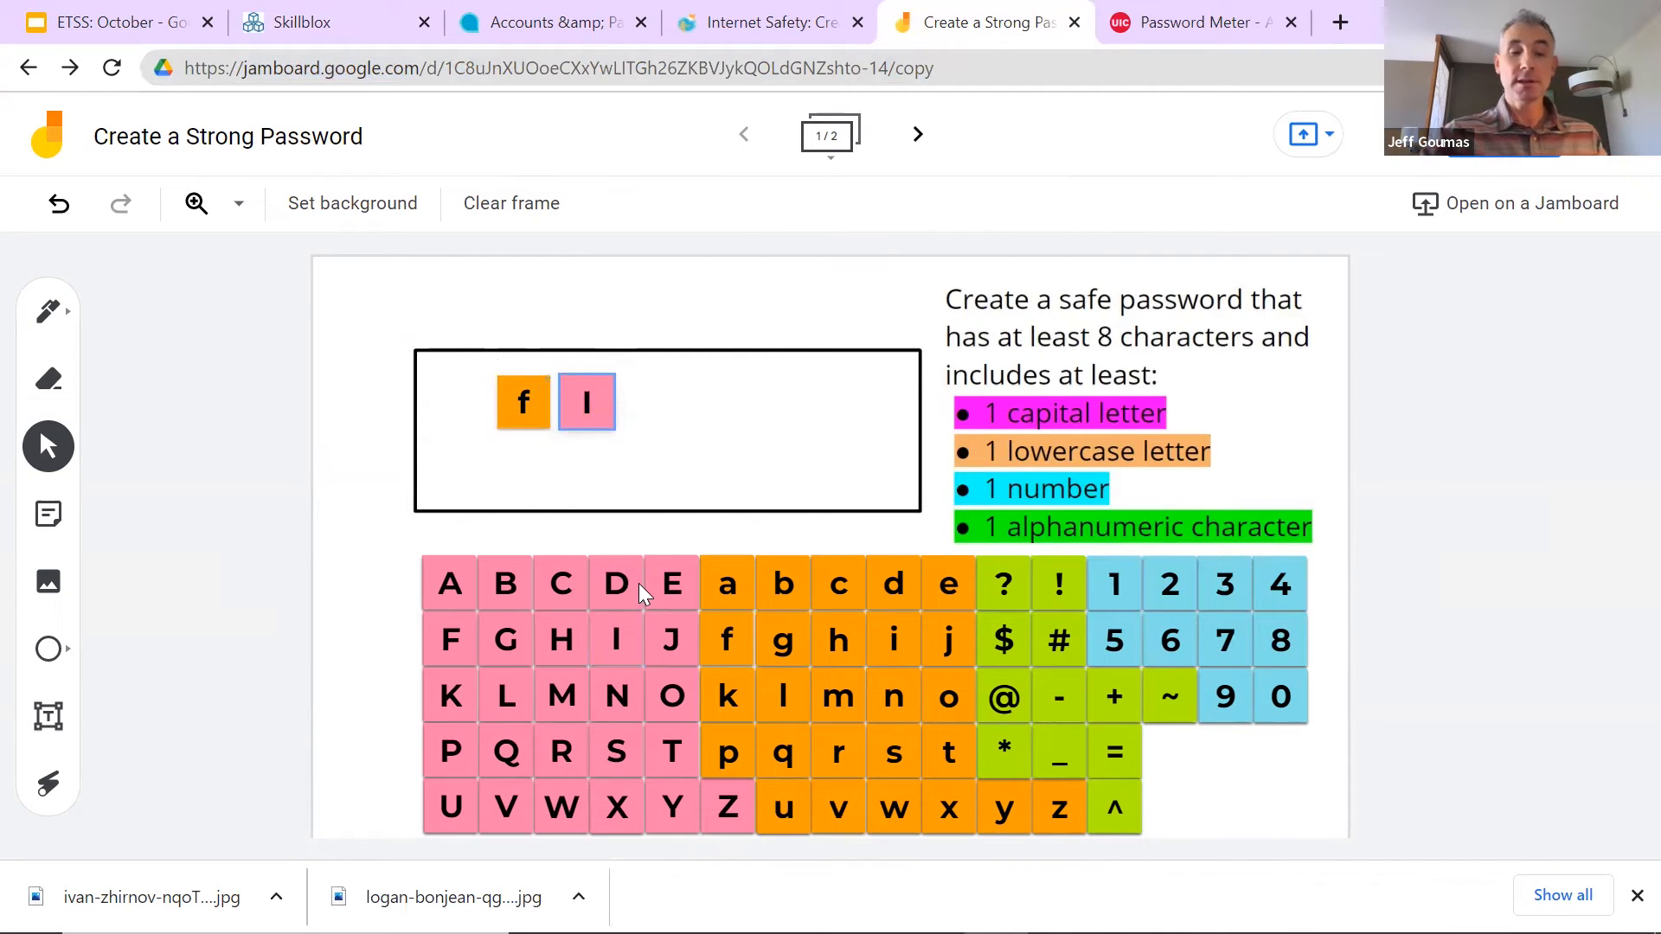
pyautogui.hotkey('ctrl', 'z')
pyautogui.hotkey('ctrl', 'z')
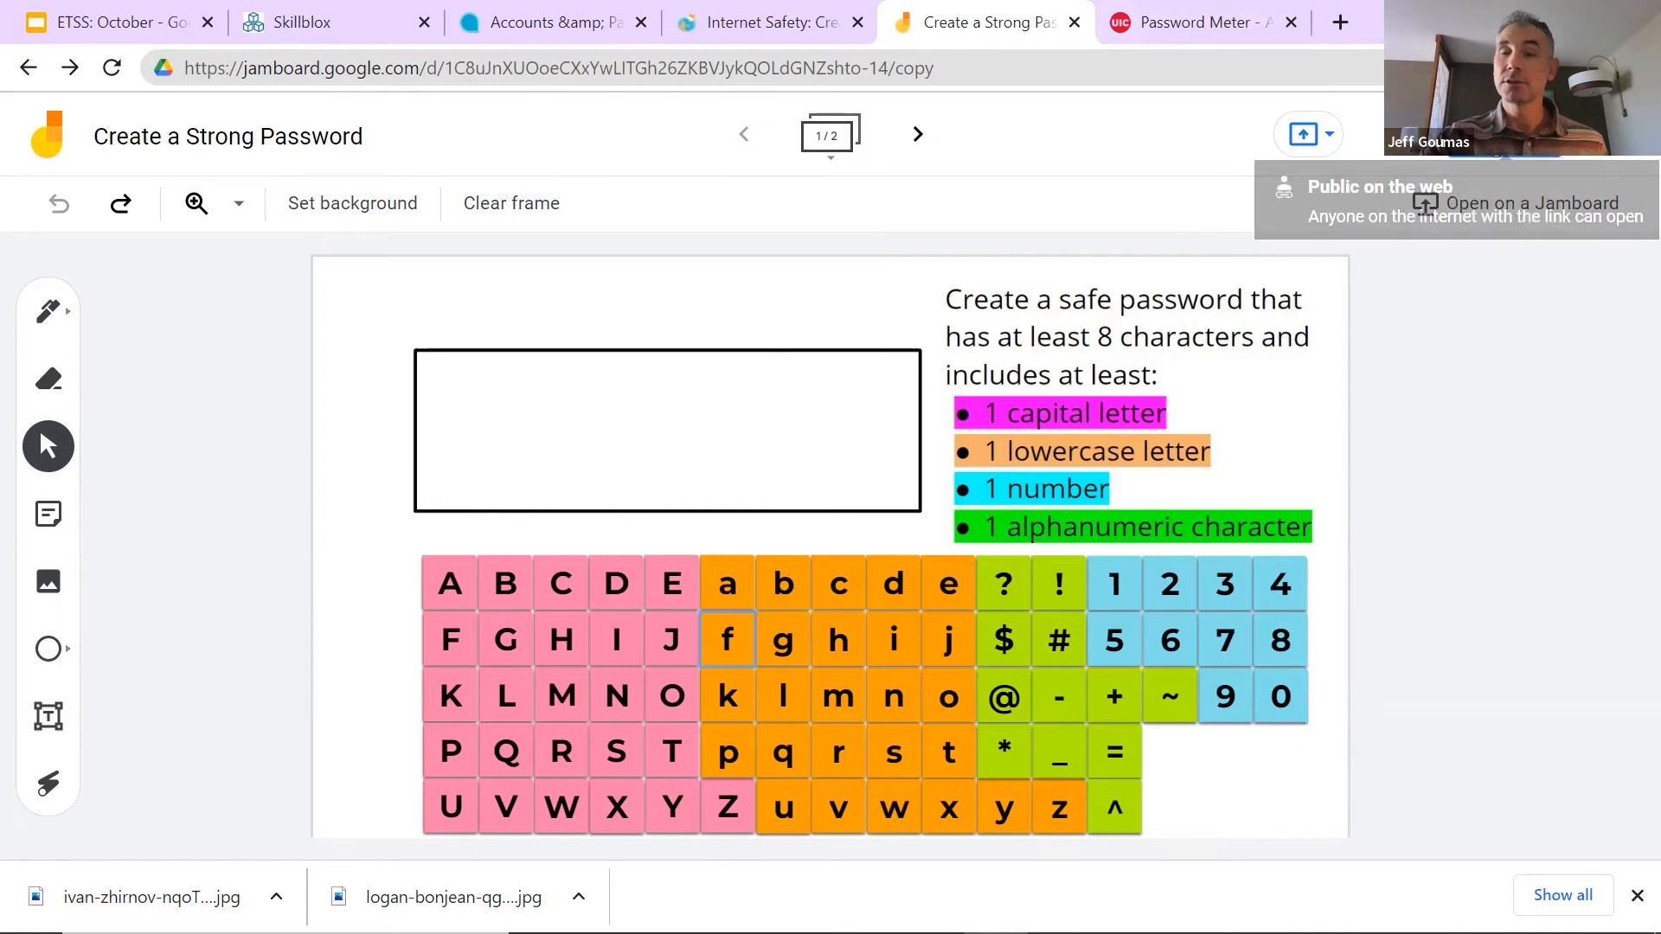
pyautogui.click(1303, 134)
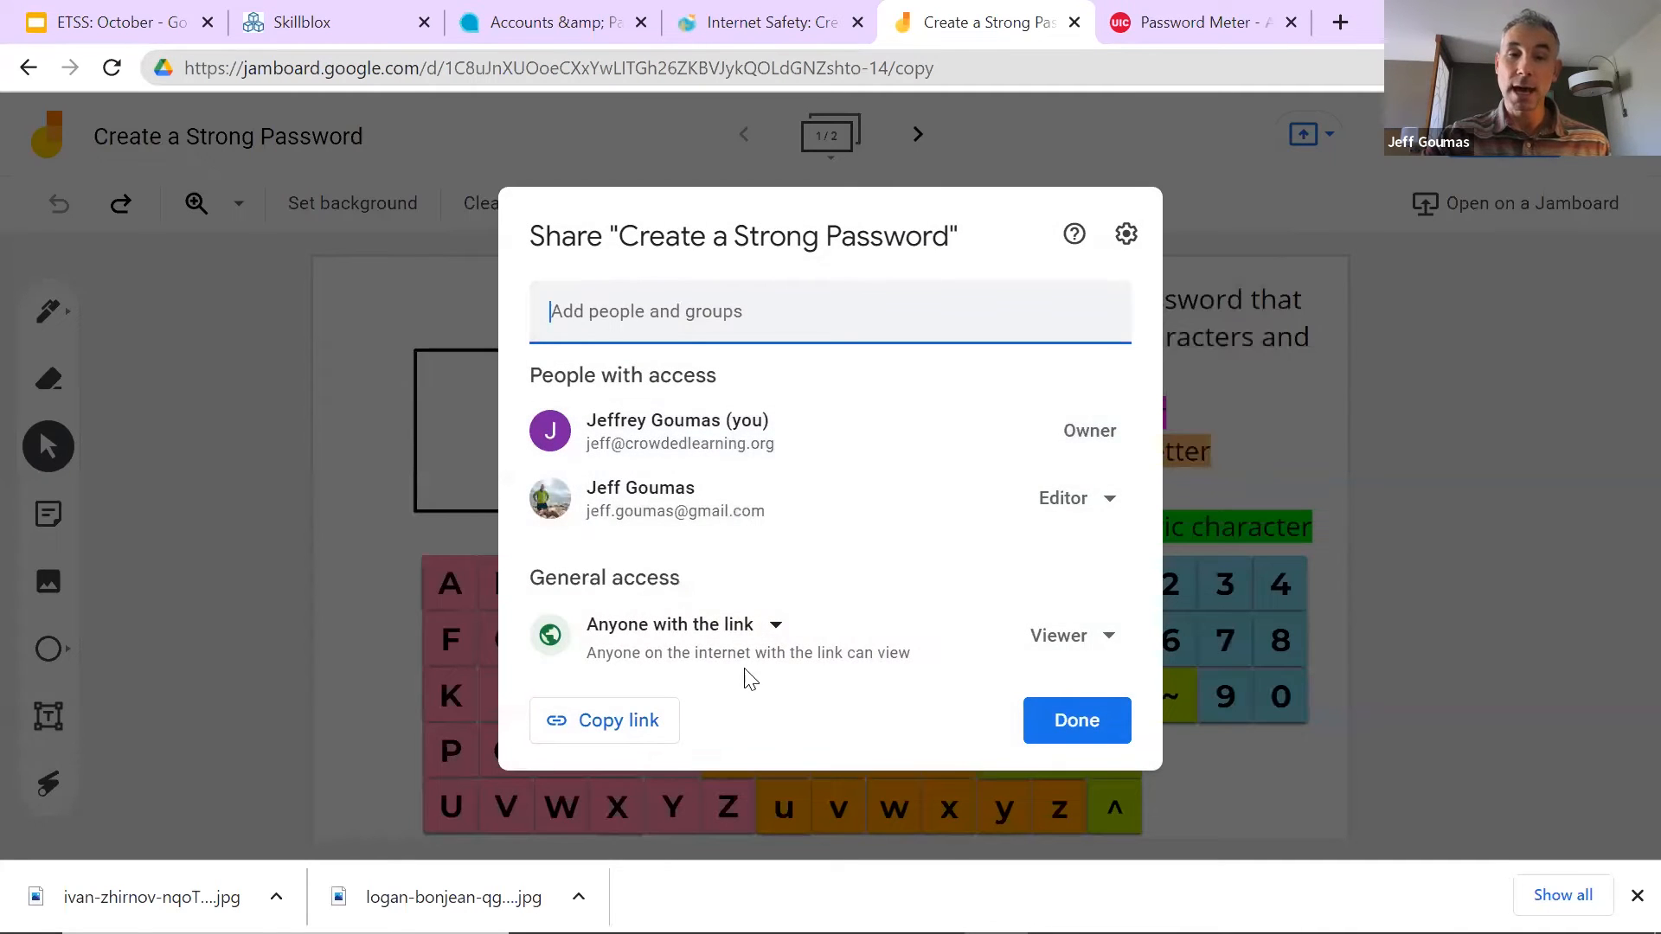
pyautogui.click(650, 720)
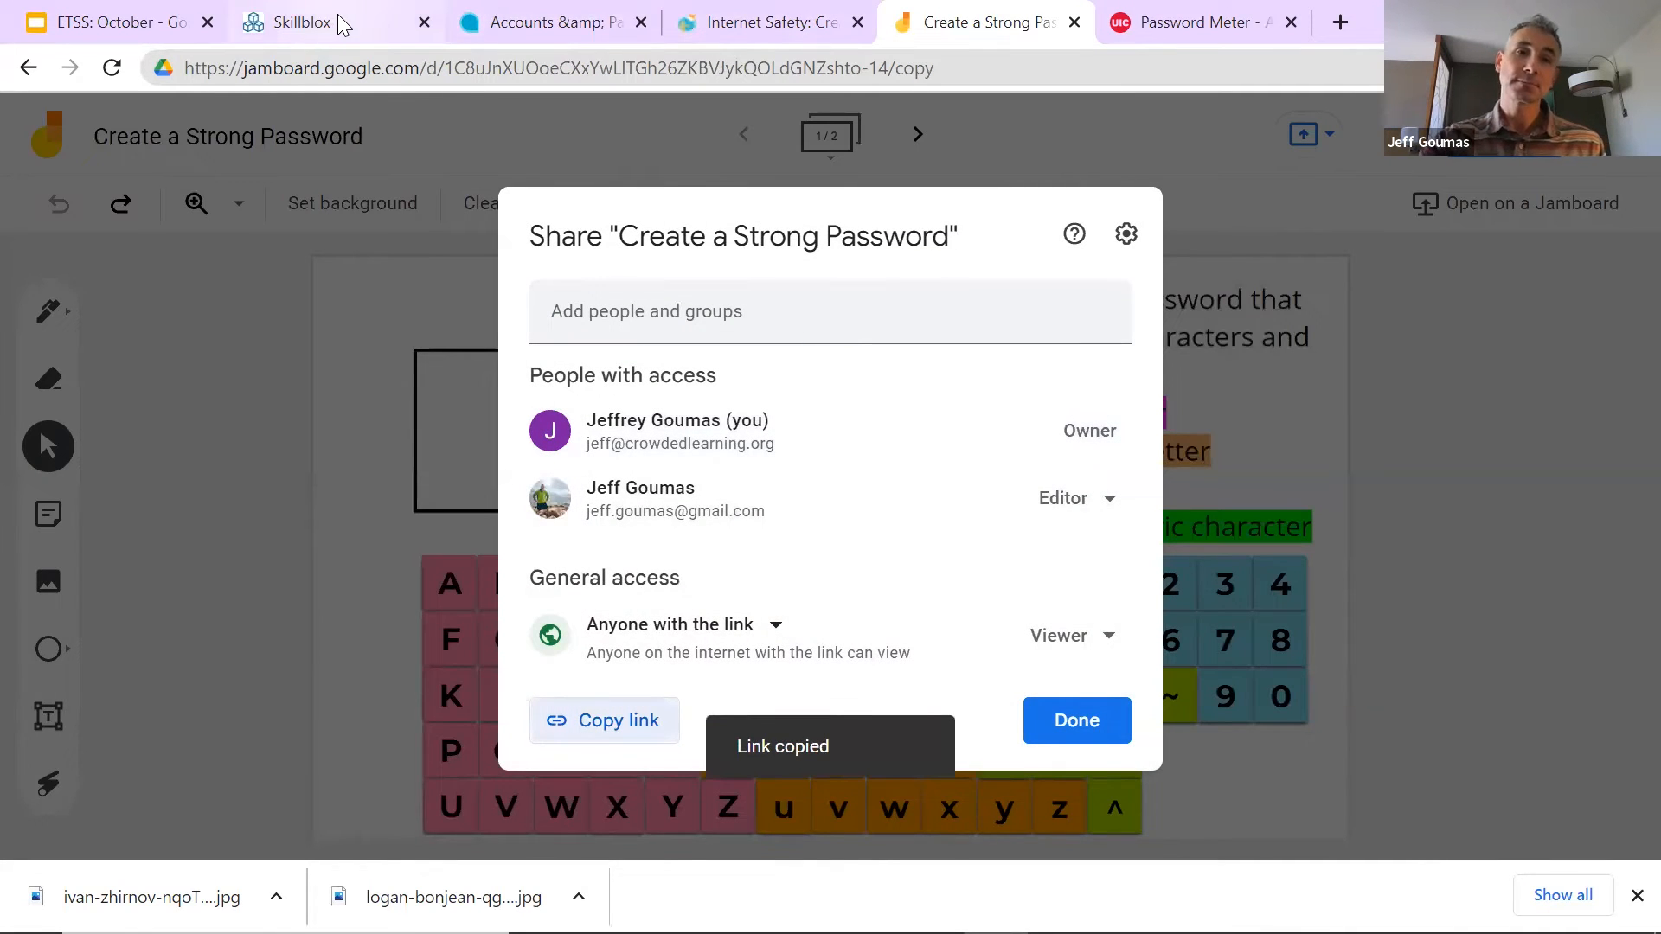
# Step: Start a new custom Simulation activity in SkillBlox with the Jamboard board link as its URL
pyautogui.click(334, 23)
pyautogui.click(678, 420)
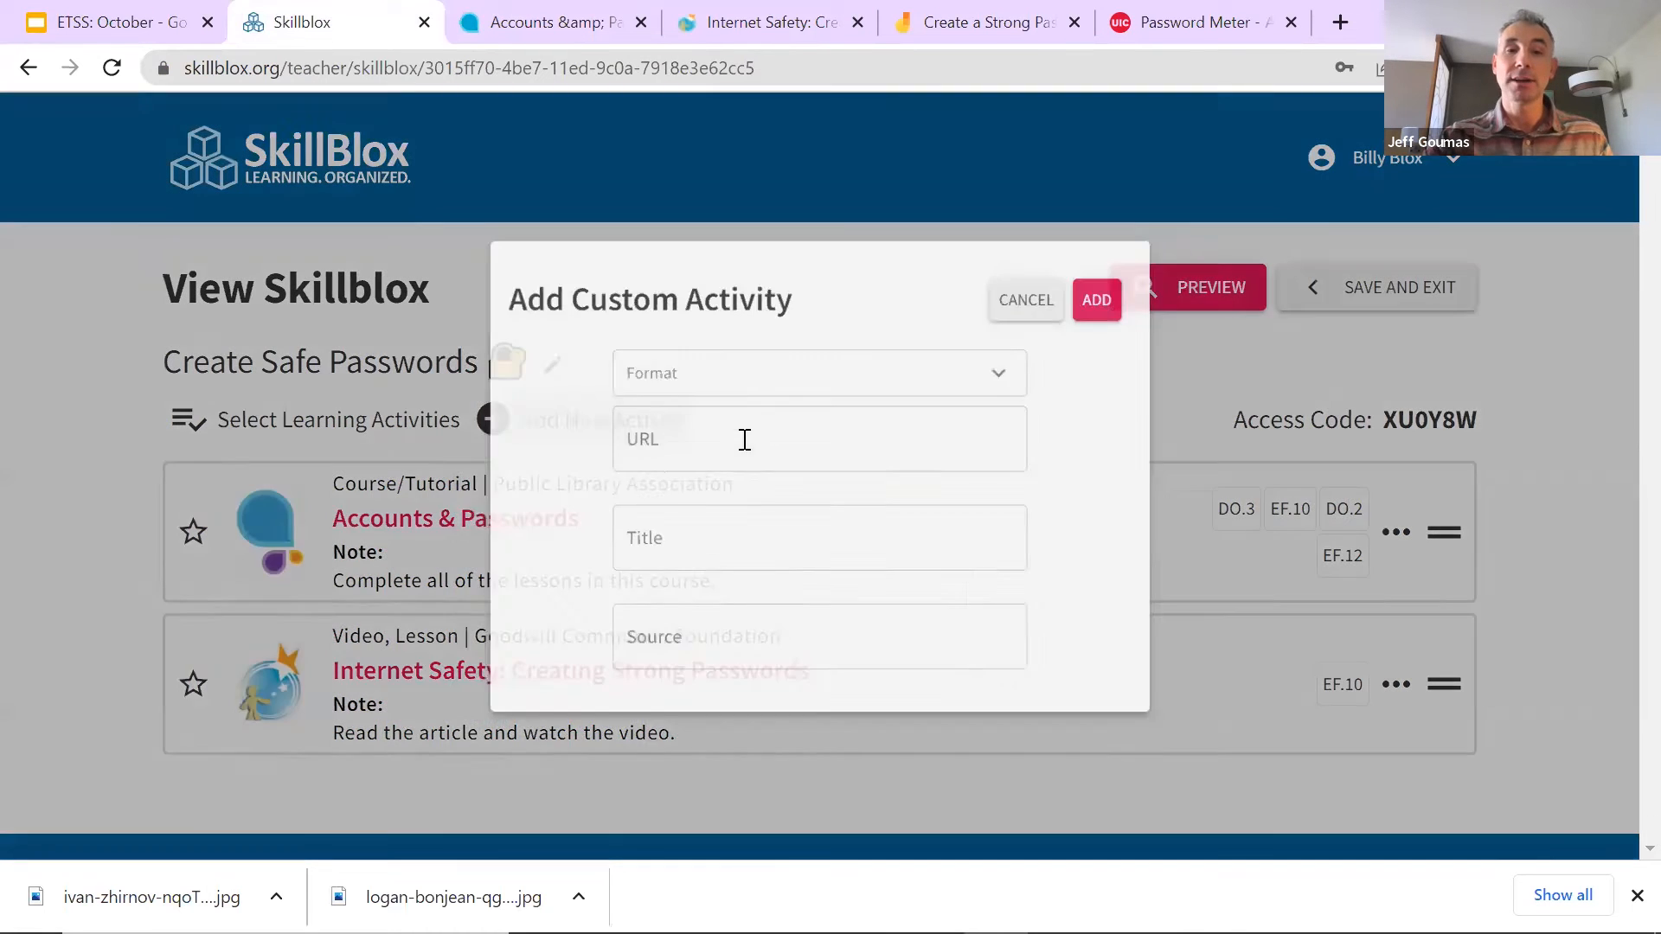
pyautogui.click(766, 371)
pyautogui.scroll(-3, 755, 478)
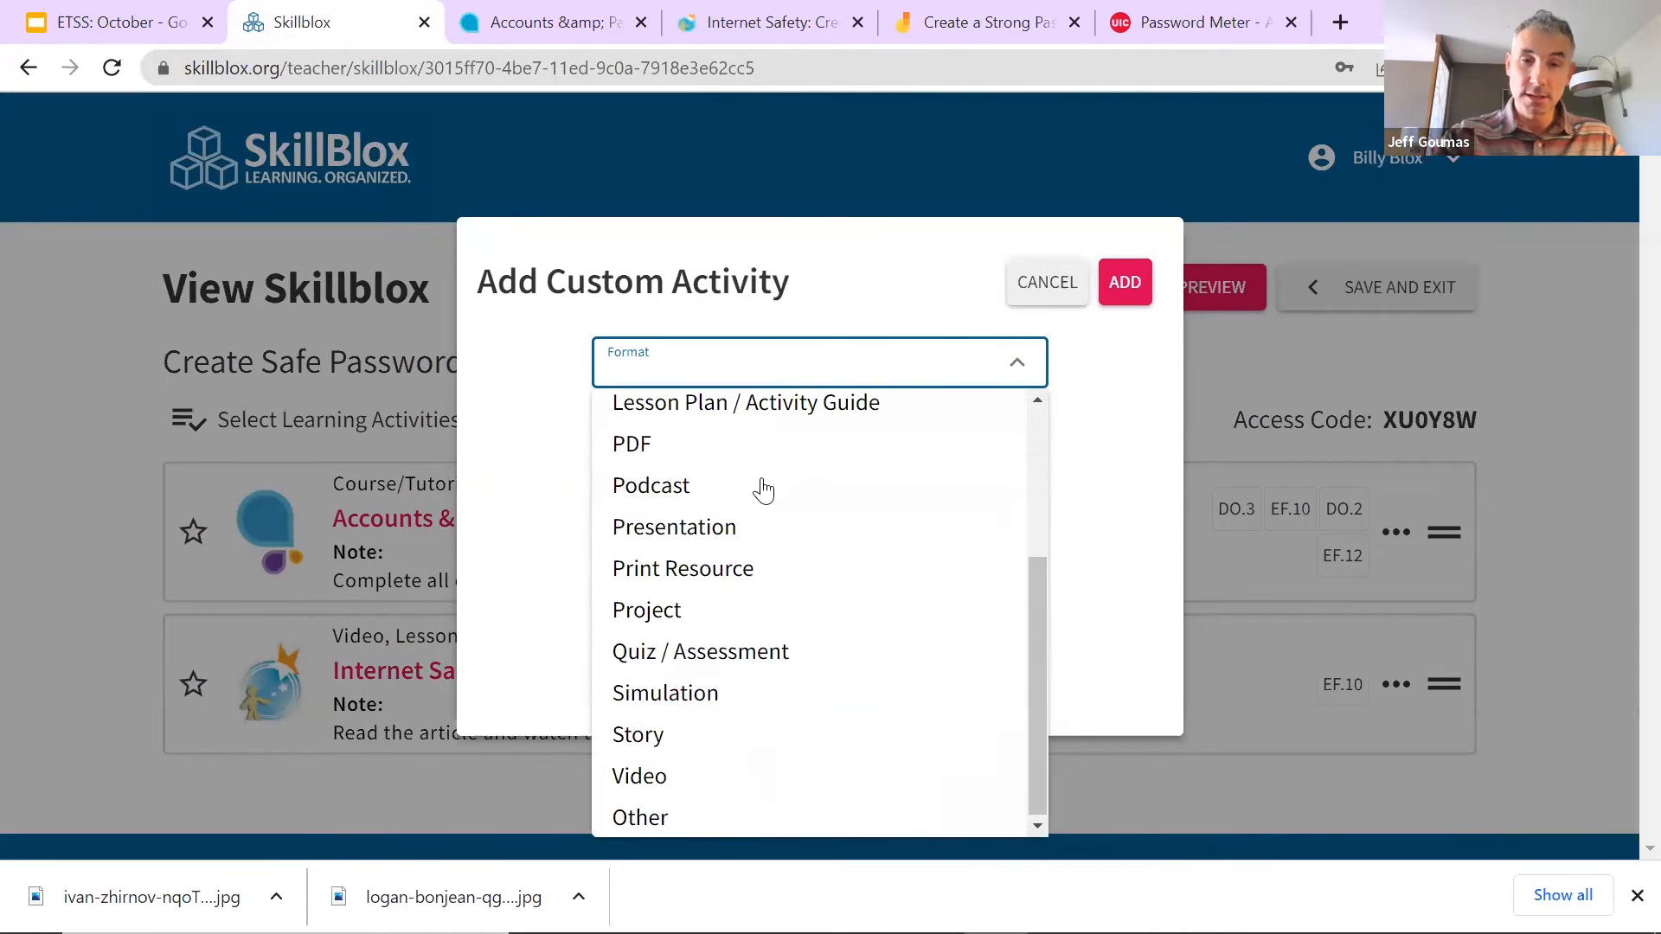
pyautogui.click(716, 696)
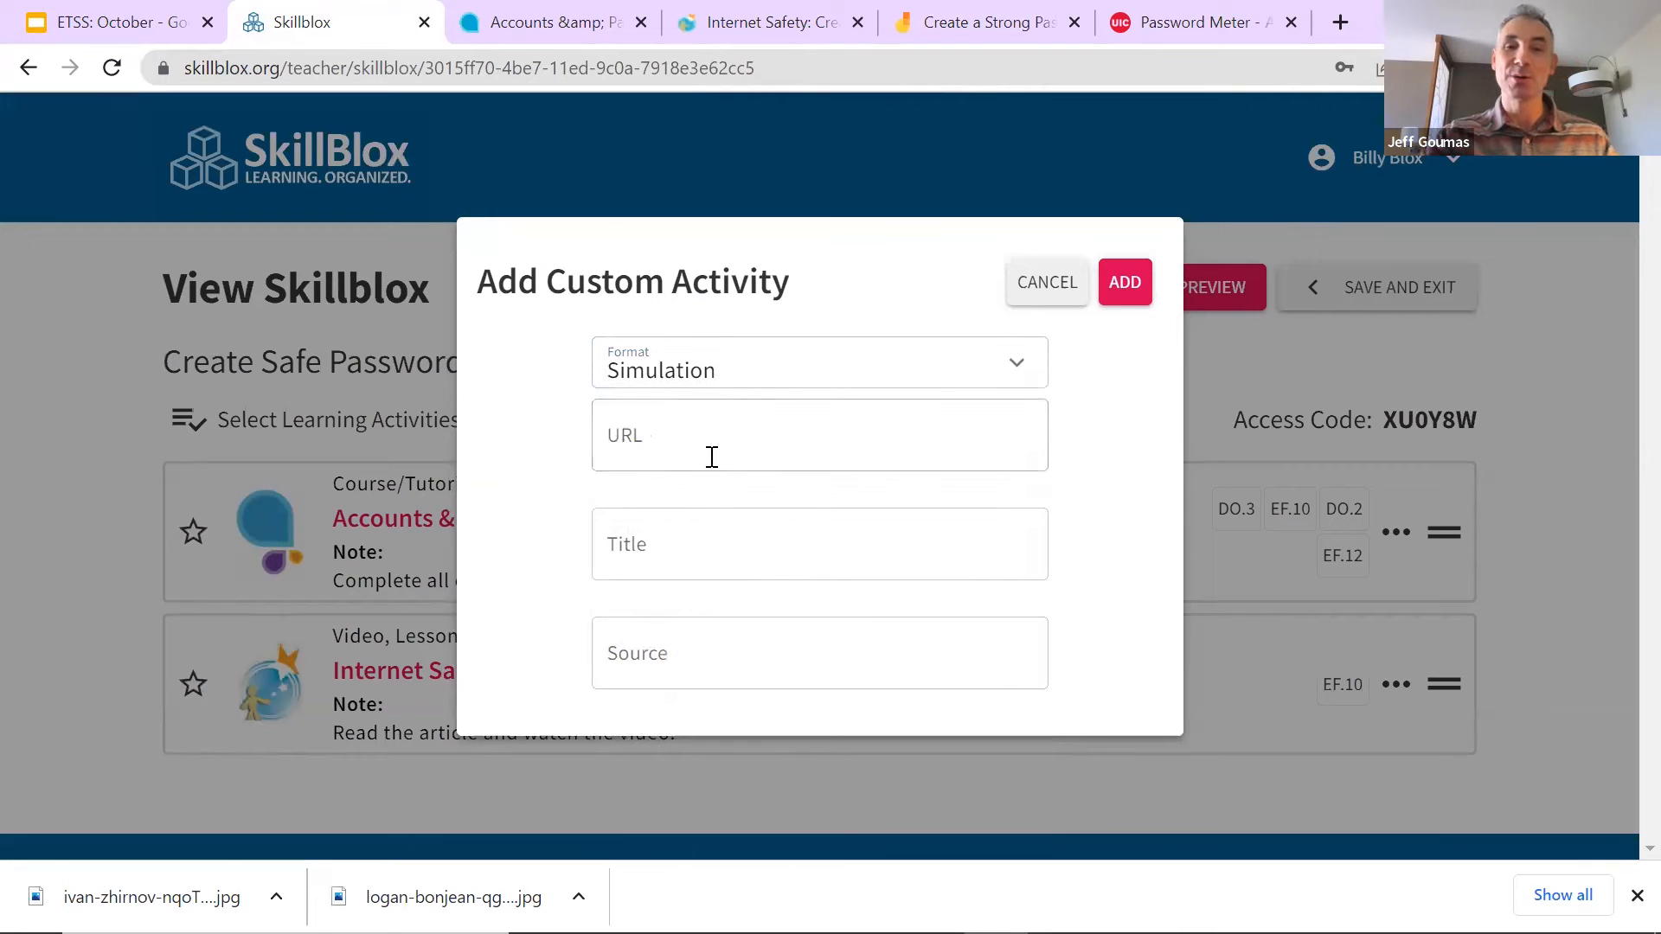
pyautogui.click(709, 432)
pyautogui.hotkey('ctrl', 'v')
# Step: Title it 'Create a Strong Password', credit the board's author as source, and add it
pyautogui.click(793, 526)
pyautogui.write('Create')
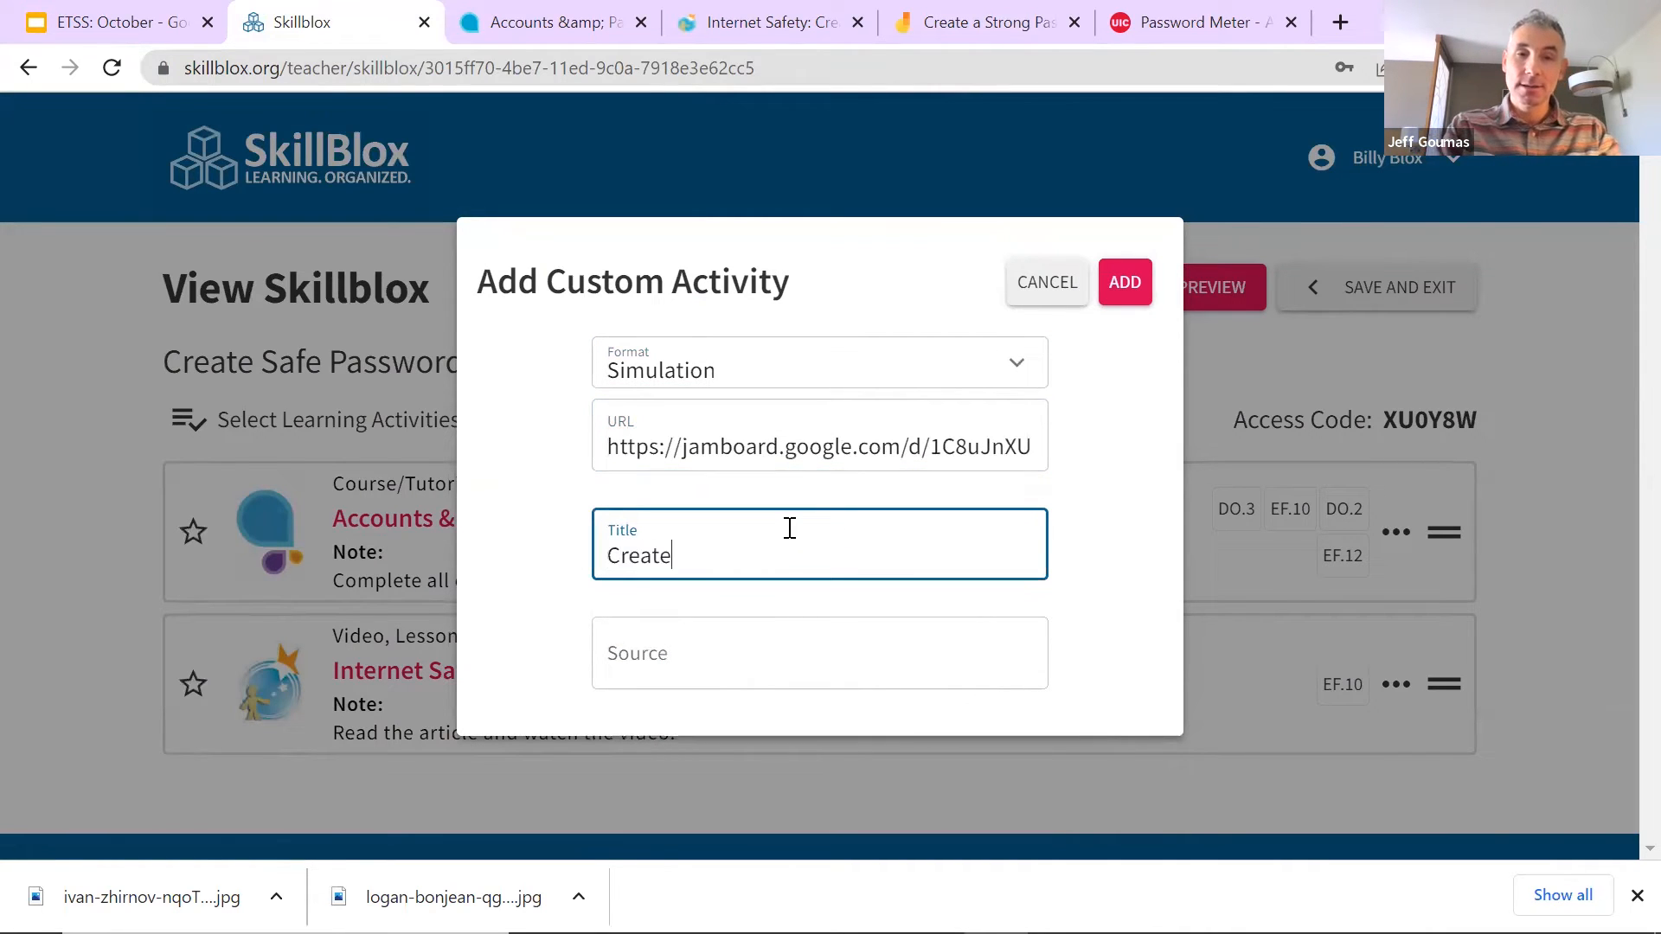
pyautogui.write(' a Strong')
pyautogui.press('BackSpace')
pyautogui.write('trong')
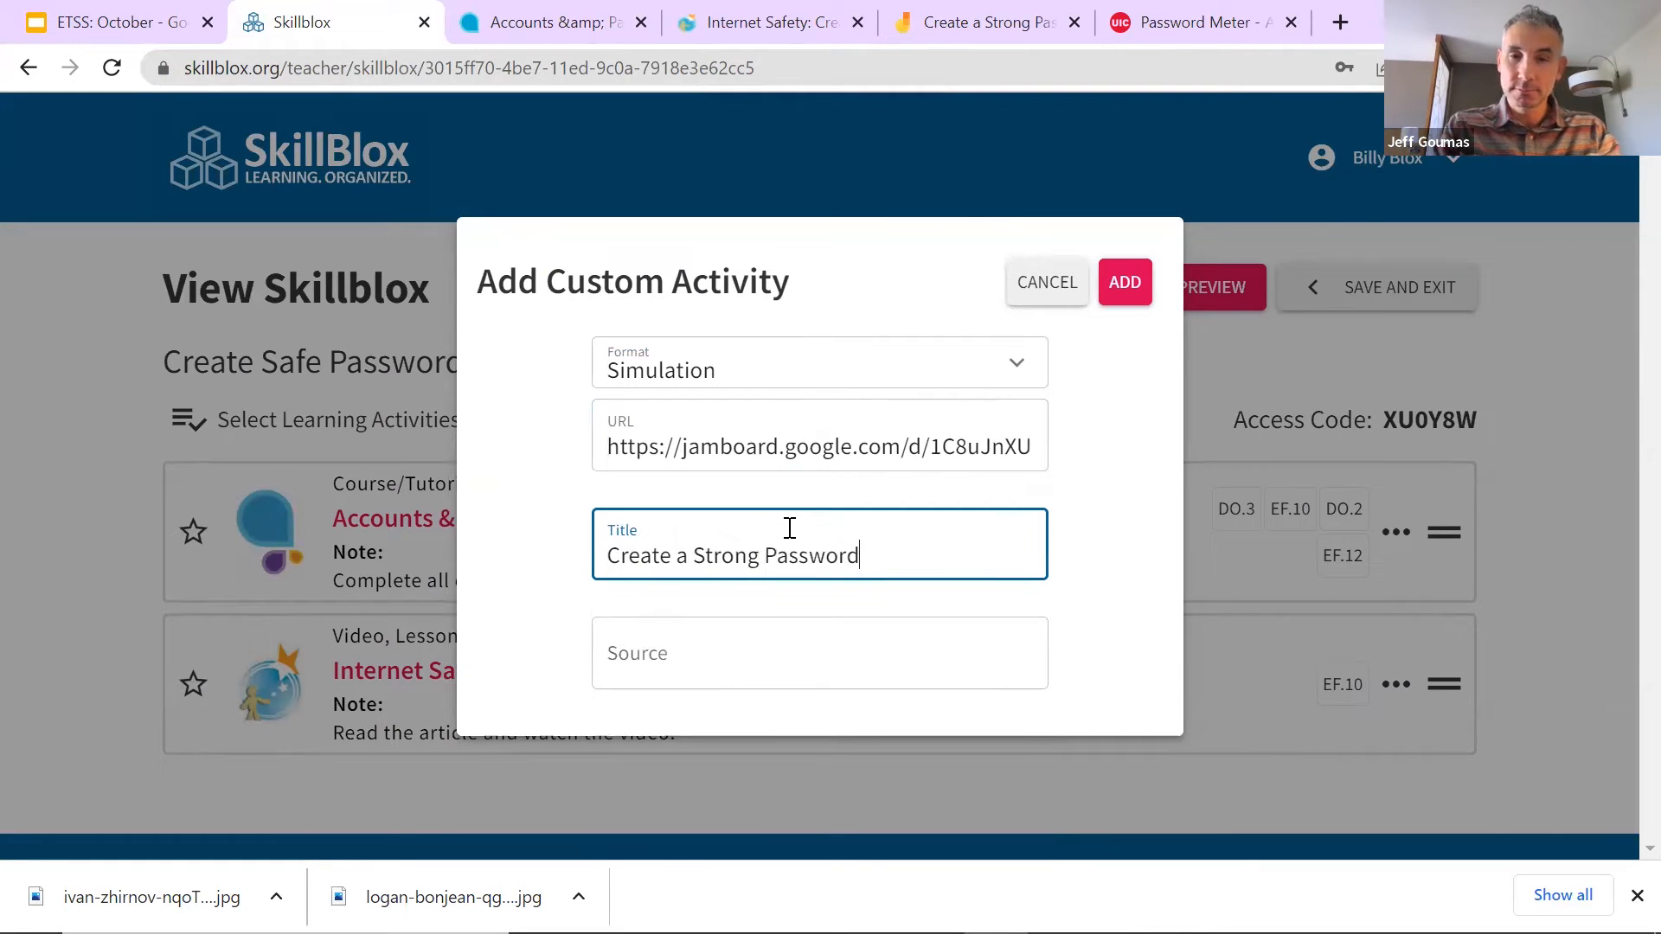
pyautogui.click(867, 623)
pyautogui.press('BackSpace')
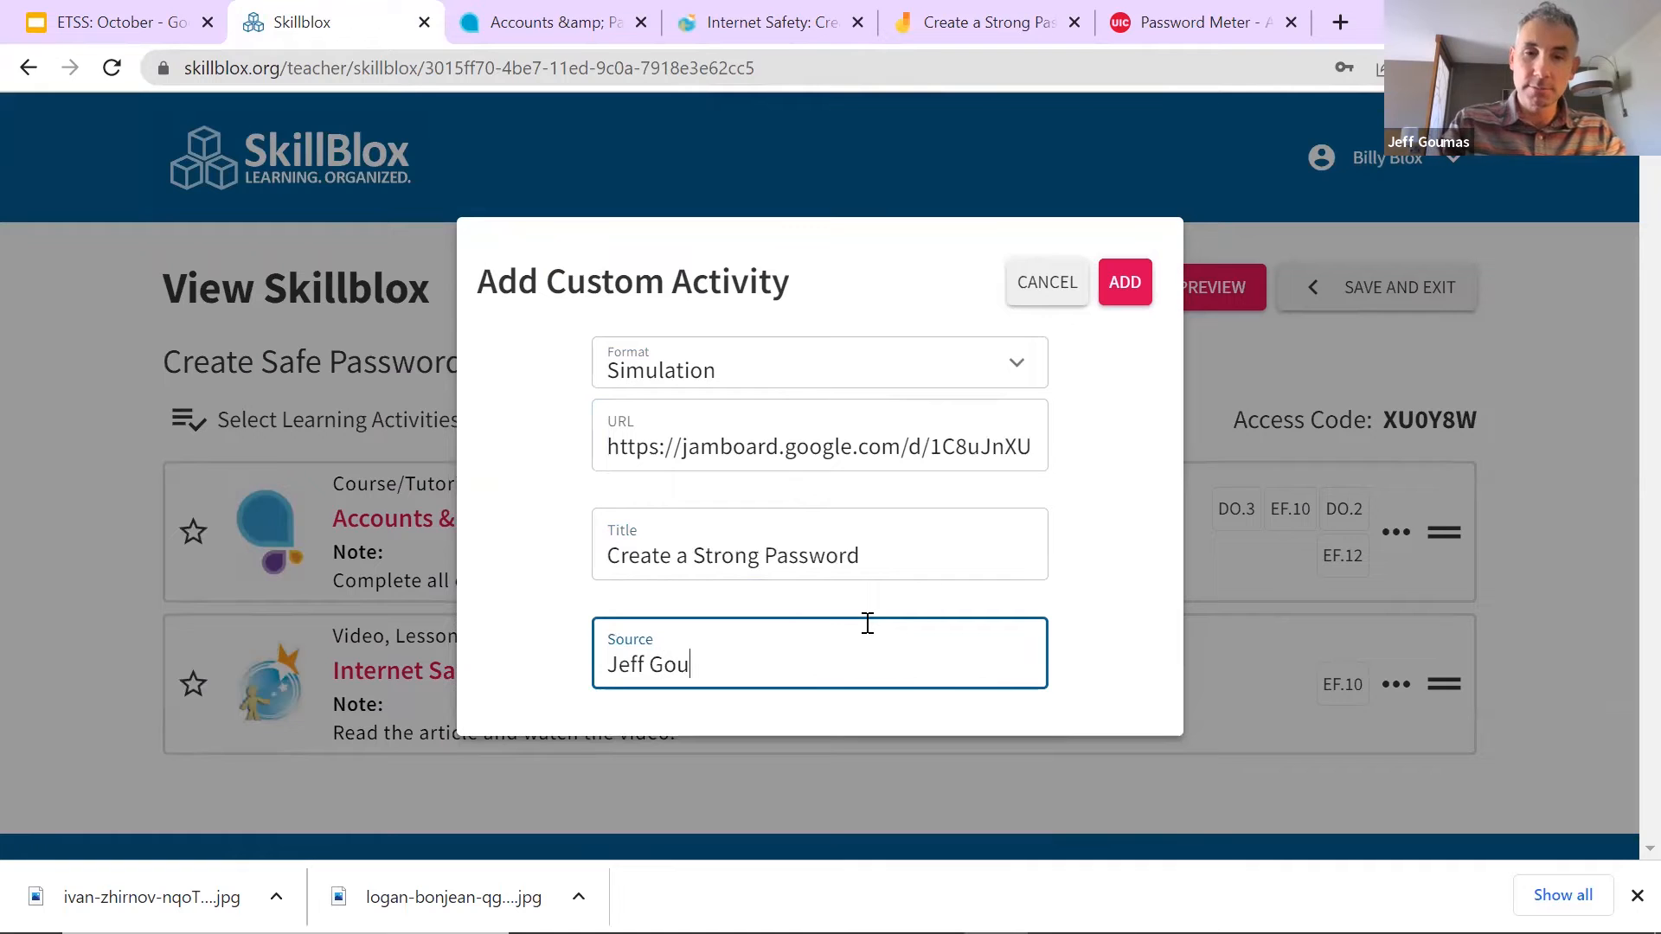
pyautogui.click(1125, 283)
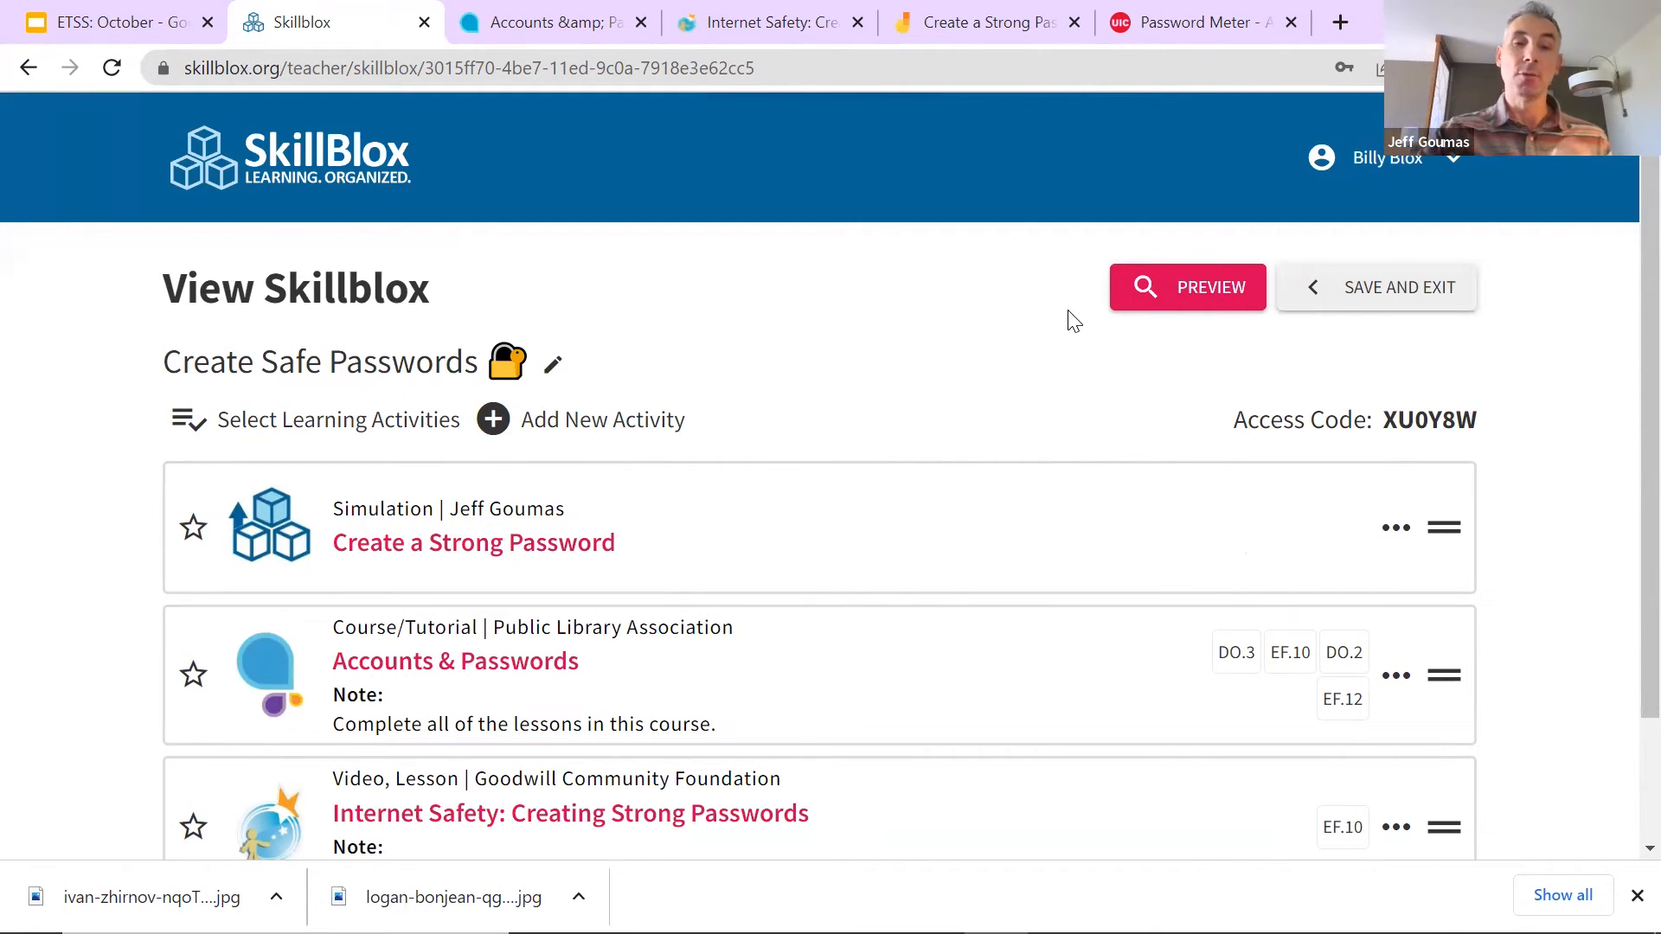
pyautogui.click(1199, 26)
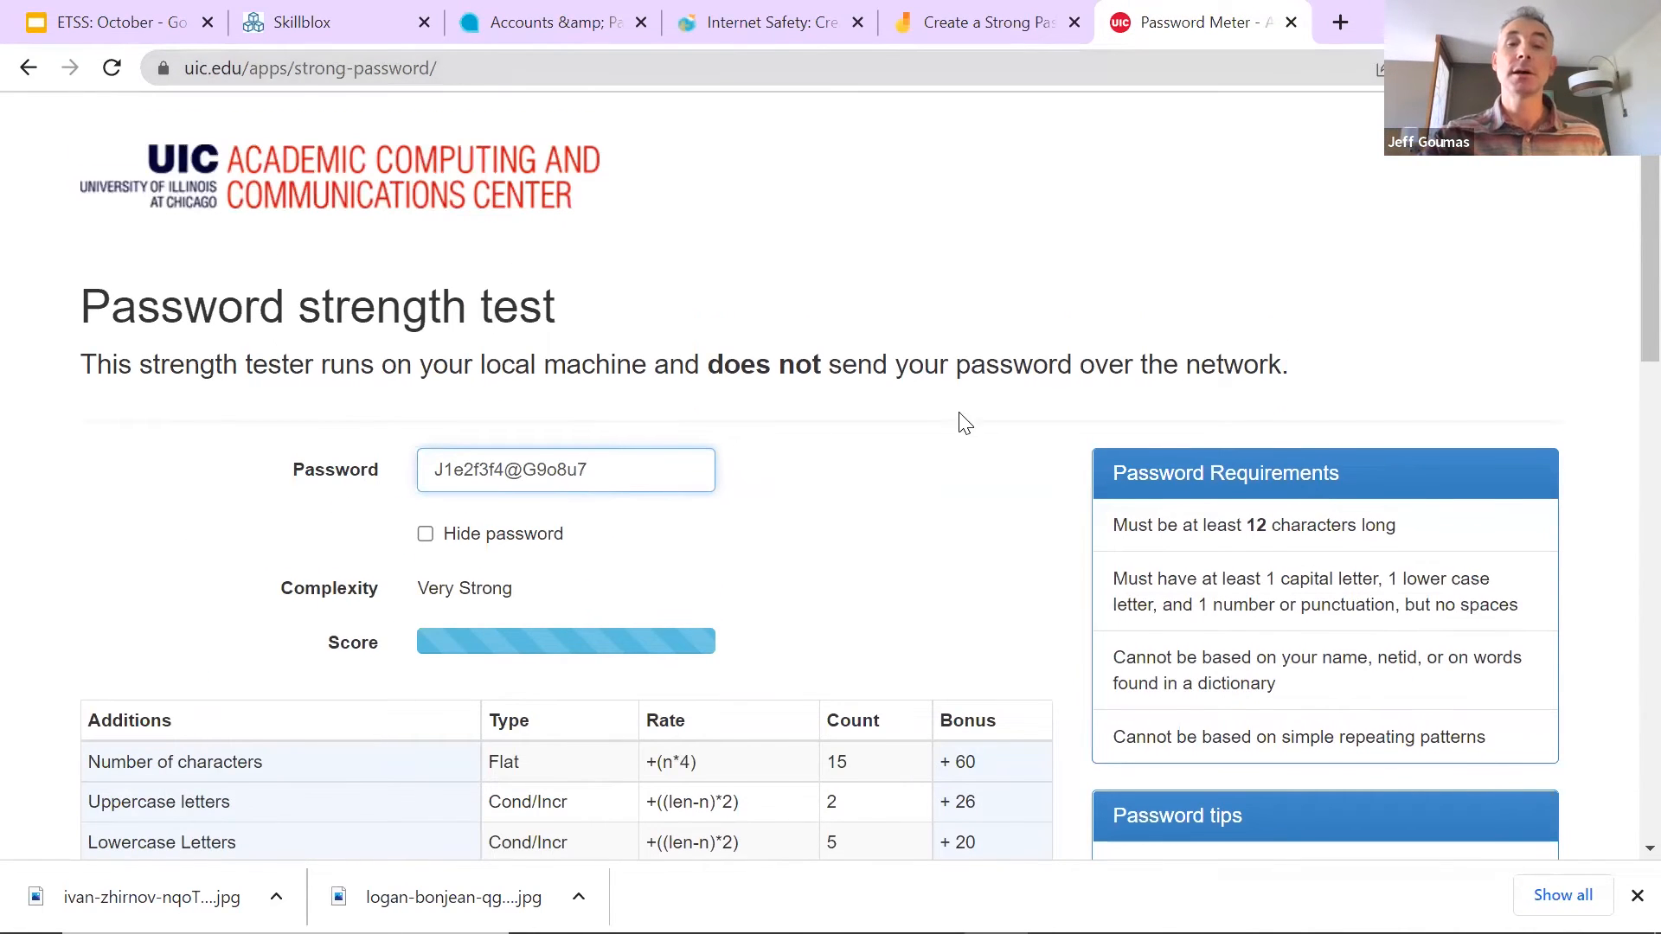
# Step: Clear the sample password from the UIC strength tester and copy the page address
pyautogui.scroll(-3, 960, 419)
pyautogui.scroll(3, 797, 438)
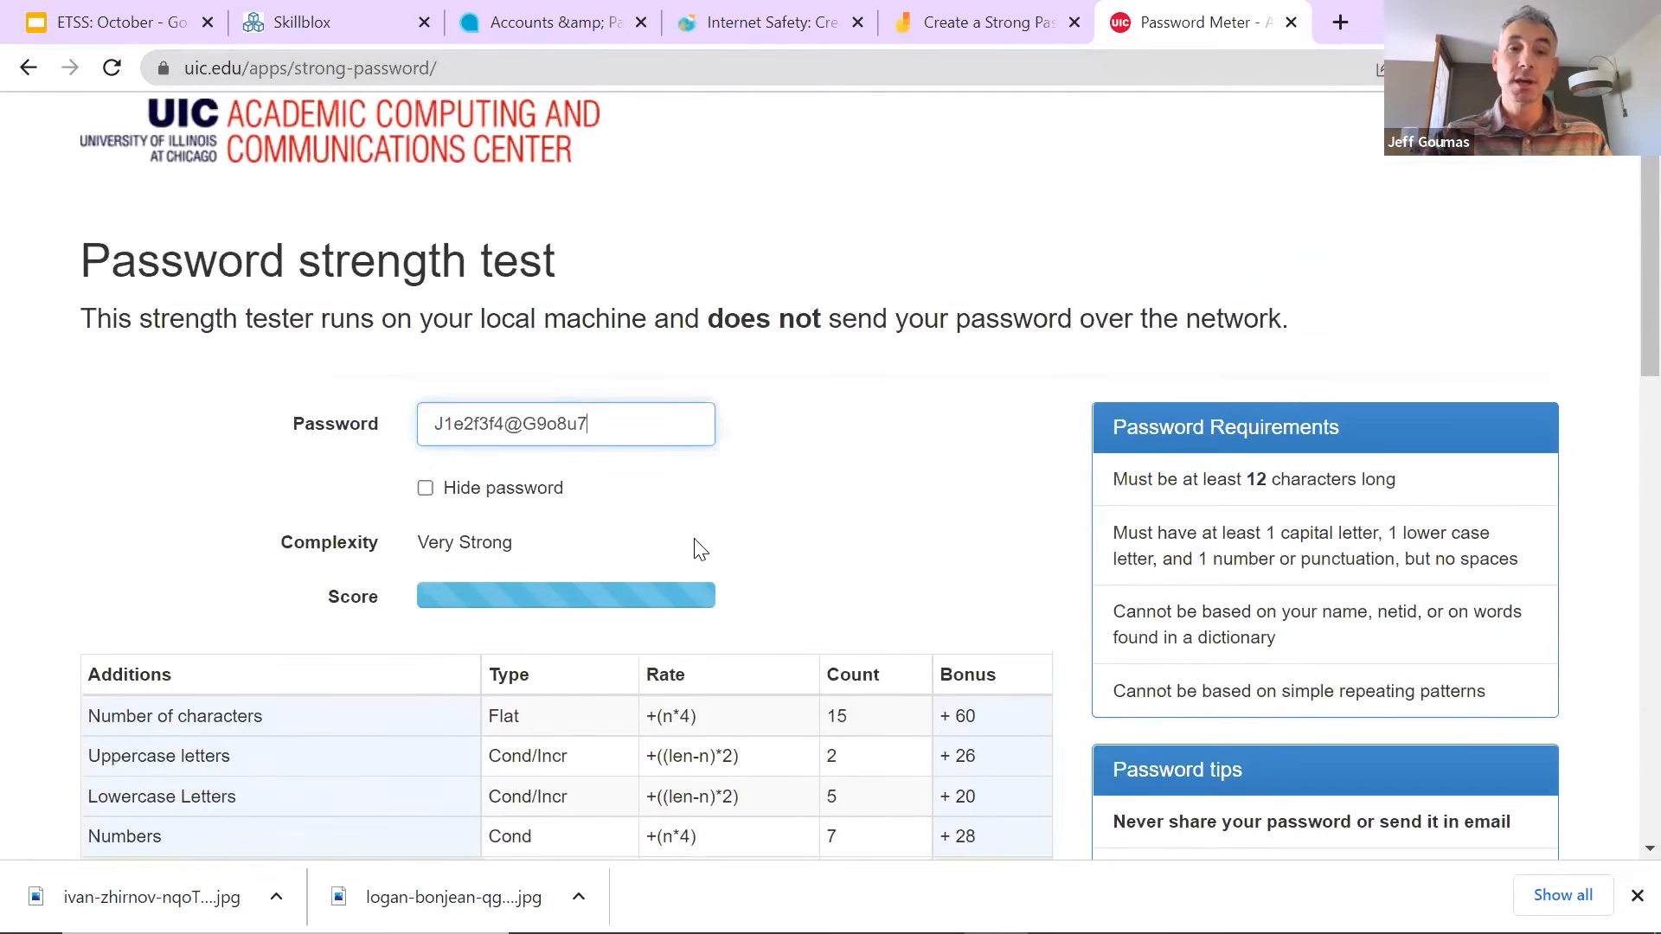
pyautogui.moveTo(634, 453); pyautogui.dragTo(380, 452)
pyautogui.press('BackSpace')
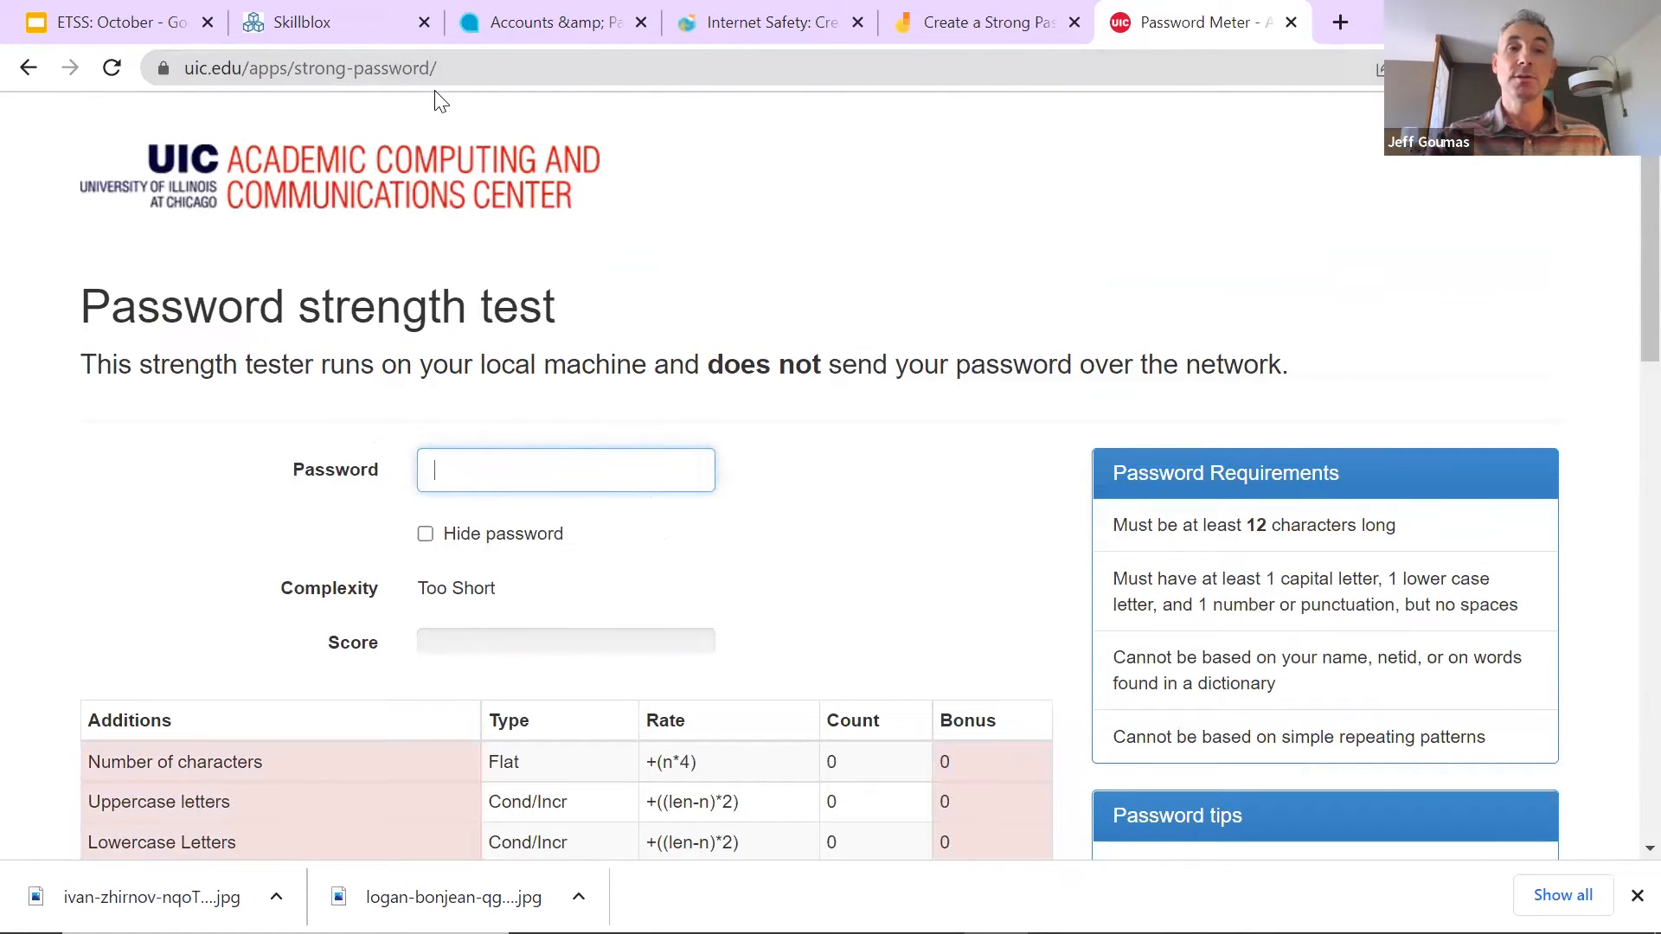
pyautogui.click(463, 70)
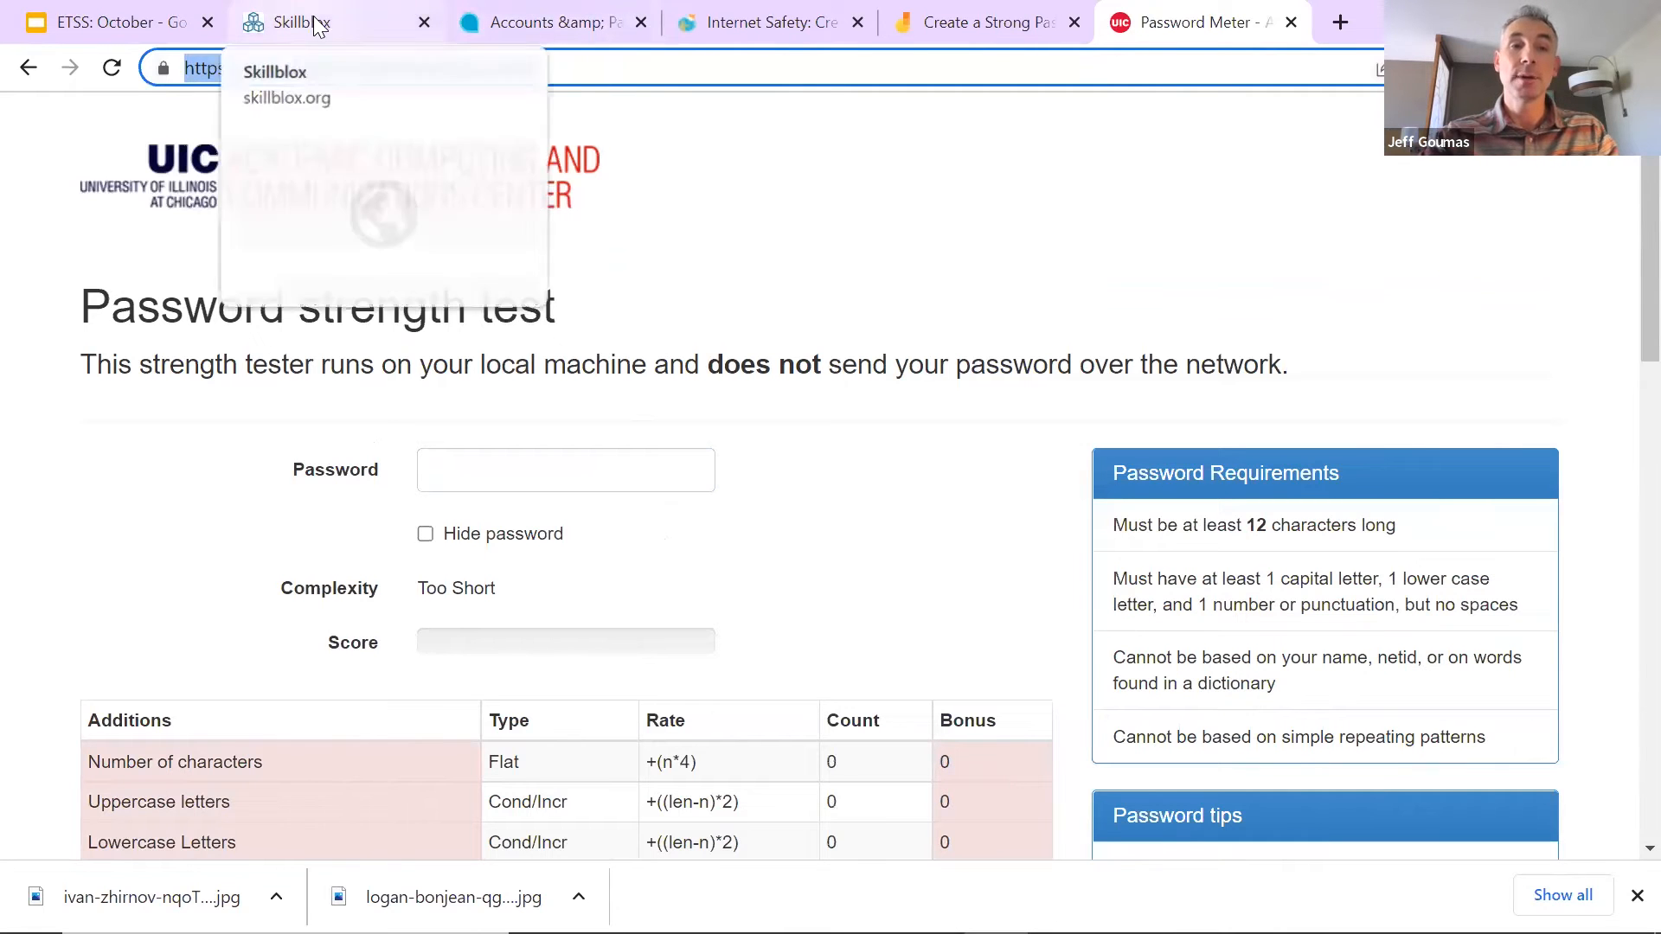
# Step: Start another custom Simulation activity with the UIC password test address as its URL
pyautogui.click(341, 19)
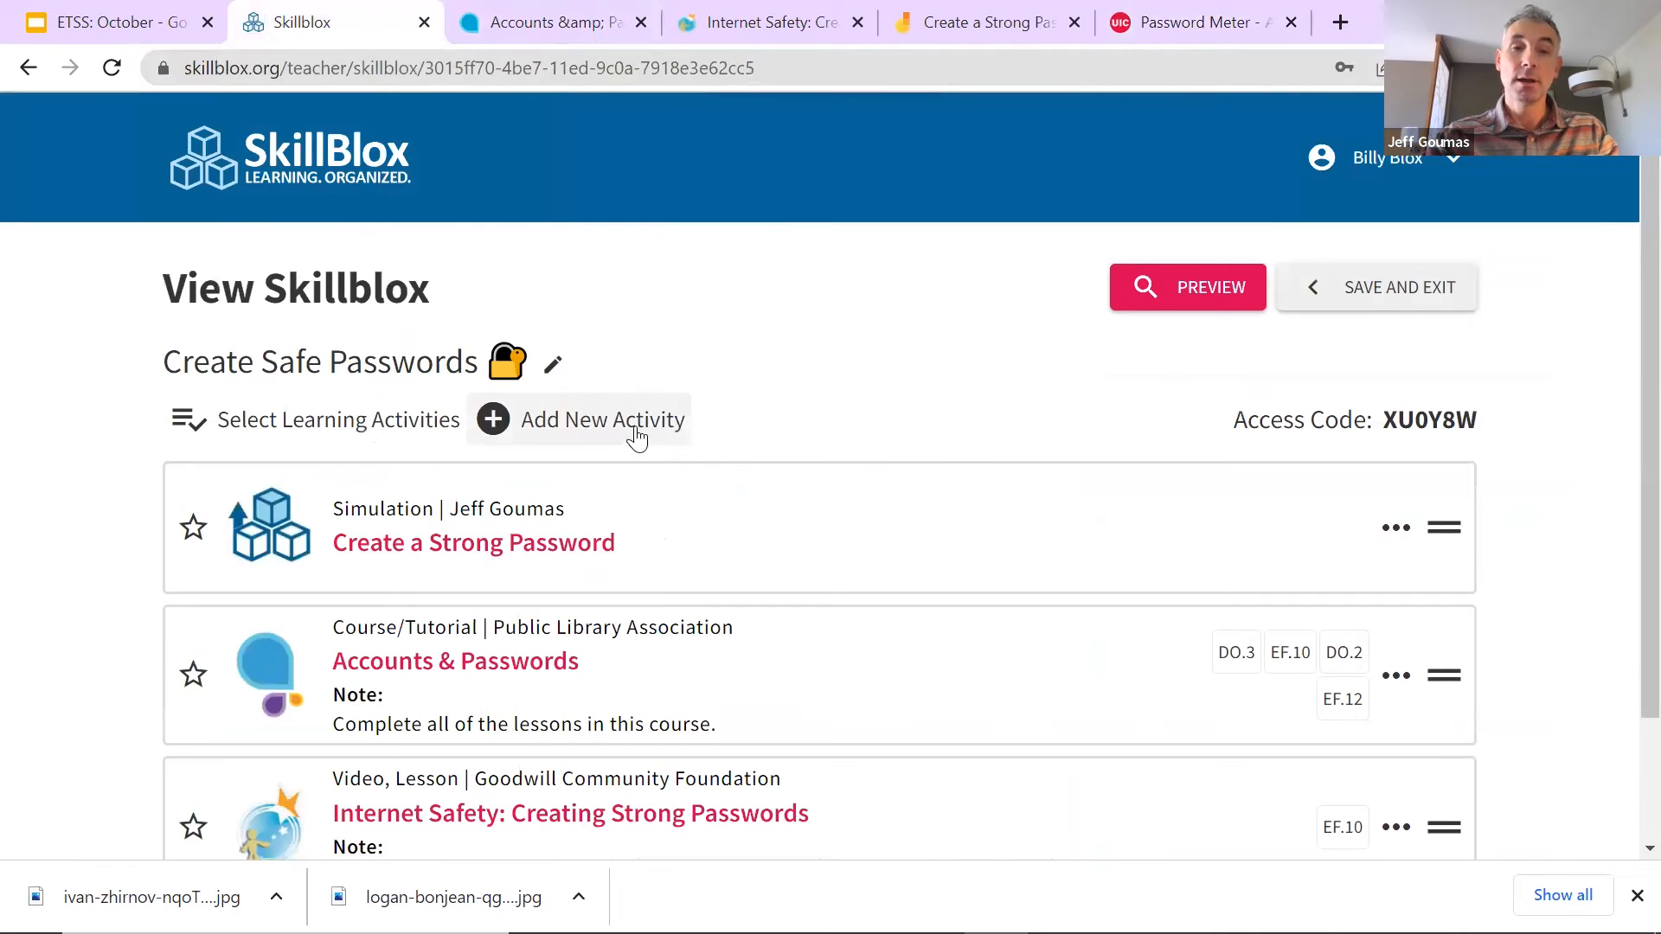
pyautogui.click(637, 438)
pyautogui.click(735, 377)
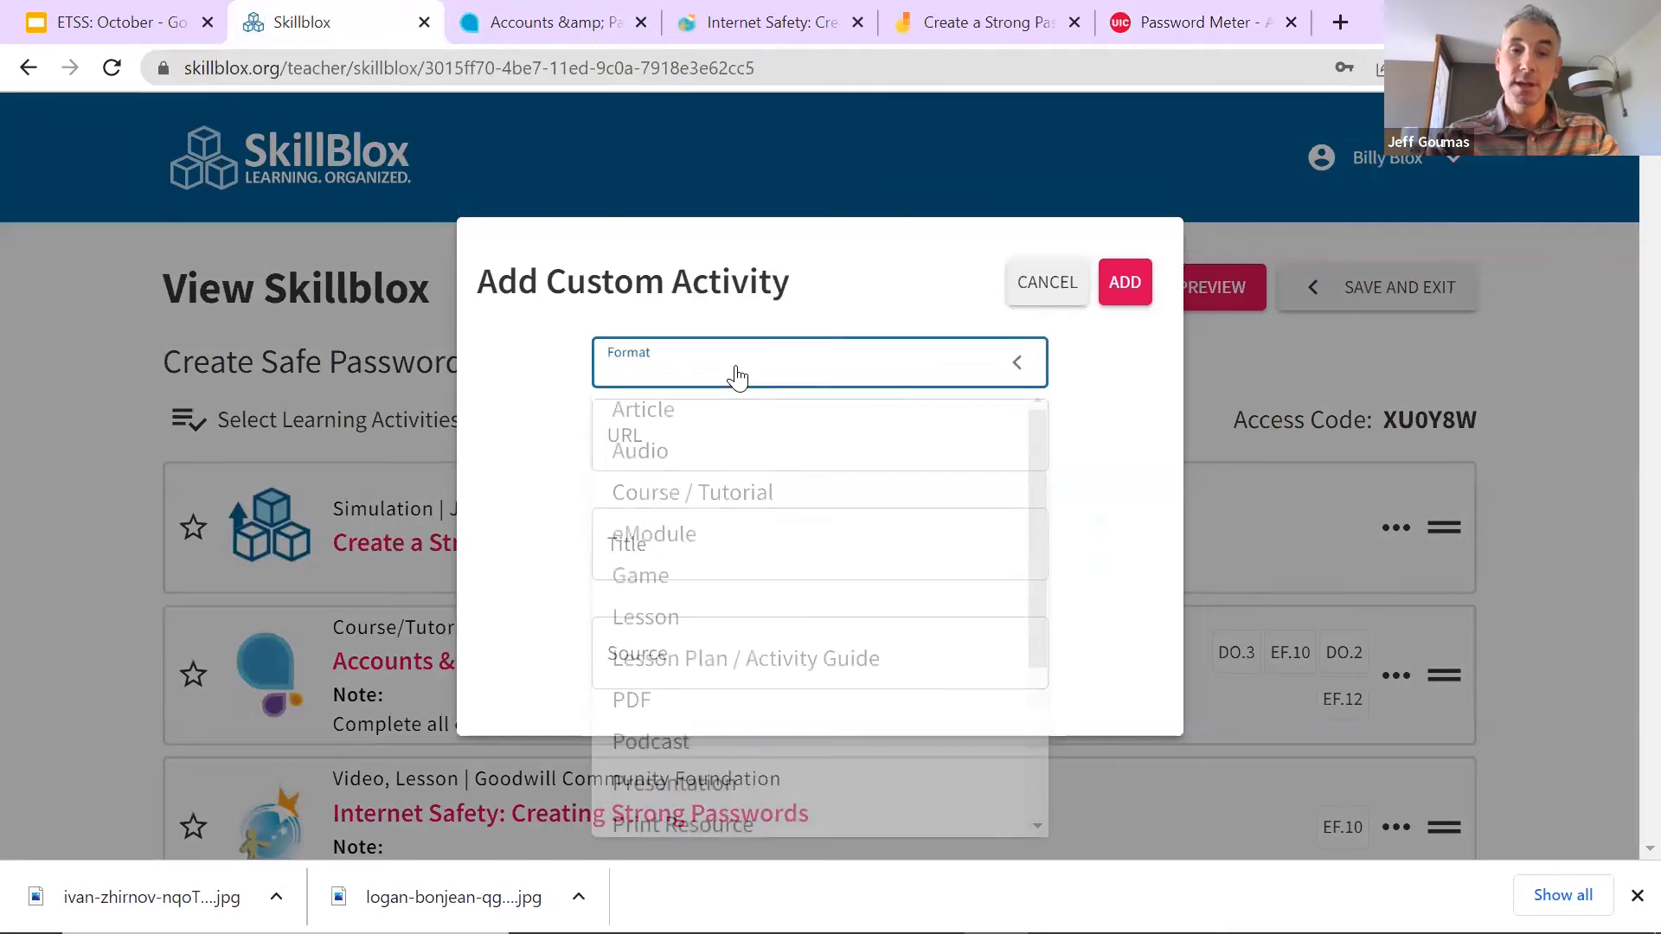
pyautogui.scroll(-3, 757, 787)
pyautogui.click(738, 693)
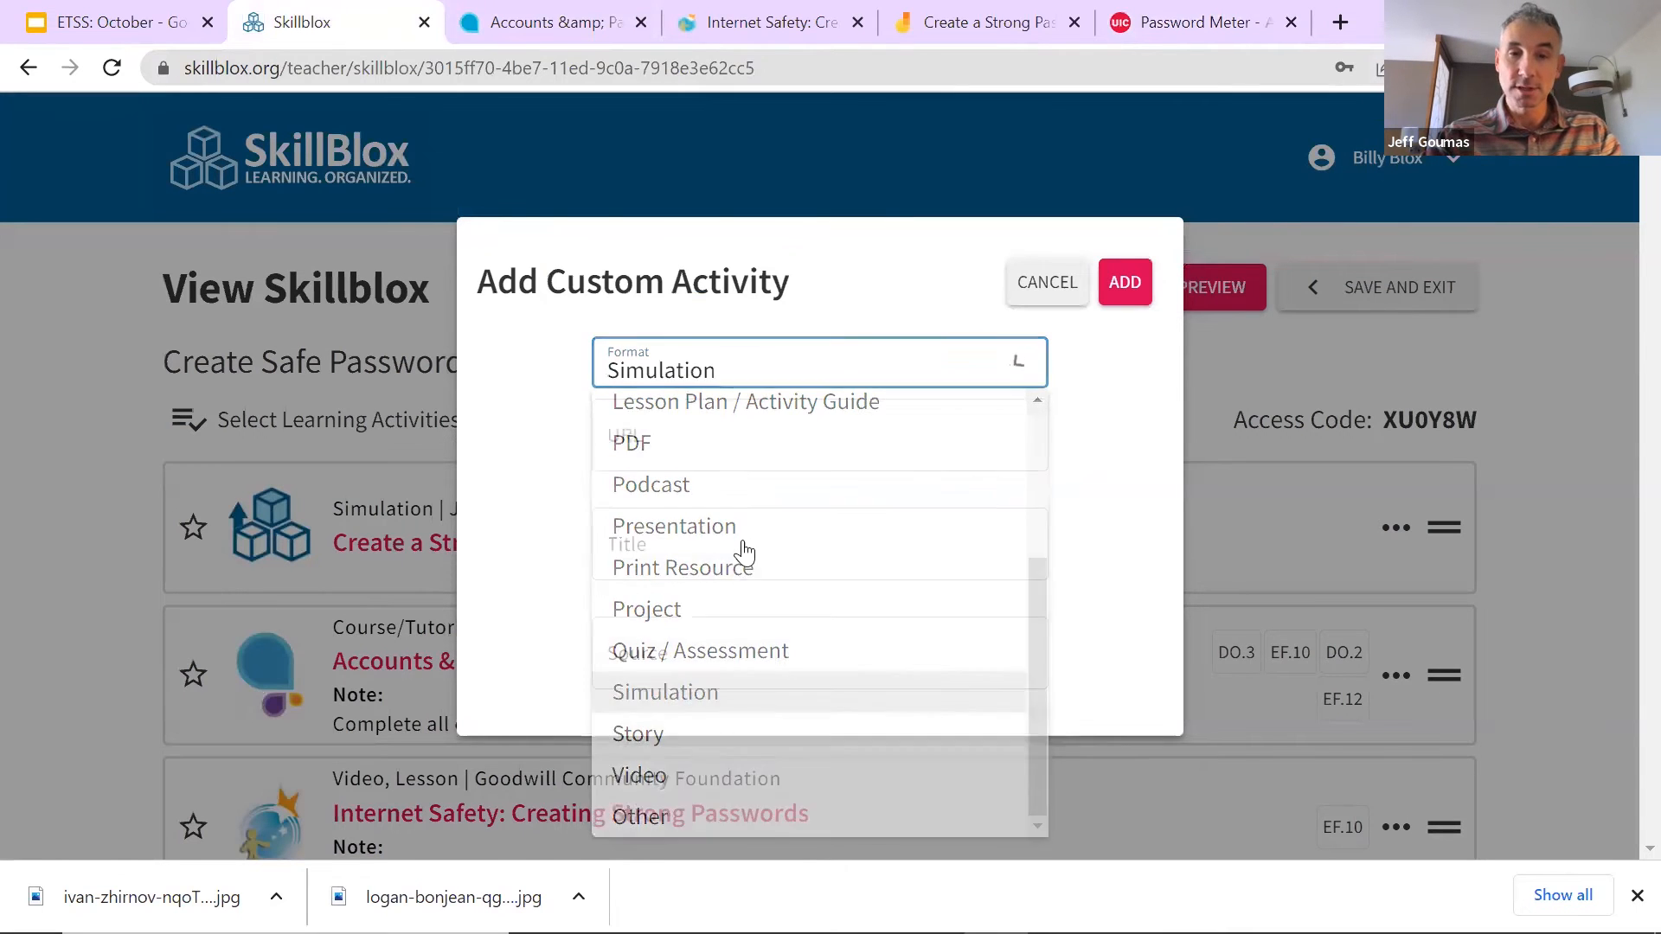
pyautogui.click(740, 438)
pyautogui.hotkey('ctrl', 'v')
# Step: Enter UIC in the form and set it up as the activity's source
pyautogui.click(810, 554)
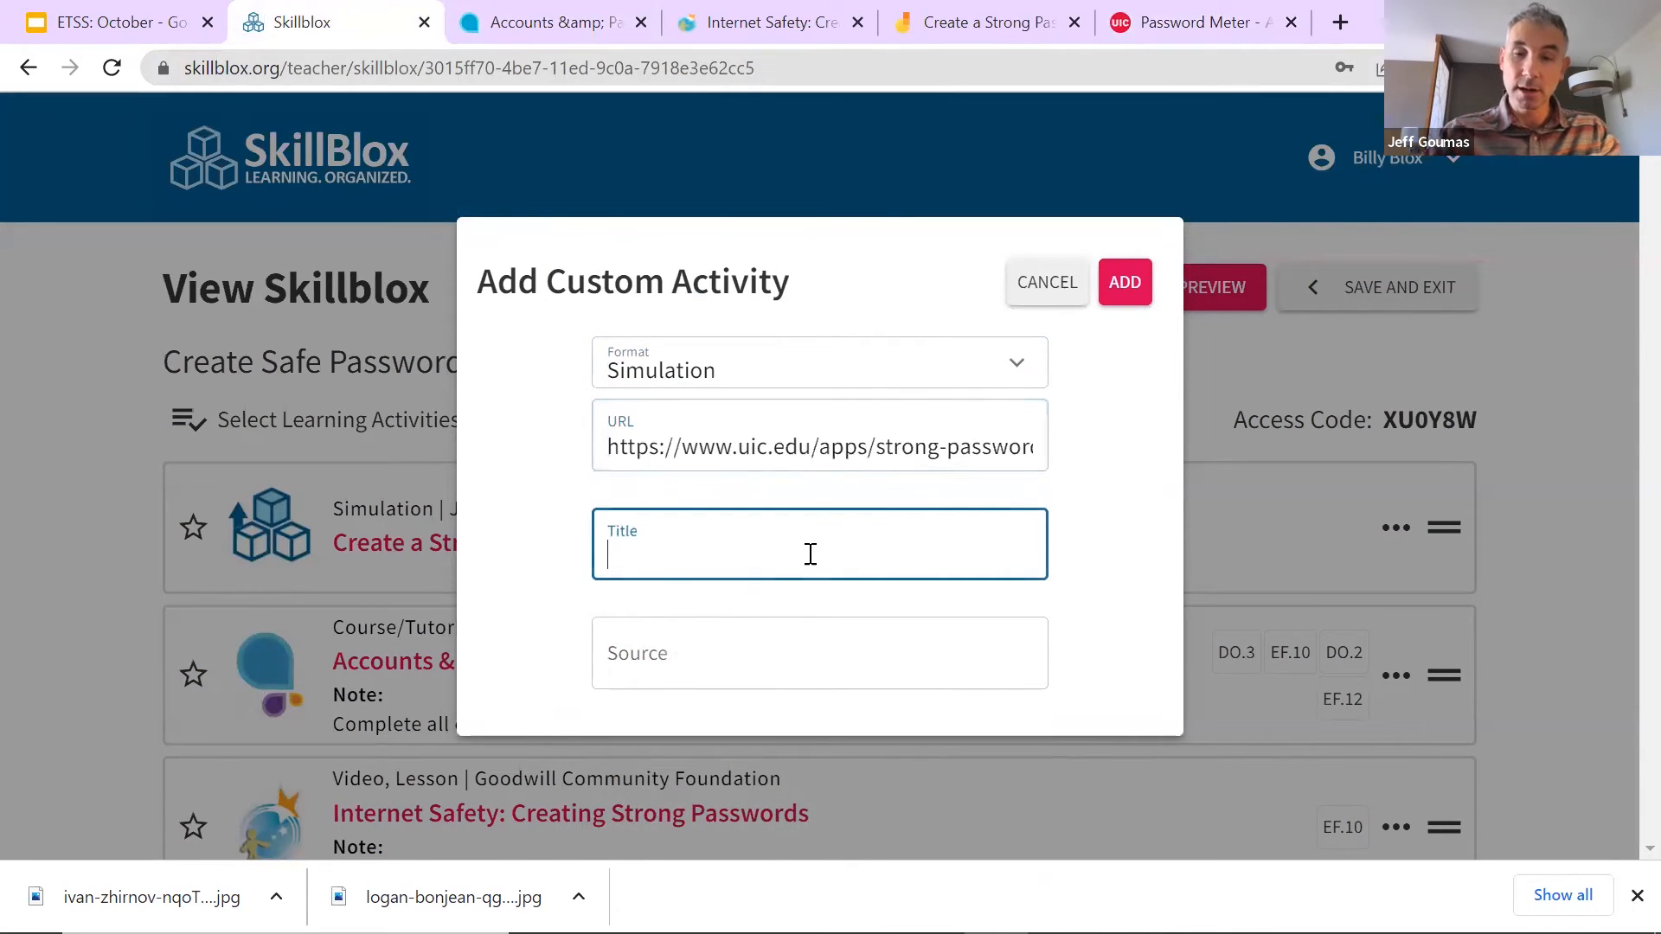
pyautogui.write('UIC')
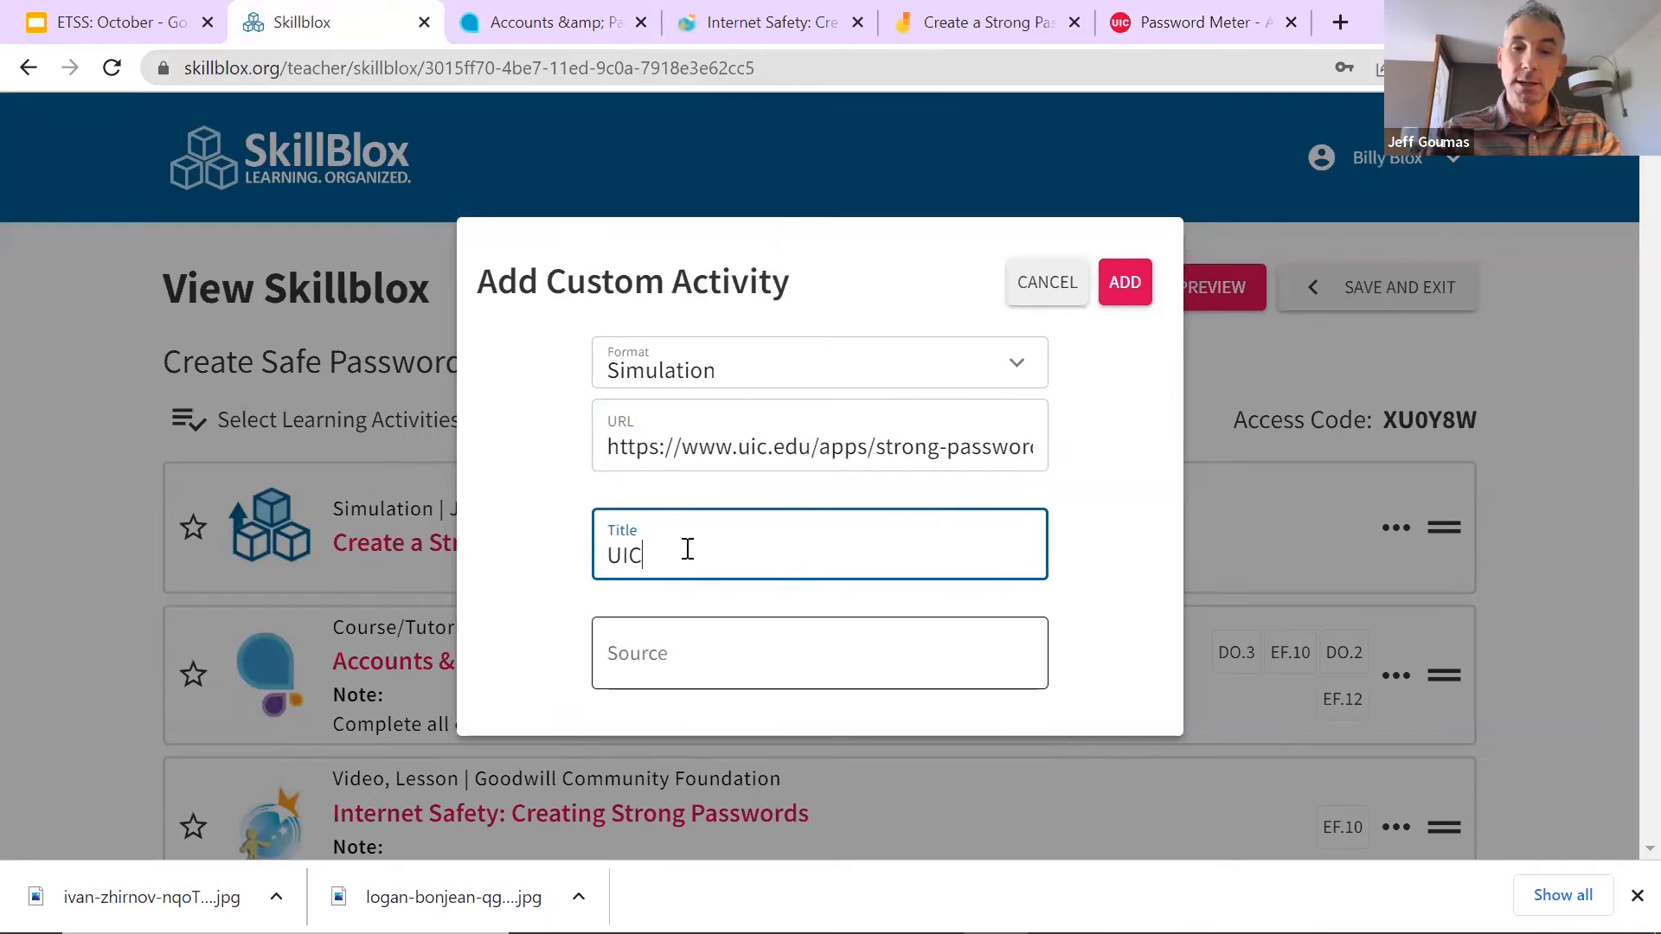
pyautogui.doubleClick(623, 554)
pyautogui.click(682, 655)
pyautogui.hotkey('ctrl', 'v')
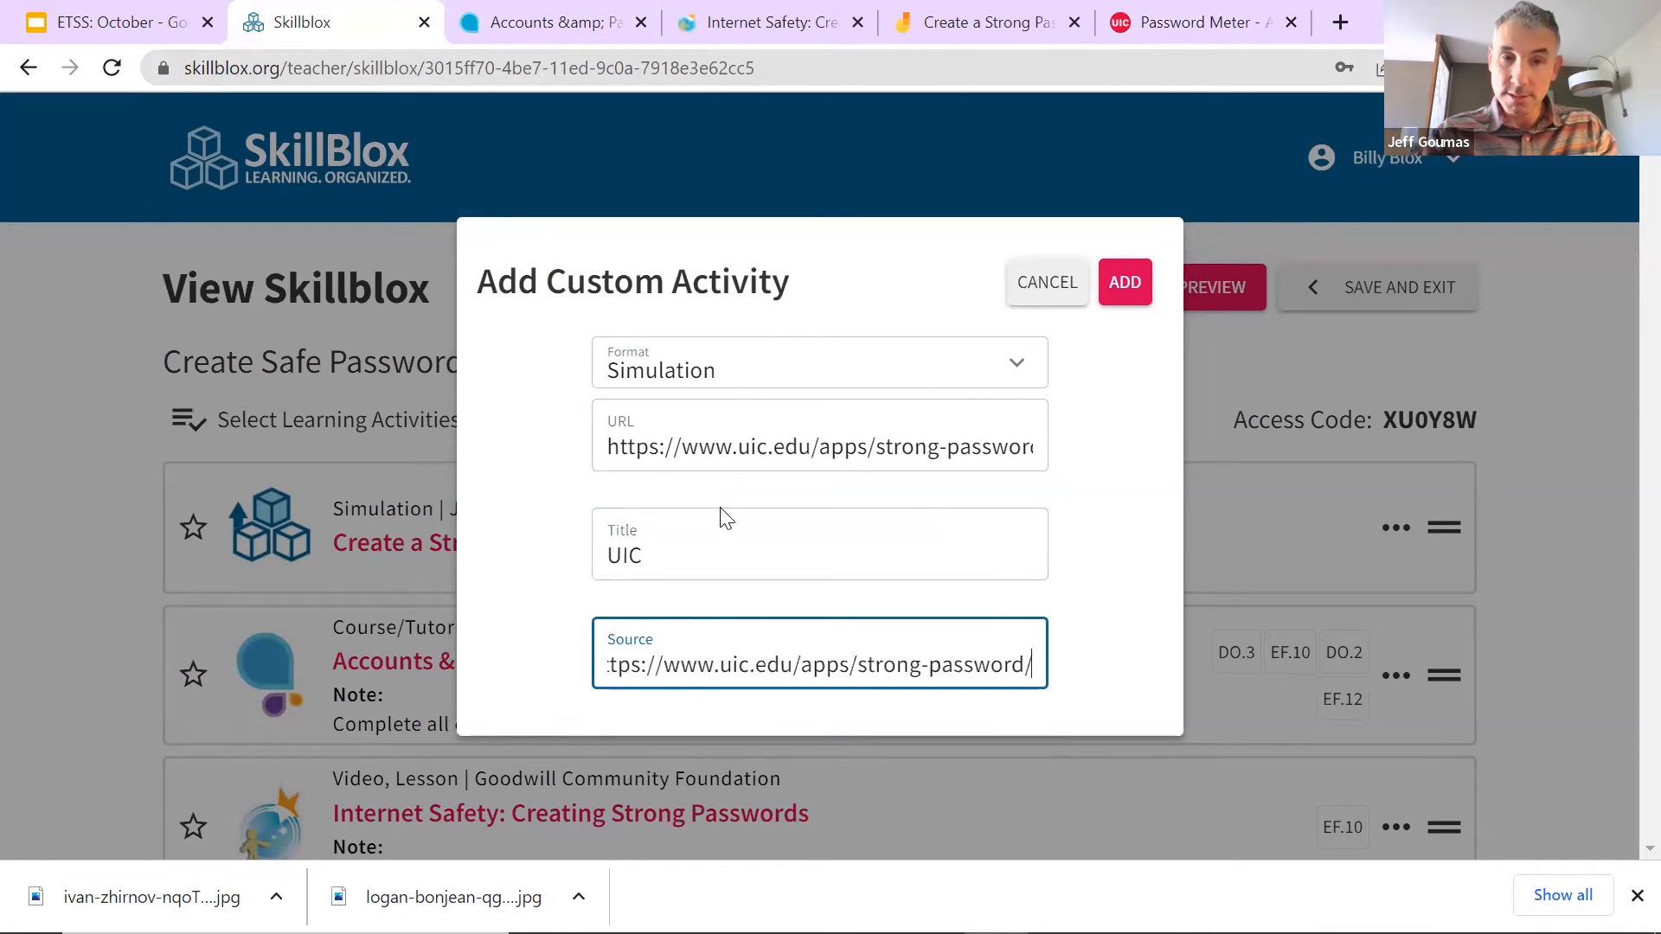
pyautogui.hotkey('ctrl', 'z')
pyautogui.moveTo(779, 556); pyautogui.dragTo(563, 556)
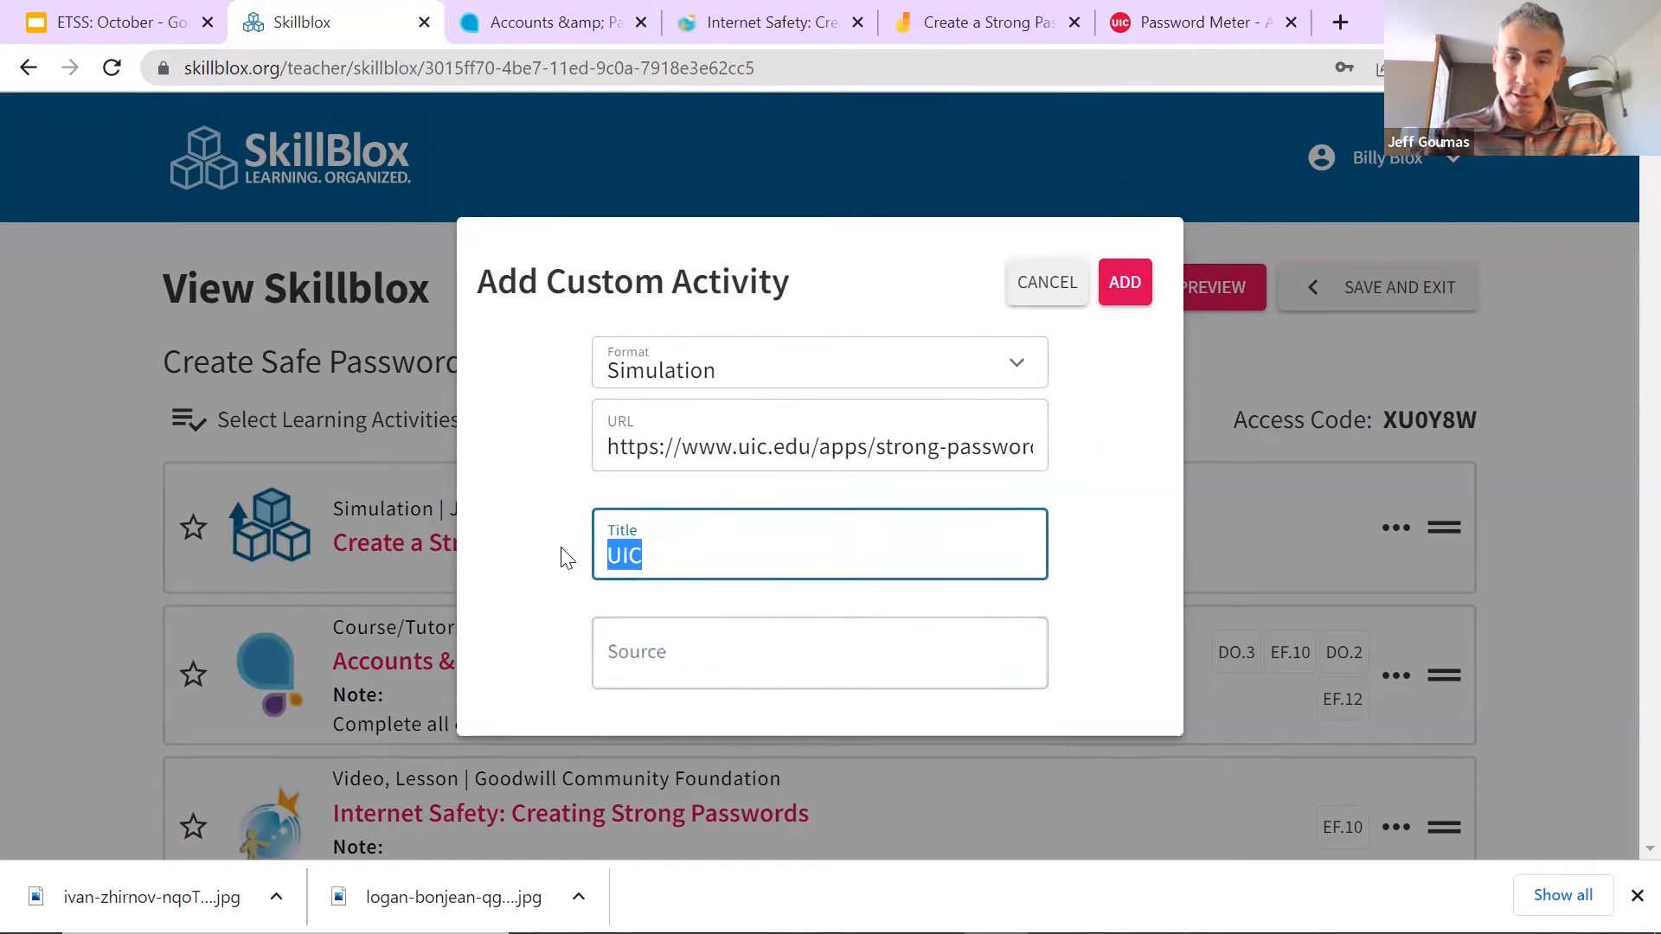
pyautogui.click(646, 630)
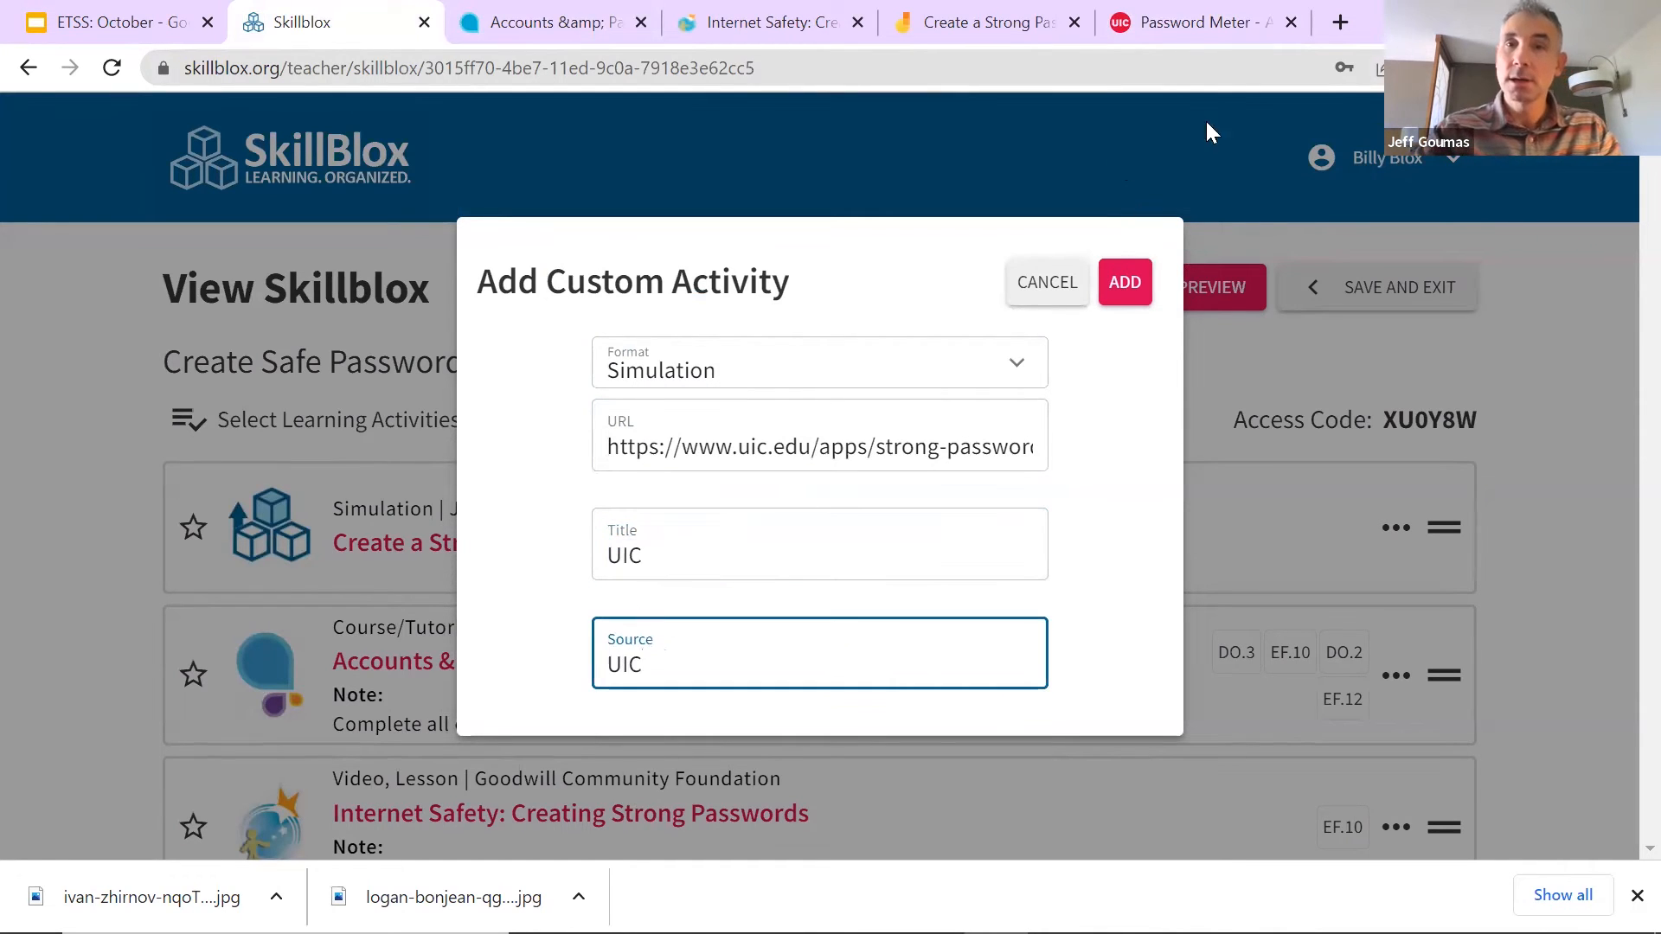
pyautogui.click(1185, 24)
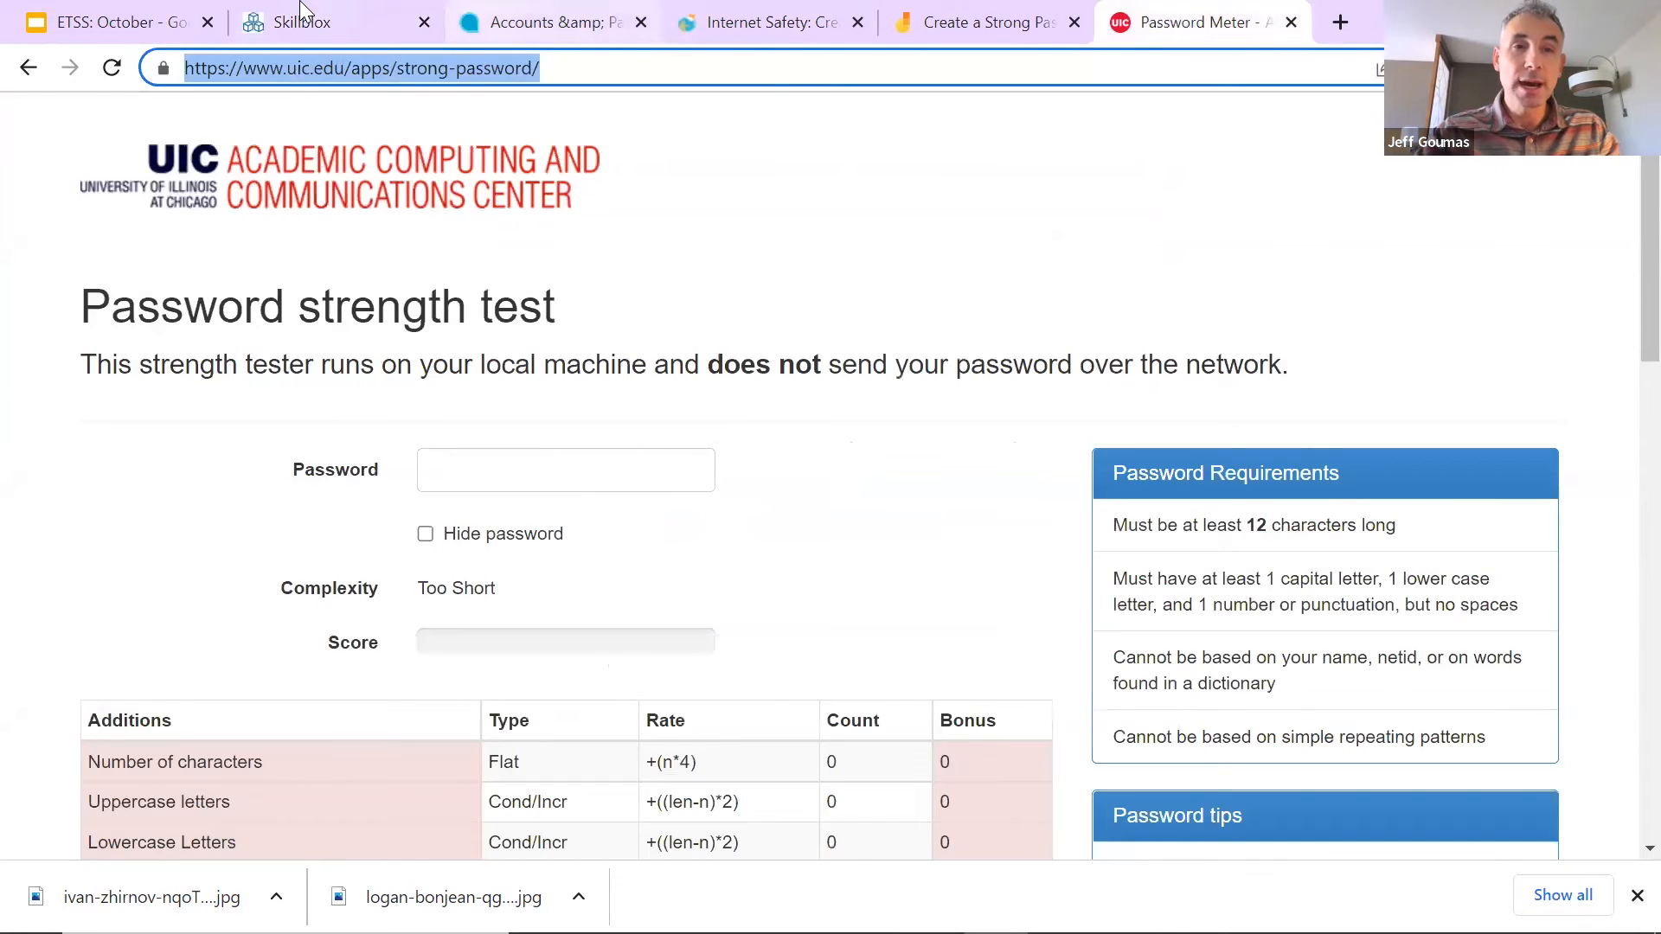
pyautogui.click(337, 22)
# Step: Title the activity 'Password Strength Test' and add it to the Skillblox
pyautogui.moveTo(790, 545); pyautogui.dragTo(389, 485)
pyautogui.write('P')
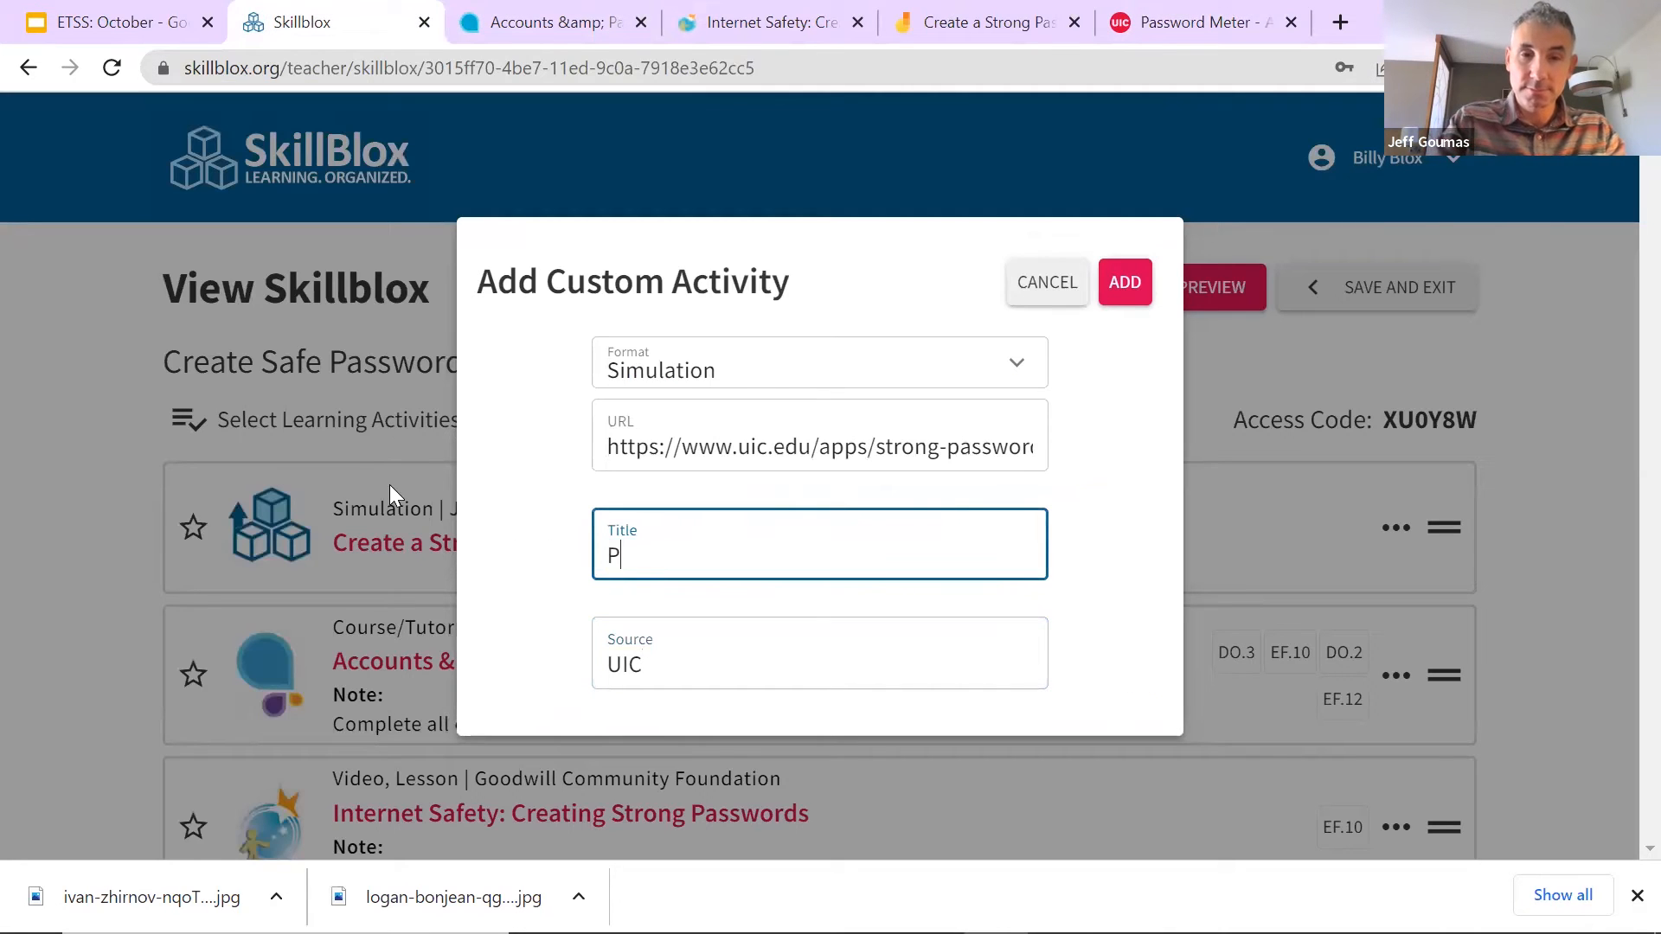
pyautogui.write('assword Strenght')
pyautogui.press('BackSpace')
pyautogui.write('ght Te')
pyautogui.press('BackSpace')
pyautogui.press('BackSpace')
pyautogui.press('BackSpace')
pyautogui.press('BackSpace')
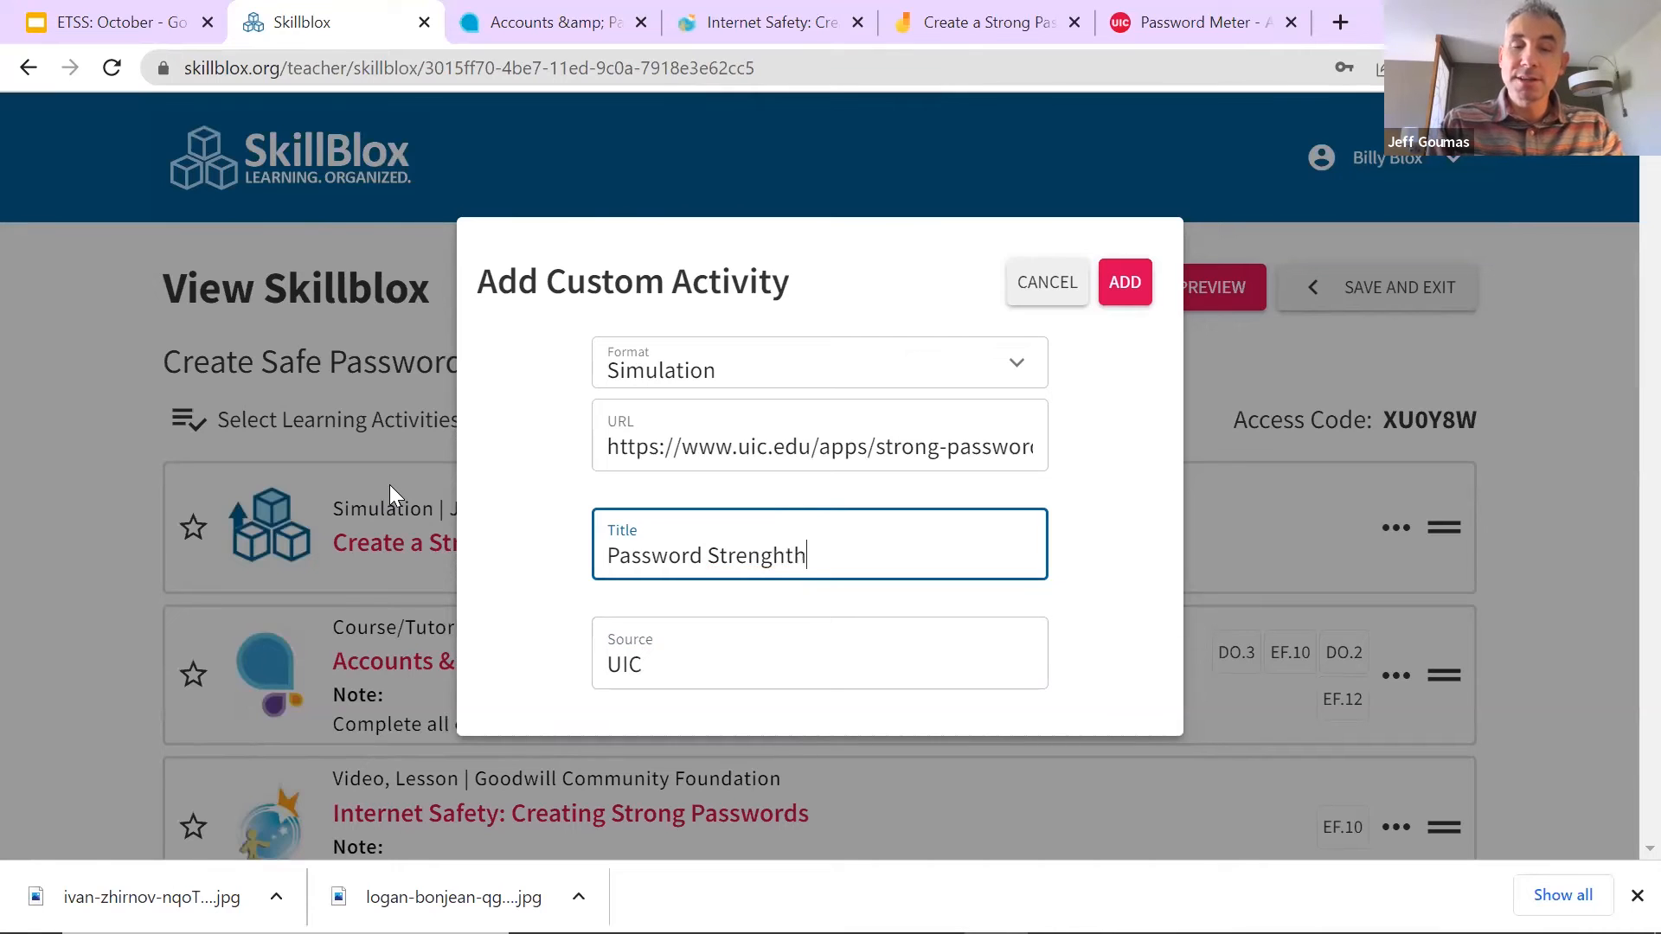
pyautogui.write('t')
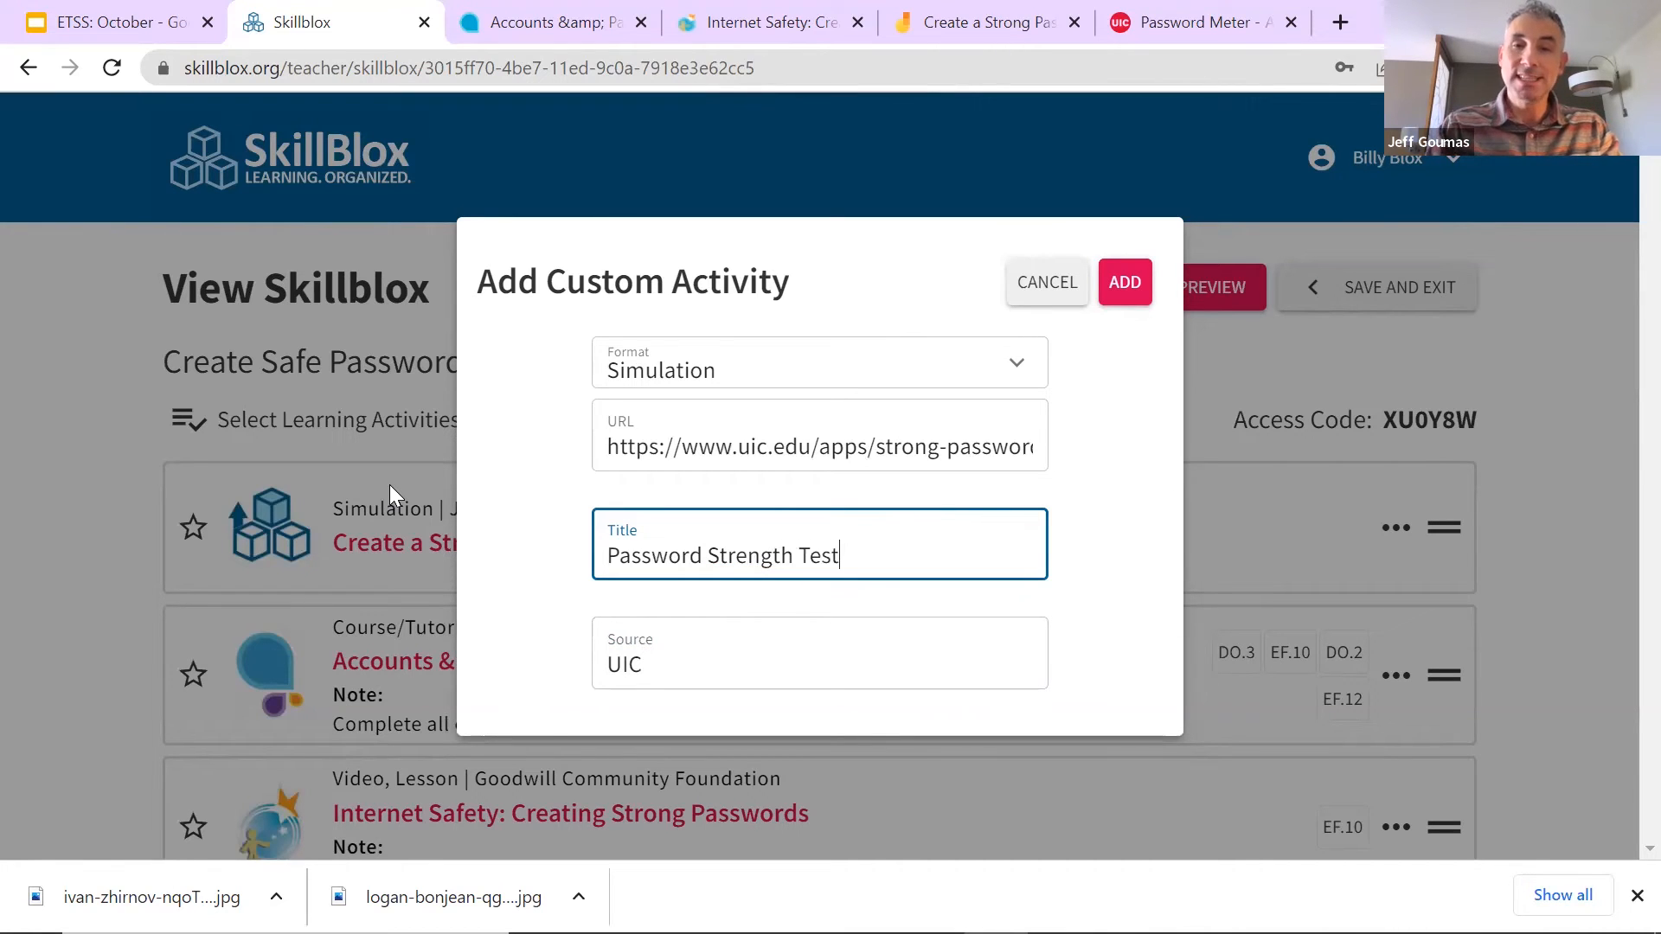
pyautogui.click(1128, 284)
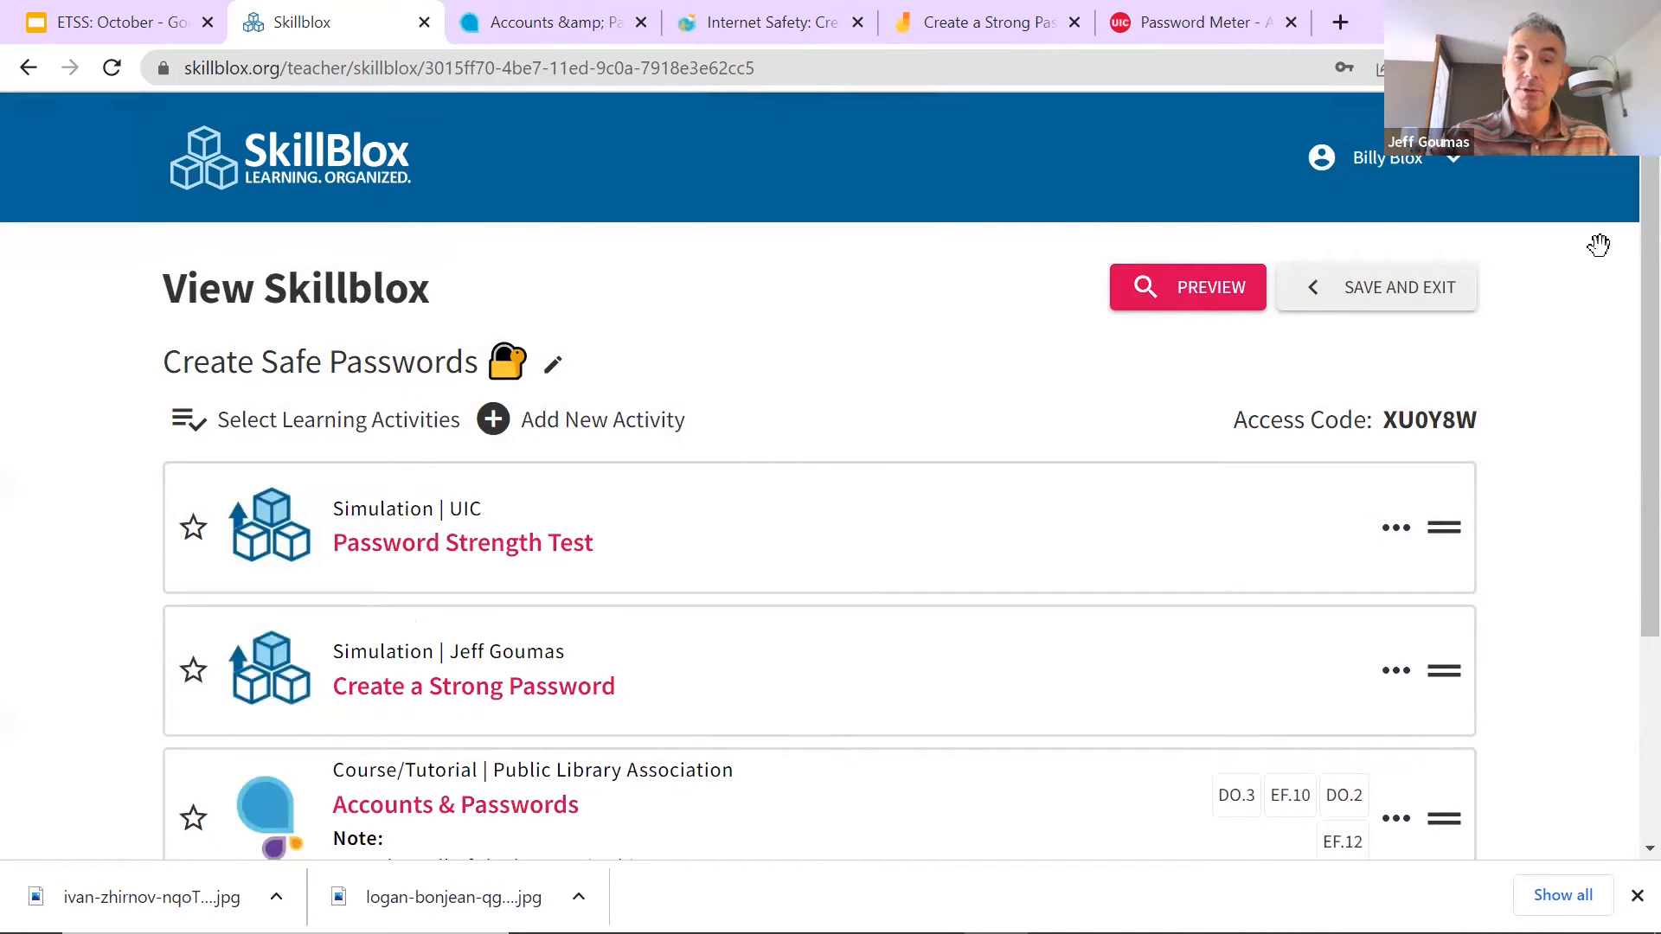
# Step: Move Create a Strong Password up and Password Strength Test to the bottom, then log out
pyautogui.moveTo(1444, 670); pyautogui.dragTo(1432, 540)
pyautogui.scroll(-3, 1130, 678)
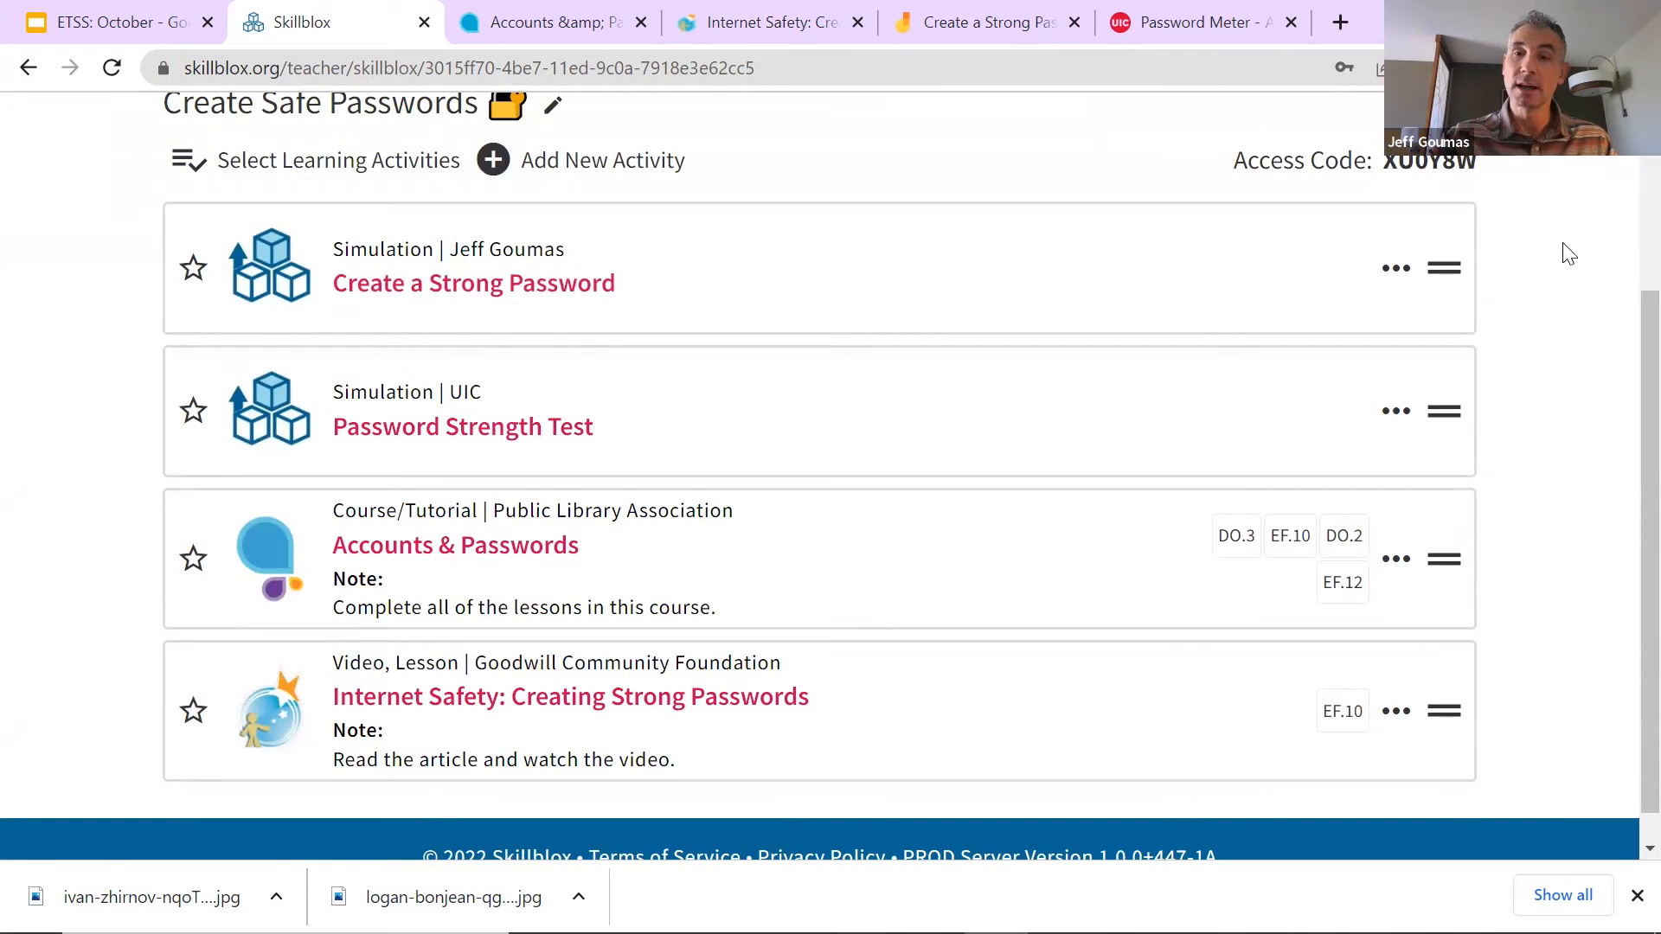
pyautogui.moveTo(1443, 411); pyautogui.dragTo(1455, 745)
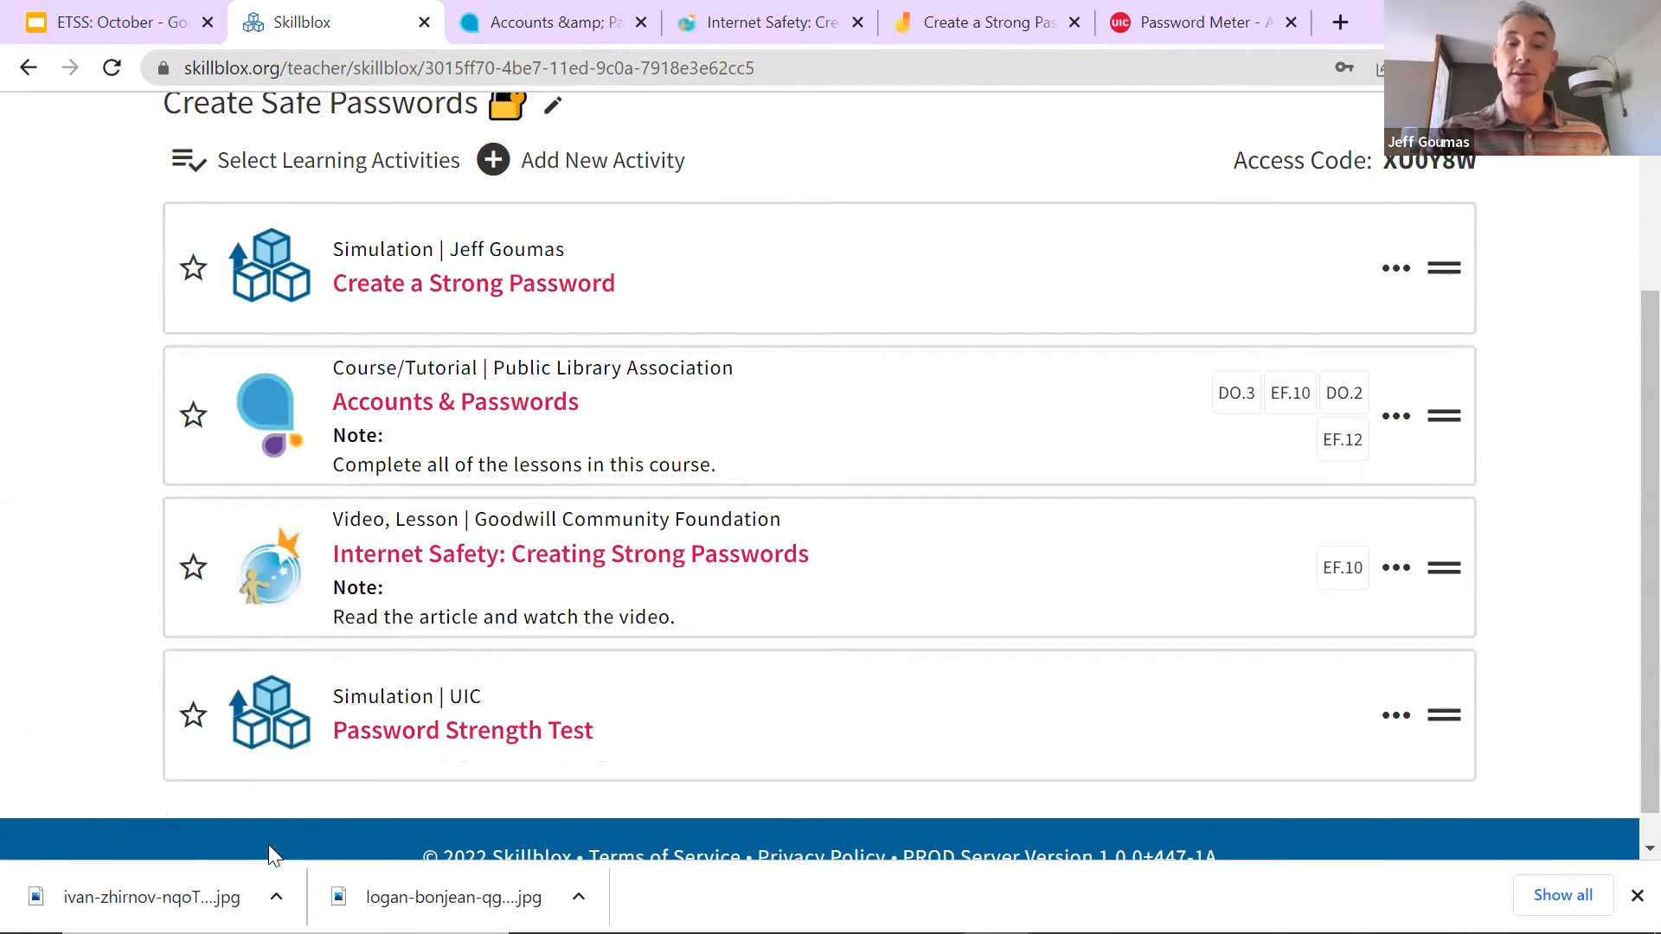
pyautogui.scroll(3, 874, 684)
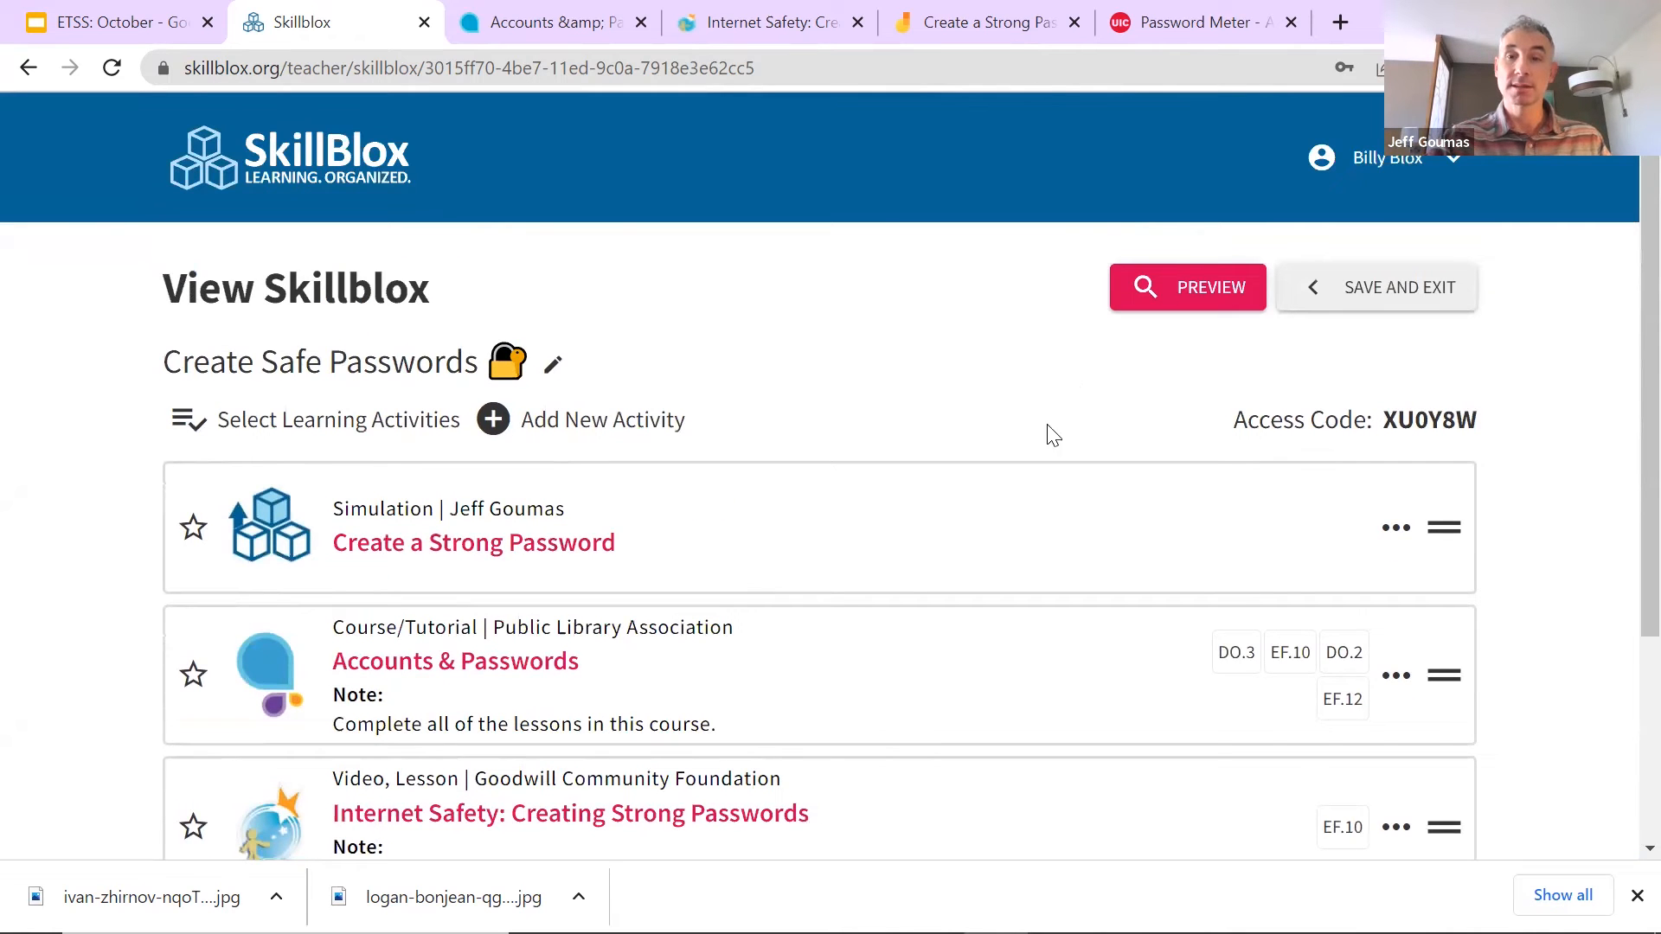
pyautogui.click(1346, 165)
pyautogui.click(1311, 281)
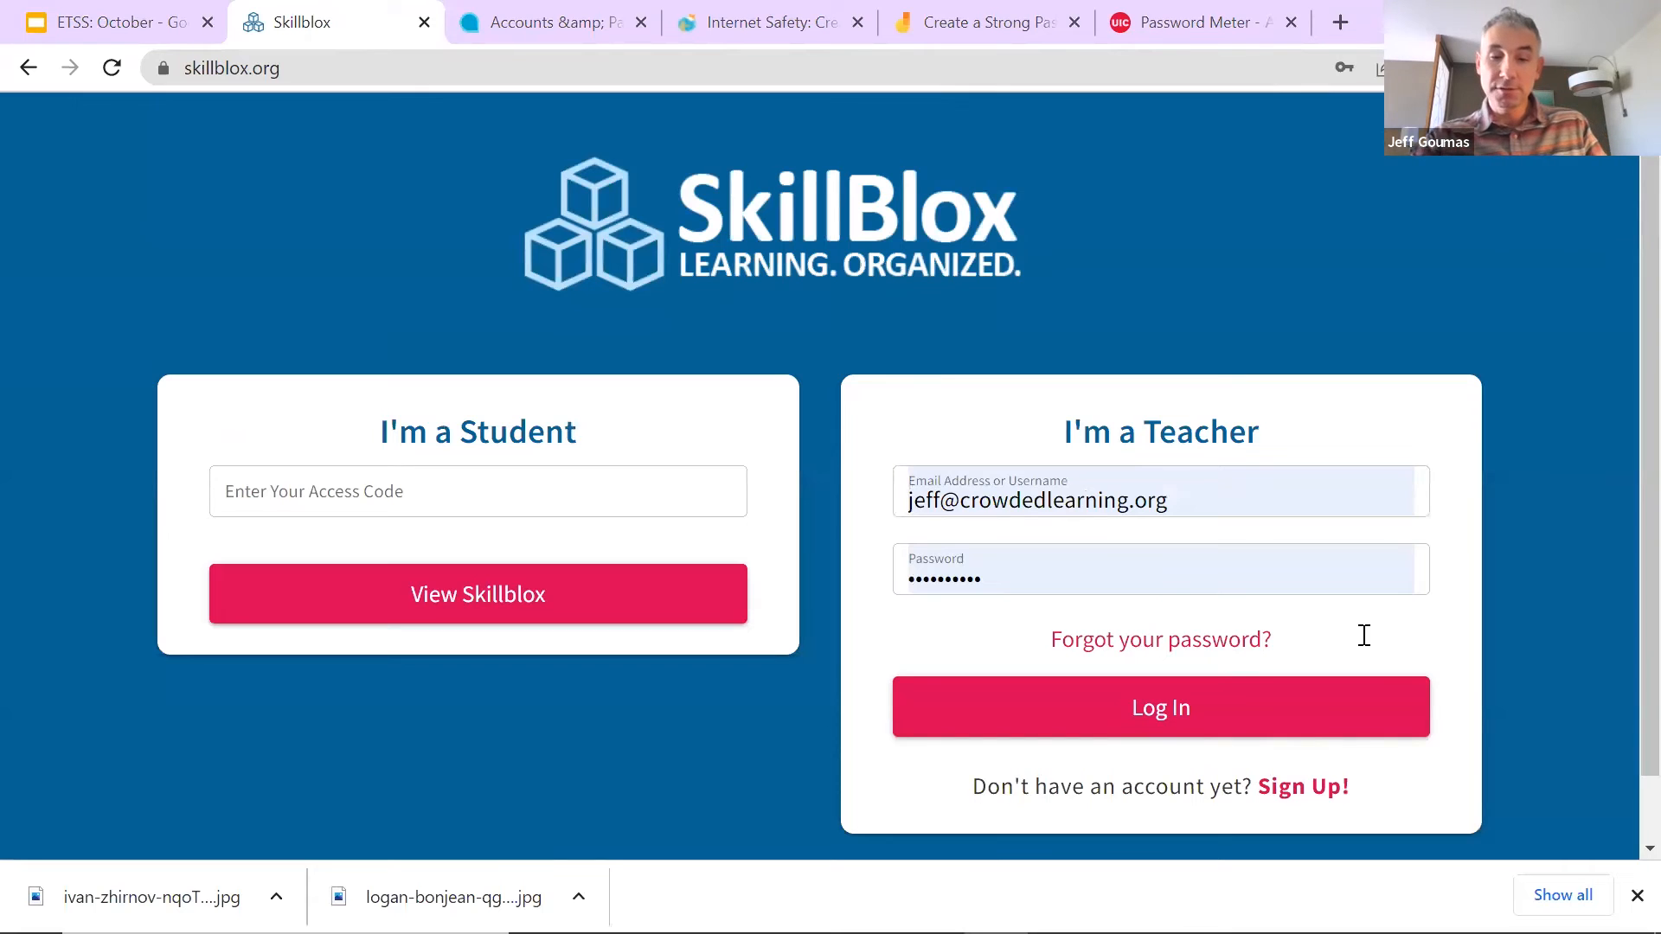
# Step: View the Create Safe Passwords Skillblox as a student via its pasted access code, then return to the ETSS deck
pyautogui.click(437, 482)
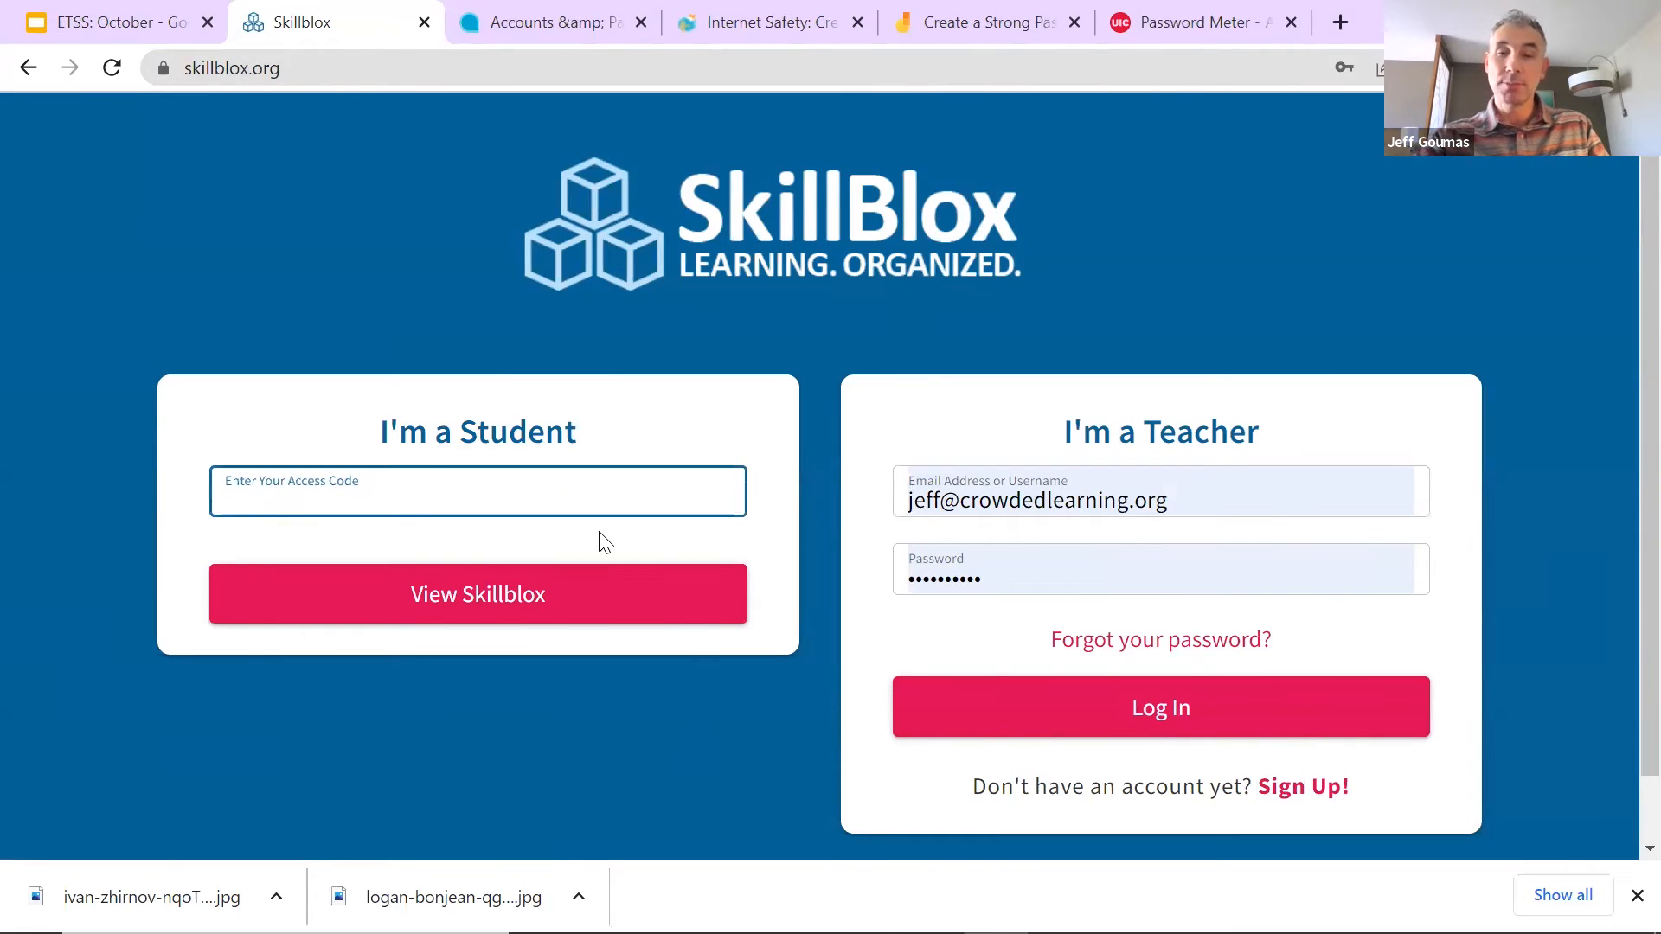
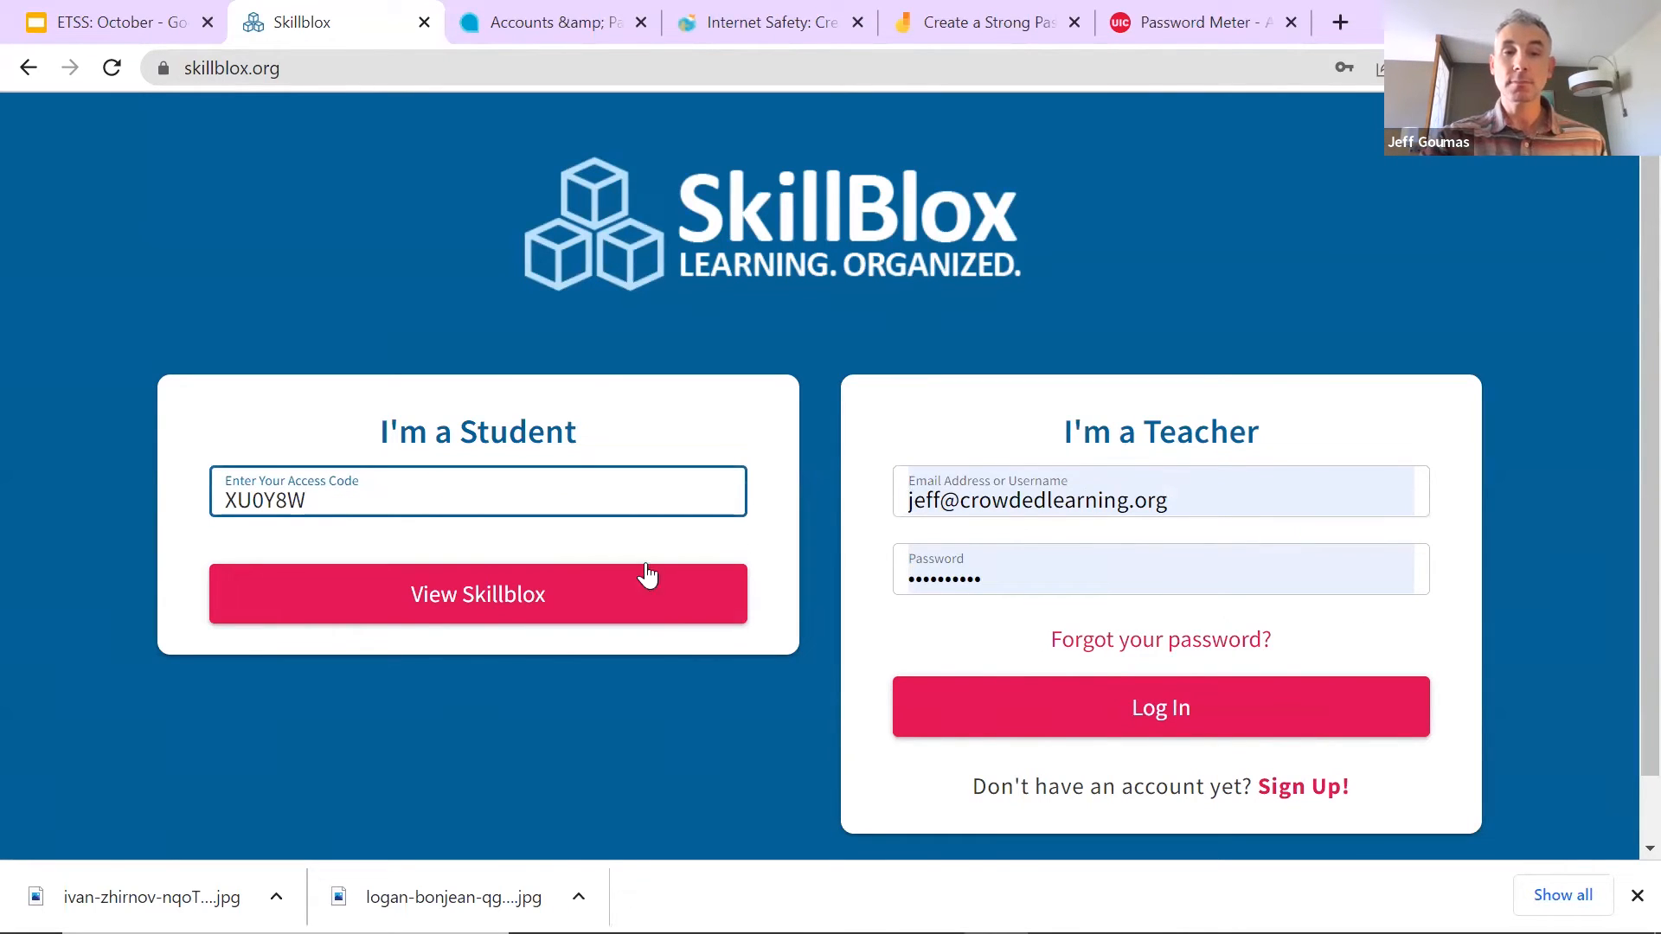
pyautogui.click(530, 602)
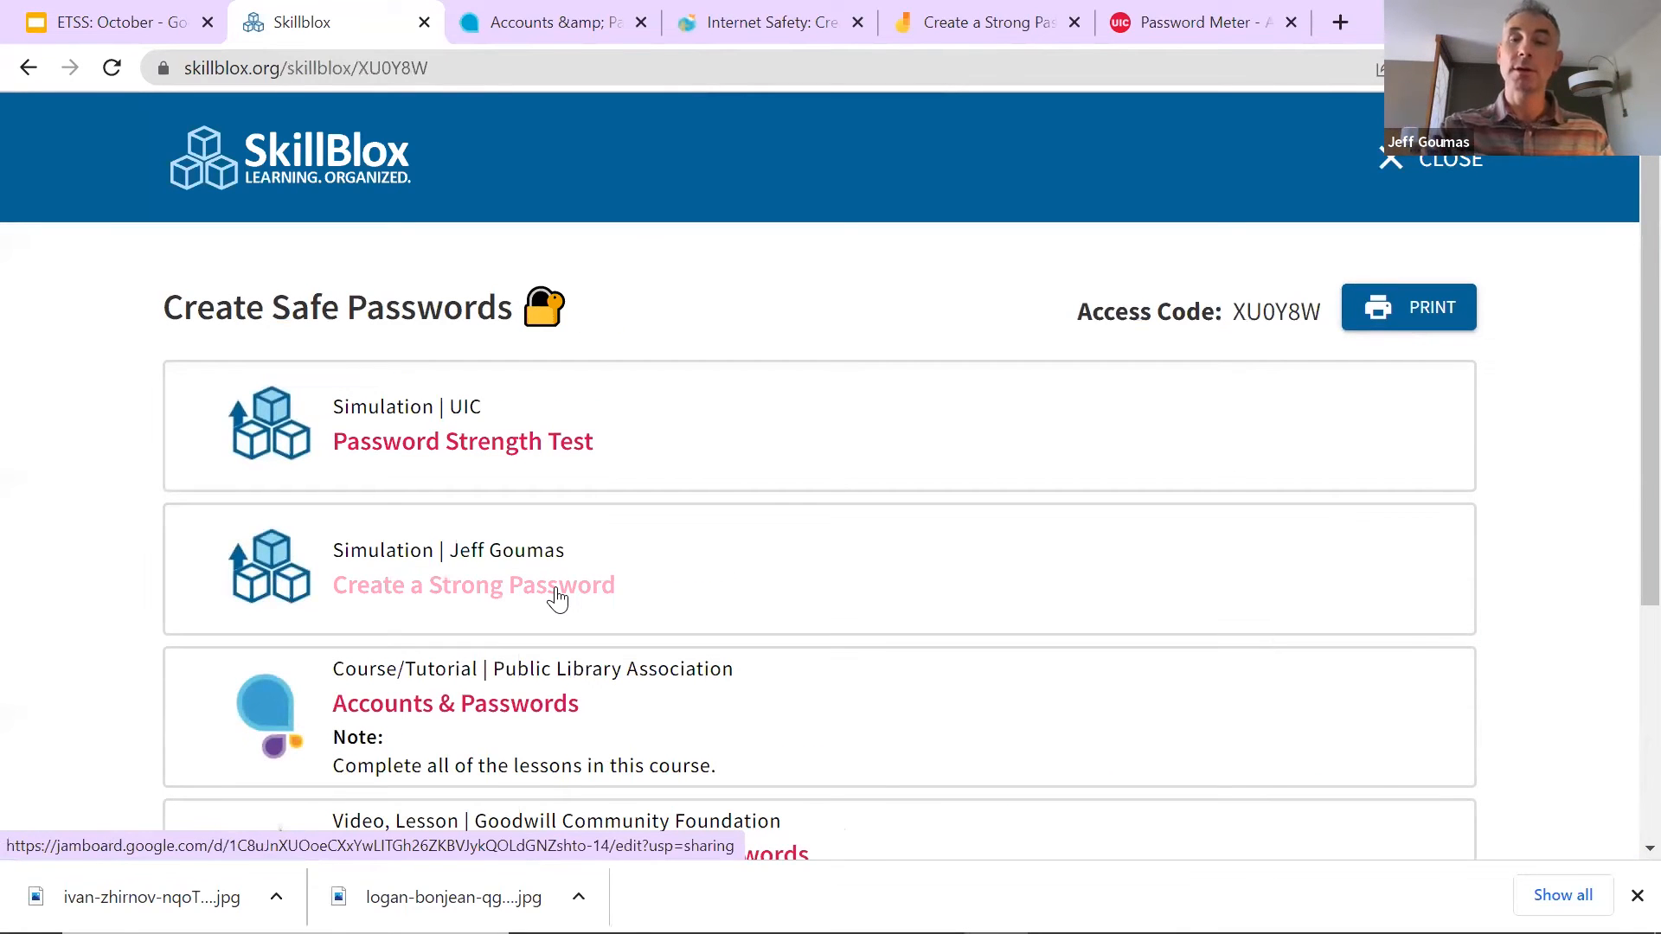
pyautogui.click(478, 69)
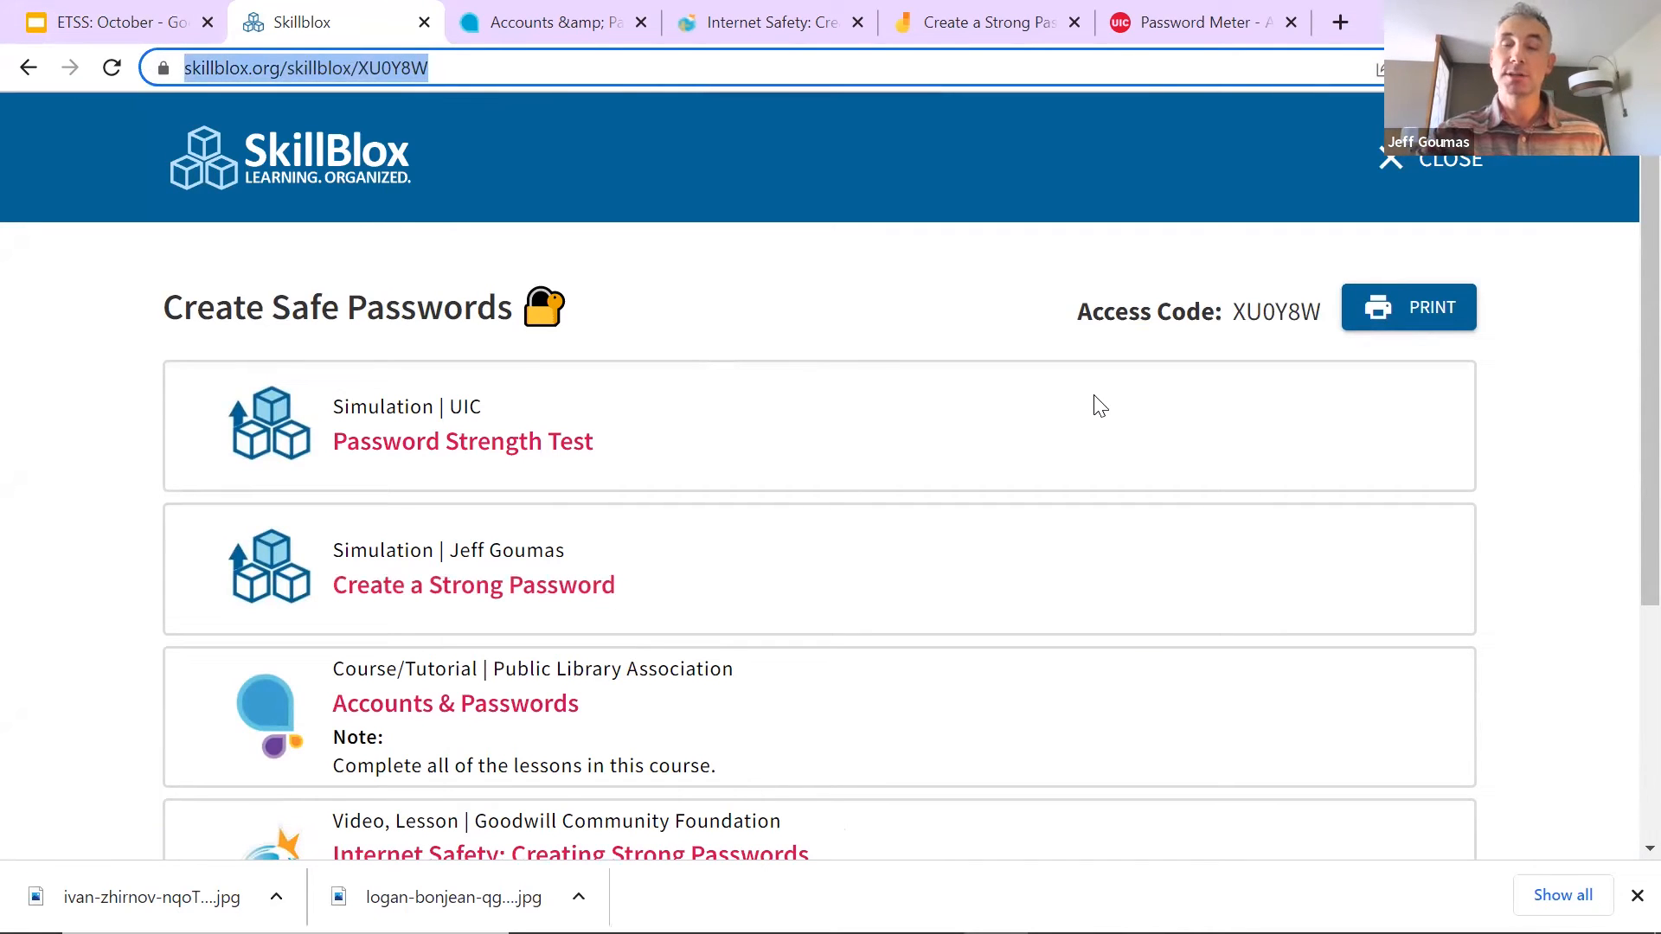
pyautogui.click(1355, 530)
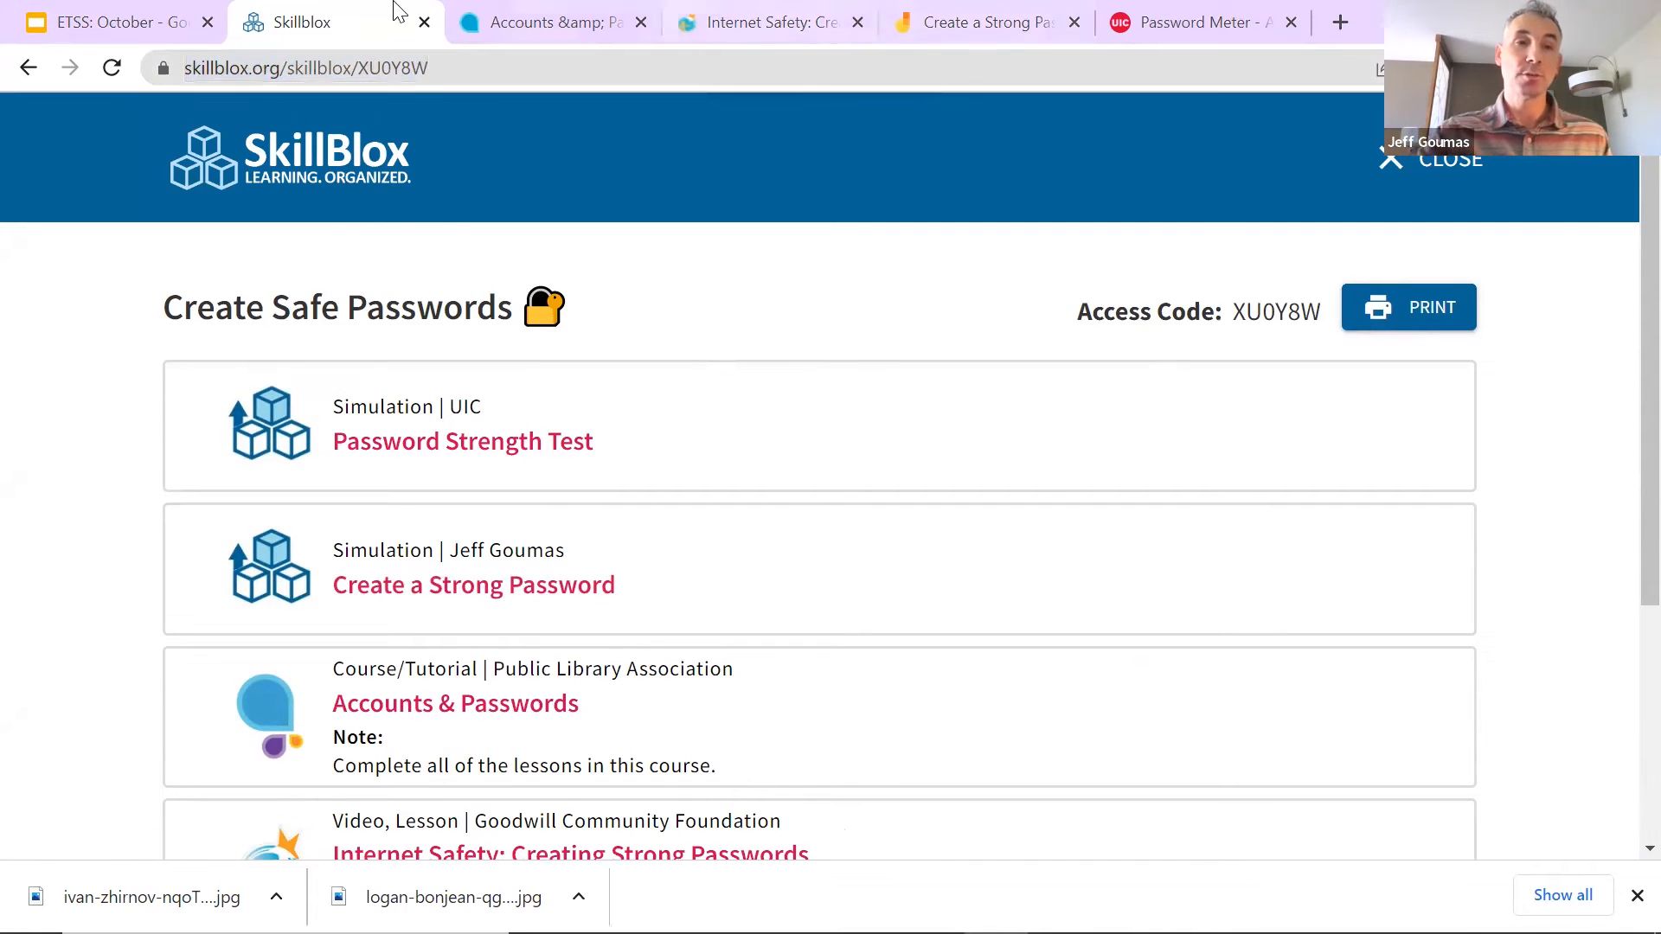
pyautogui.click(122, 24)
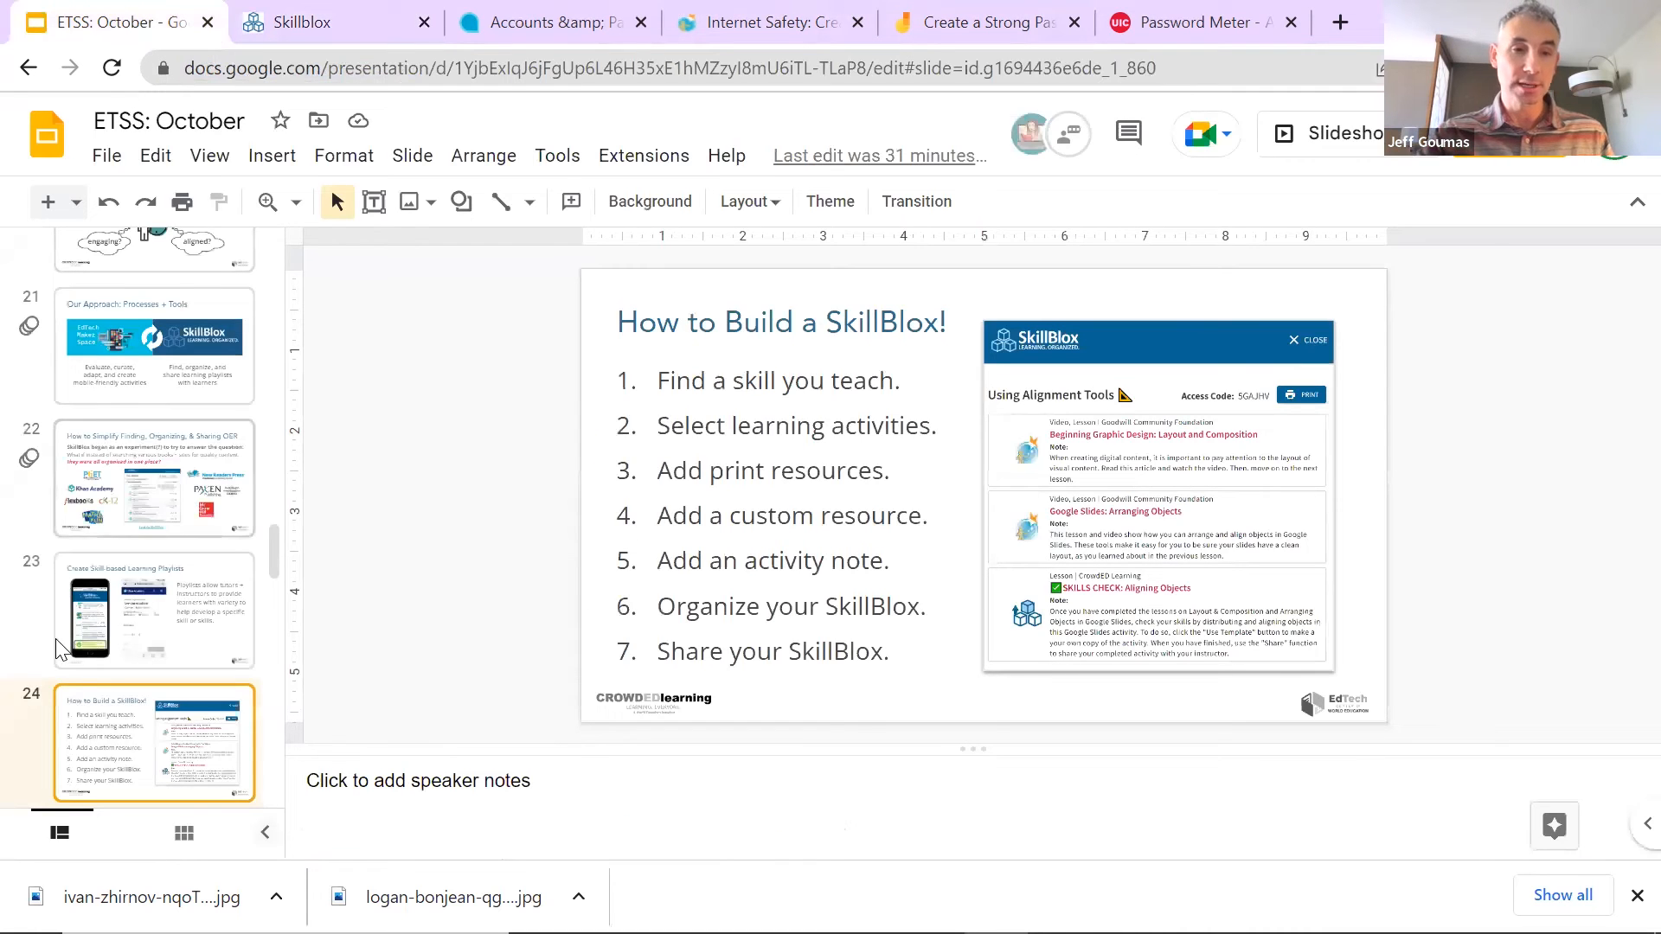
# Step: On slide 25, copy the speaker-notes SkillBlox link and open SkillBlox Examples in a new tab
pyautogui.scroll(-3, 153, 636)
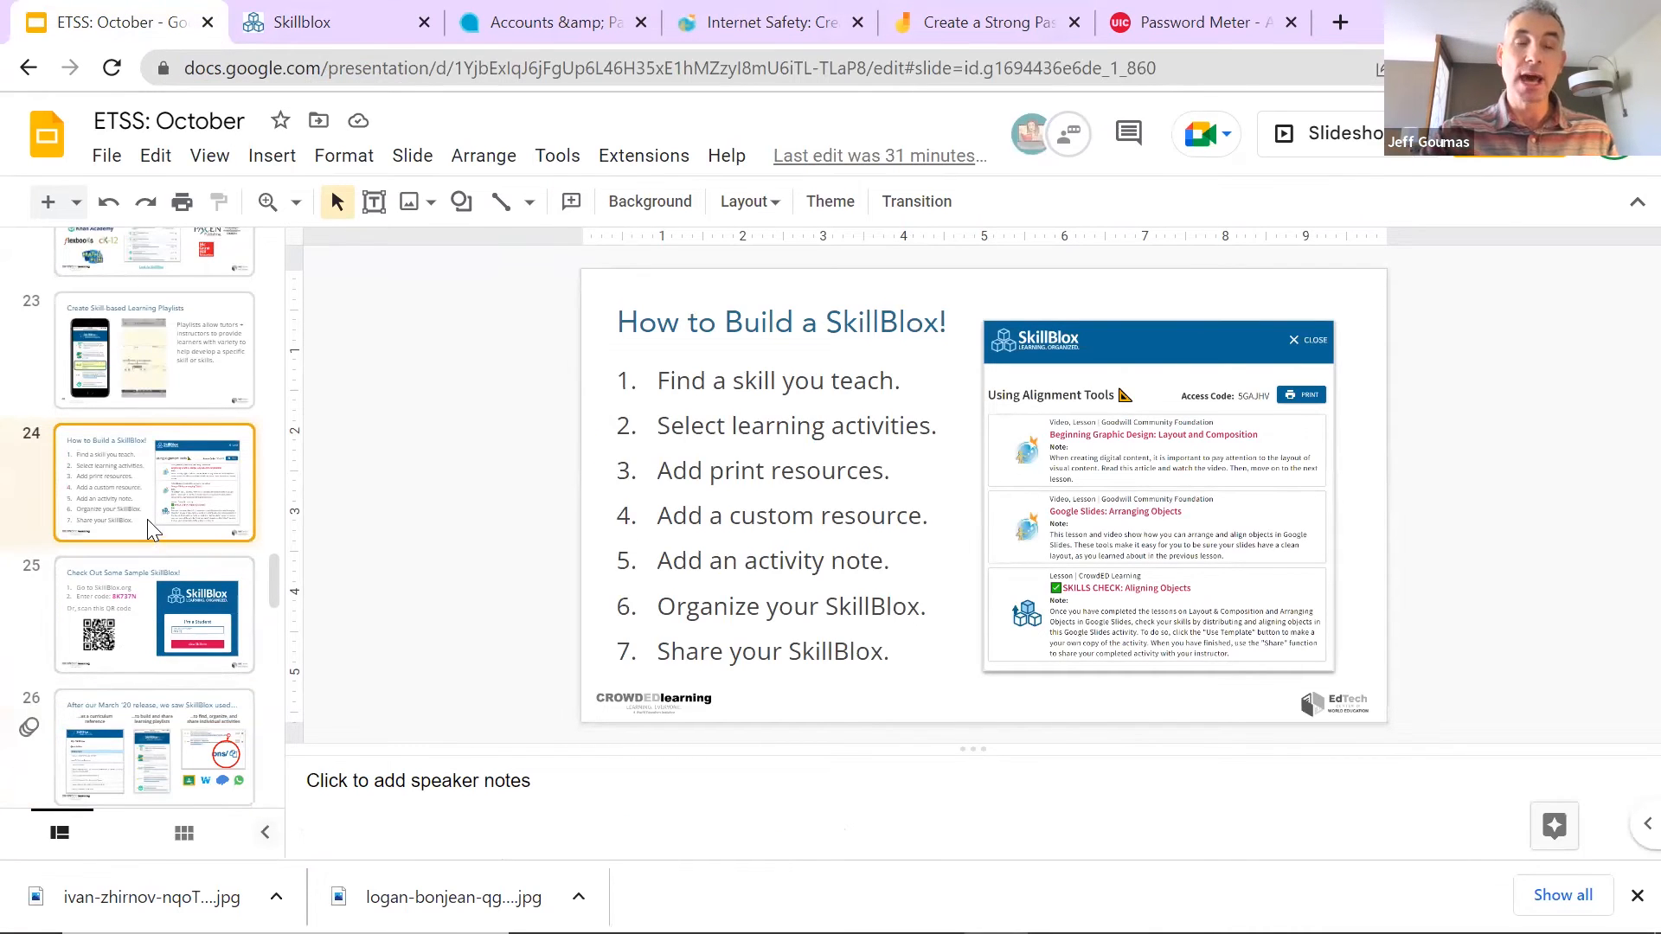
pyautogui.click(149, 619)
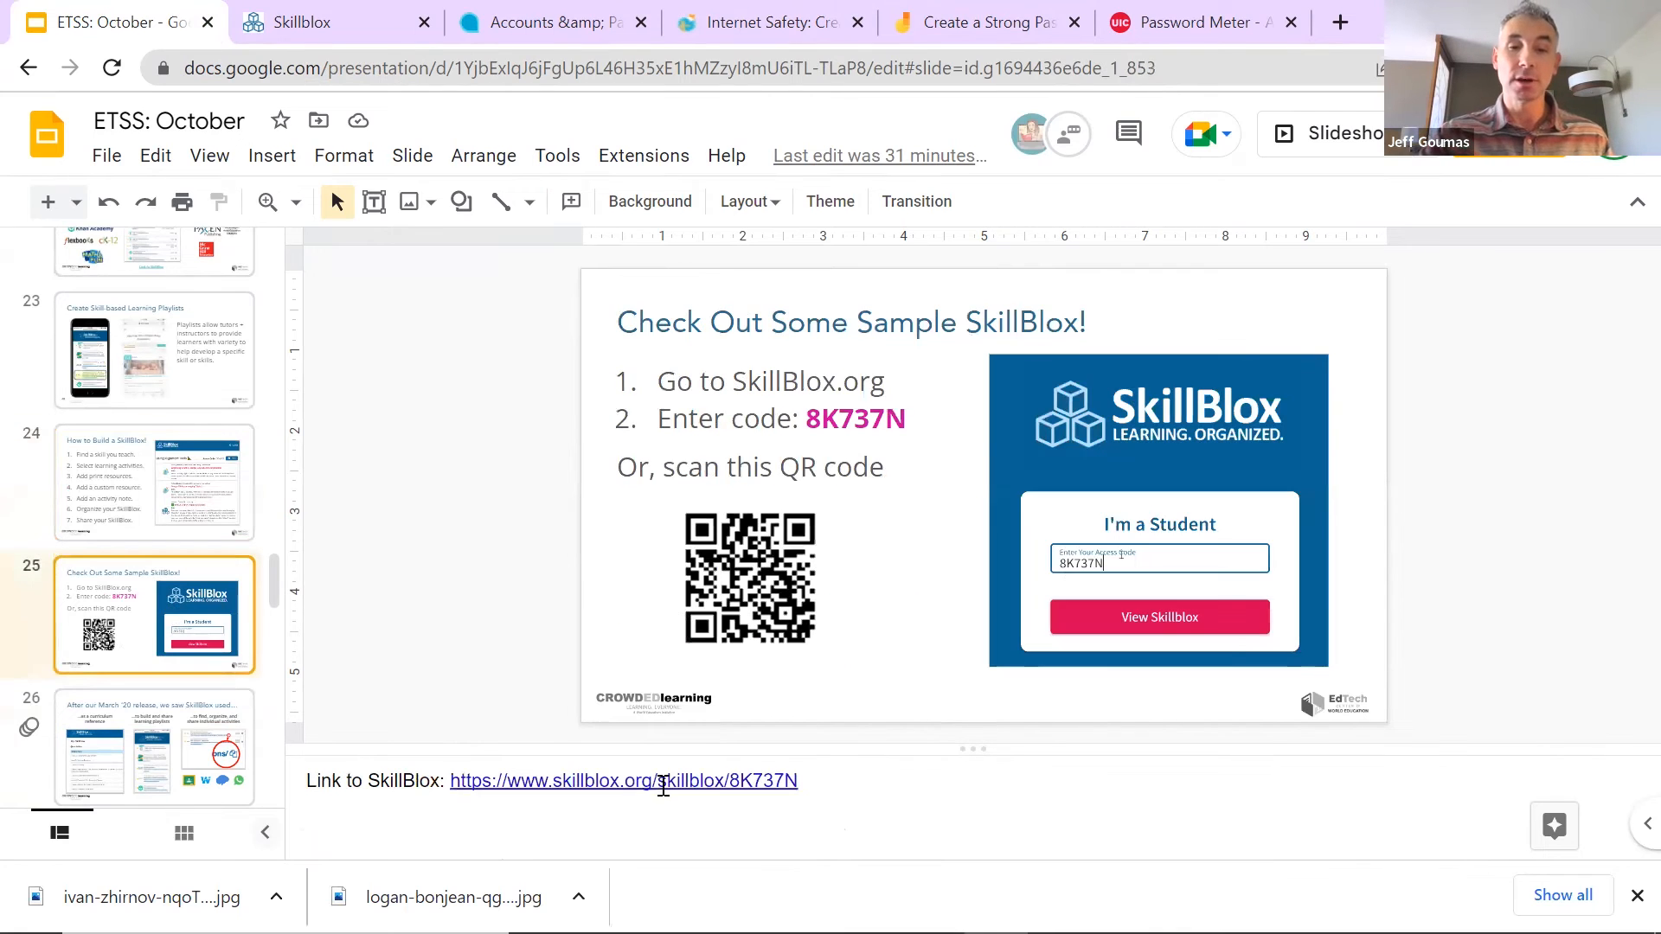
pyautogui.click(660, 782)
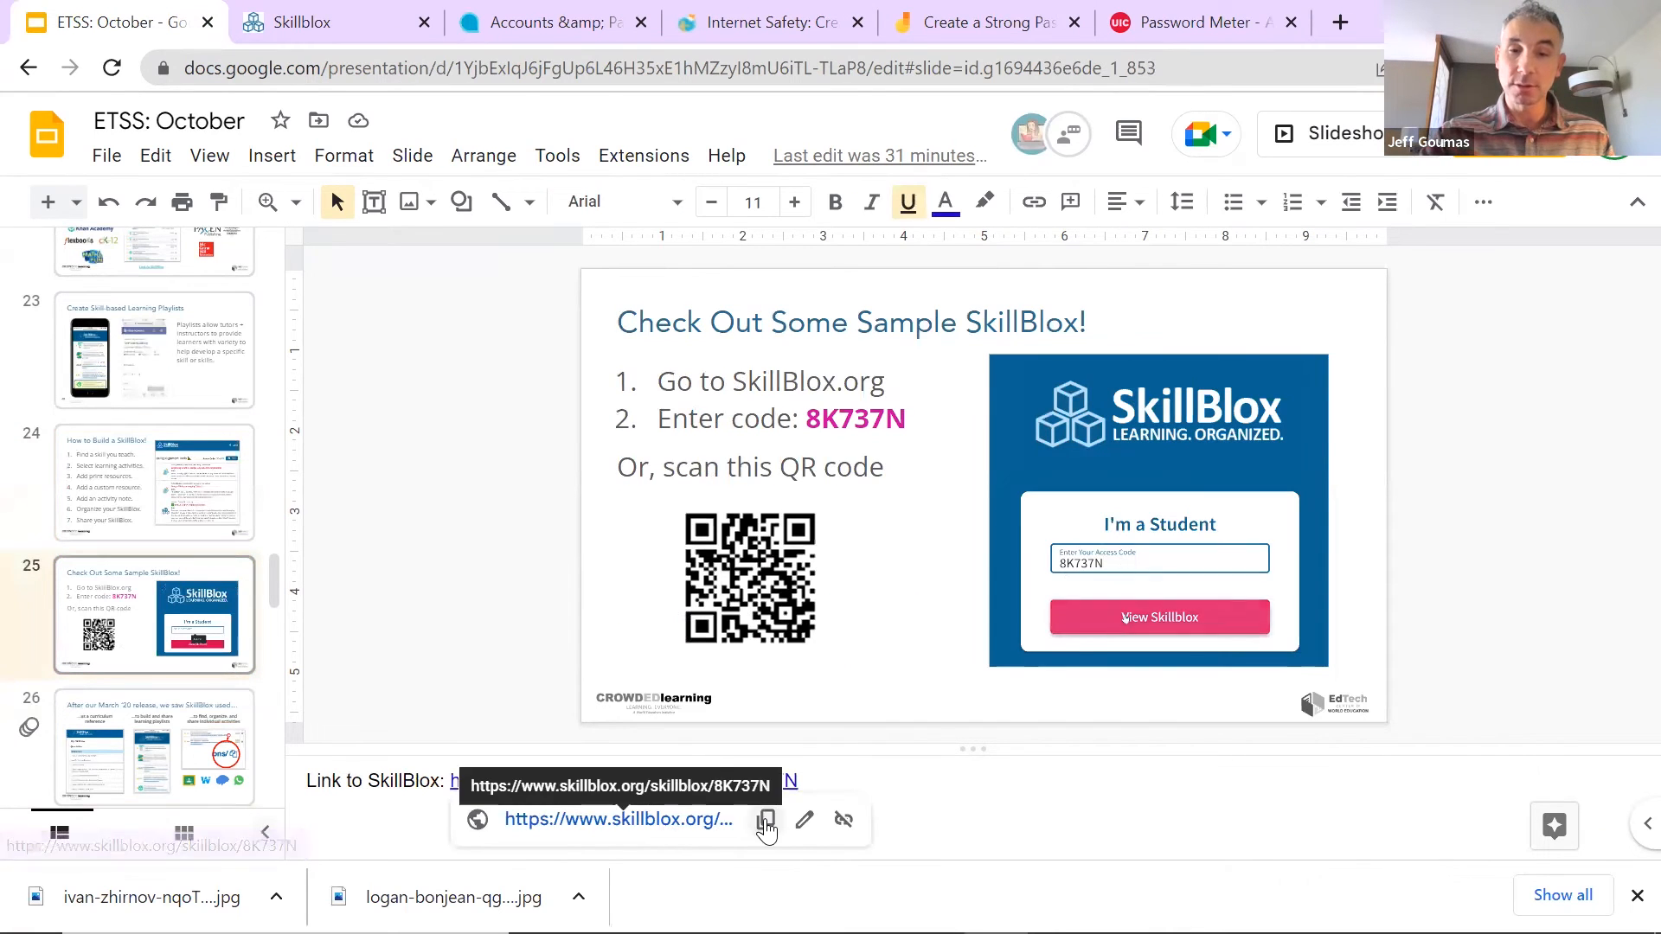
pyautogui.click(764, 818)
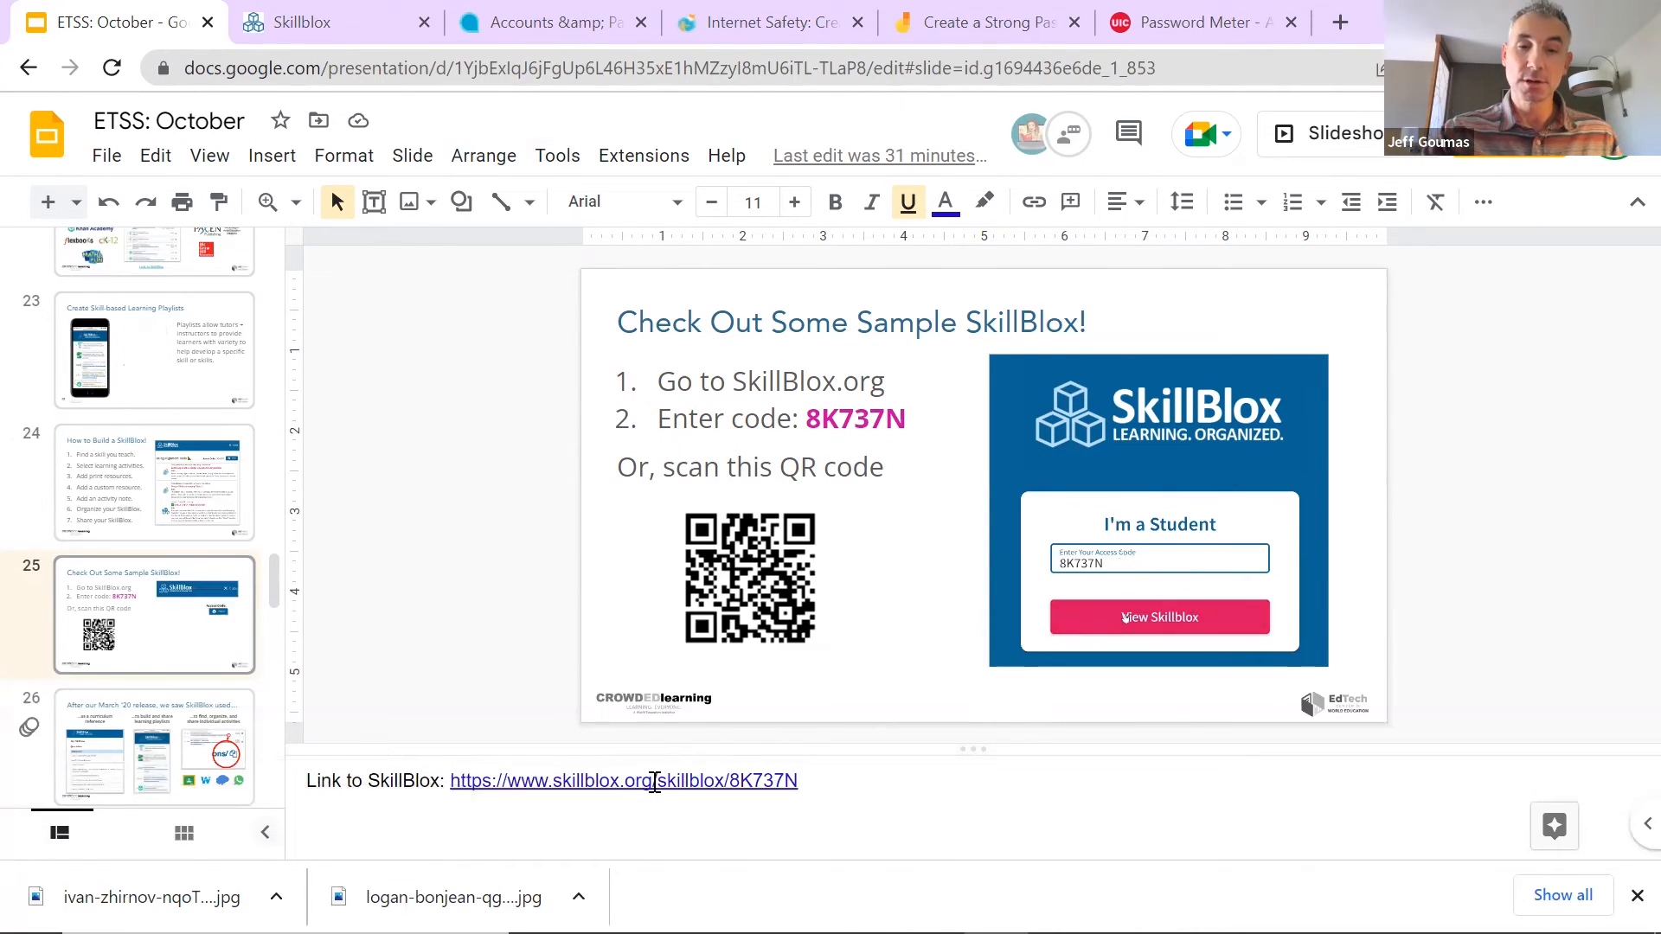
pyautogui.click(653, 780)
pyautogui.click(651, 819)
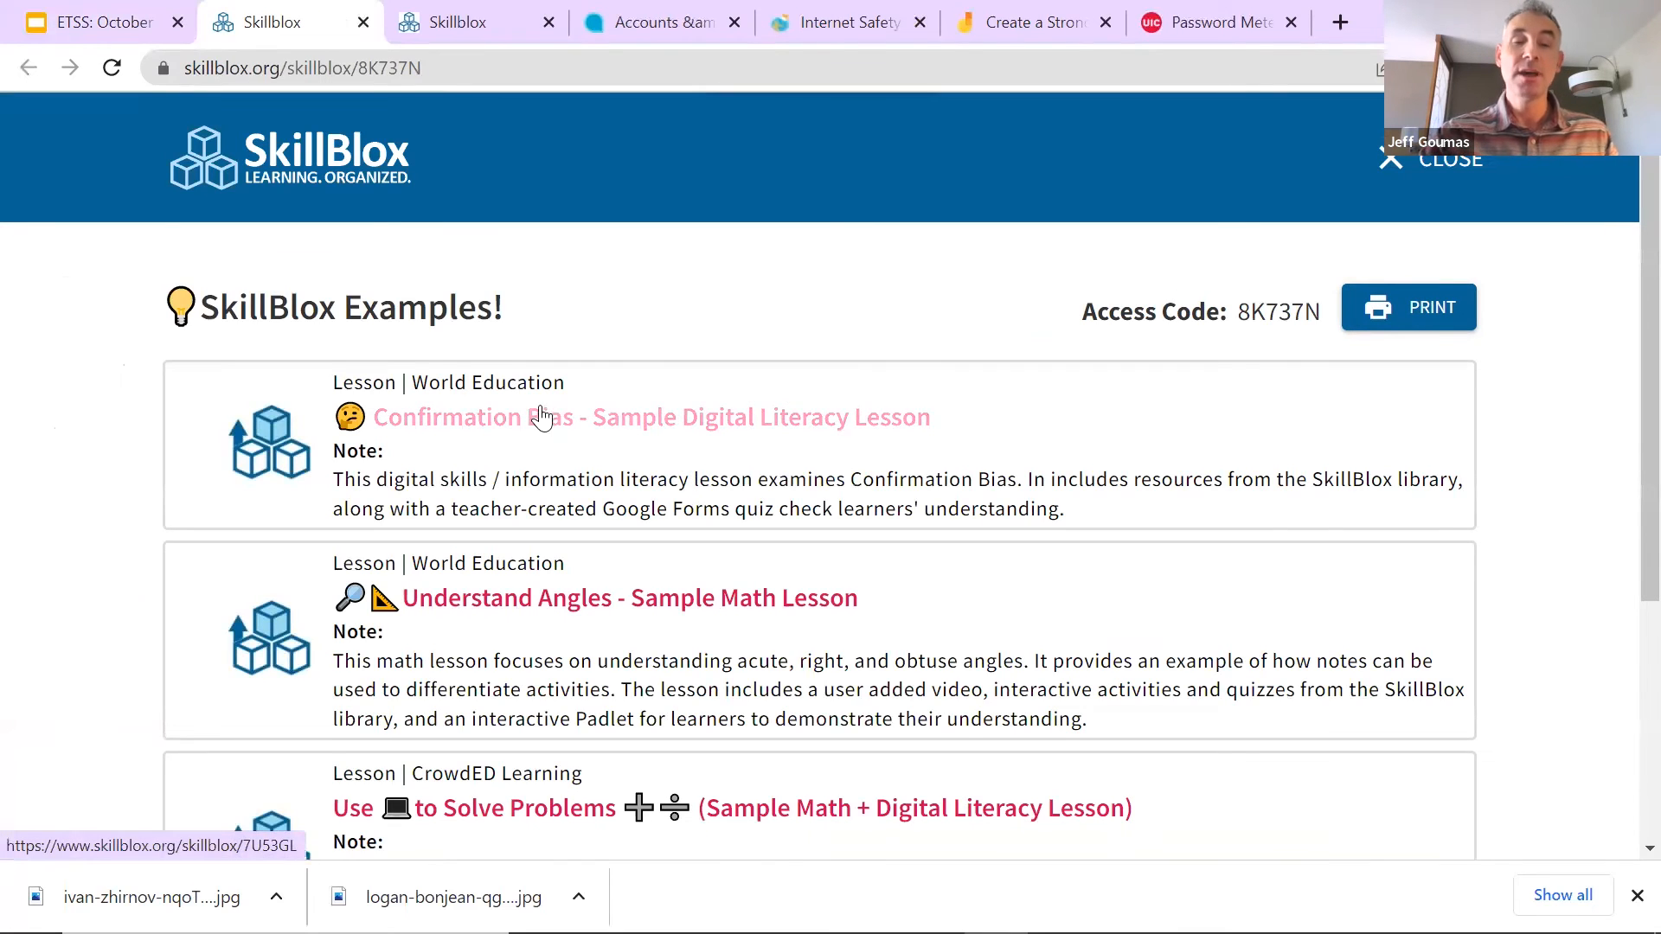
# Step: Scroll through the Confirmation Bias, Understand Angles and Solve Problems examples, then return to the ETSS deck
pyautogui.scroll(-1, 538, 416)
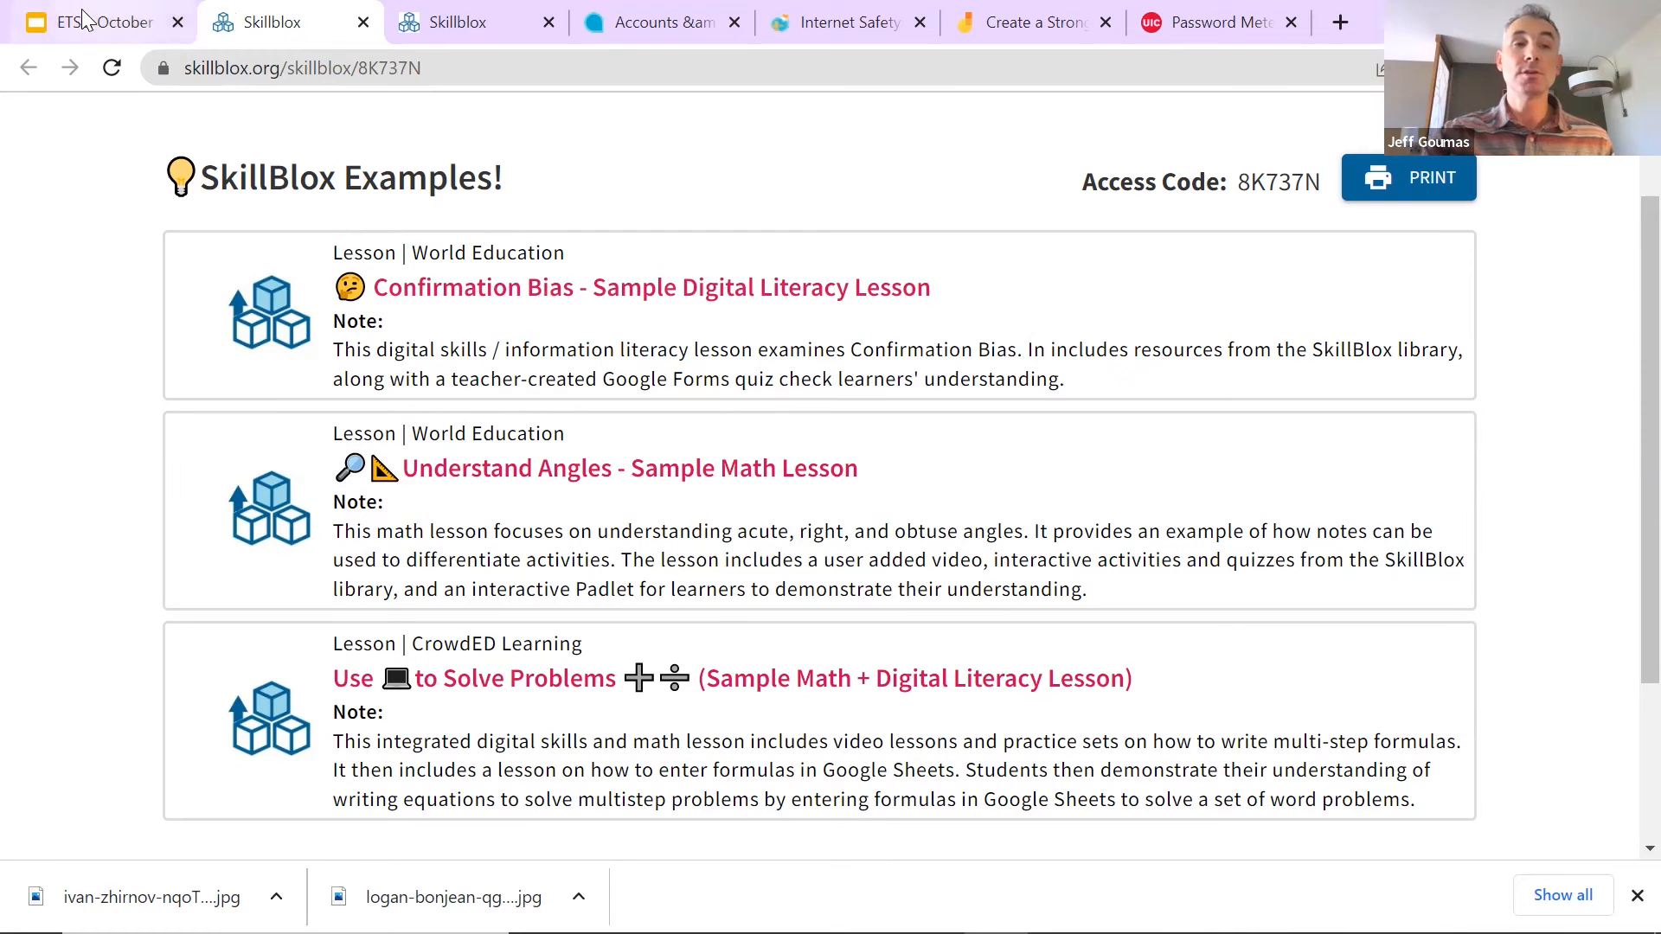
pyautogui.click(105, 28)
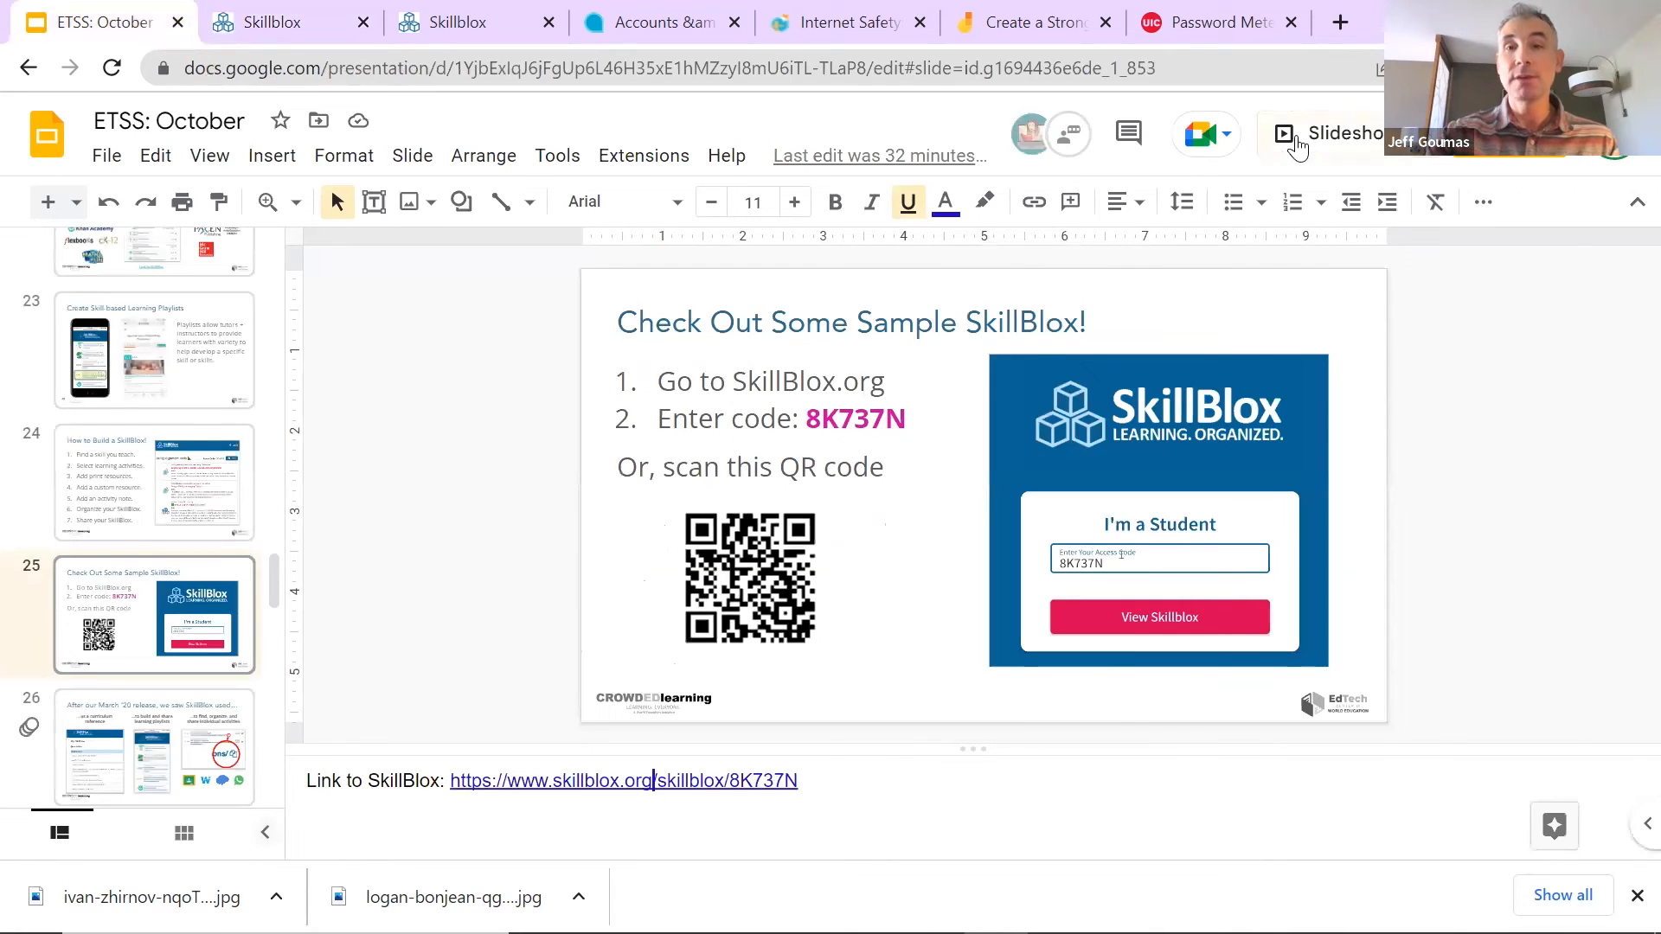
# Step: Start the slideshow and advance to slide 26, revealing its SkillBlox-use columns
pyautogui.click(1289, 137)
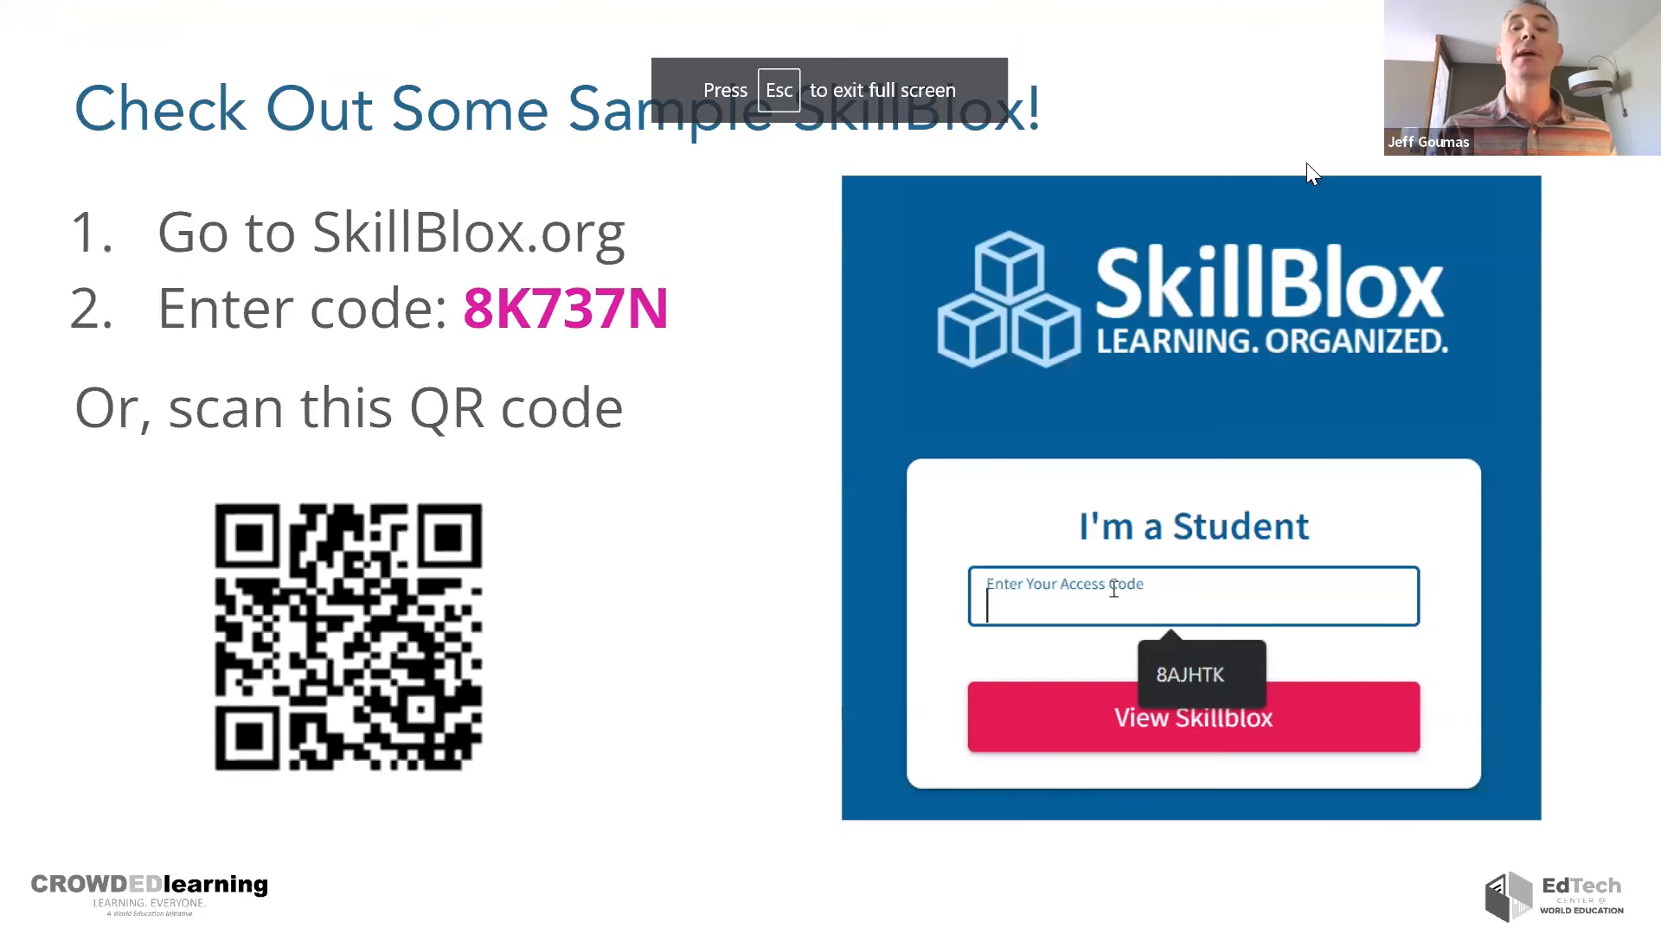
pyautogui.press('Right')
pyautogui.press('Right')
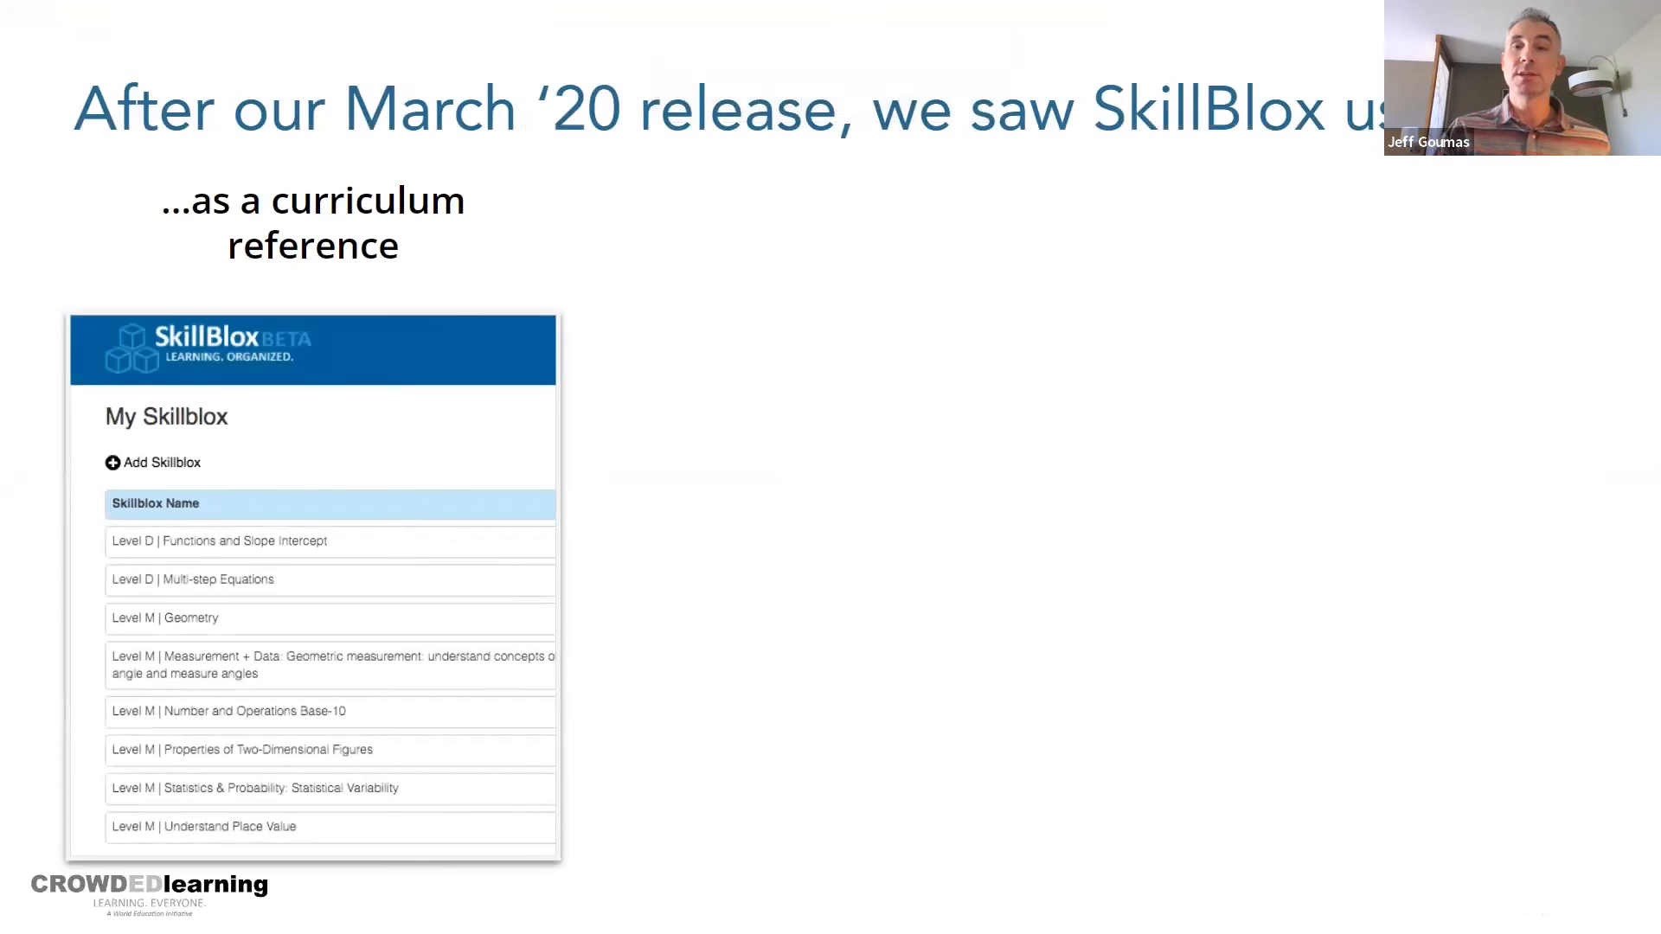
pyautogui.press('Right')
pyautogui.press('Right')
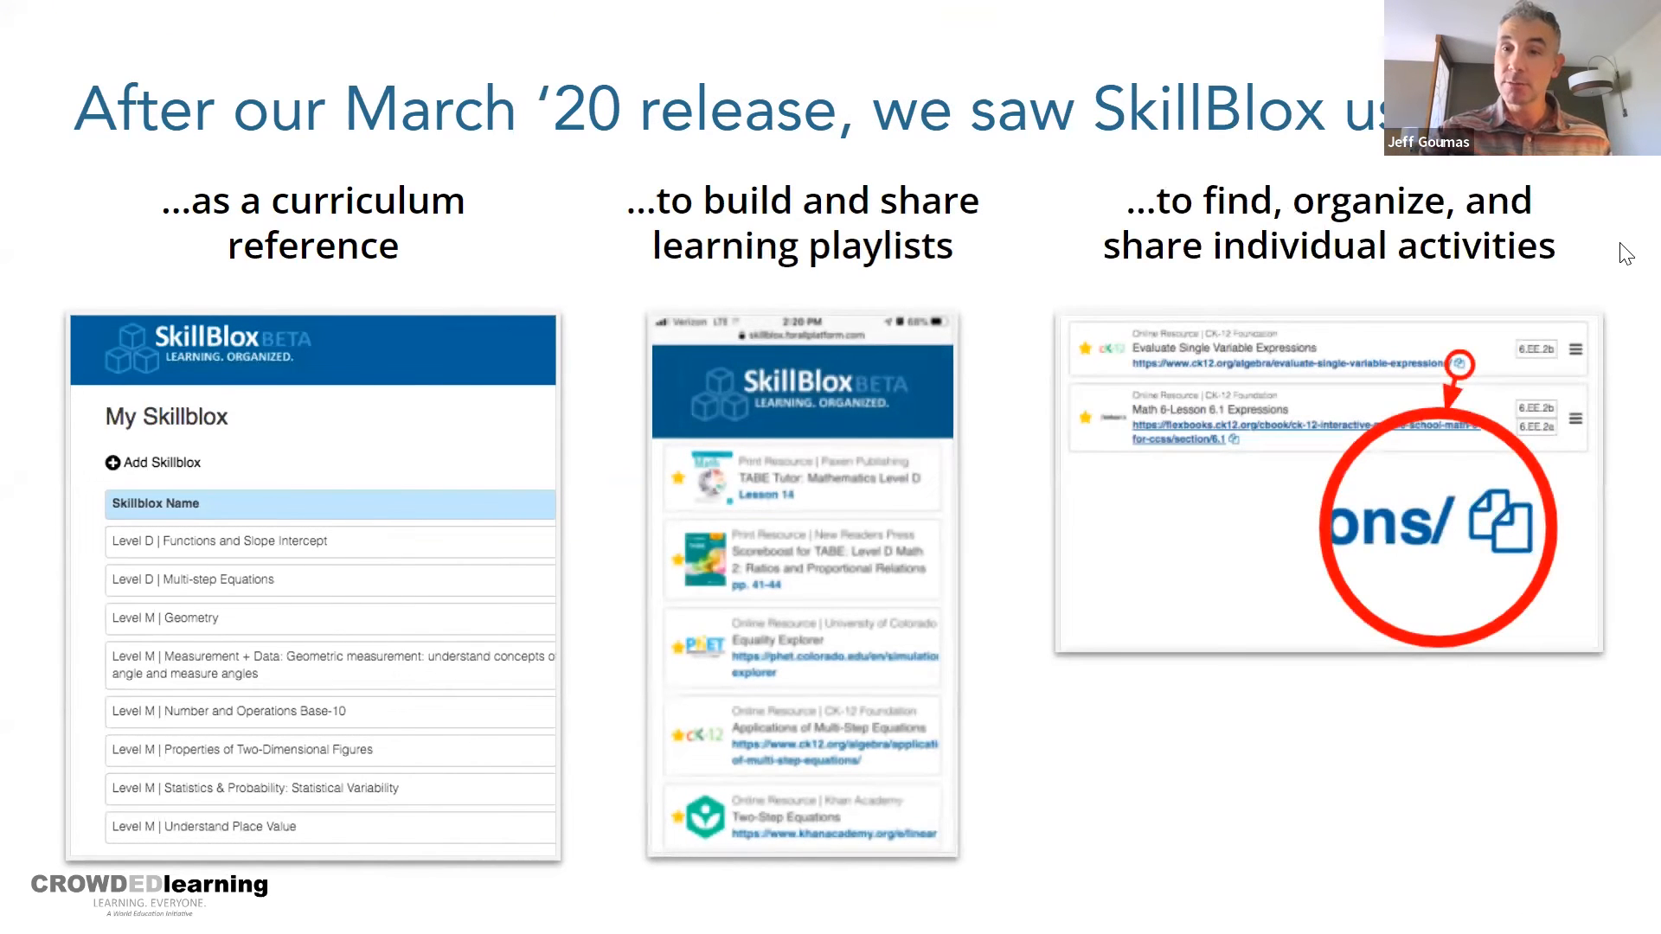